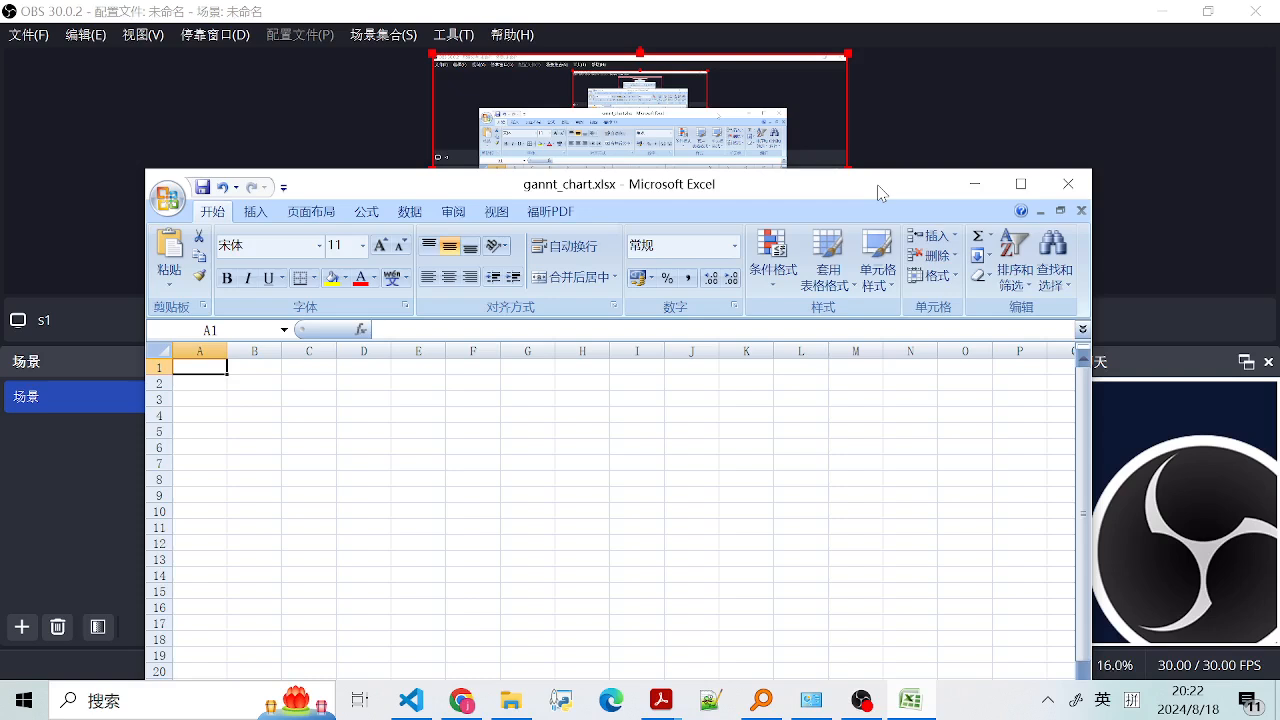
# - Maximize the gannt_chart.xlsx workbook window in Excel
pyautogui.click(1020, 184)
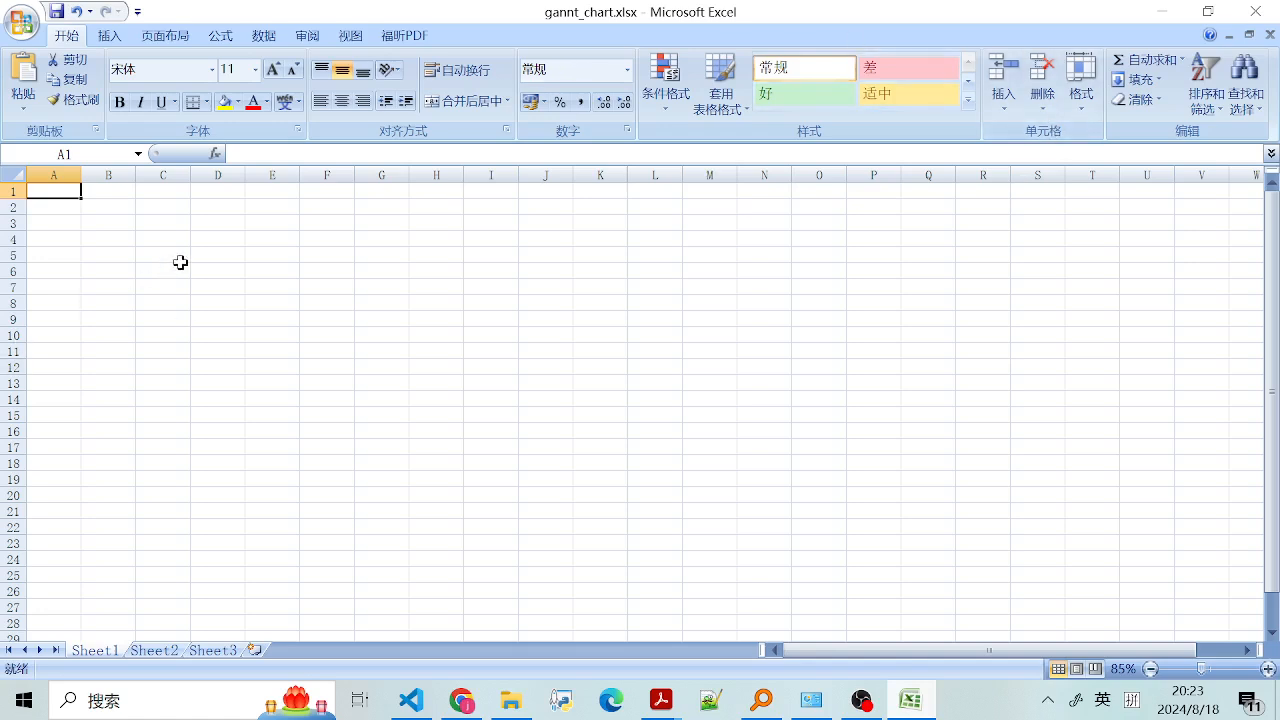
pyautogui.click(178, 268)
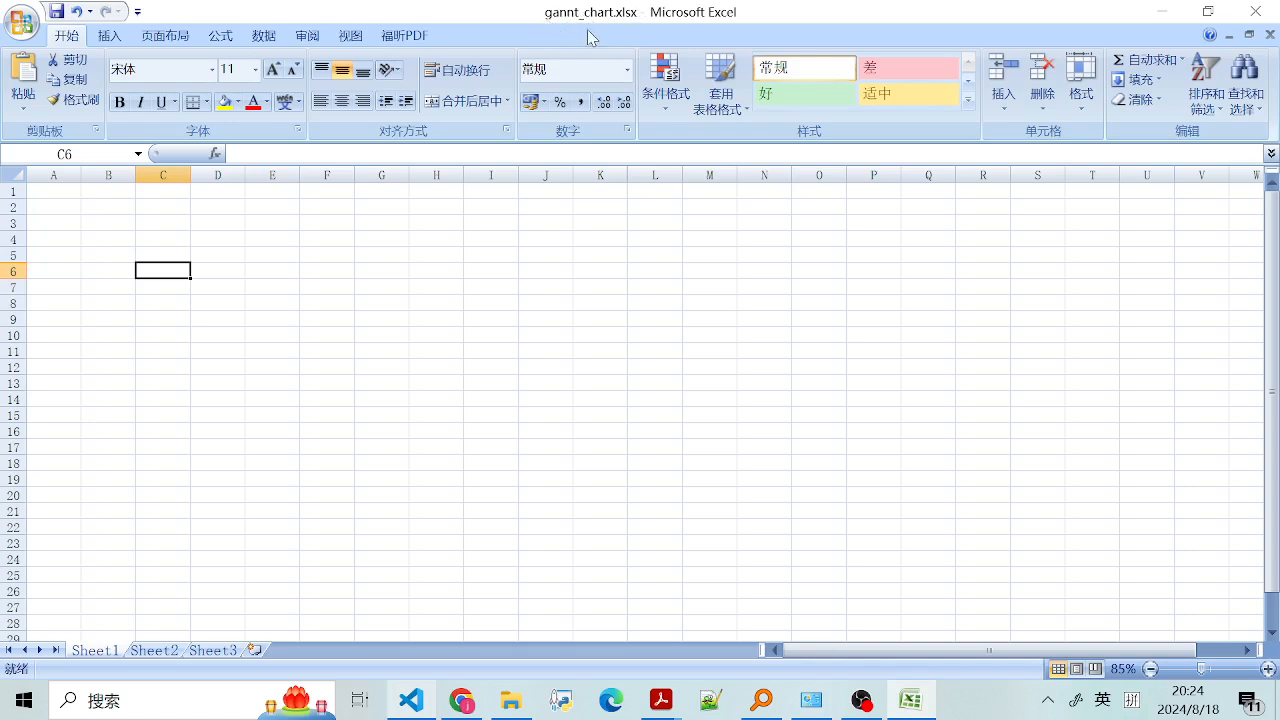
pyautogui.moveTo(57, 194); pyautogui.dragTo(471, 526)
pyautogui.click(370, 477)
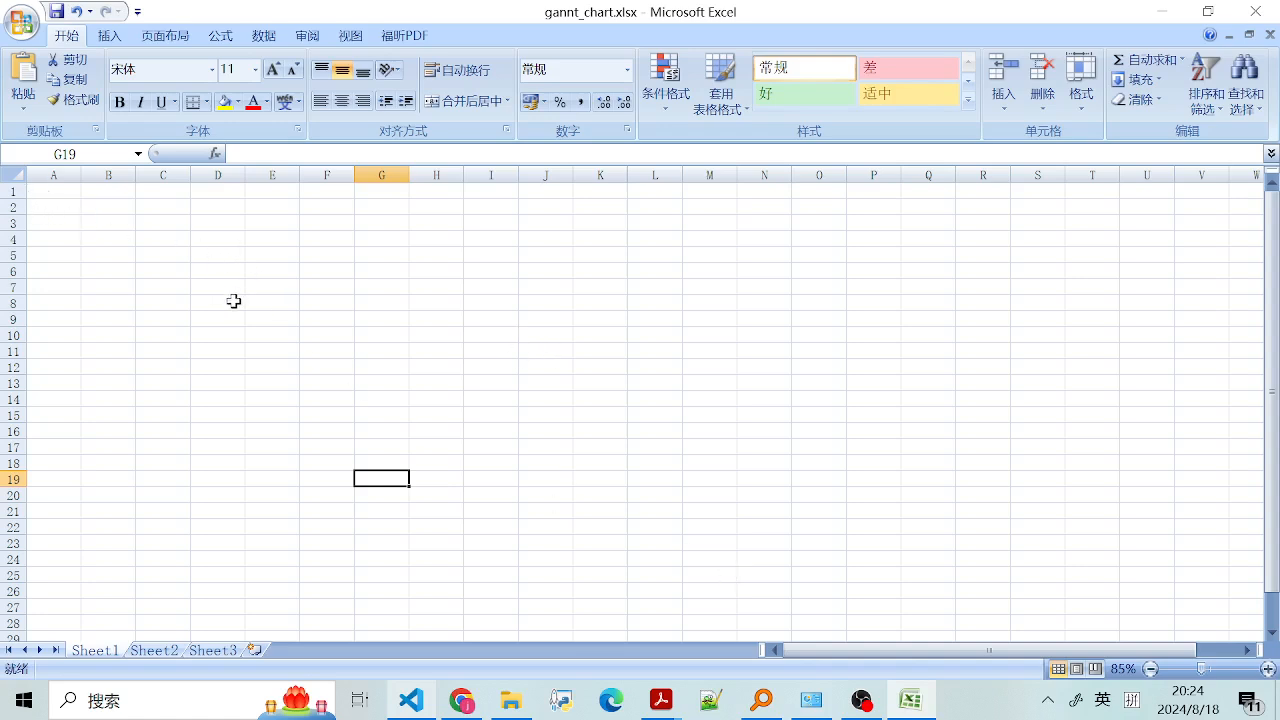
# - Enter the headings Task in cell A2 and StartDate in cell B2
pyautogui.doubleClick(62, 208)
pyautogui.write('Task')
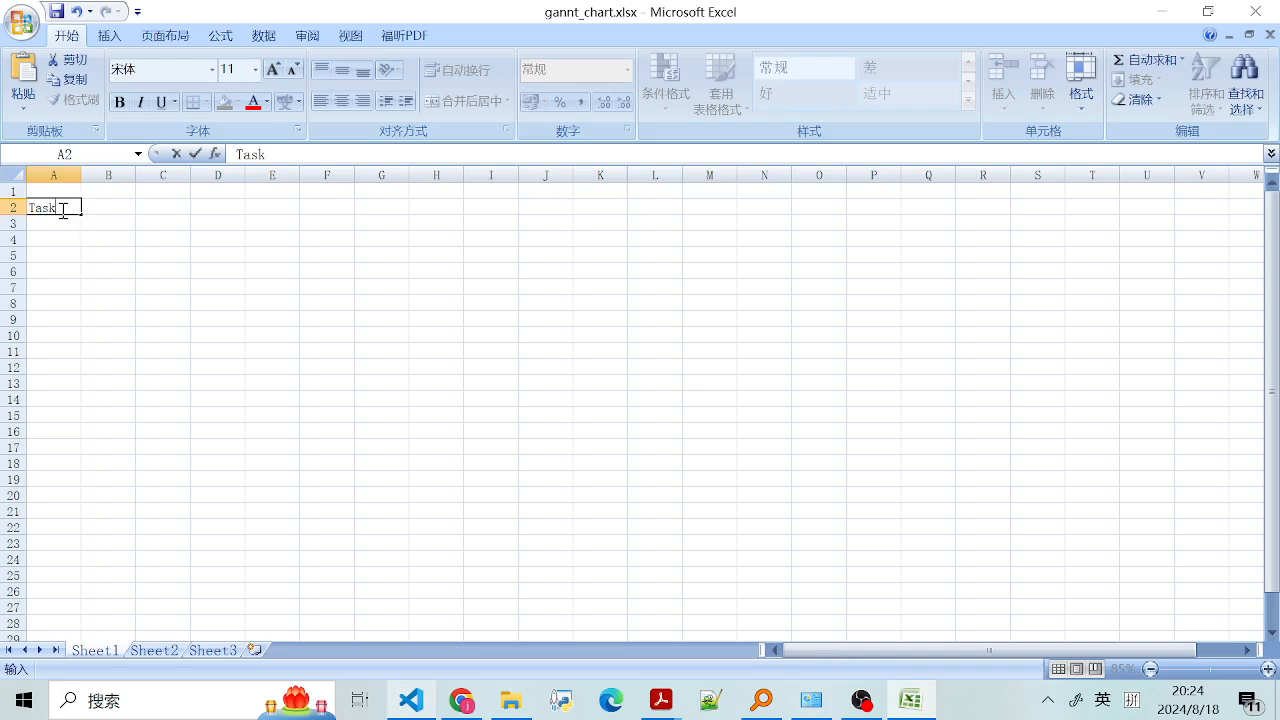
pyautogui.click(112, 208)
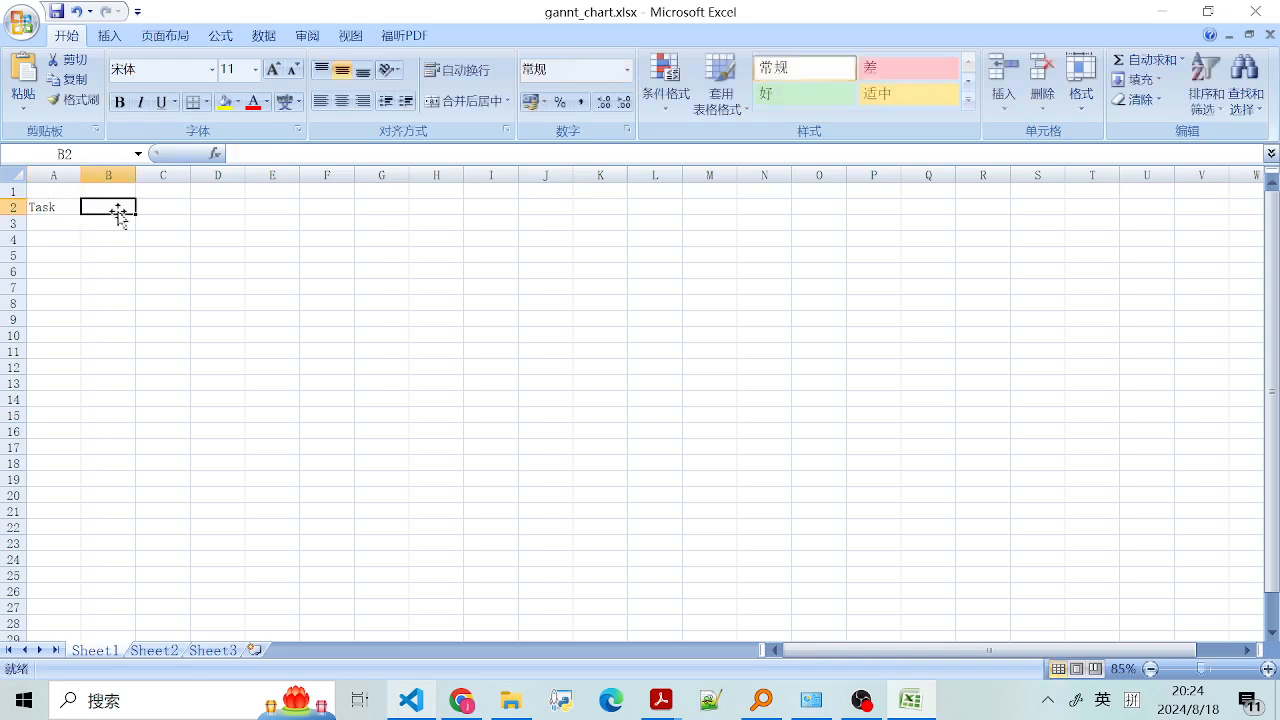
pyautogui.doubleClick(112, 206)
pyautogui.write('Start')
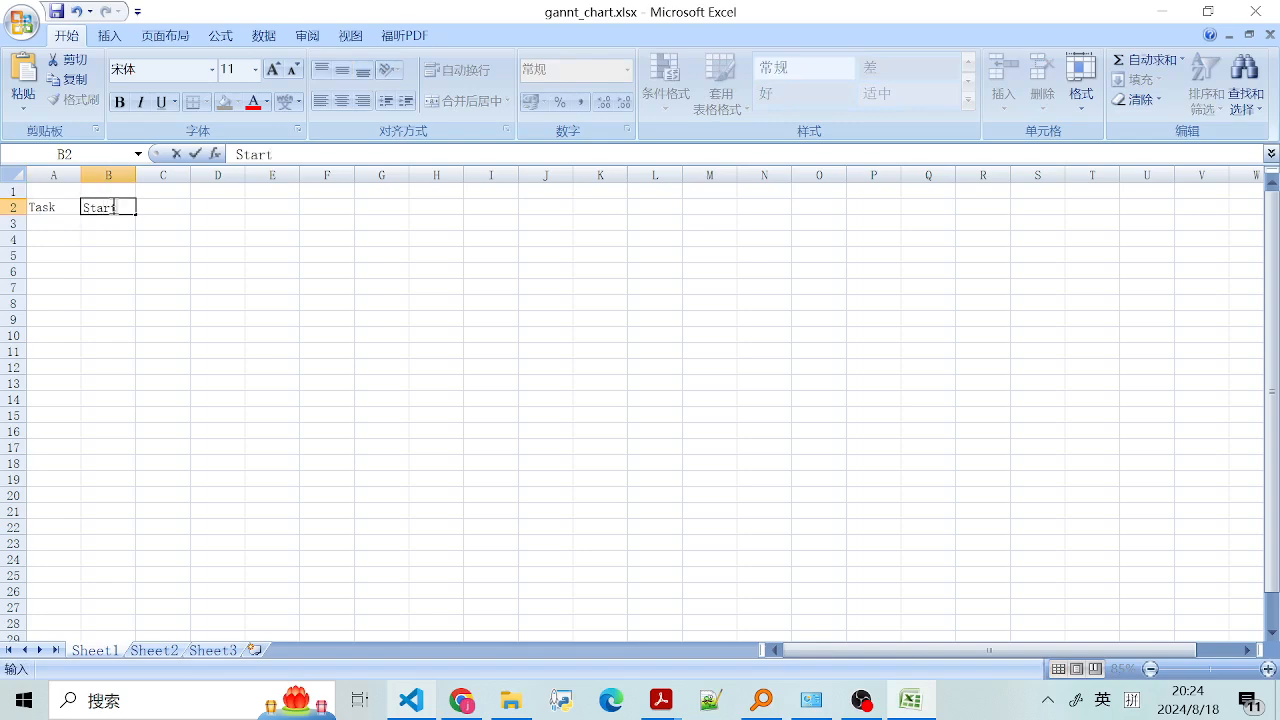
pyautogui.write('Date')
pyautogui.click(160, 238)
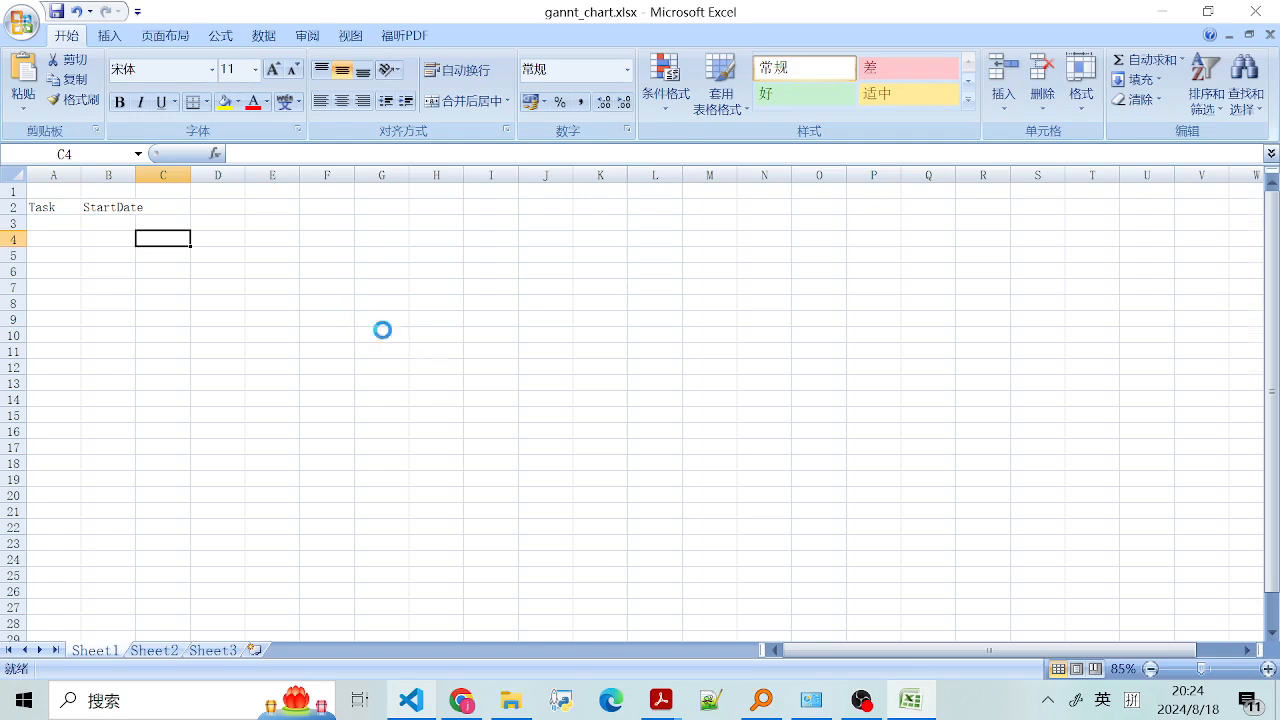
# - Zoom the worksheet in to 220% around the Task and StartDate headings
pyautogui.keyDown('ctrl'); pyautogui.scroll(5, 382, 329); pyautogui.keyUp('ctrl')
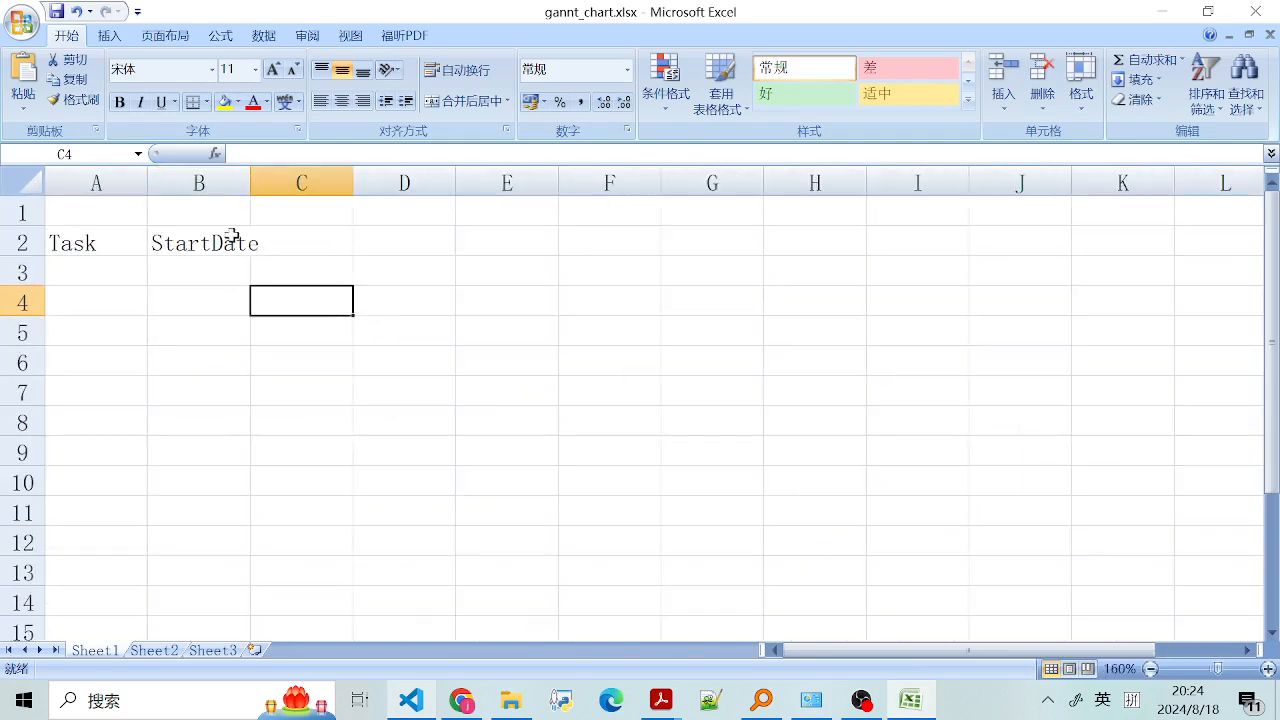
pyautogui.keyDown('ctrl'); pyautogui.scroll(1, 458, 362); pyautogui.keyUp('ctrl')
pyautogui.scroll(2, 458, 362)
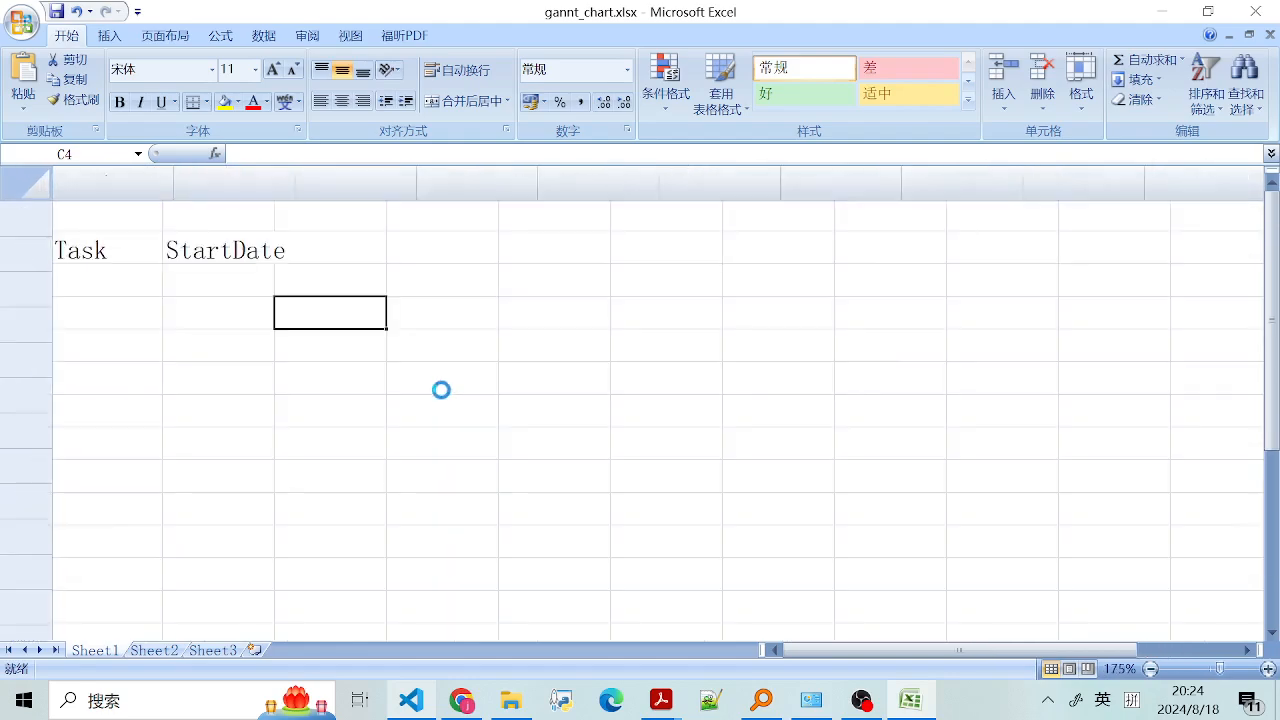
pyautogui.scroll(-3, 440, 386)
pyautogui.scroll(6, 320, 408)
pyautogui.scroll(-10, 319, 414)
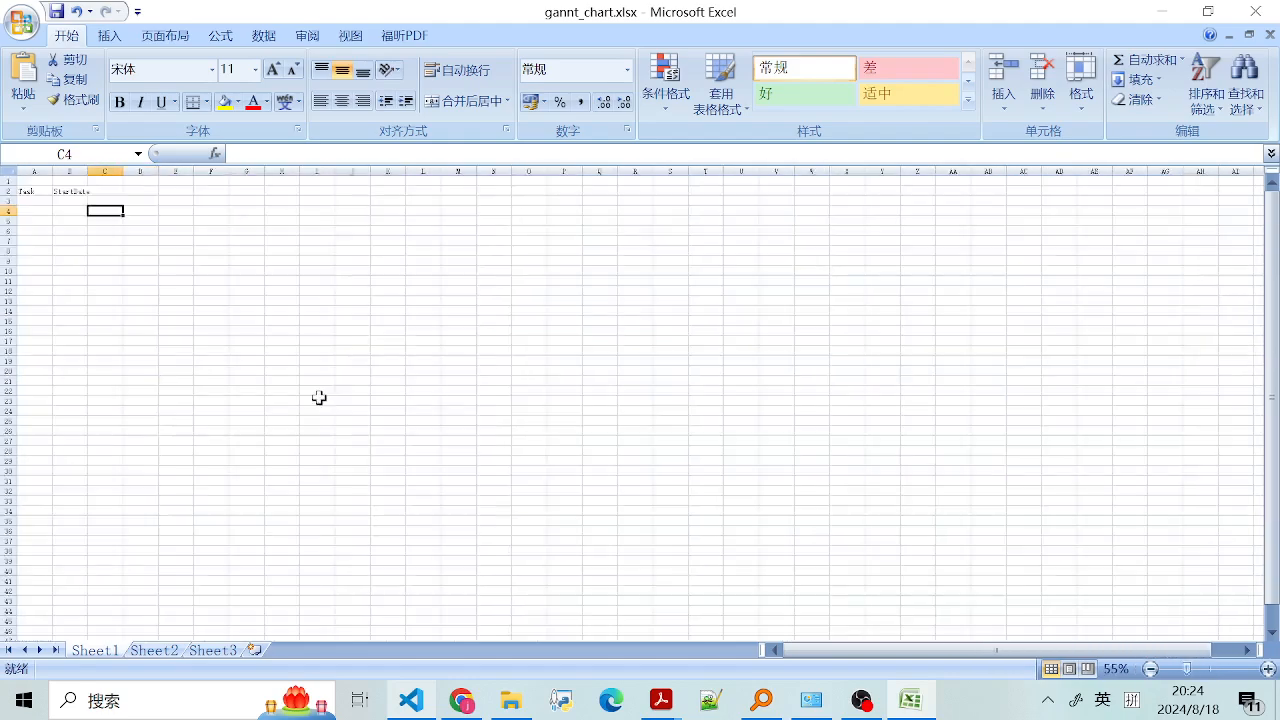
pyautogui.scroll(12, 317, 400)
pyautogui.scroll(-3, 315, 397)
pyautogui.scroll(1, 306, 414)
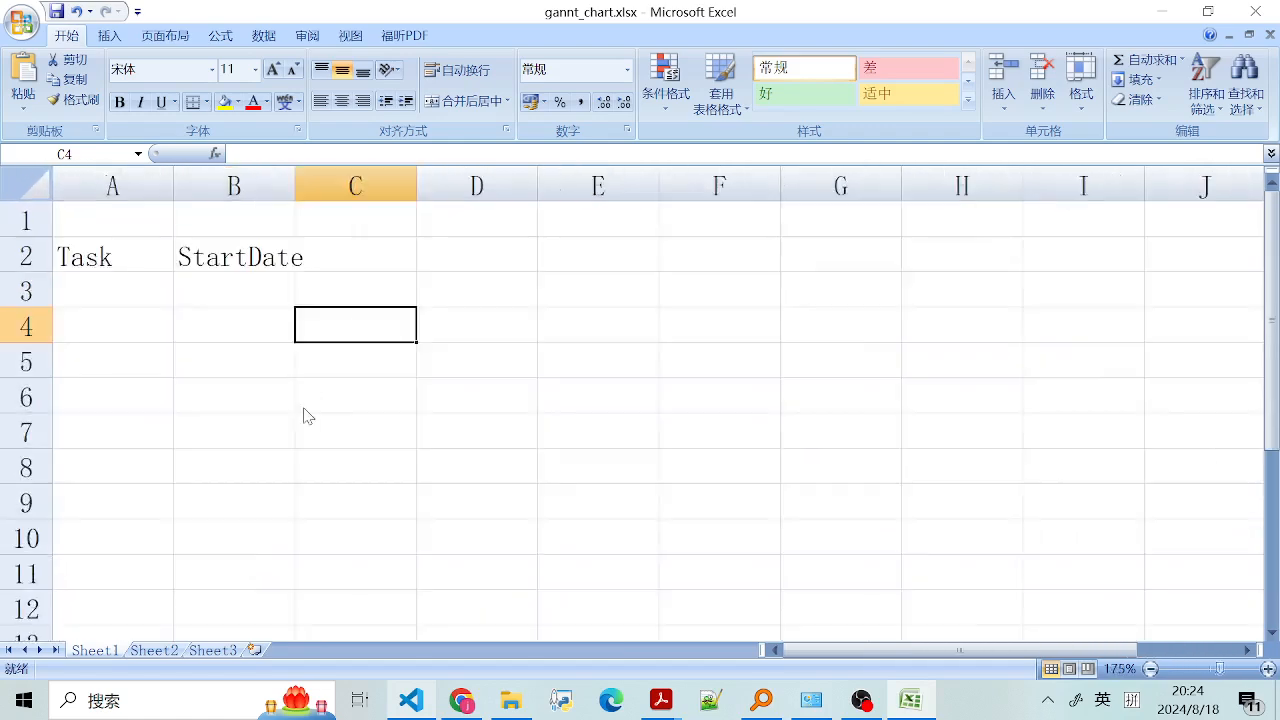
pyautogui.scroll(-5, 300, 425)
pyautogui.scroll(5, 320, 428)
pyautogui.scroll(3, 322, 428)
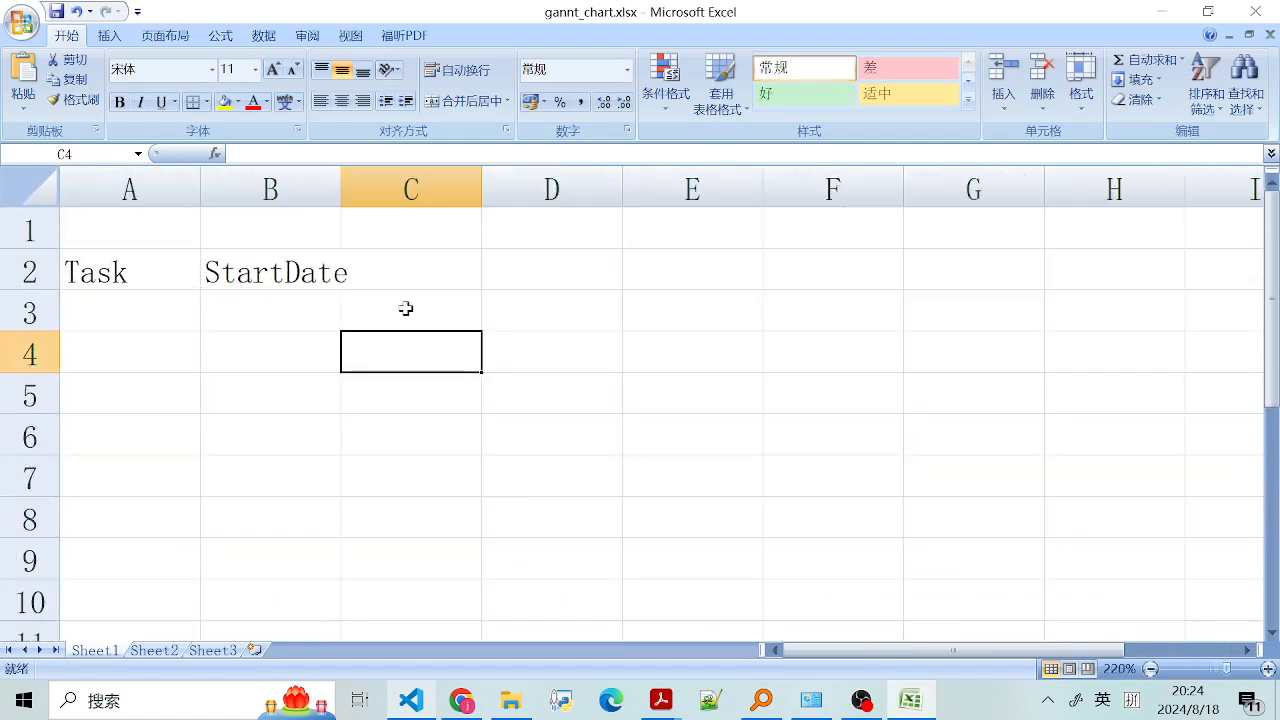
# - Enter the headings Length in cell D2 and Completion in cell E2
pyautogui.doubleClick(540, 272)
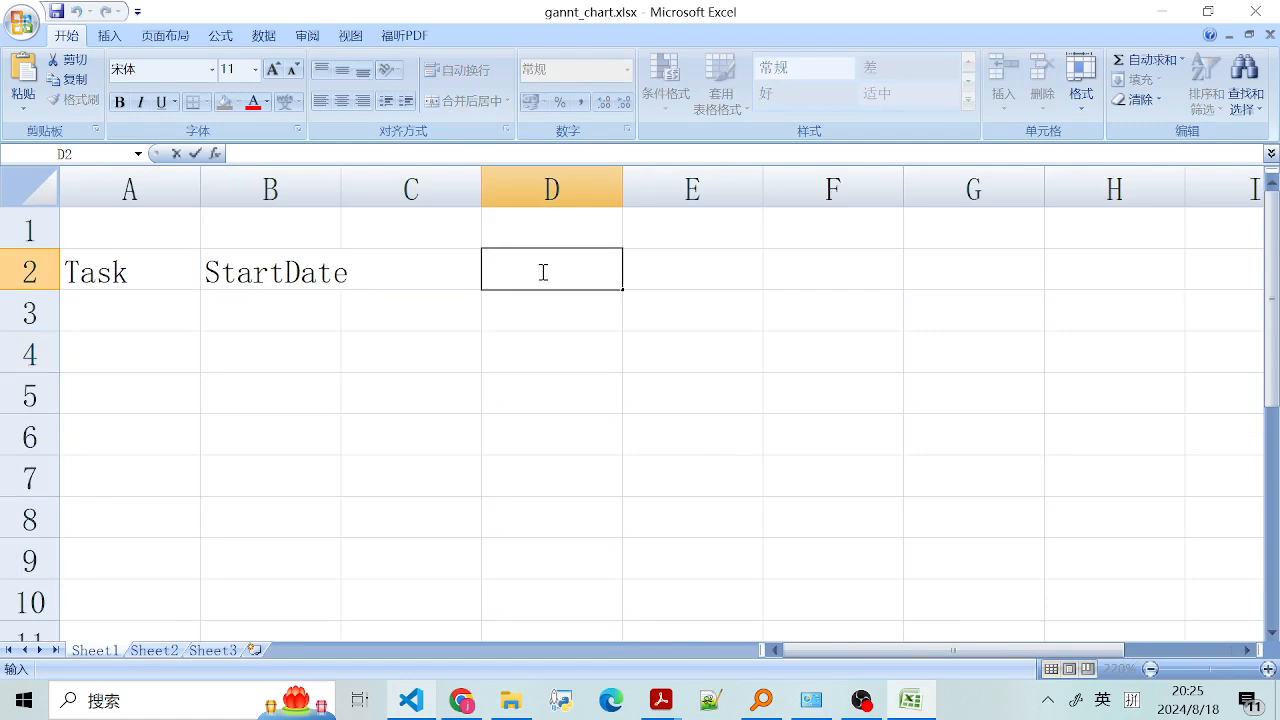
pyautogui.write('o')
pyautogui.press('BackSpace')
pyautogui.write('Length')
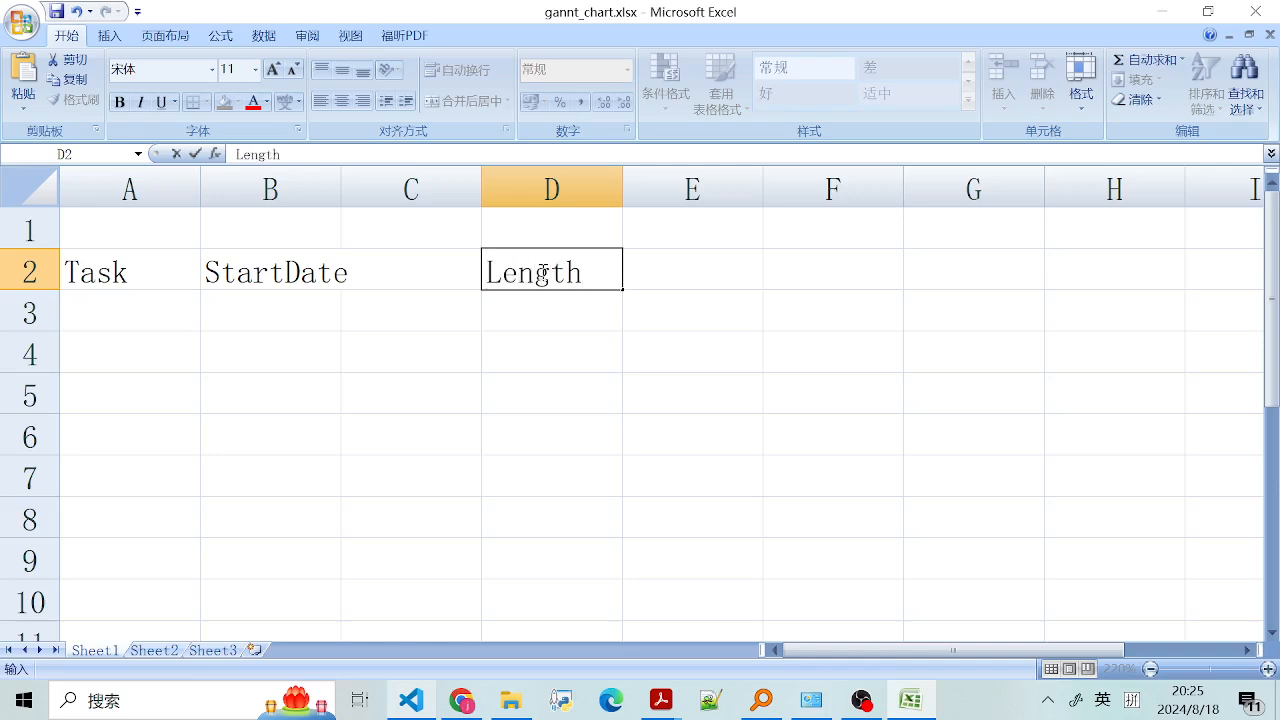
pyautogui.click(674, 263)
pyautogui.write('C')
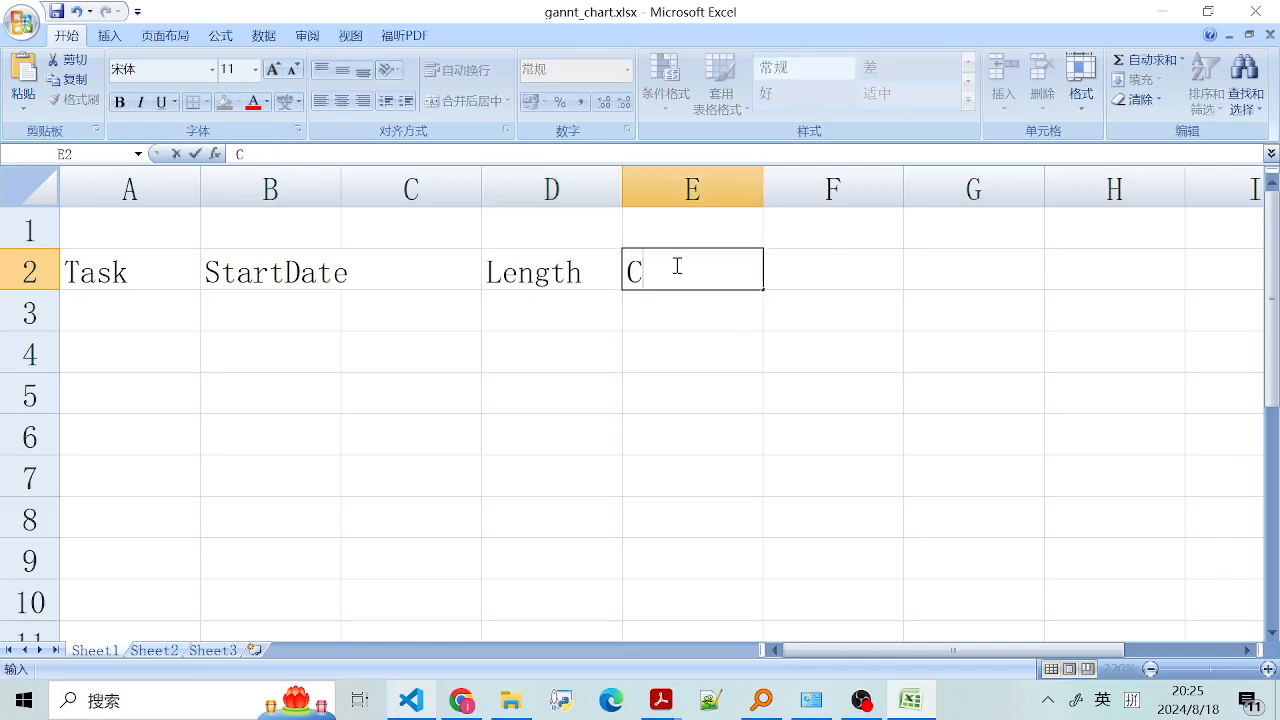
pyautogui.write('ompletion')
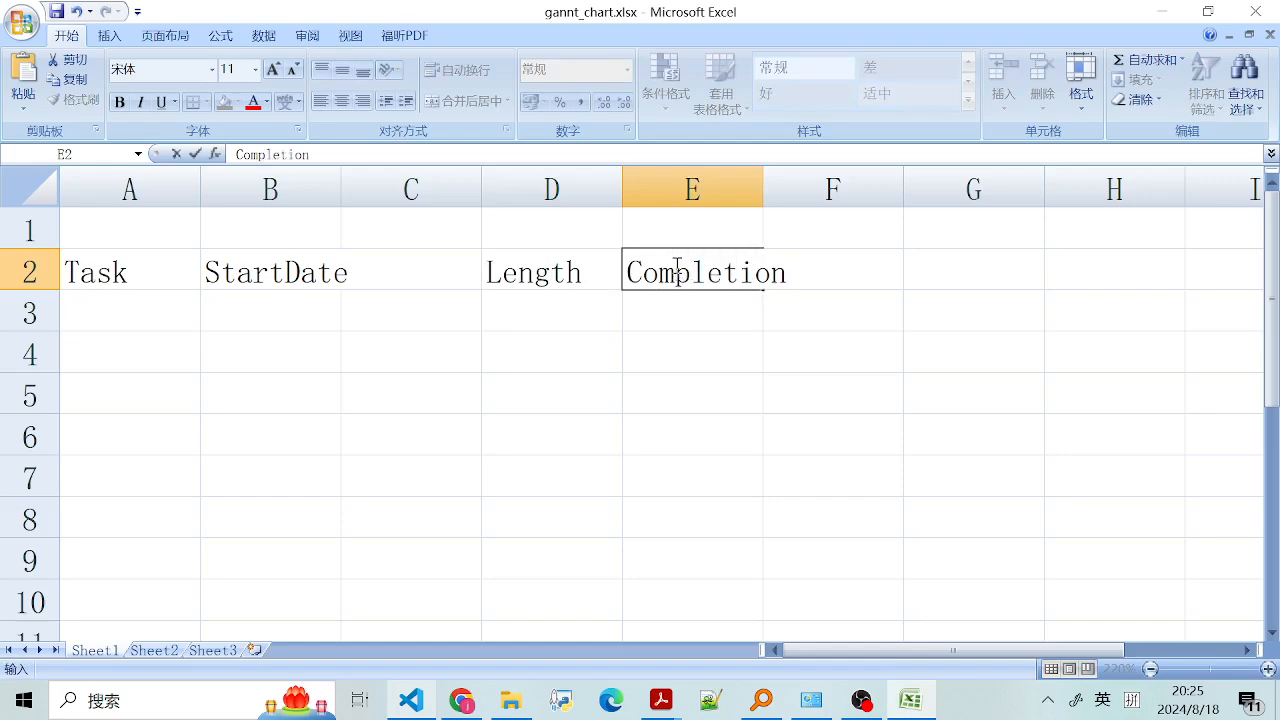
# - Reduce the Completion heading in E2 to font size 10 and append AjustLength to its text
pyautogui.doubleClick(848, 263)
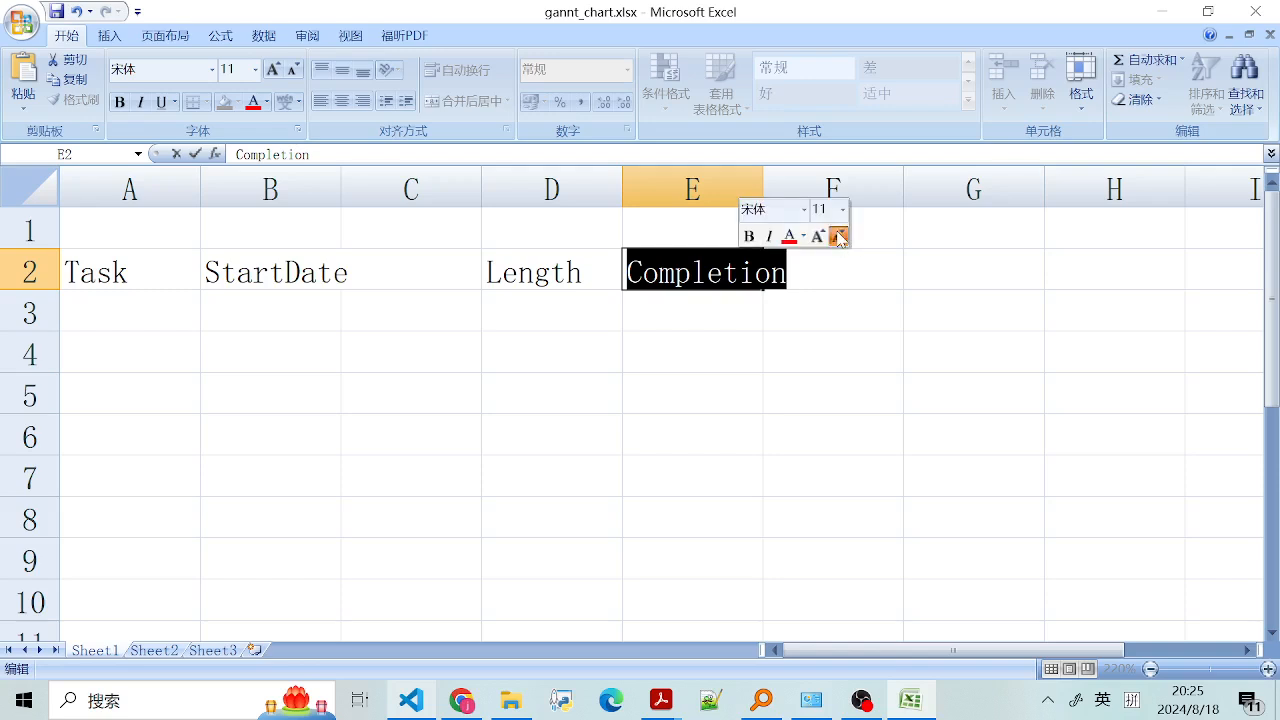
pyautogui.click(887, 262)
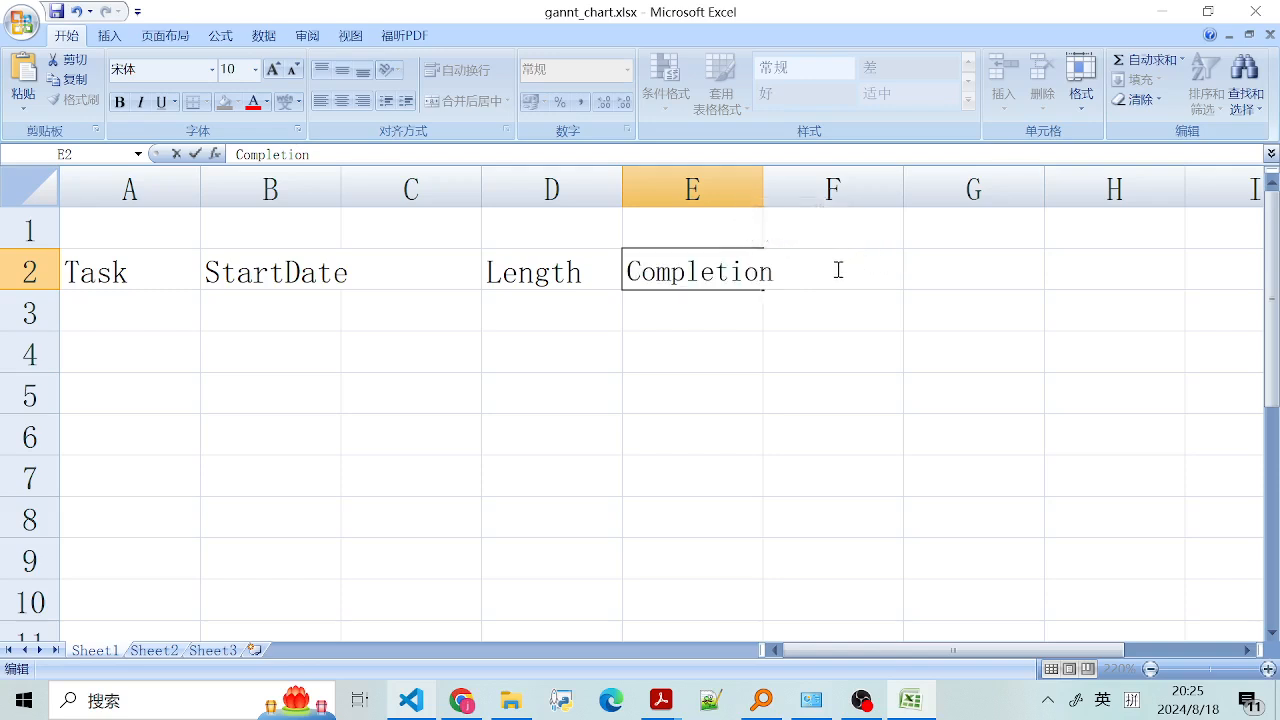
pyautogui.write('AjustLength')
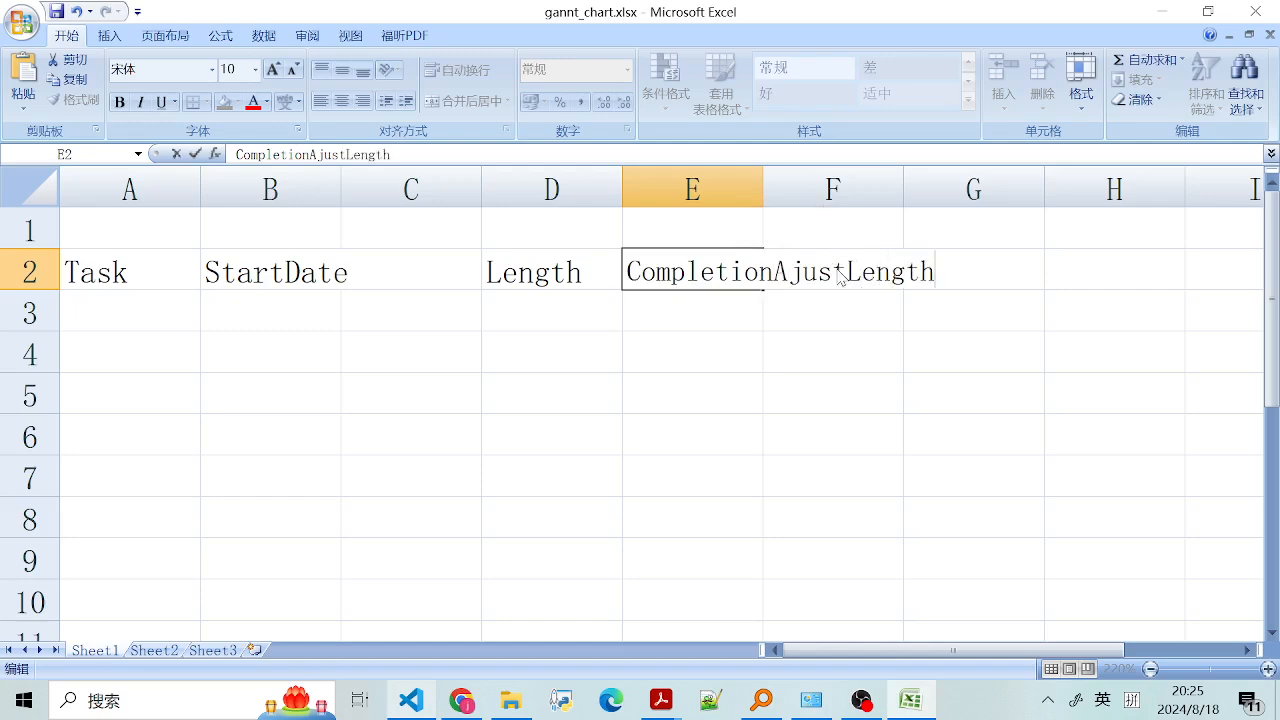
pyautogui.click(425, 362)
pyautogui.click(646, 310)
pyautogui.click(645, 267)
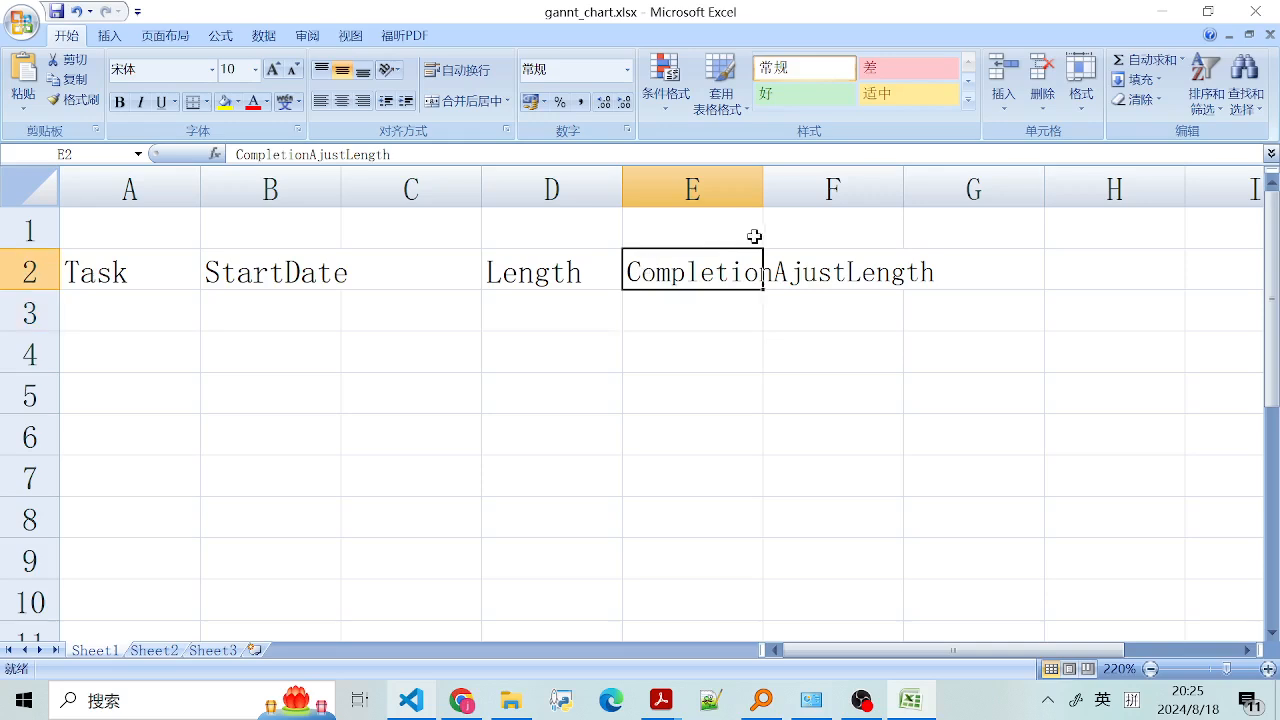
# - Widen columns E and F, and move the AjustLength text out of E2 into F2 as its own heading
pyautogui.moveTo(766, 184); pyautogui.dragTo(851, 184)
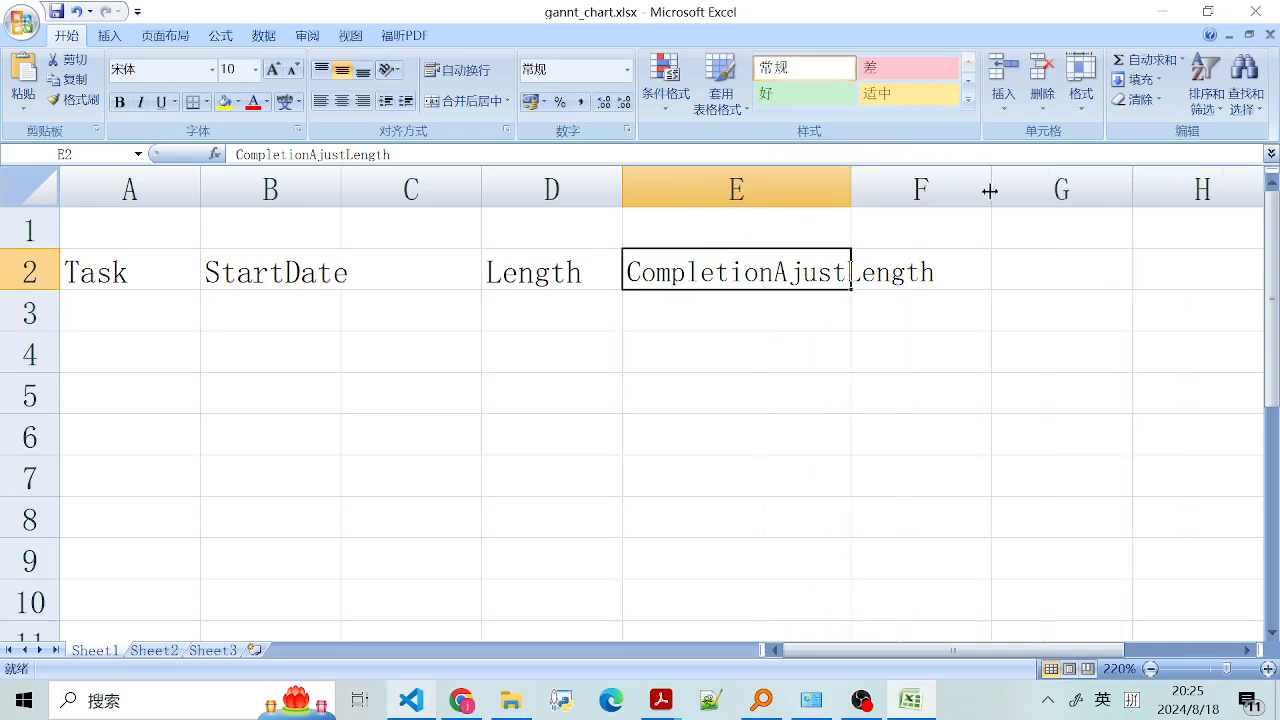
pyautogui.moveTo(991, 186); pyautogui.dragTo(1117, 186)
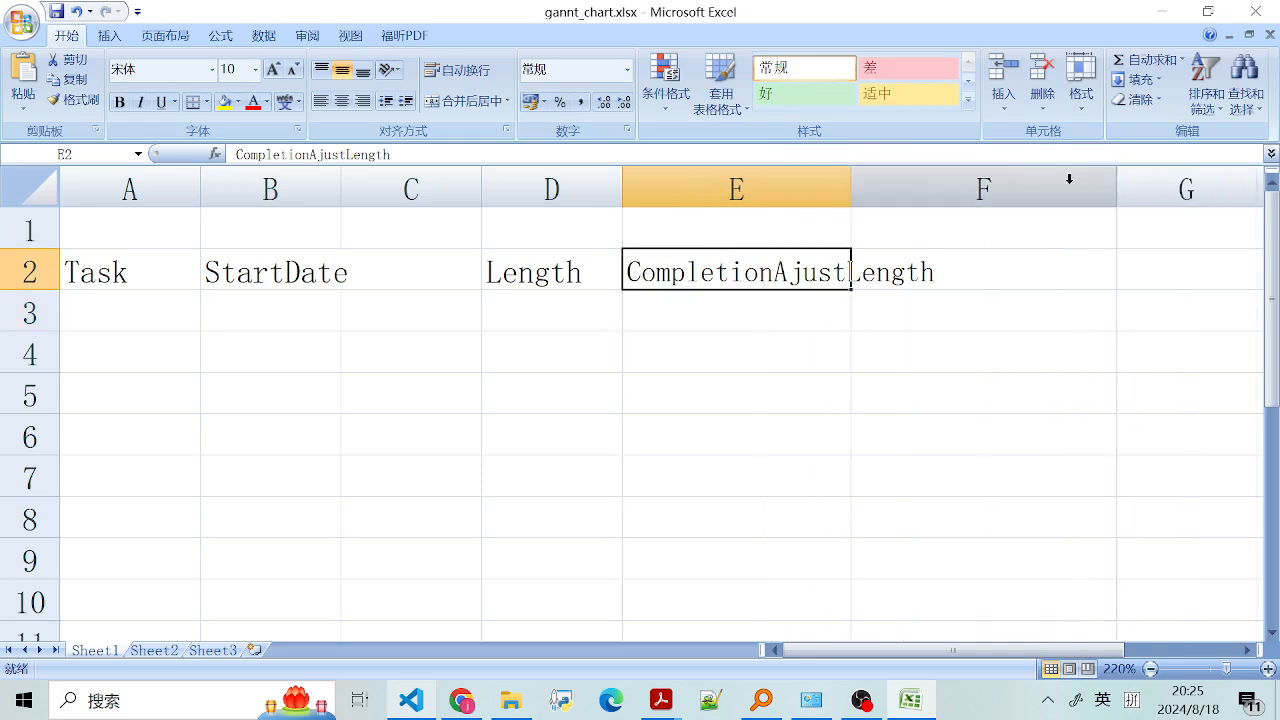
pyautogui.doubleClick(793, 272)
pyautogui.moveTo(772, 272); pyautogui.dragTo(943, 274)
pyautogui.hotkey('ctrl', 'c')
pyautogui.press('BackSpace')
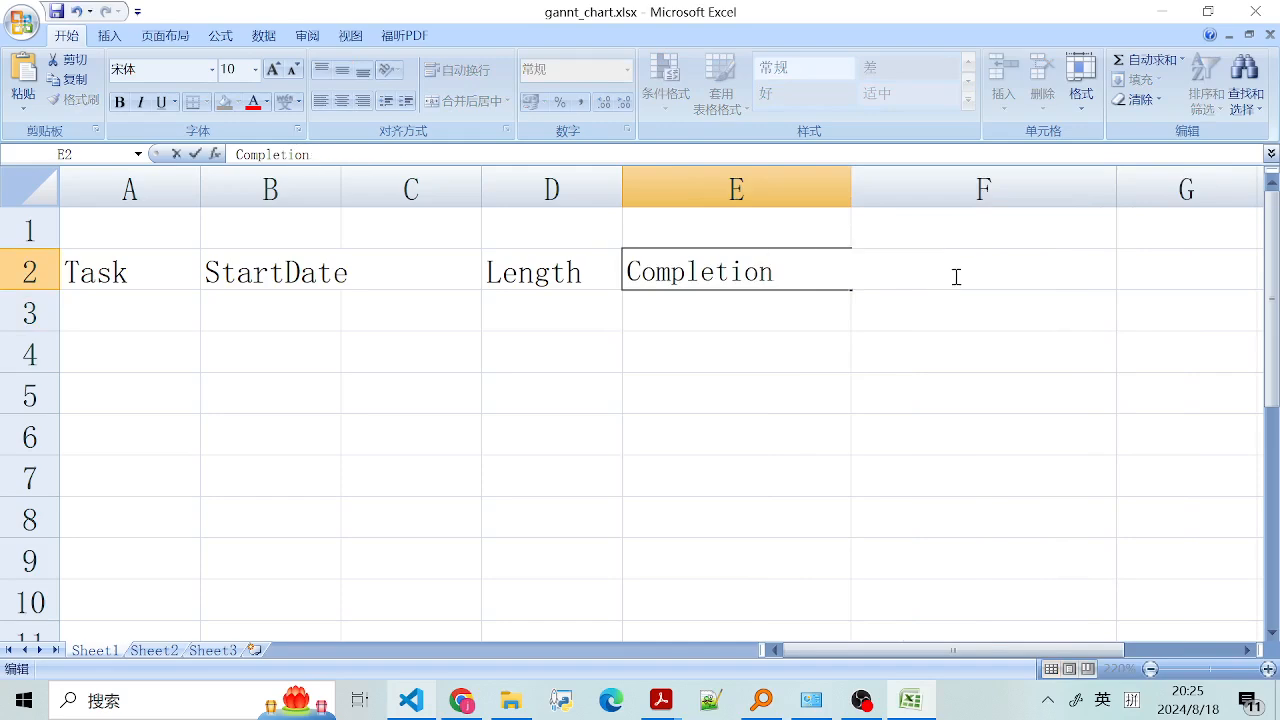
pyautogui.click(930, 247)
pyautogui.doubleClick(943, 280)
pyautogui.hotkey('ctrl', 'v')
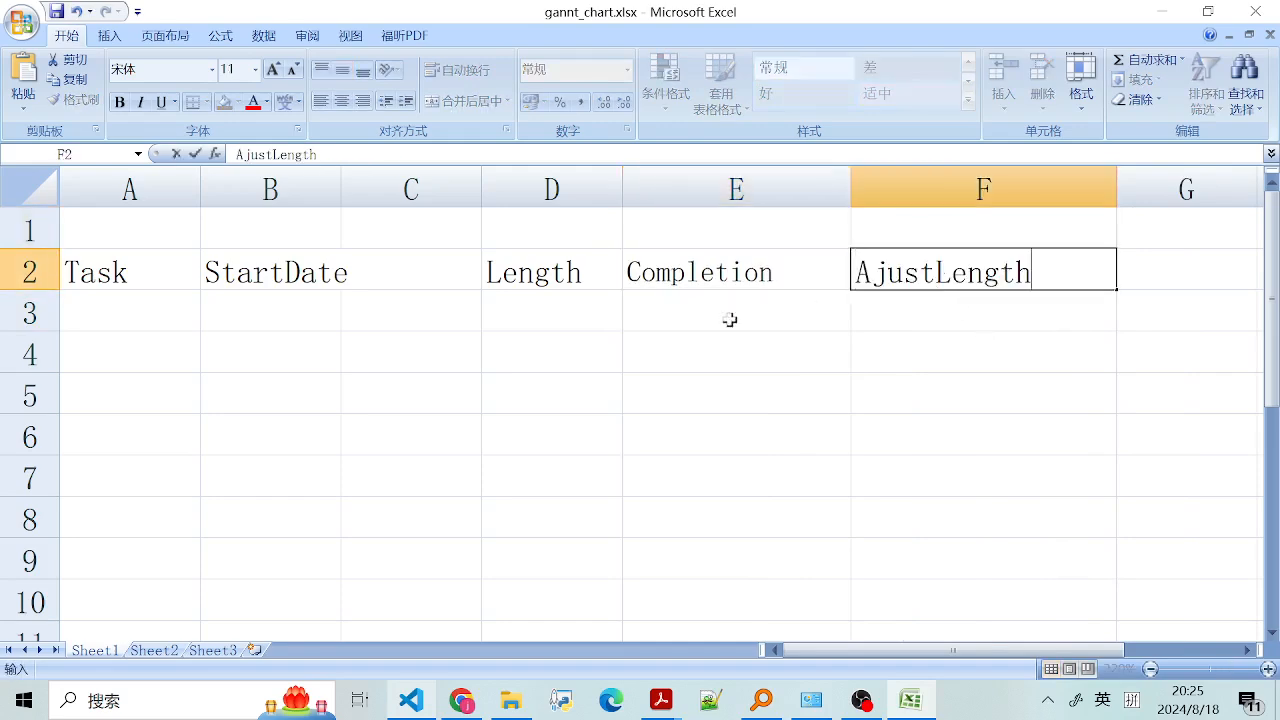
pyautogui.click(700, 345)
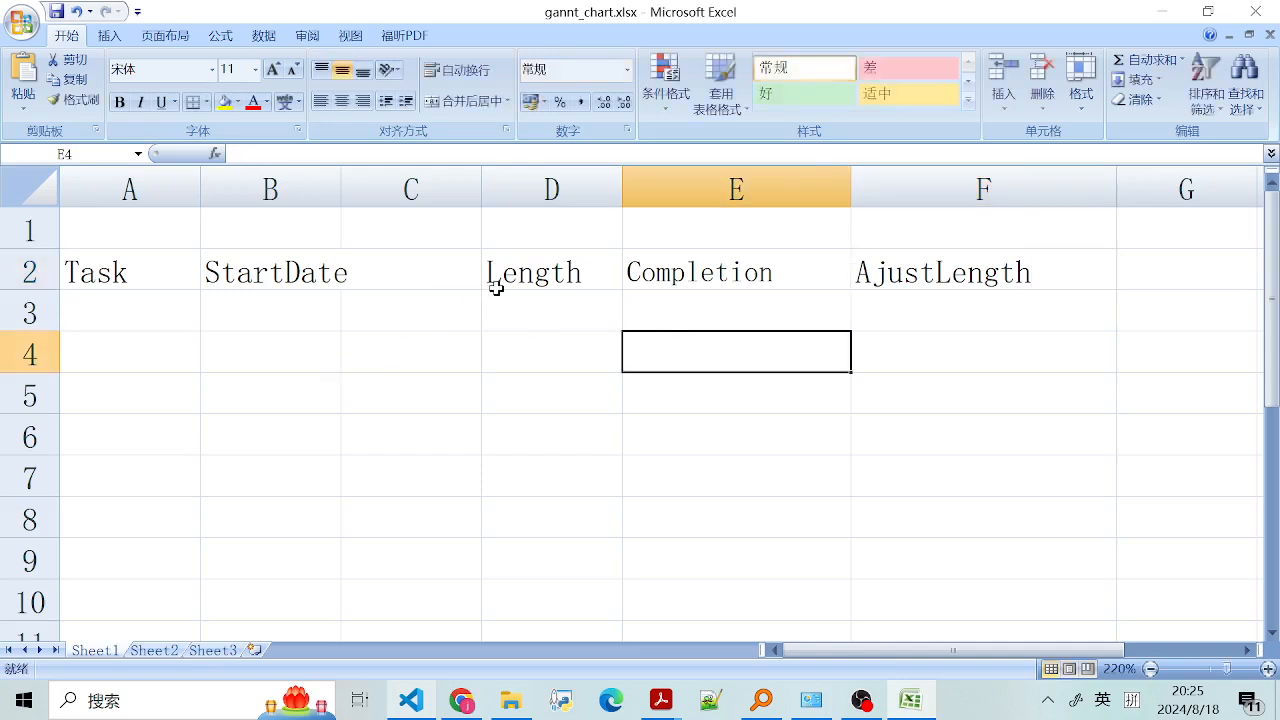
# - Delete the empty column C and widen column B to fit the StartDate heading
pyautogui.click(309, 300)
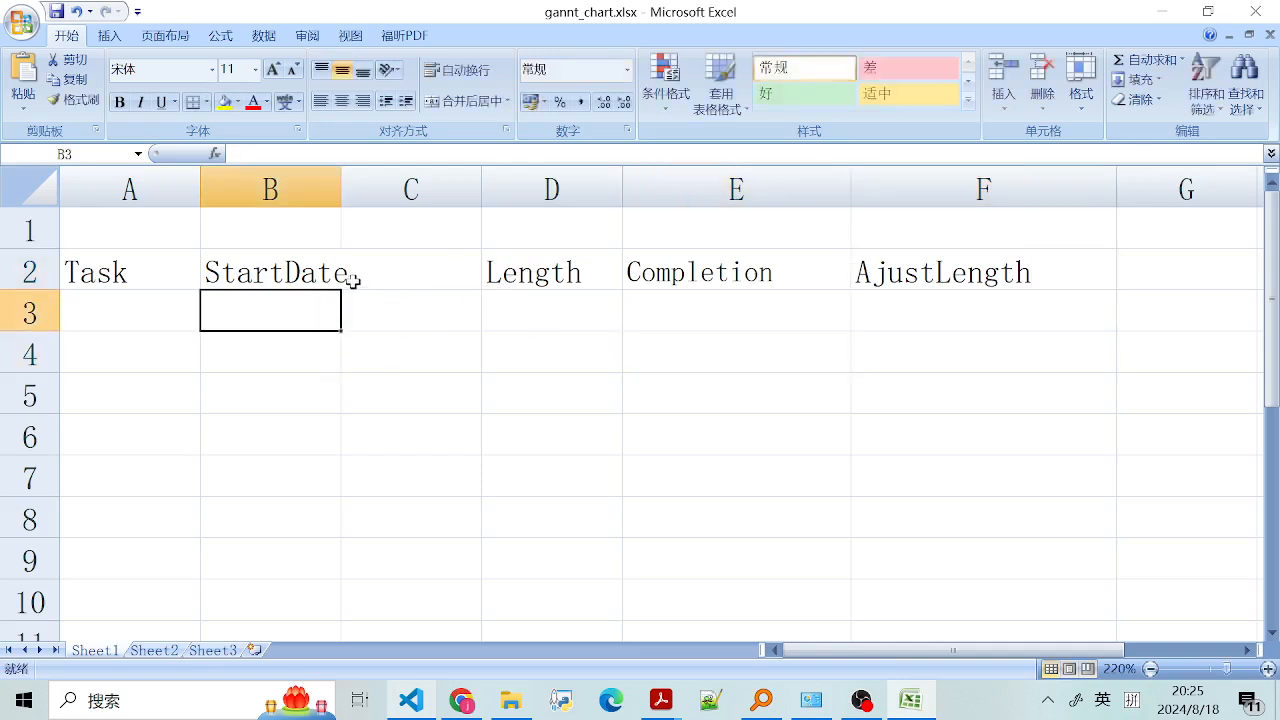
pyautogui.click(390, 276)
pyautogui.click(320, 276)
pyautogui.click(375, 270)
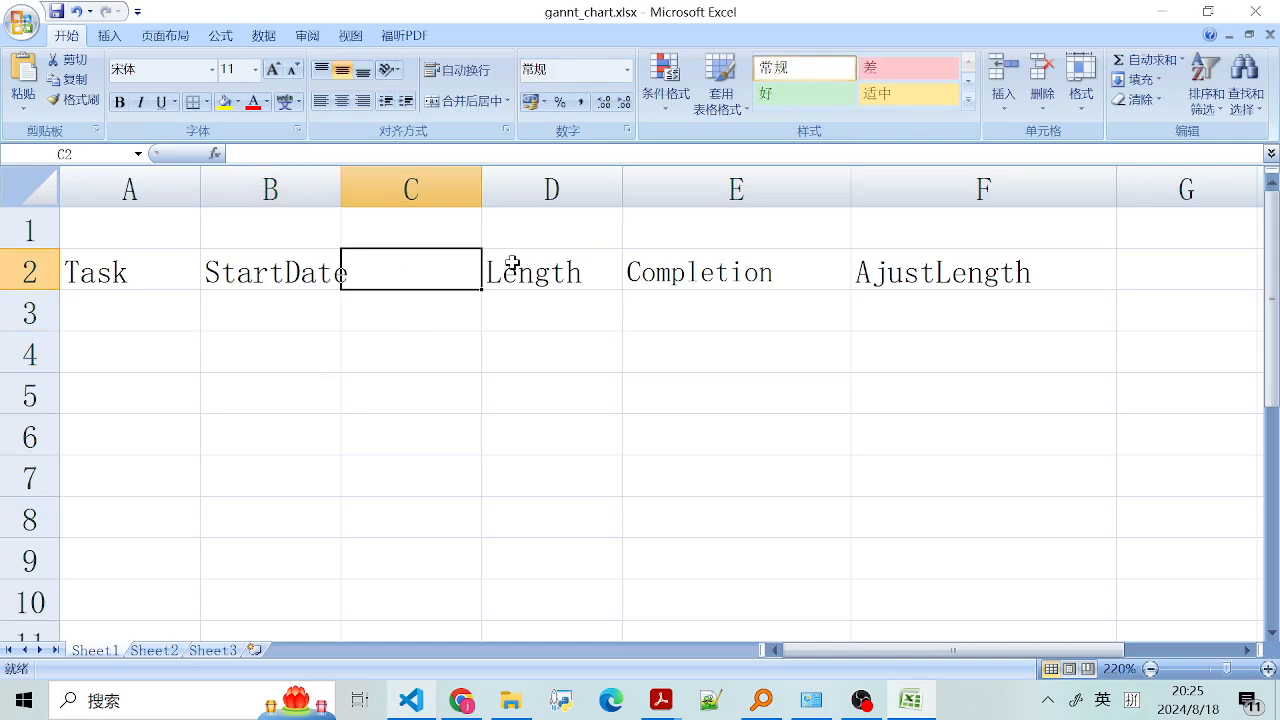
pyautogui.click(411, 189)
pyautogui.rightClick(413, 197)
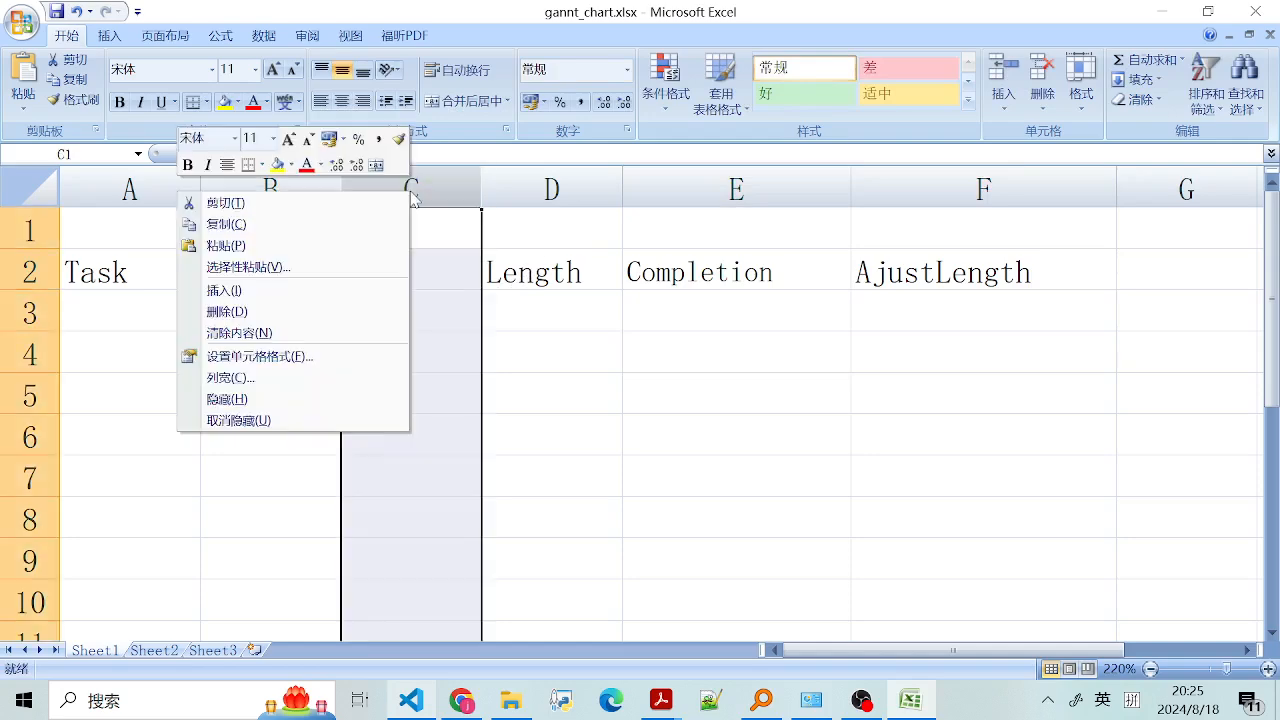
pyautogui.click(335, 311)
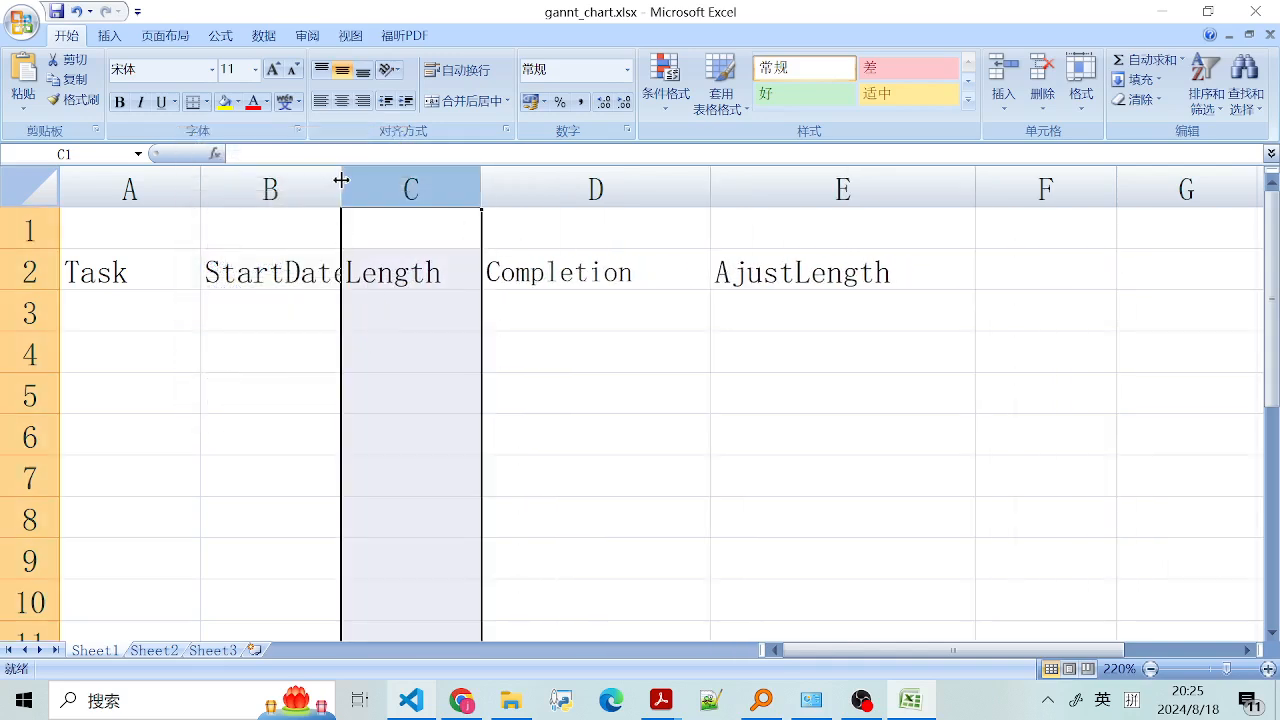
pyautogui.moveTo(341, 181); pyautogui.dragTo(414, 189)
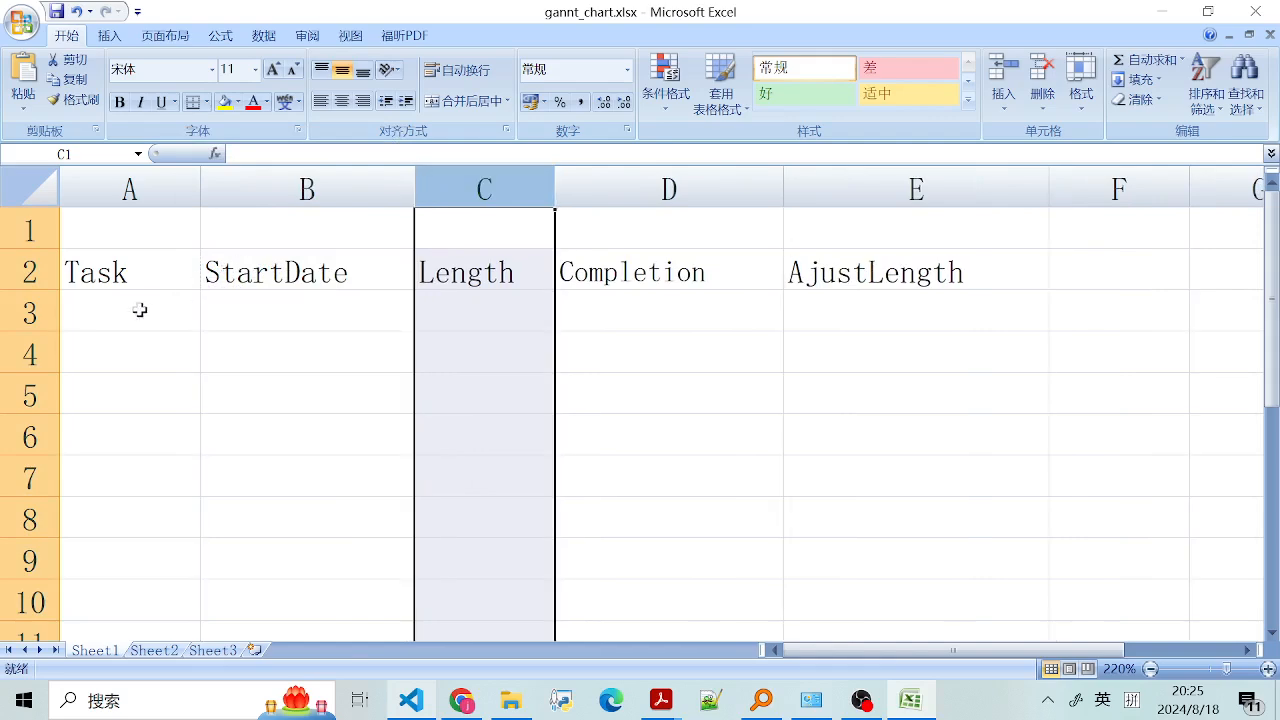
# - Enter GDD as the first task name in cell A3
pyautogui.doubleClick(112, 320)
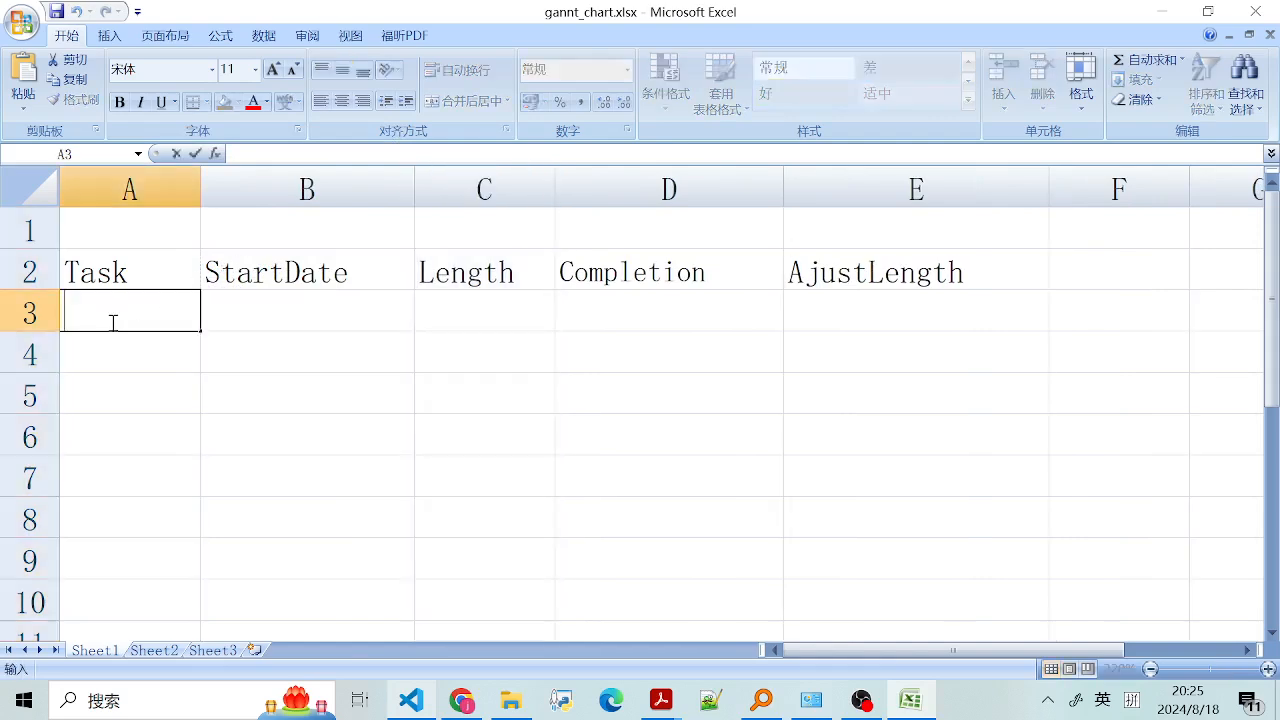
pyautogui.write('p')
pyautogui.press('BackSpace')
pyautogui.write('D')
pyautogui.press('BackSpace')
pyautogui.write('GDD')
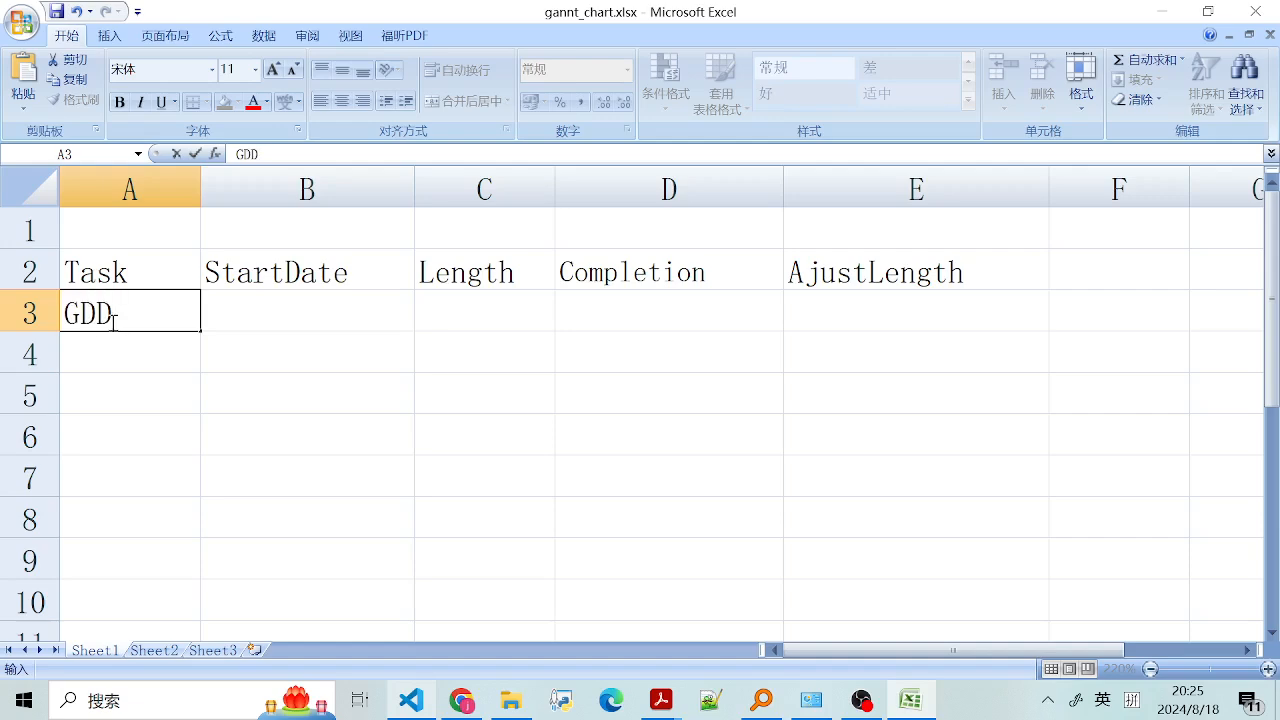
pyautogui.press('BackSpace')
pyautogui.press('BackSpace')
pyautogui.write('C')
pyautogui.press('BackSpace')
pyautogui.write('DD')
pyautogui.click(106, 357)
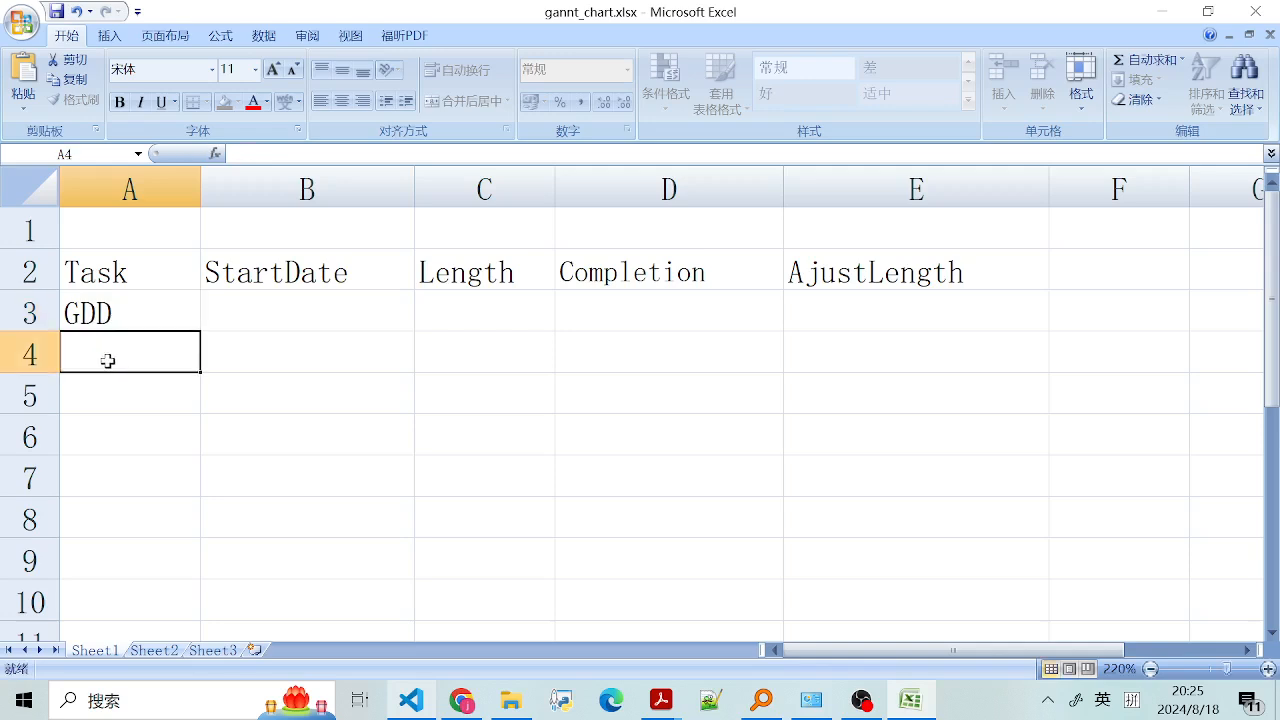
# - Enter Modeling as the second task name in cell A4
pyautogui.click(149, 277)
pyautogui.click(150, 349)
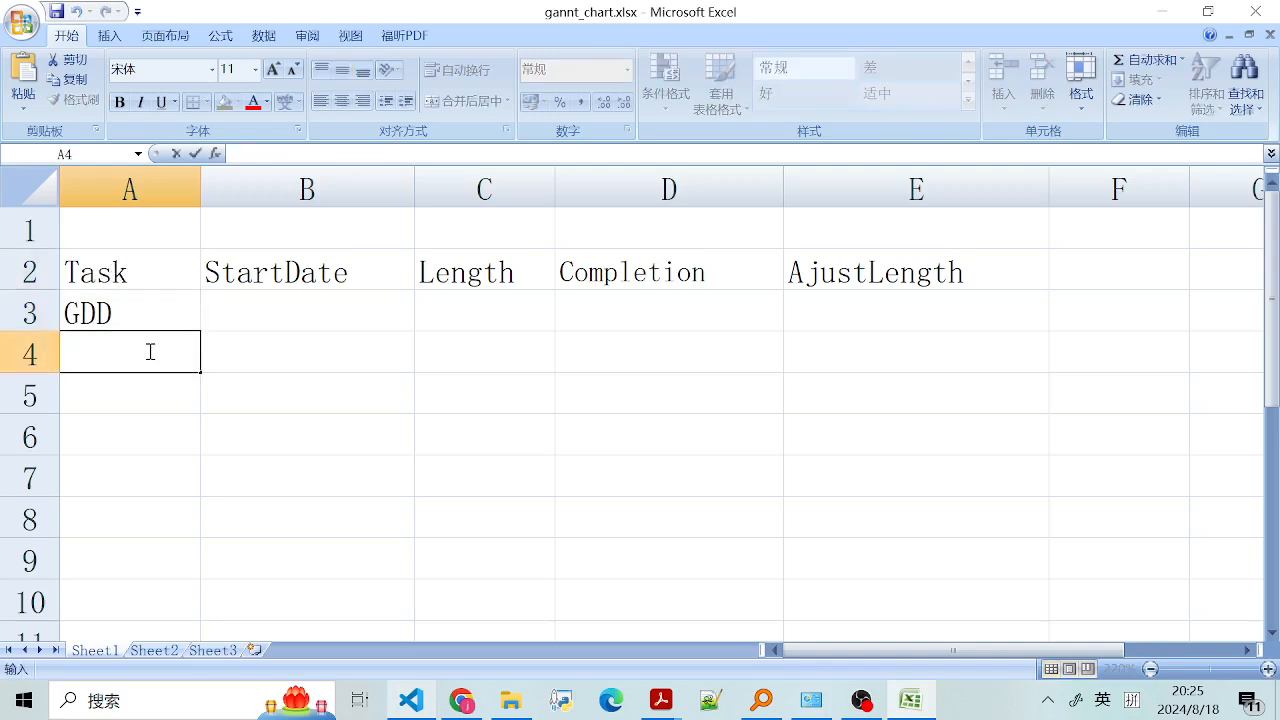
pyautogui.write('m')
pyautogui.press('BackSpace')
pyautogui.write('Modeling')
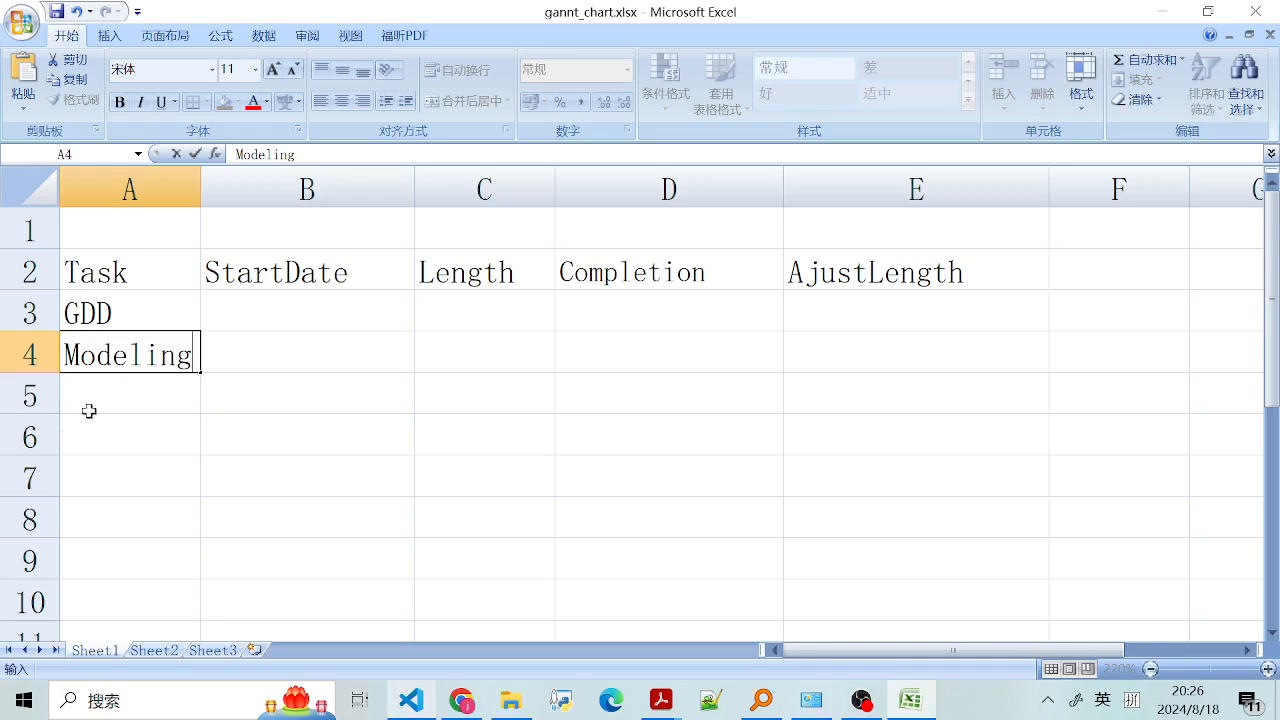
# - Enter Programming in cell A5 and Testing in cell A6 as the third and fourth task names
pyautogui.click(149, 397)
pyautogui.doubleClick(149, 397)
pyautogui.write('F')
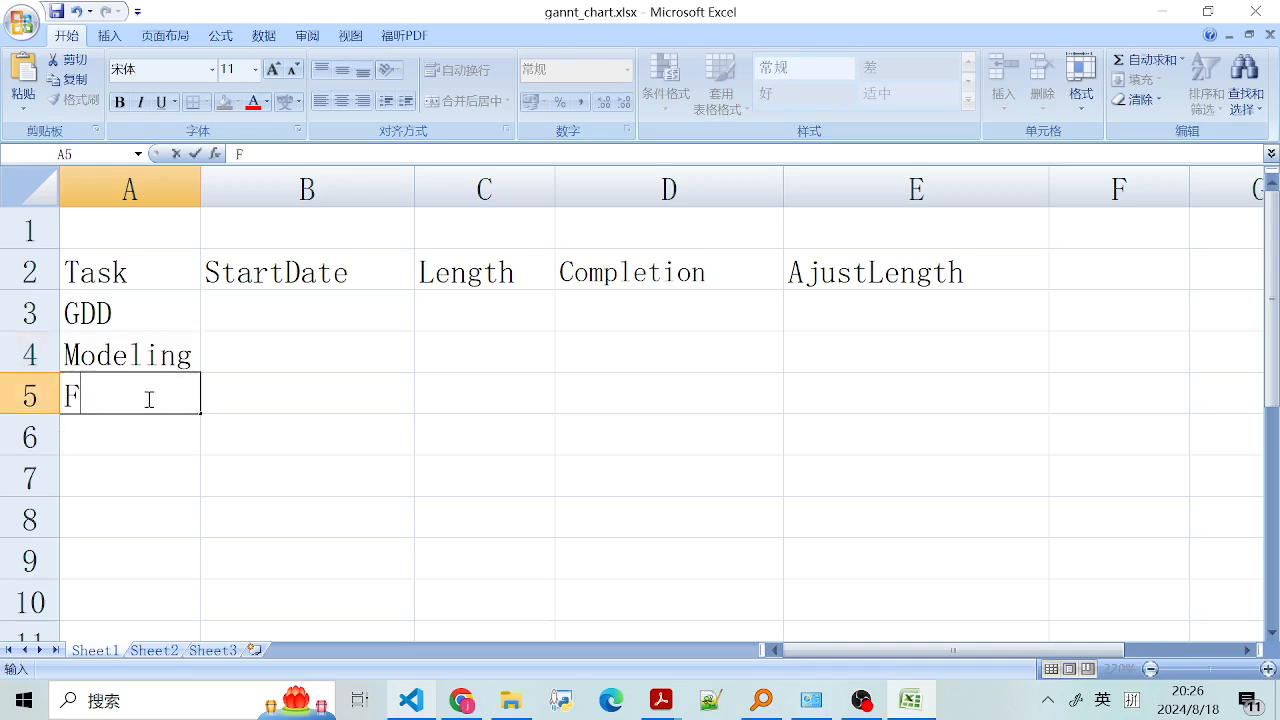
pyautogui.press('BackSpace')
pyautogui.write('Me')
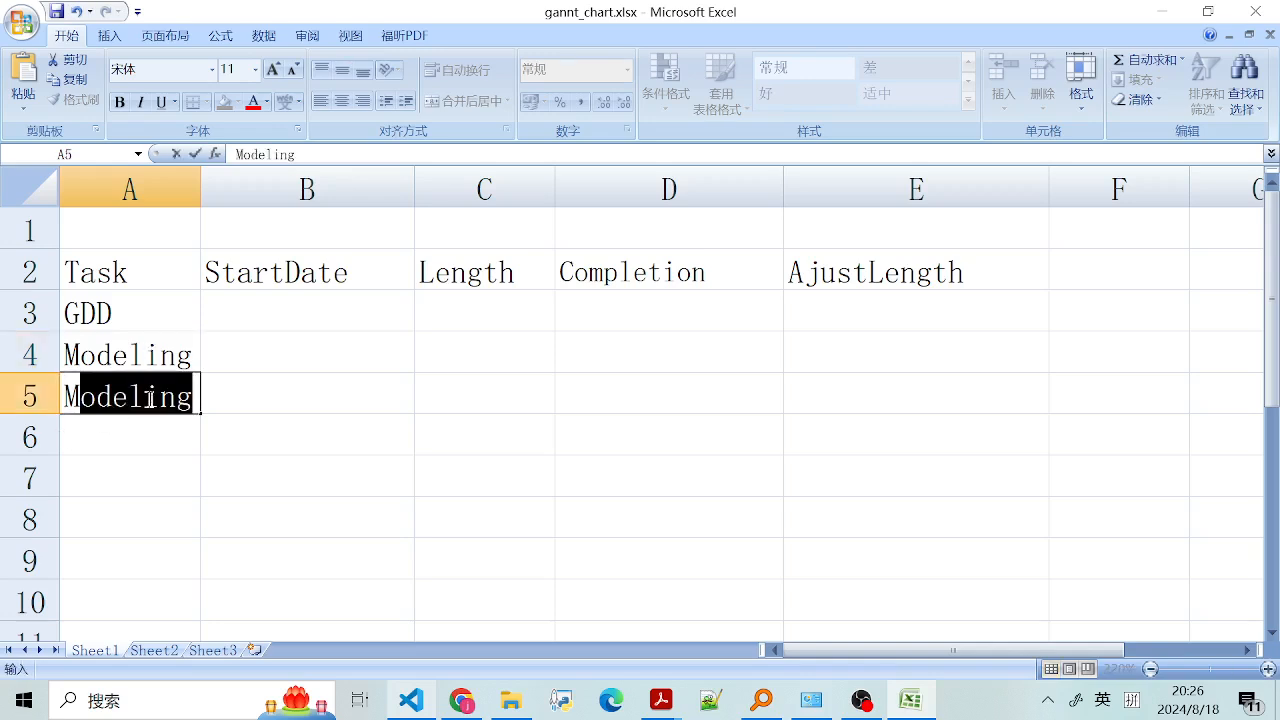
pyautogui.press('BackSpace')
pyautogui.press('BackSpace')
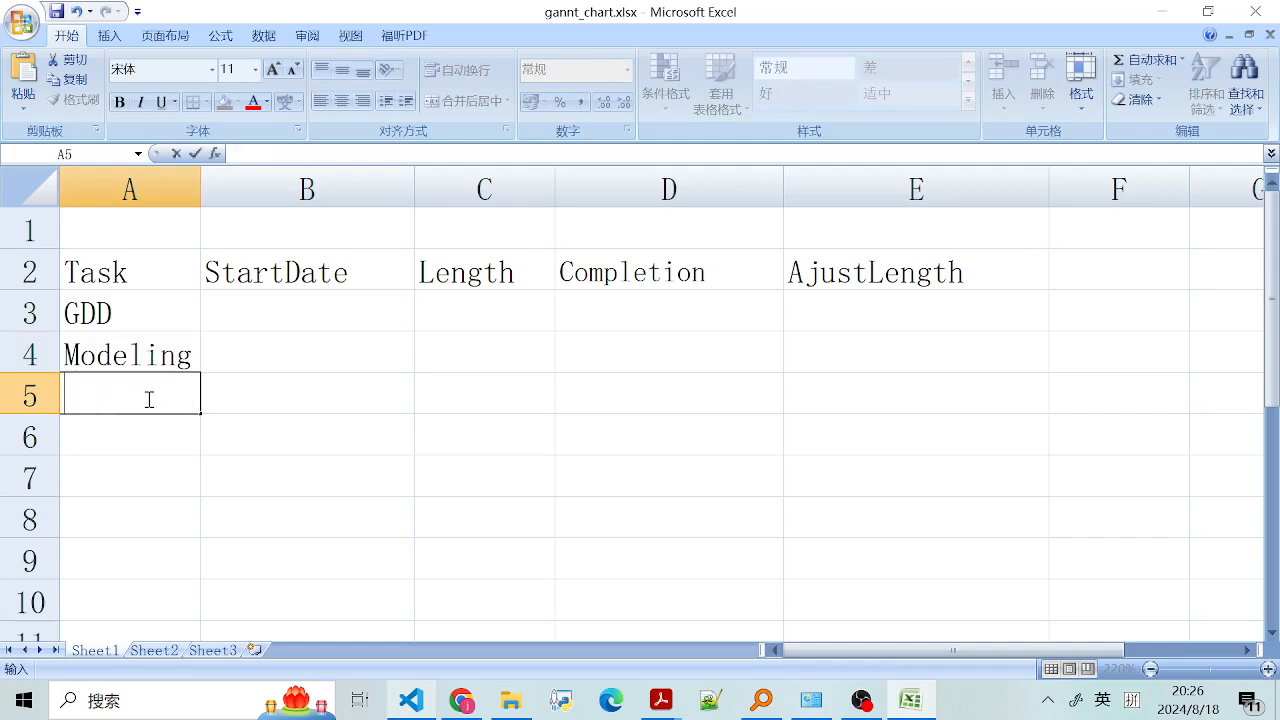
pyautogui.write('Program')
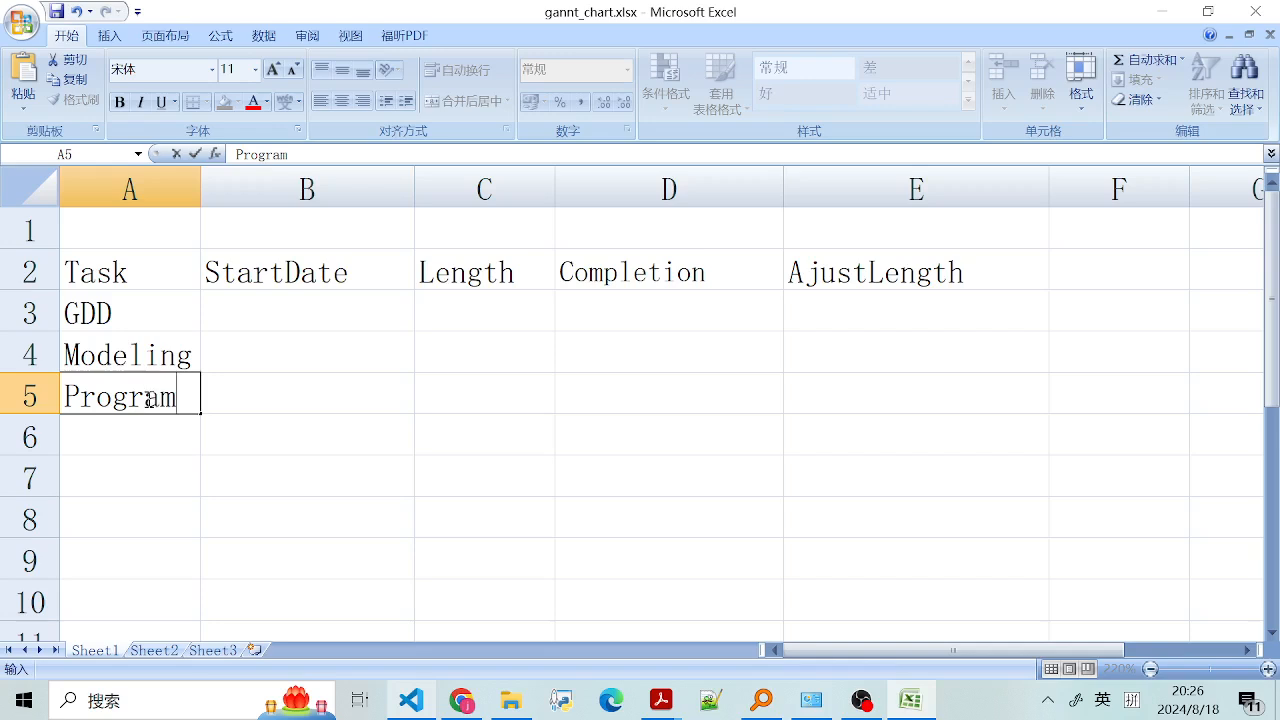
pyautogui.write('ming')
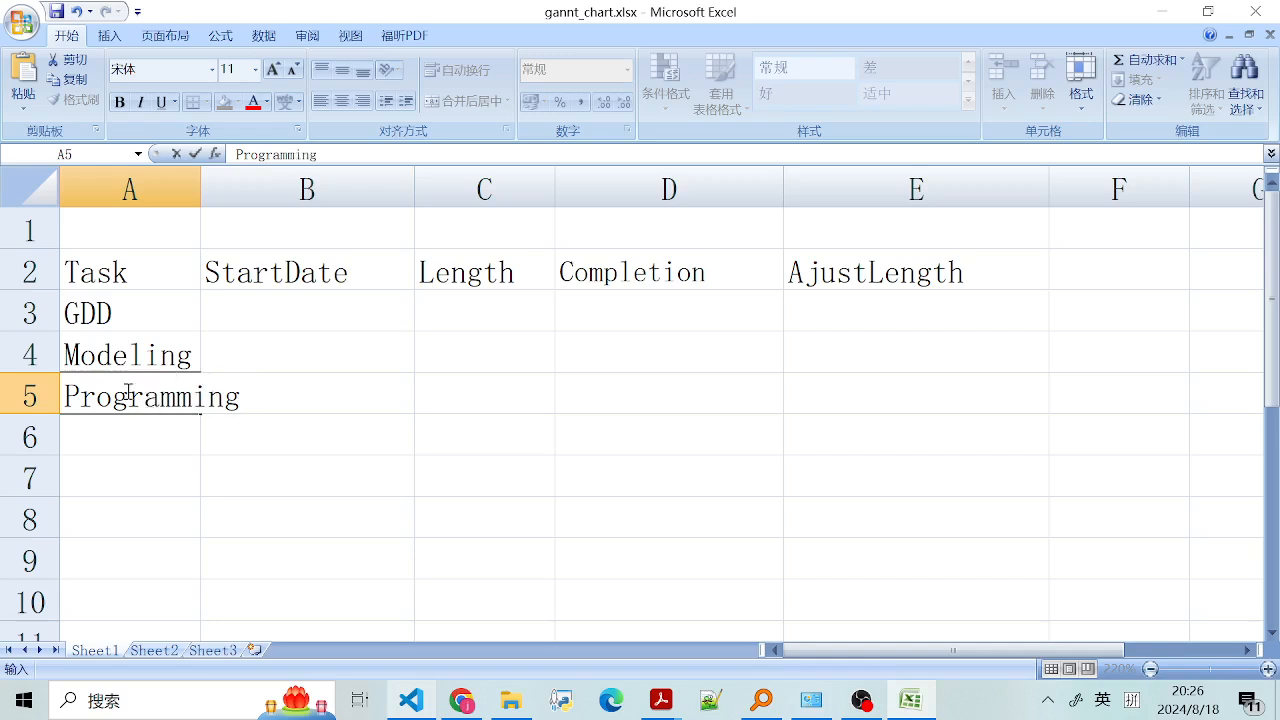
pyautogui.press('Return')
pyautogui.write('Te')
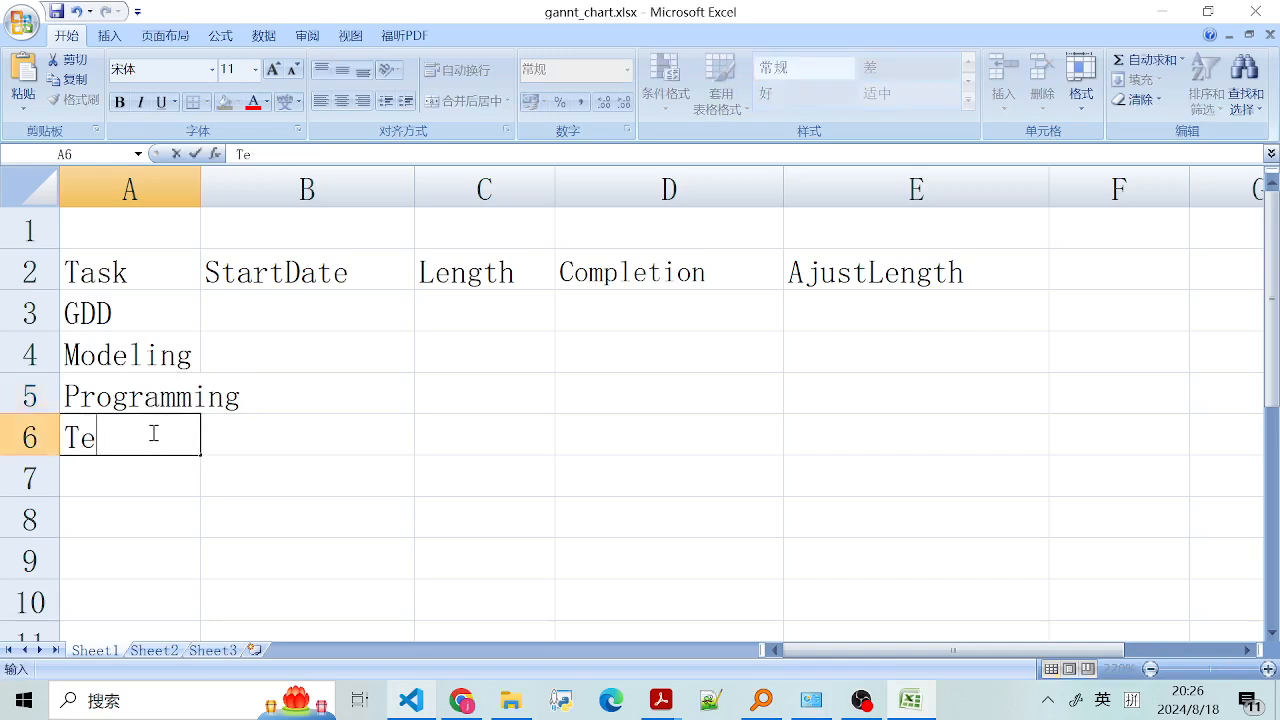
pyautogui.write('sting')
# - Enter Publication as the fifth task name in cell A7 and widen column A to fit the task names
pyautogui.doubleClick(134, 469)
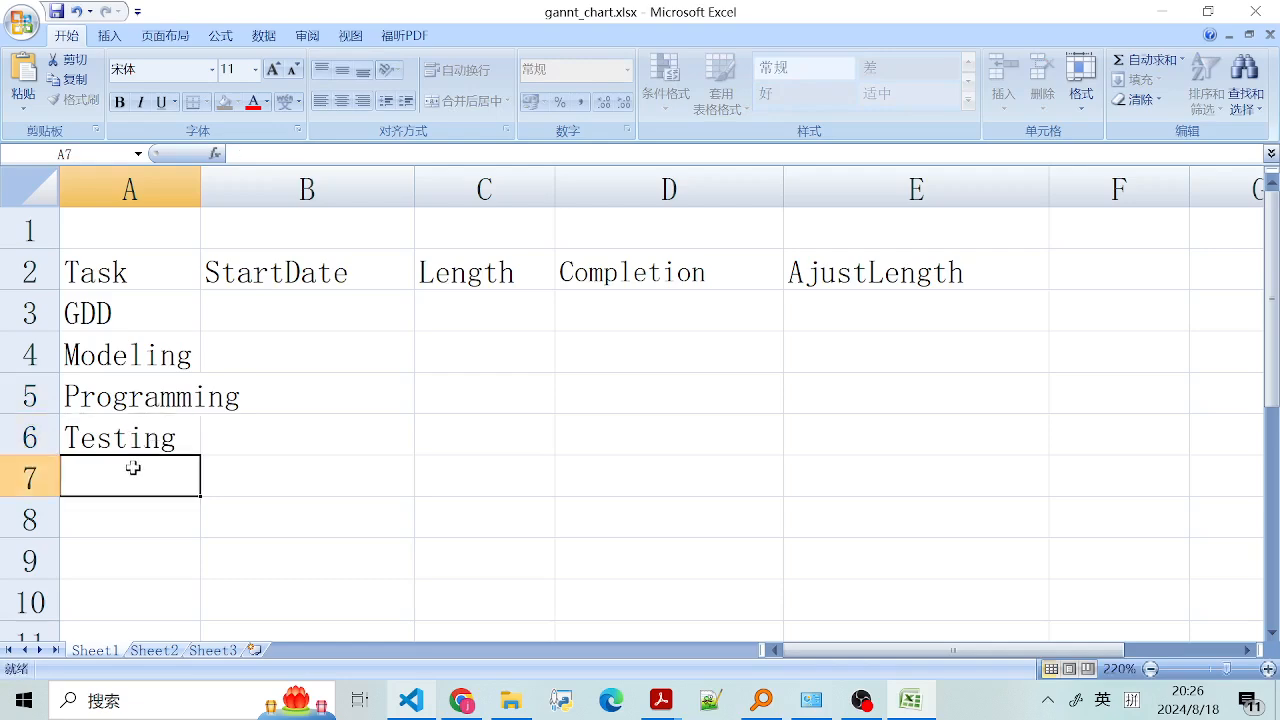
pyautogui.write('S')
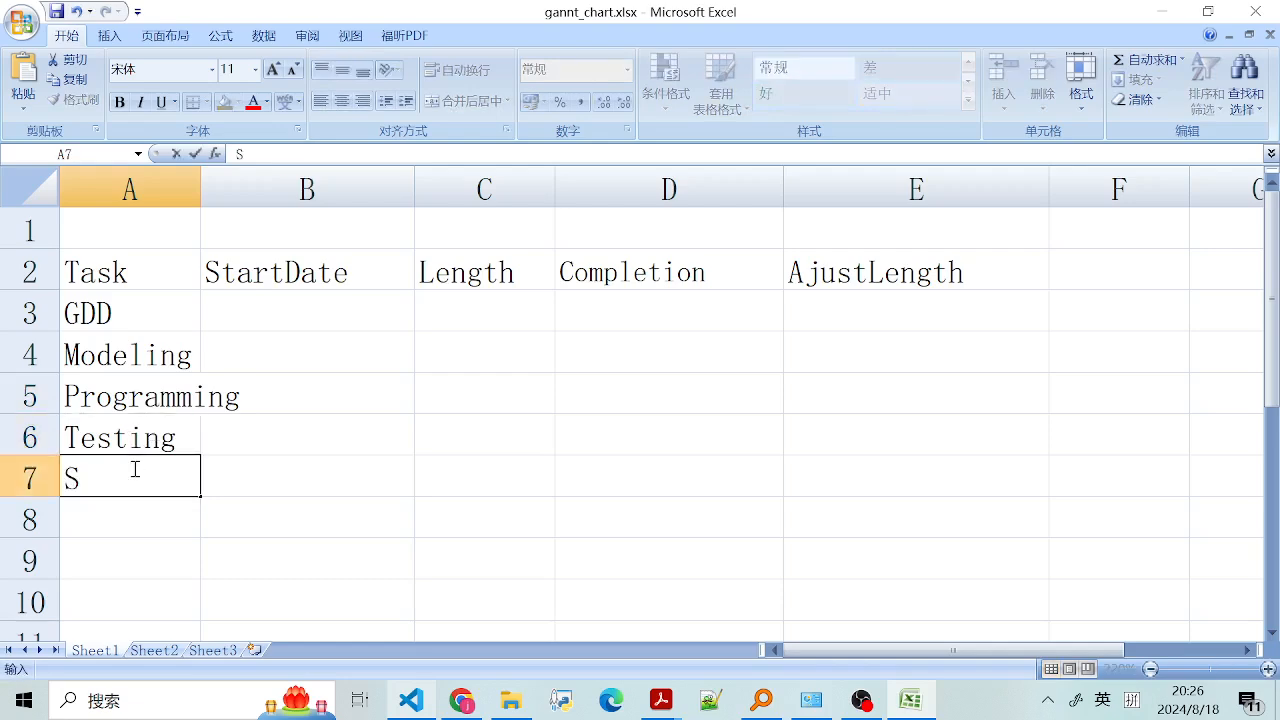
pyautogui.press('BackSpace')
pyautogui.write('P')
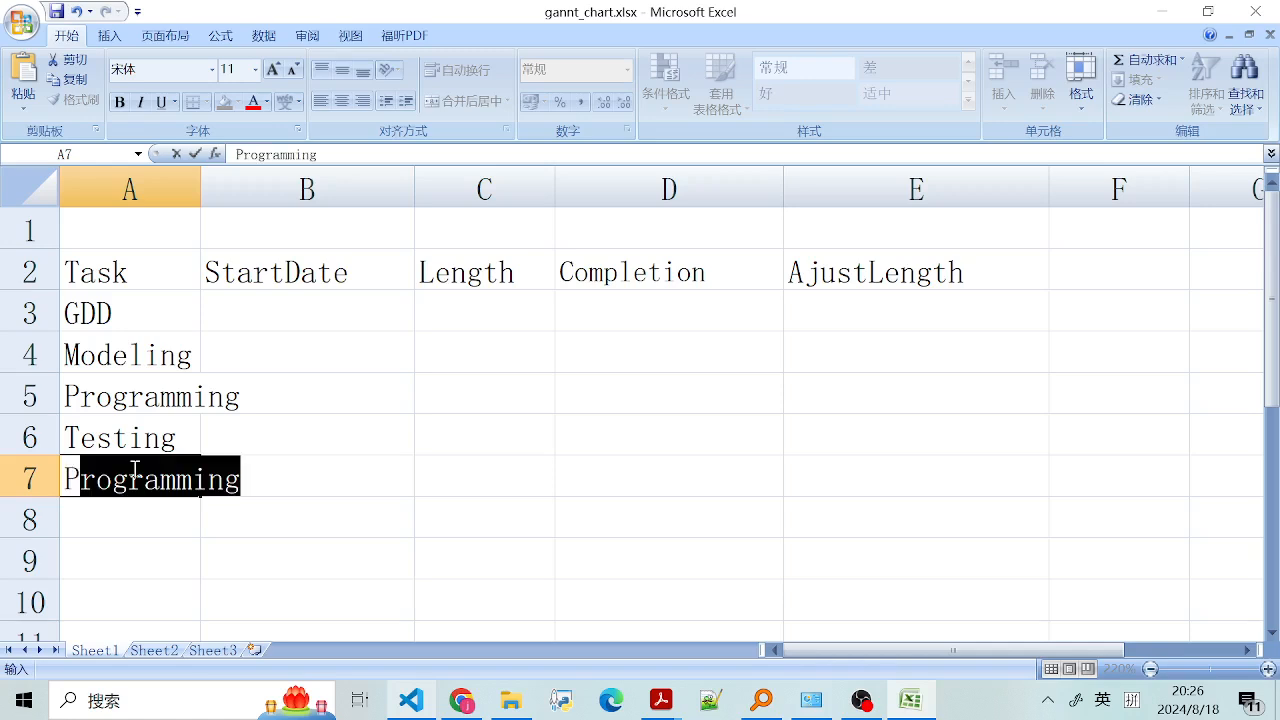
pyautogui.write('ulic')
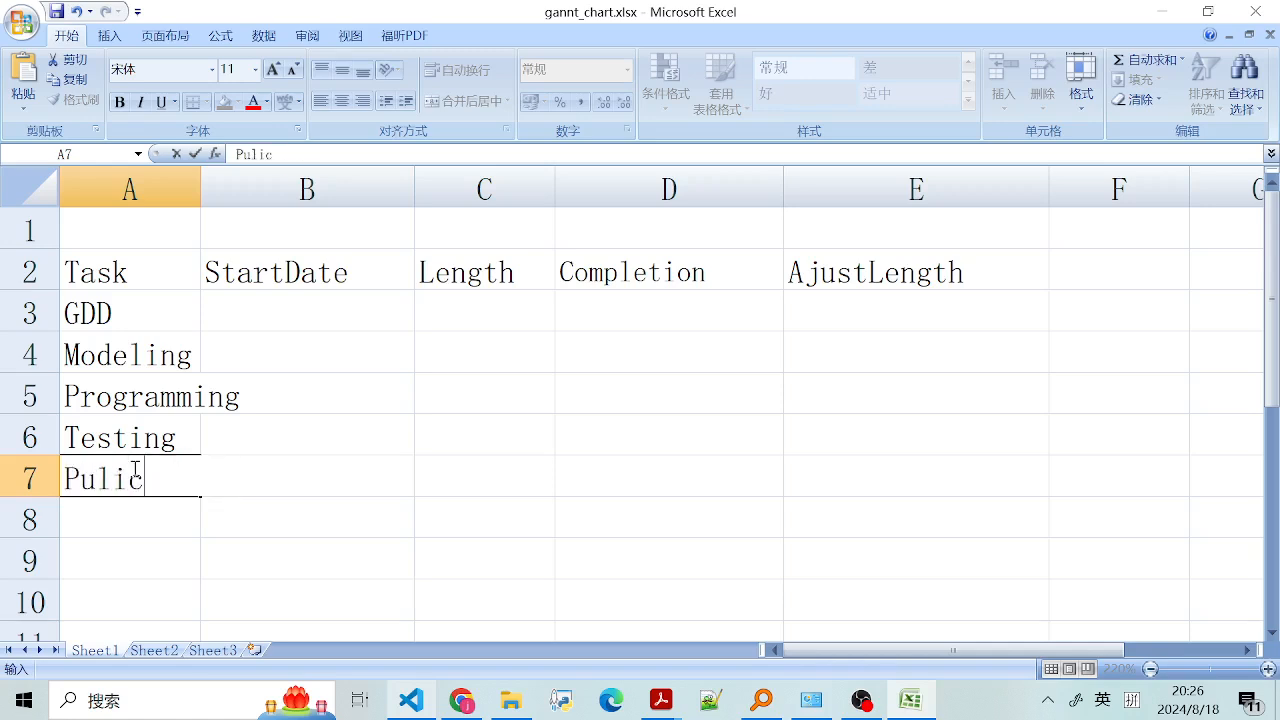
pyautogui.press('BackSpace')
pyautogui.press('BackSpace')
pyautogui.write('blication')
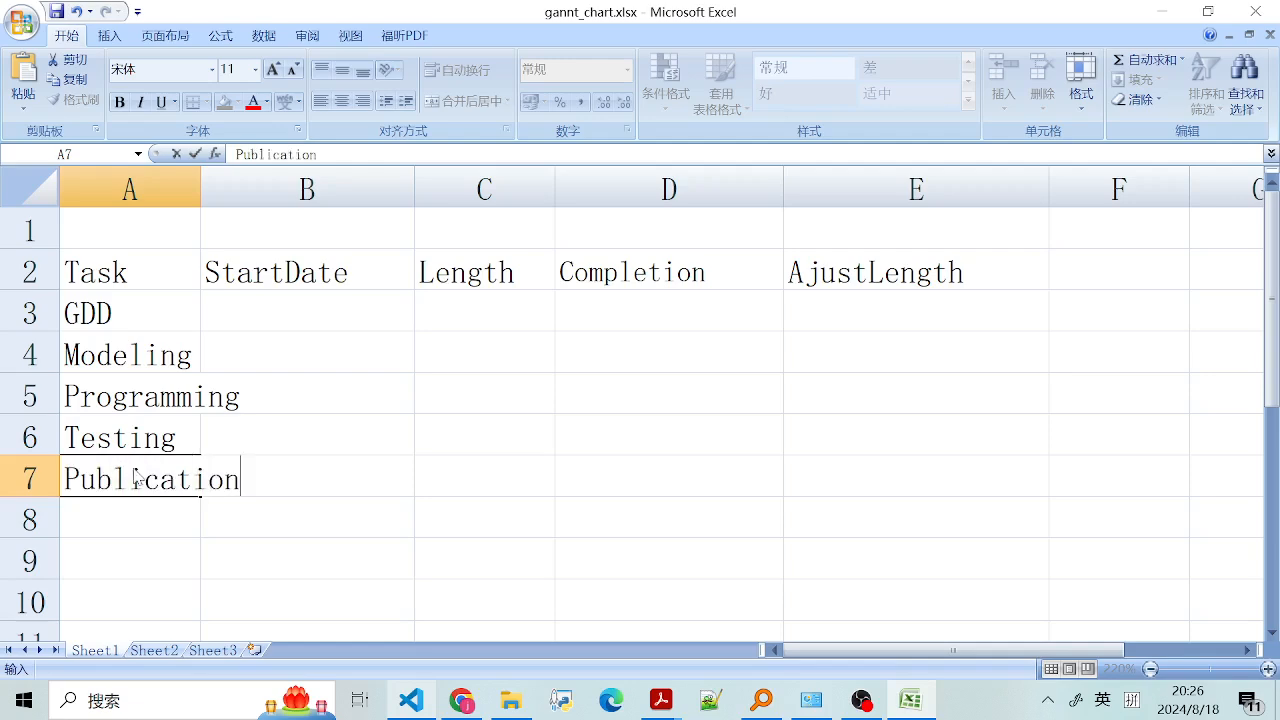
pyautogui.click(169, 189)
pyautogui.moveTo(203, 180); pyautogui.dragTo(295, 182)
pyautogui.click(180, 308)
pyautogui.click(170, 278)
pyautogui.click(171, 321)
pyautogui.click(195, 446)
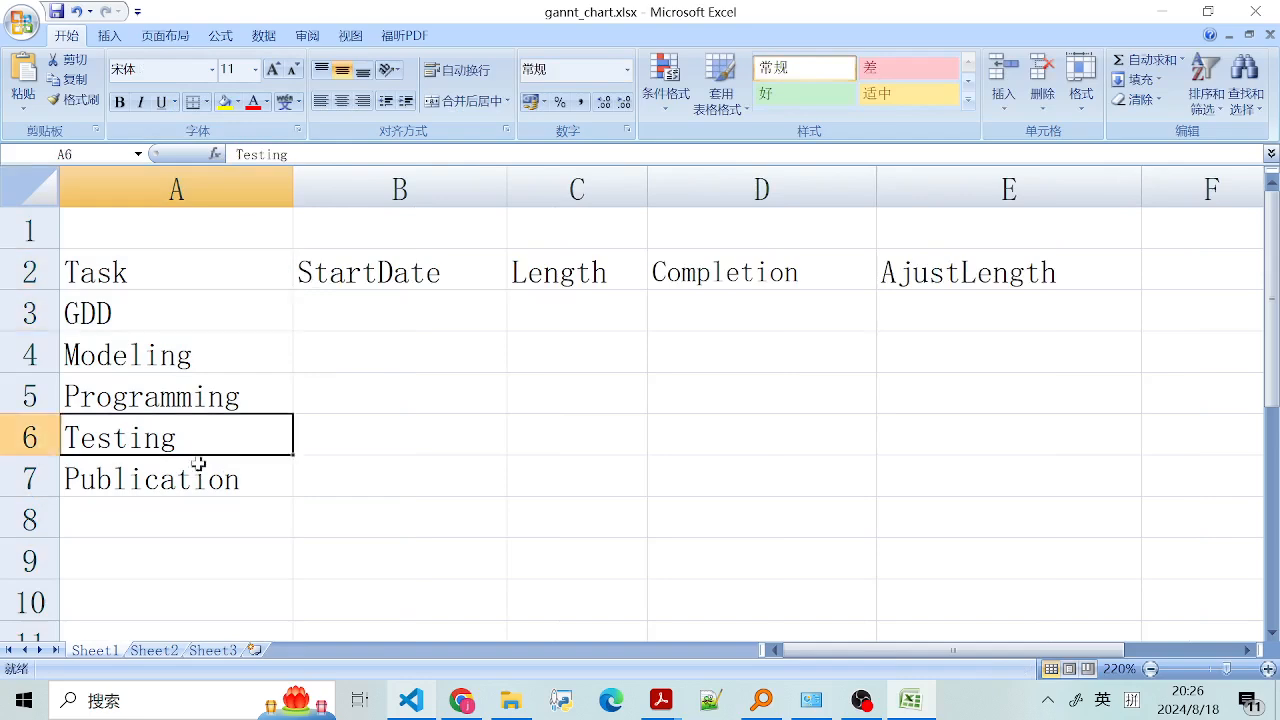
pyautogui.click(199, 470)
pyautogui.click(177, 321)
pyautogui.click(174, 270)
pyautogui.click(340, 266)
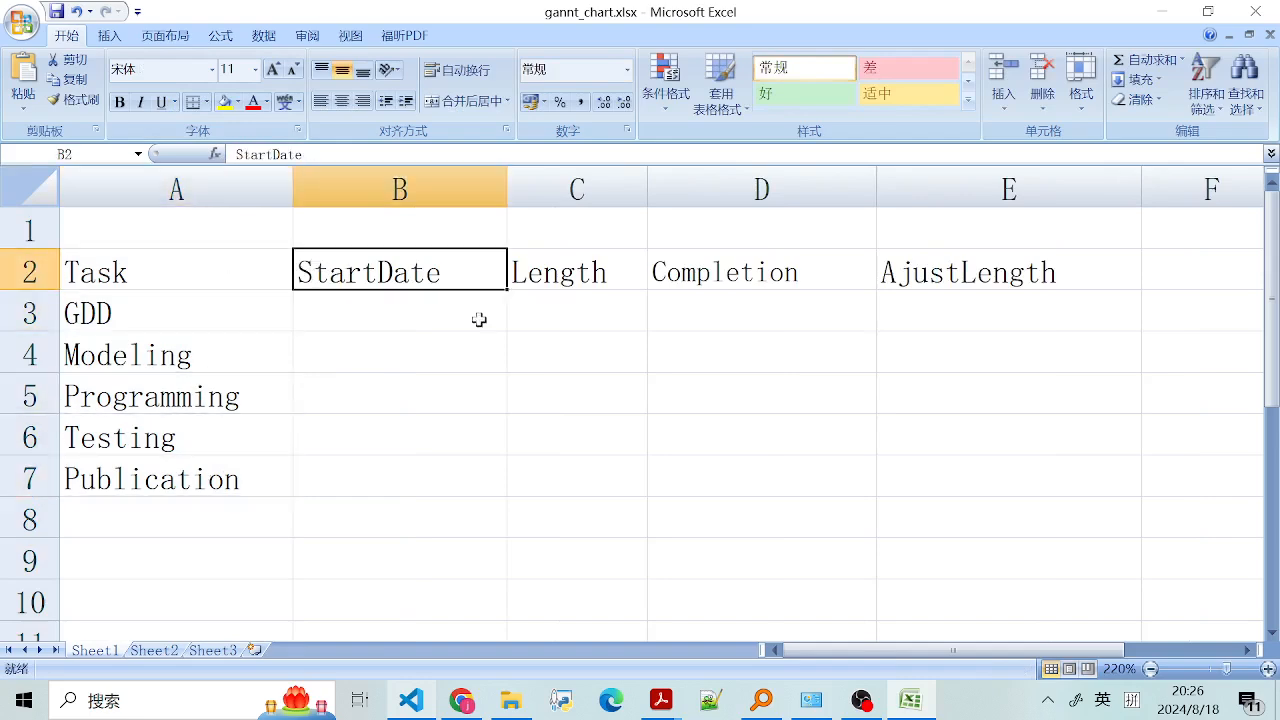
# - Try entering Date(2024/8/18) as the GDD start date in cell B3
pyautogui.doubleClick(390, 309)
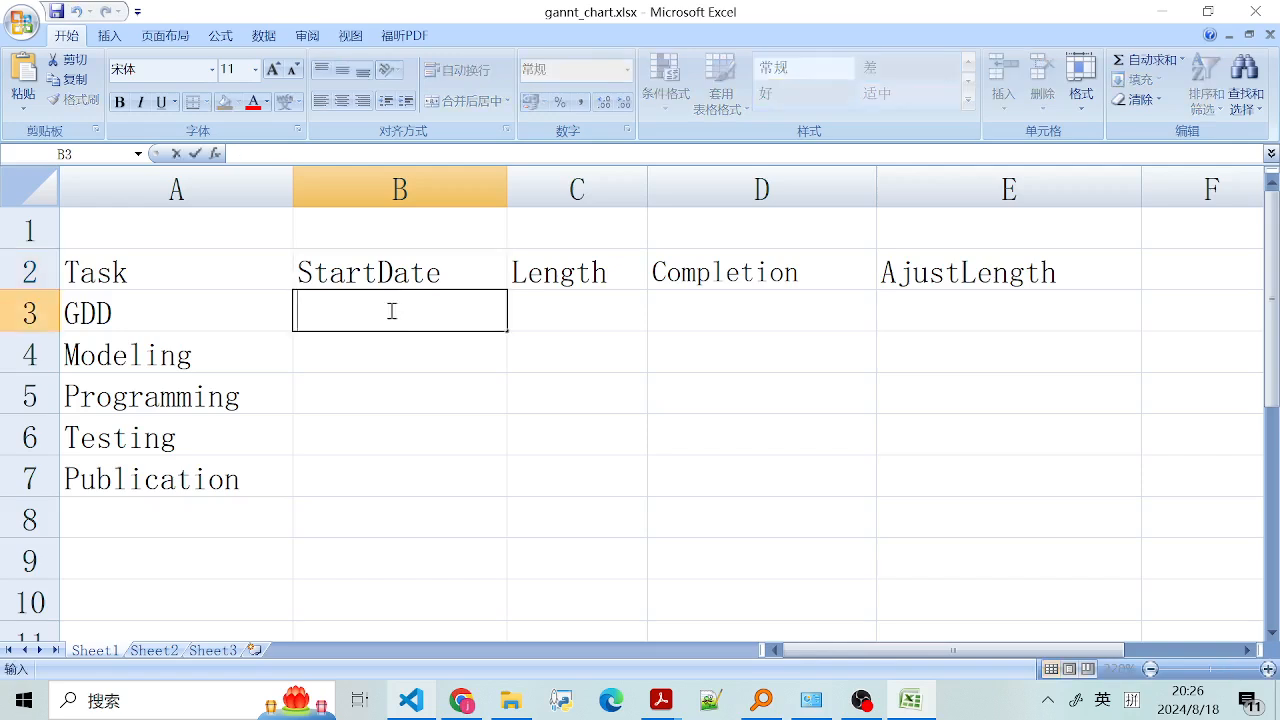
pyautogui.write('DAte')
pyautogui.press('BackSpace')
pyautogui.press('BackSpace')
pyautogui.write('ate')
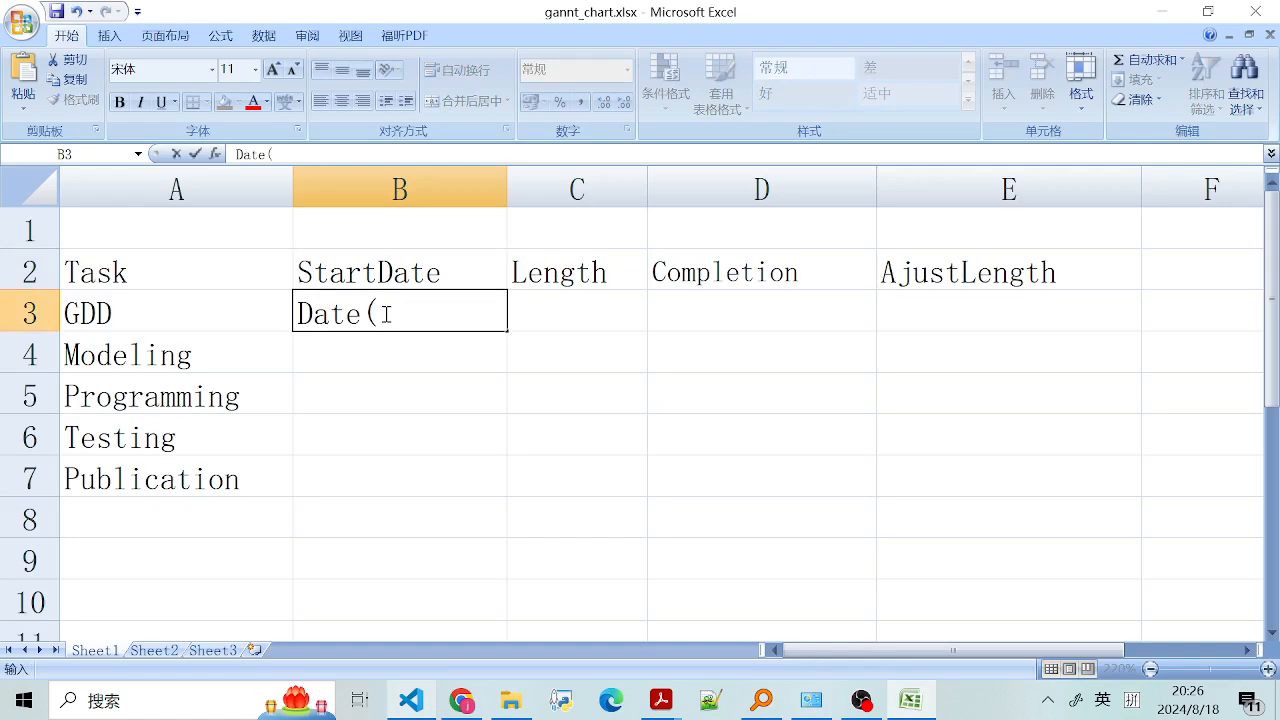
pyautogui.write('(2024')
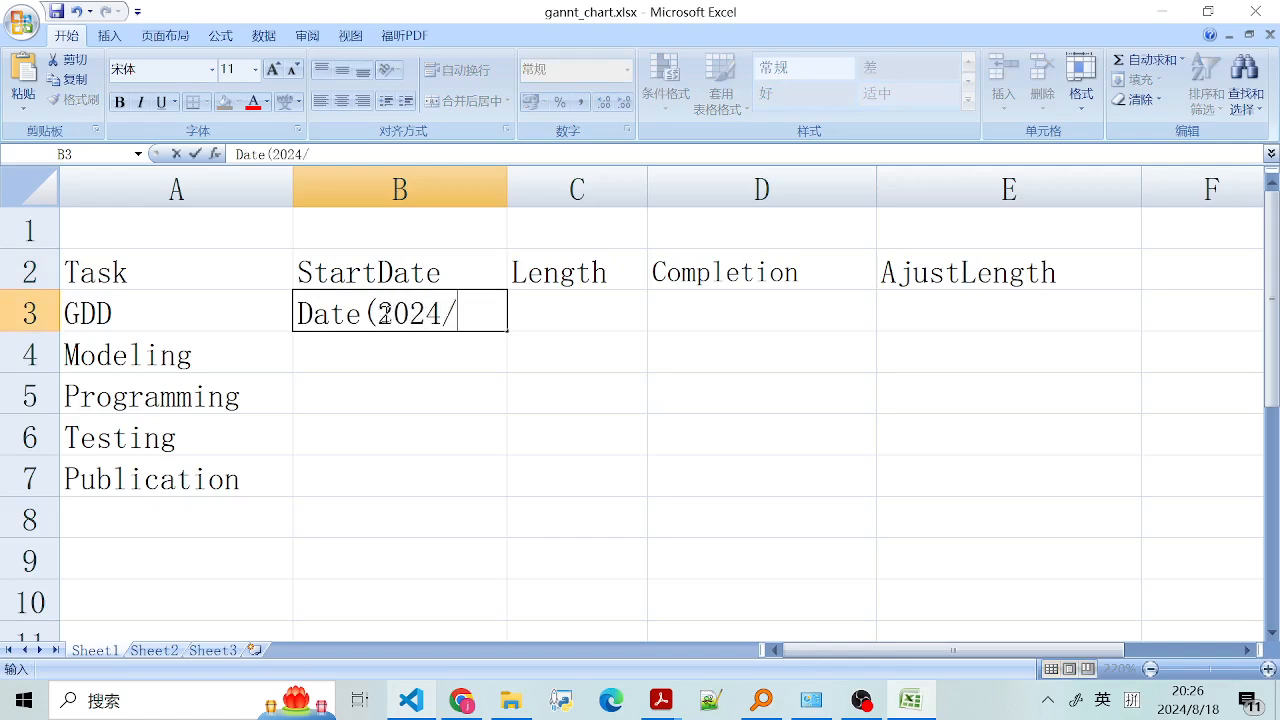
pyautogui.write('/8/18)')
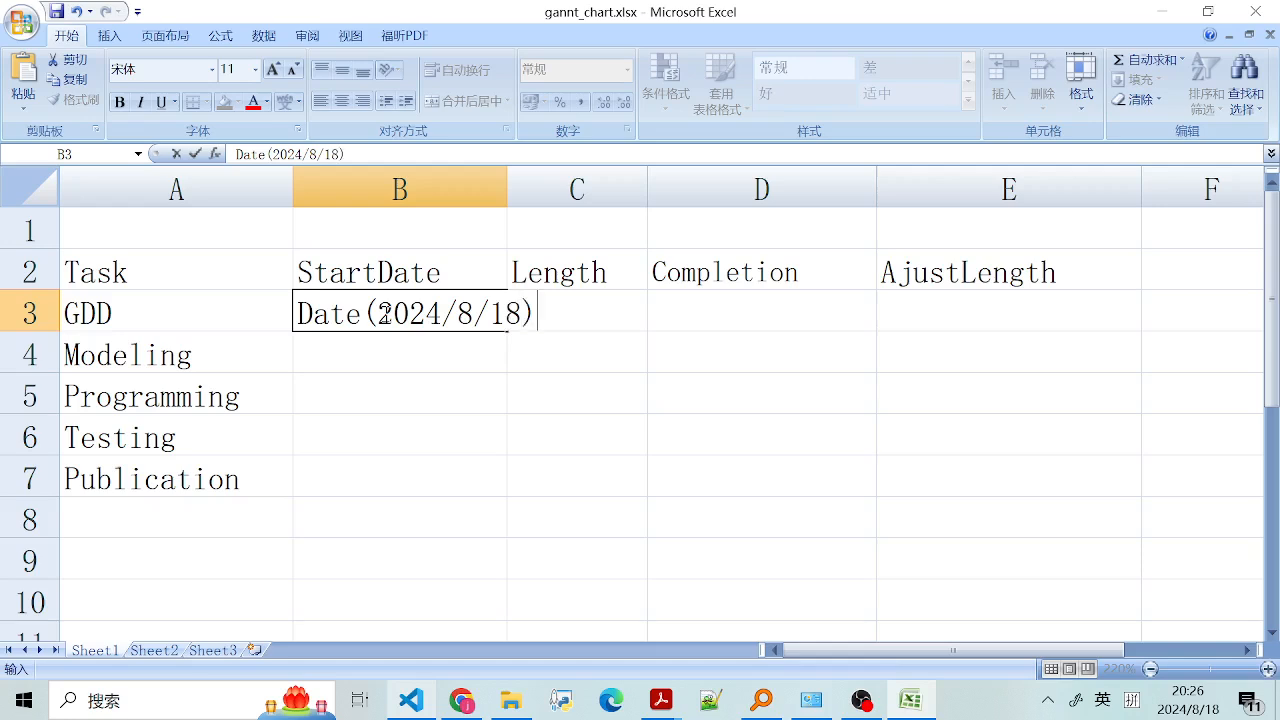
pyautogui.click(344, 218)
pyautogui.click(440, 306)
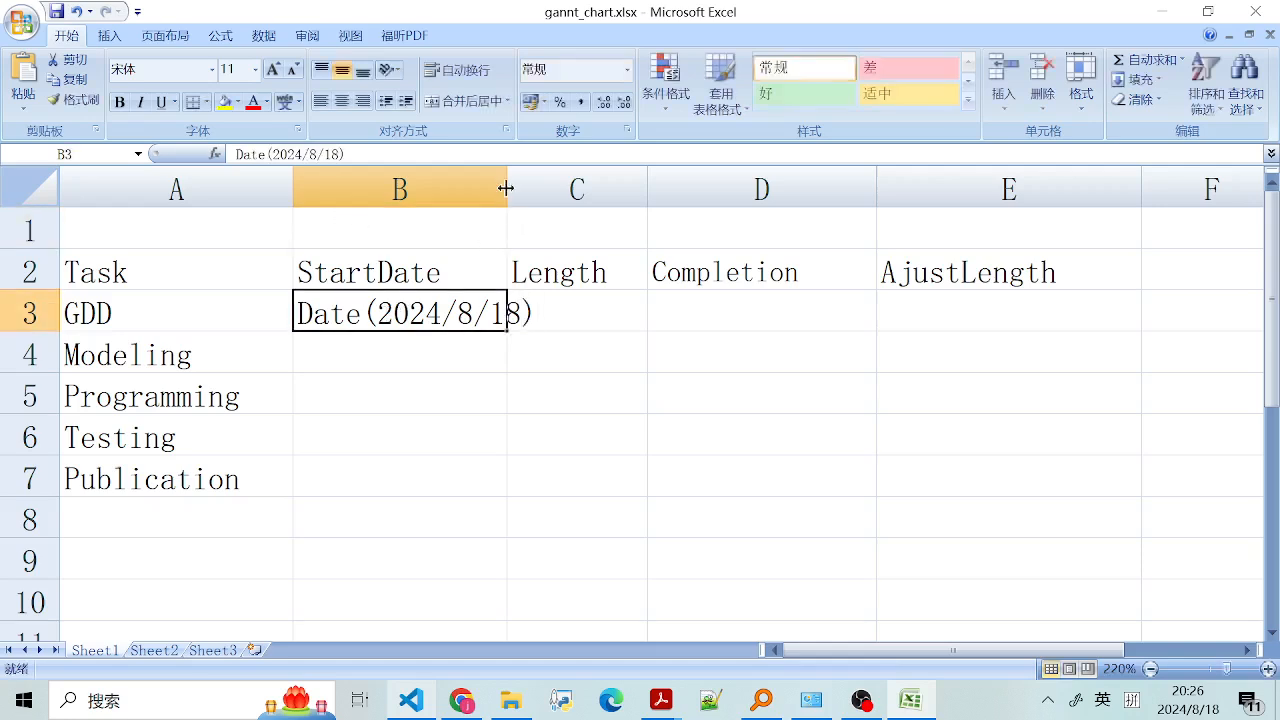
# - Widen column B and replace the contents of cell B3 with the plain date 2024/8/18
pyautogui.moveTo(508, 181); pyautogui.dragTo(584, 181)
pyautogui.doubleClick(344, 316)
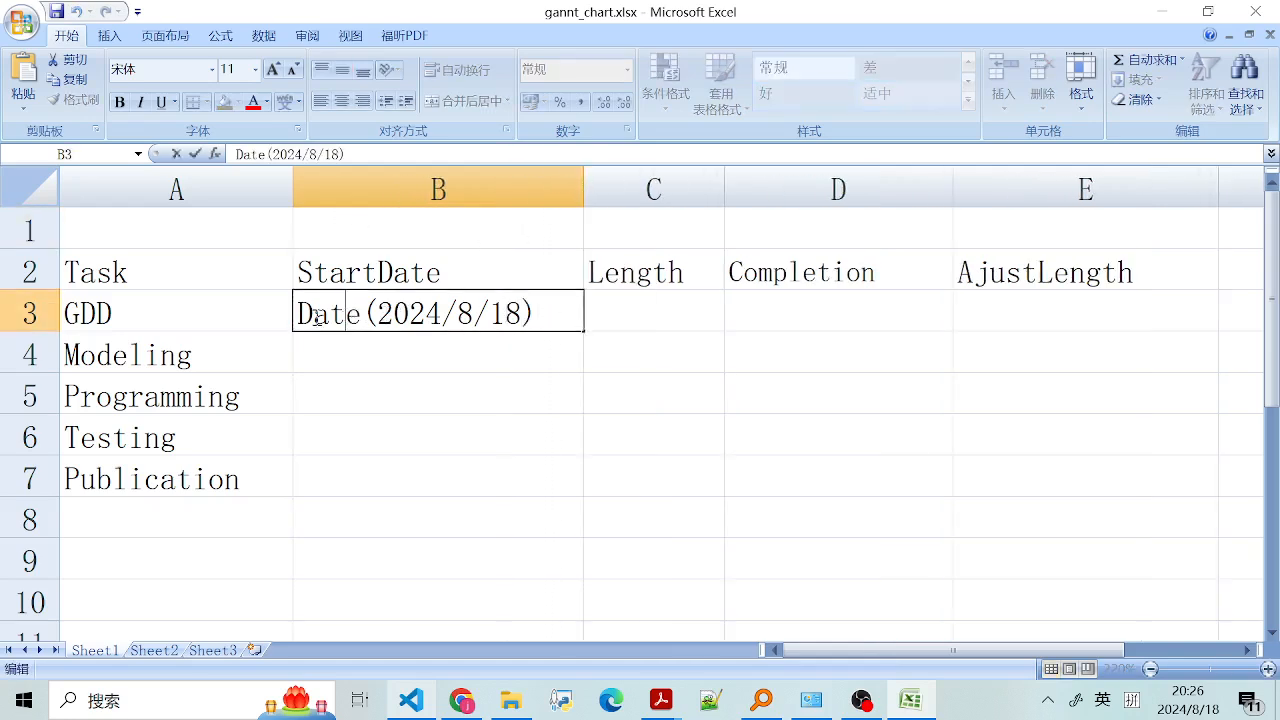
pyautogui.moveTo(304, 316); pyautogui.dragTo(549, 323)
pyautogui.write('20')
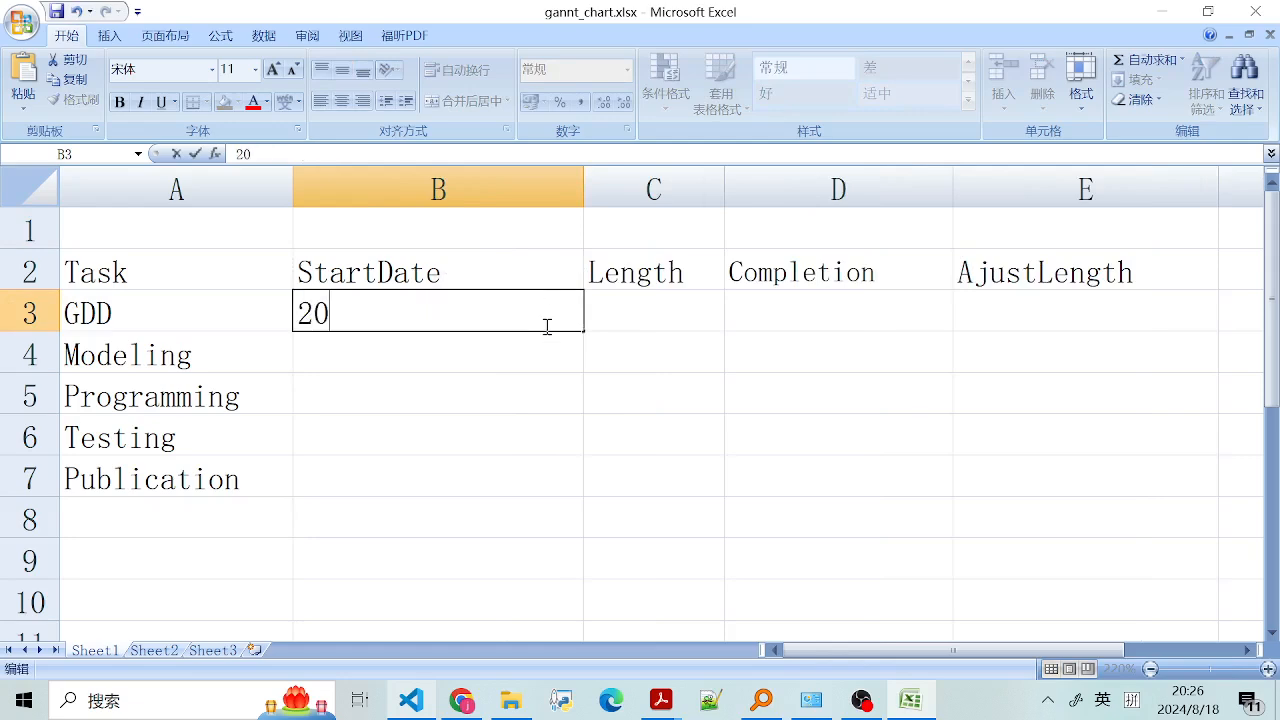
pyautogui.write('24/8/18')
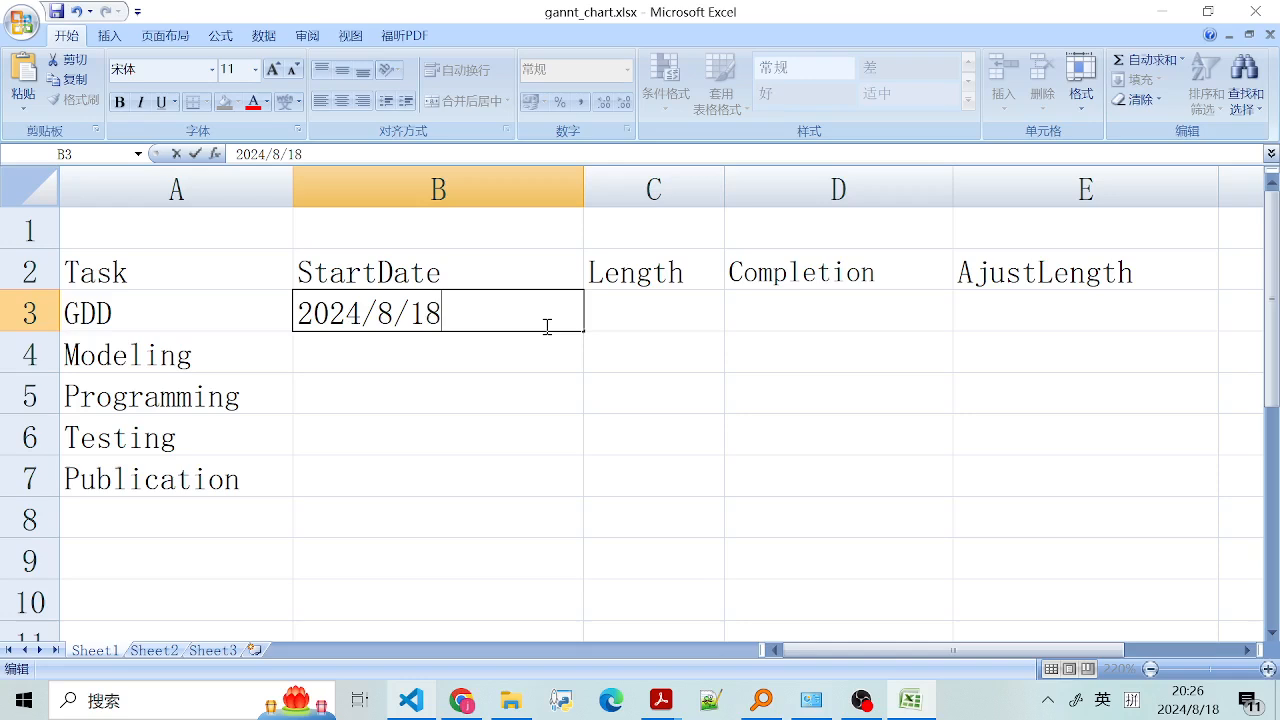
pyautogui.click(157, 437)
pyautogui.click(178, 315)
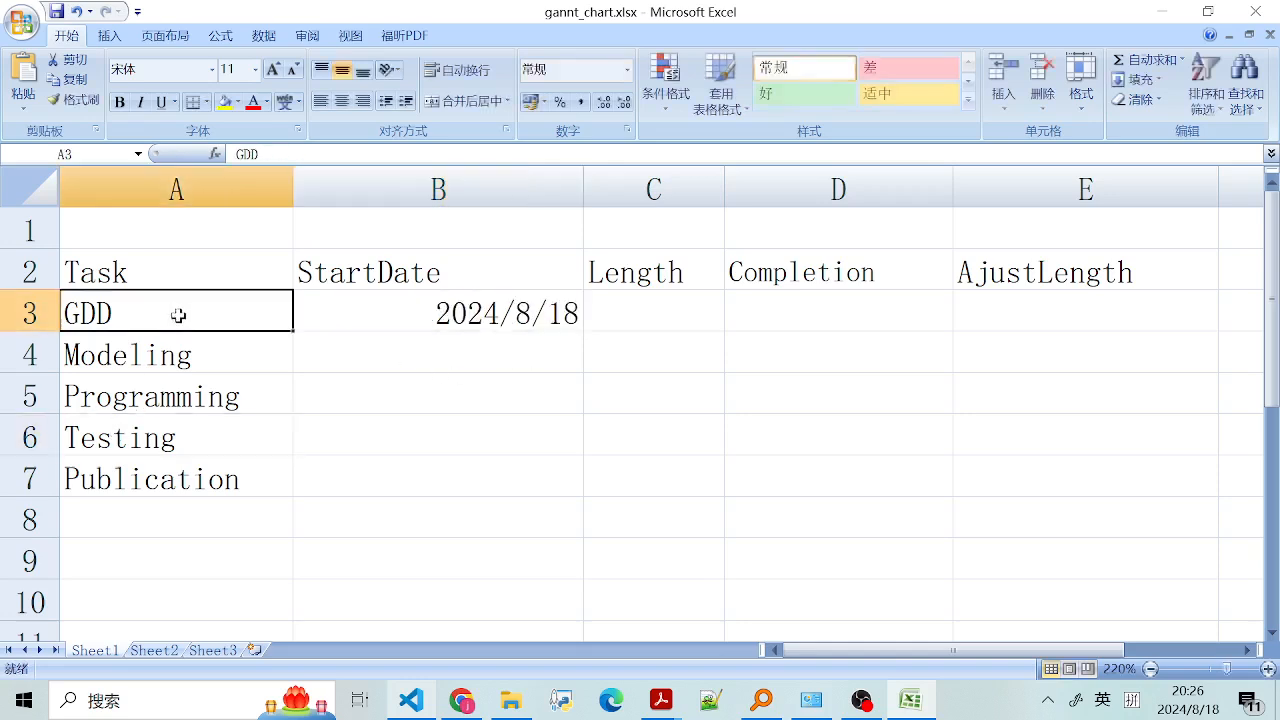
# - Copy the GDD start date from B3 into cells B4 through B7 for the other four tasks
pyautogui.click(425, 321)
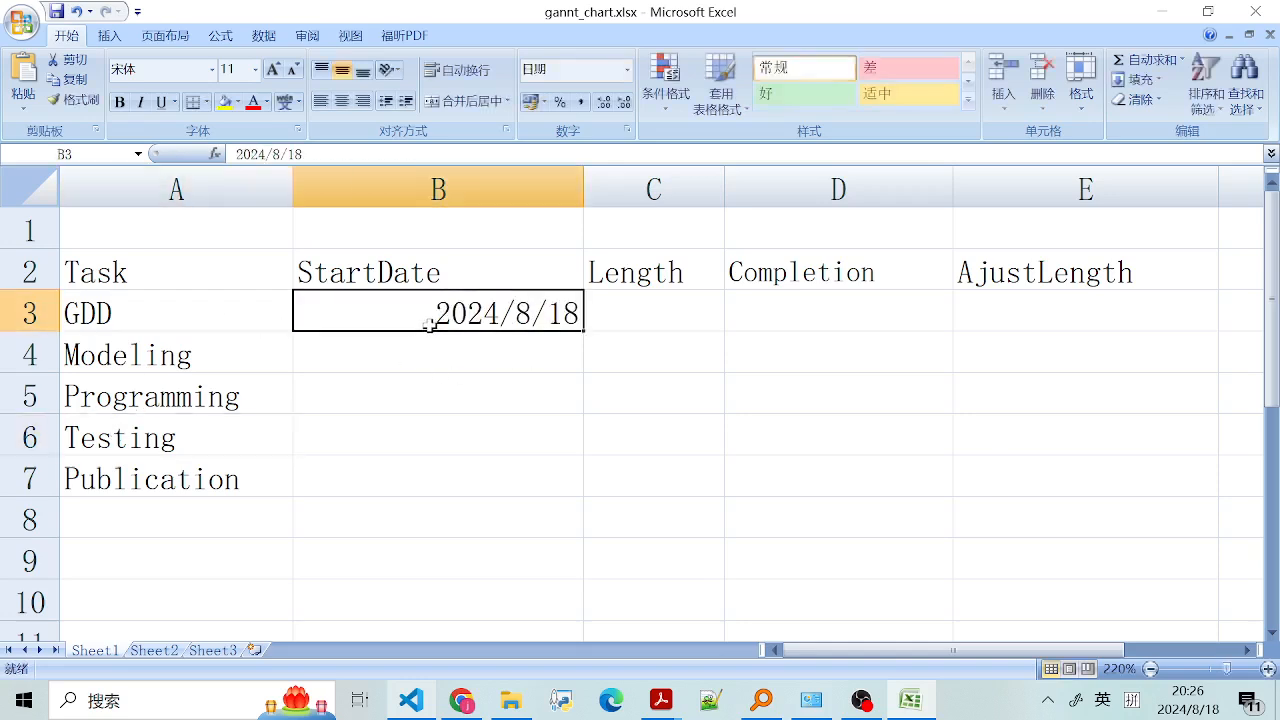
pyautogui.doubleClick(478, 313)
pyautogui.moveTo(440, 313); pyautogui.dragTo(541, 346)
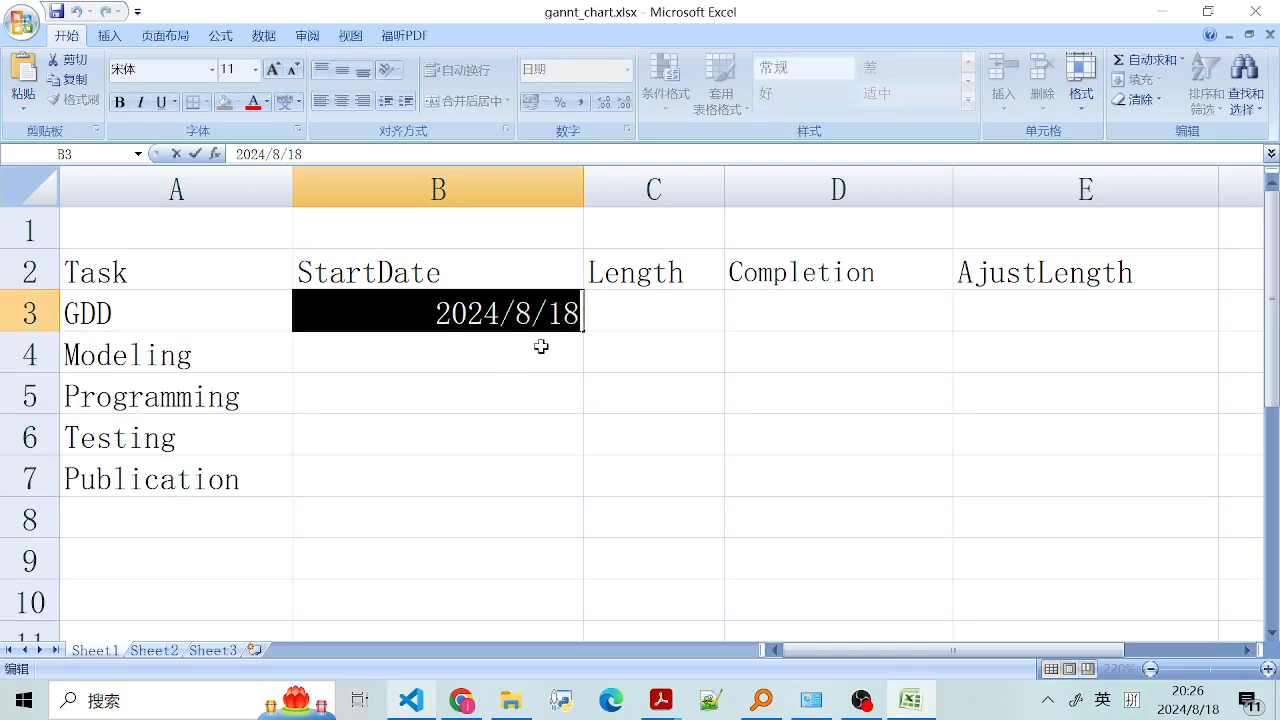
pyautogui.hotkey('ctrl', 'c')
pyautogui.click(470, 358)
pyautogui.hotkey('ctrl', 'v')
pyautogui.click(469, 400)
pyautogui.hotkey('ctrl', 'v')
pyautogui.click(451, 440)
pyautogui.hotkey('ctrl', 'v')
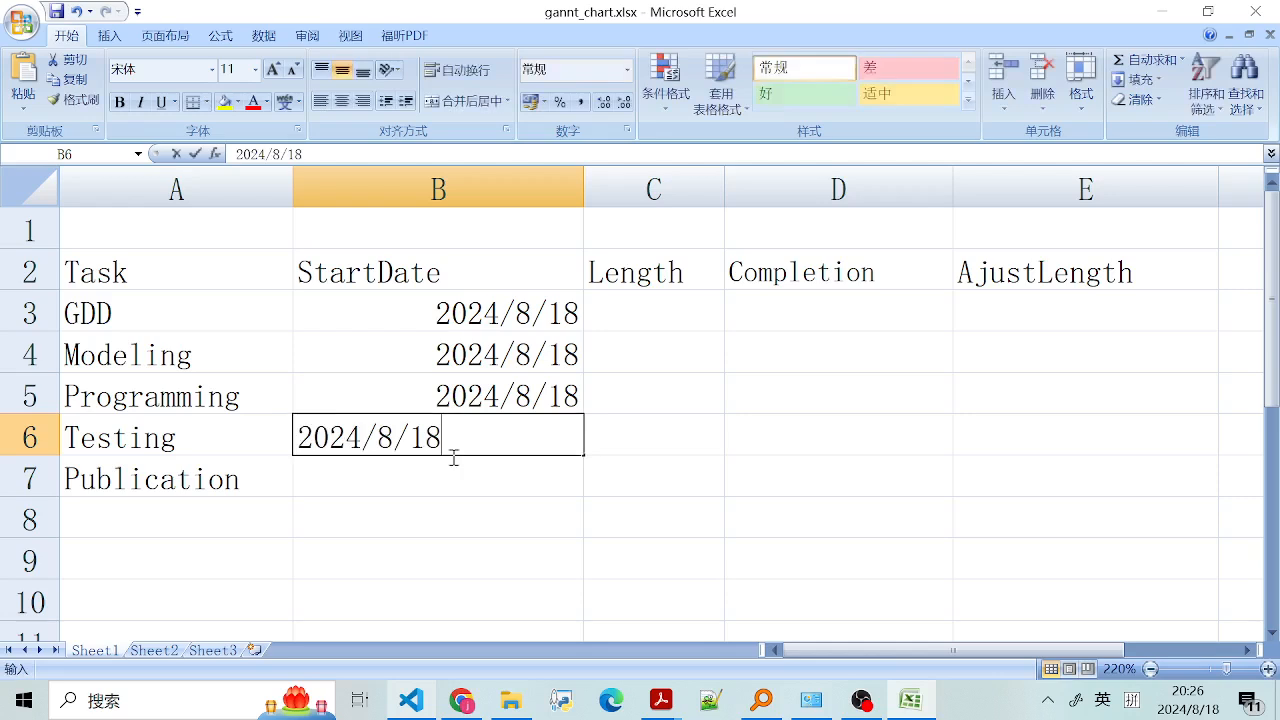
pyautogui.click(449, 480)
pyautogui.hotkey('ctrl', 'v')
# - Set the Modeling start date in cell B4 to 2024/9/1
pyautogui.doubleClick(524, 355)
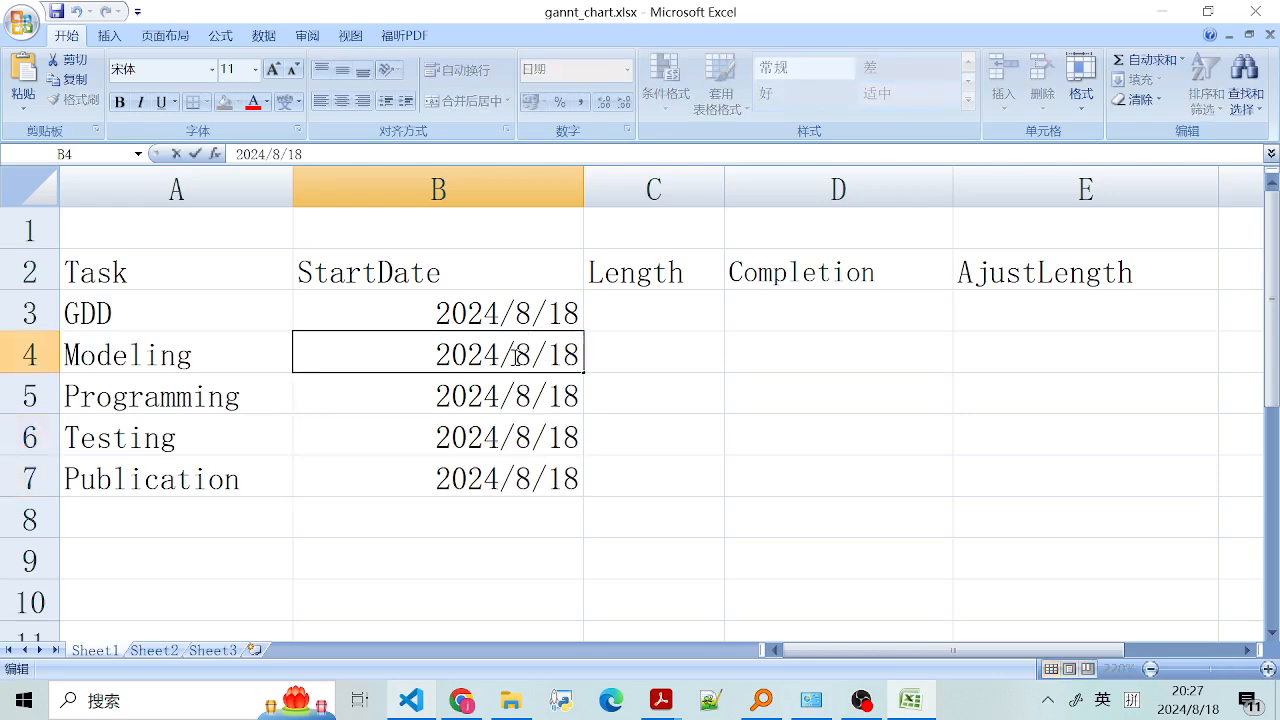
pyautogui.moveTo(518, 357); pyautogui.dragTo(579, 357)
pyautogui.click(537, 356)
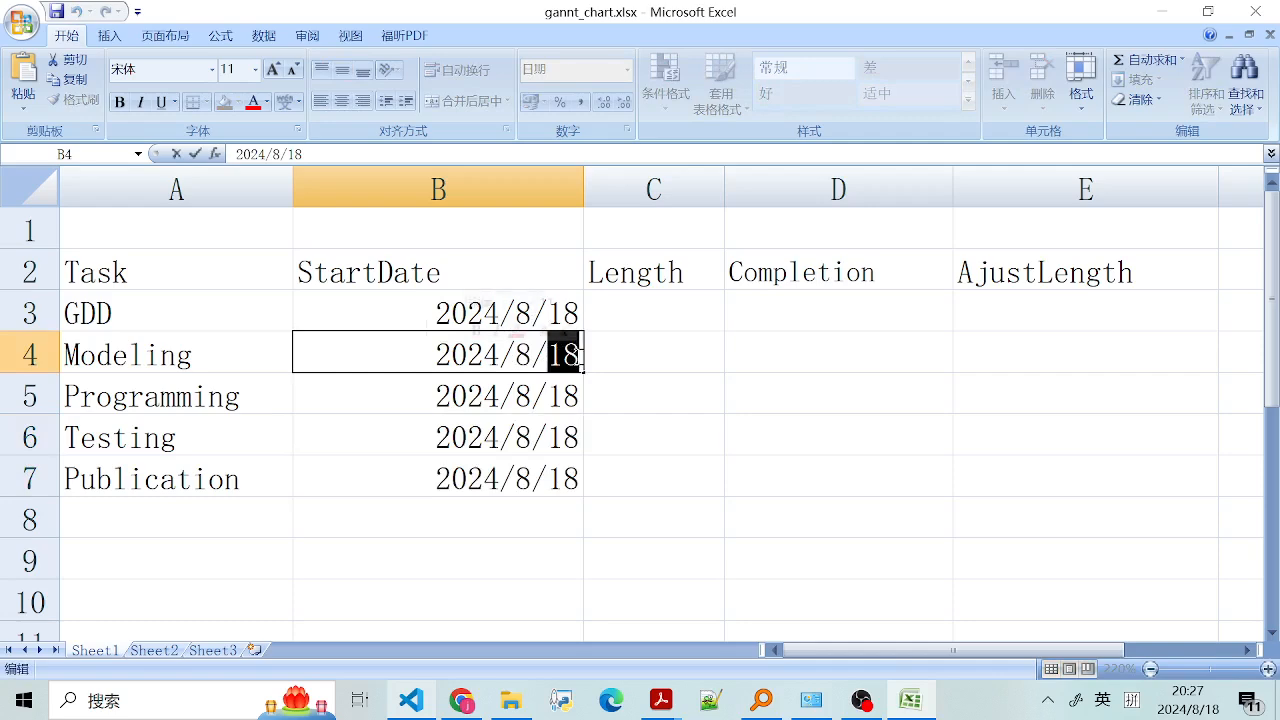
pyautogui.moveTo(533, 355); pyautogui.dragTo(580, 356)
pyautogui.write('9/')
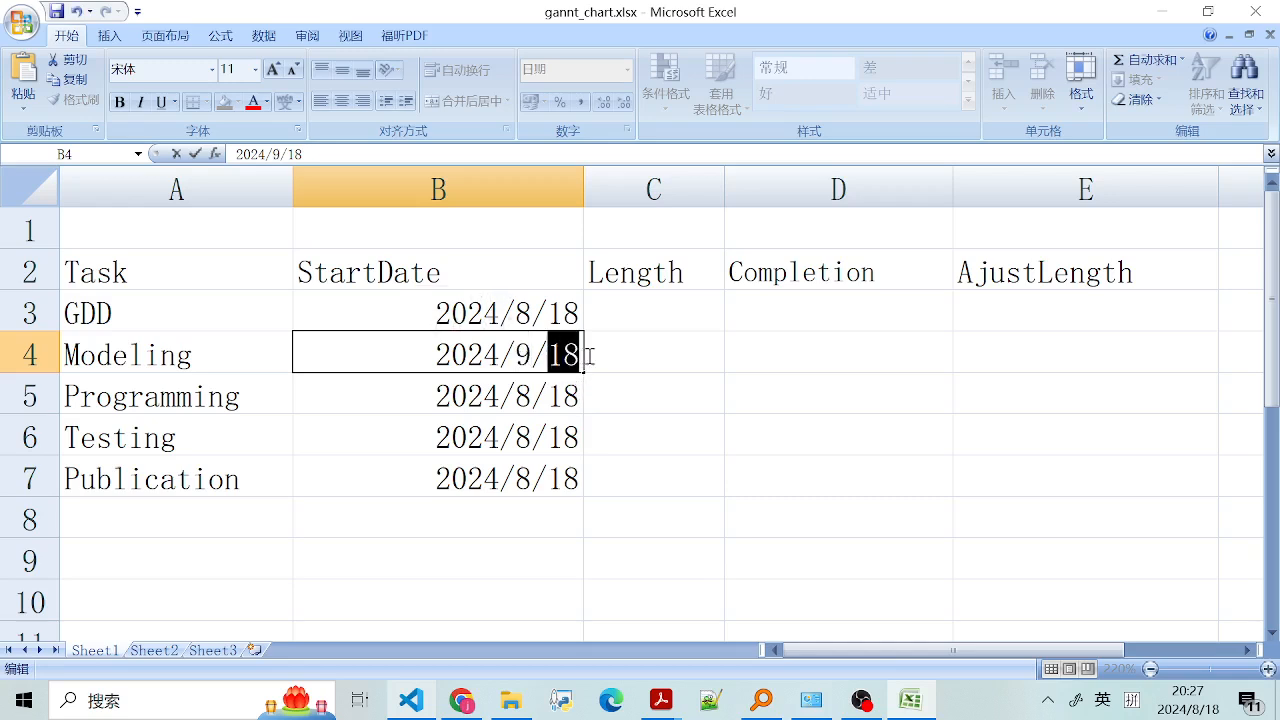
pyautogui.write('1')
pyautogui.press('Return')
# - Set the Programming start date in cell B5 to 2024/10/1
pyautogui.moveTo(530, 397); pyautogui.dragTo(516, 397)
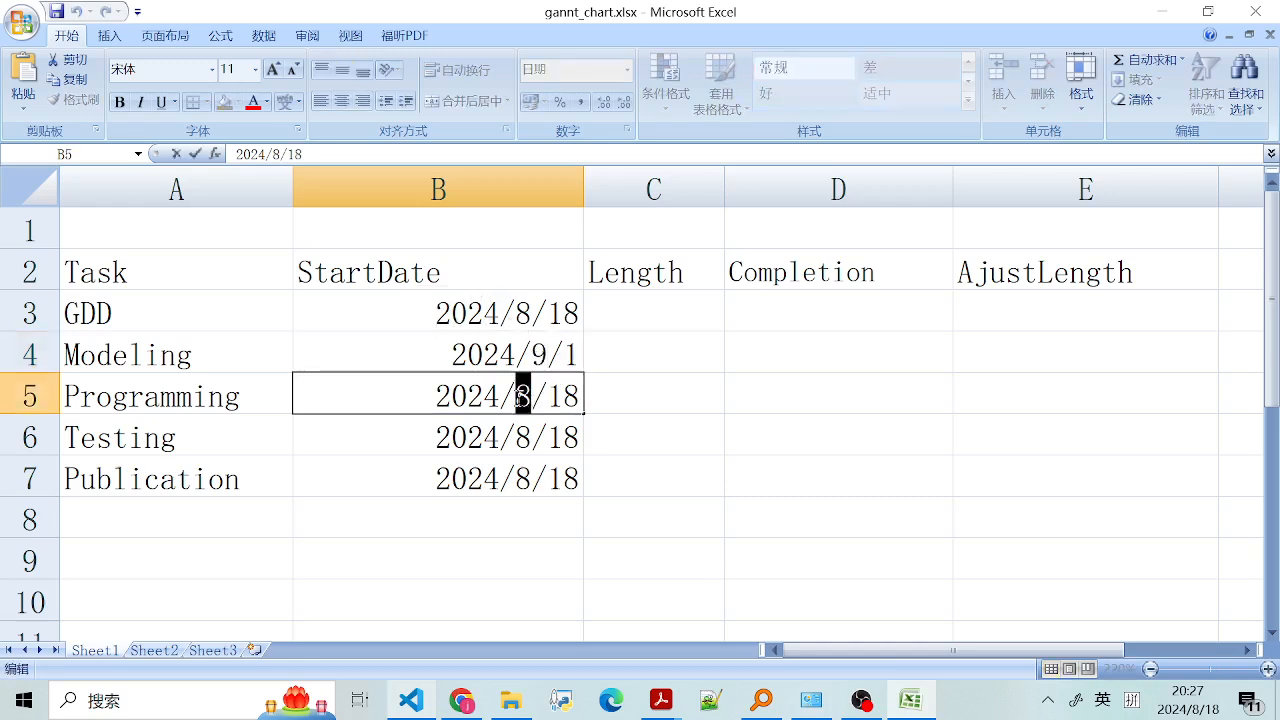
pyautogui.write('10')
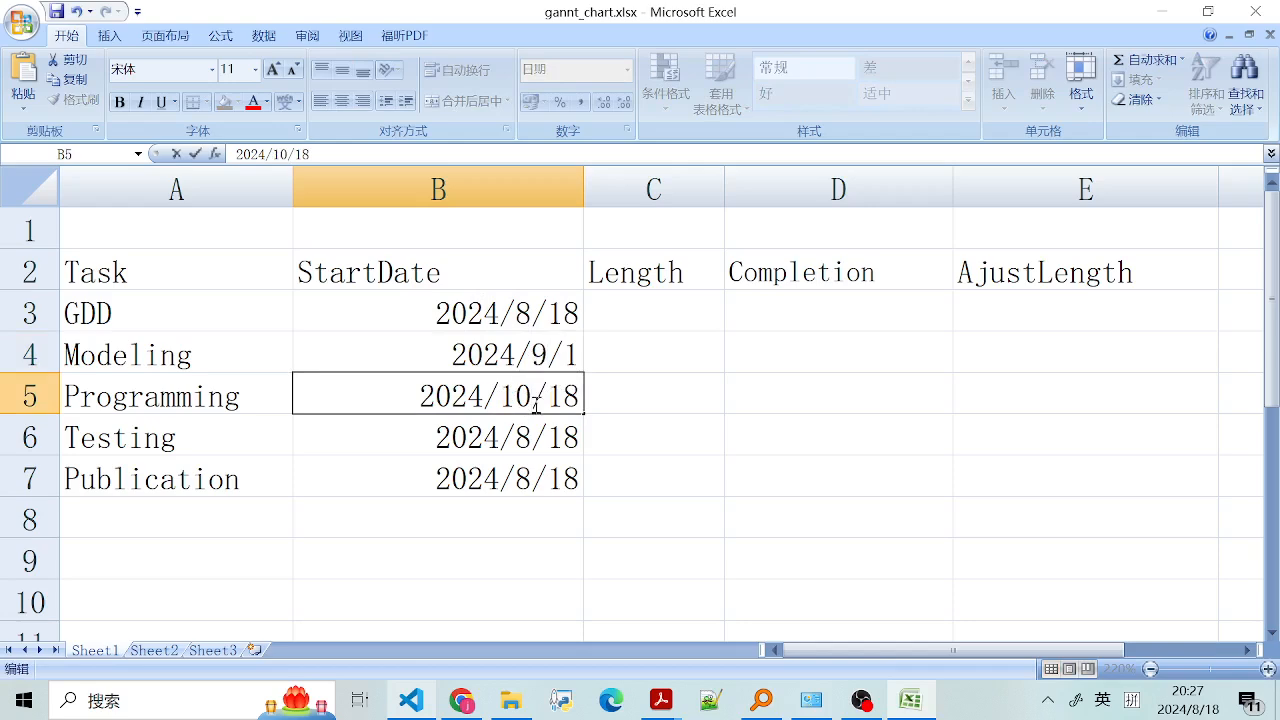
pyautogui.moveTo(557, 397); pyautogui.dragTo(594, 397)
pyautogui.write('1')
pyautogui.press('Return')
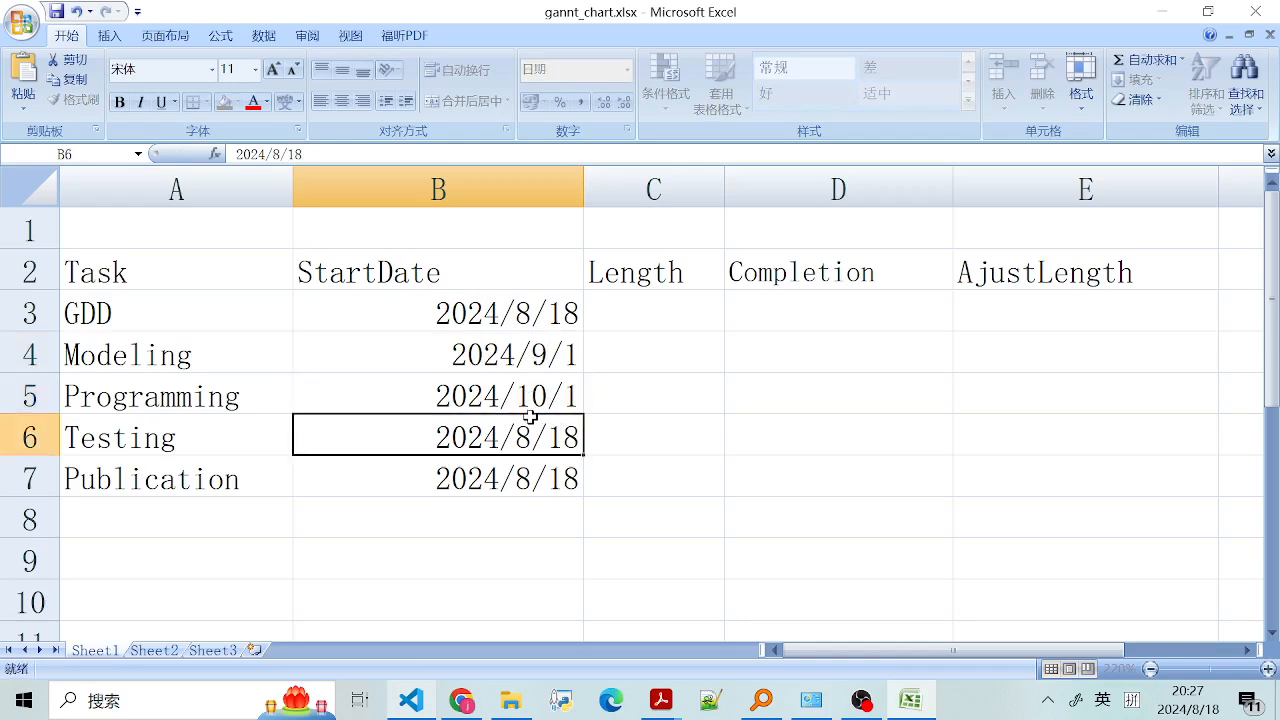
# - Set the Testing start date in cell B6 to 2024/11/1
pyautogui.moveTo(517, 437); pyautogui.dragTo(530, 437)
pyautogui.write('11')
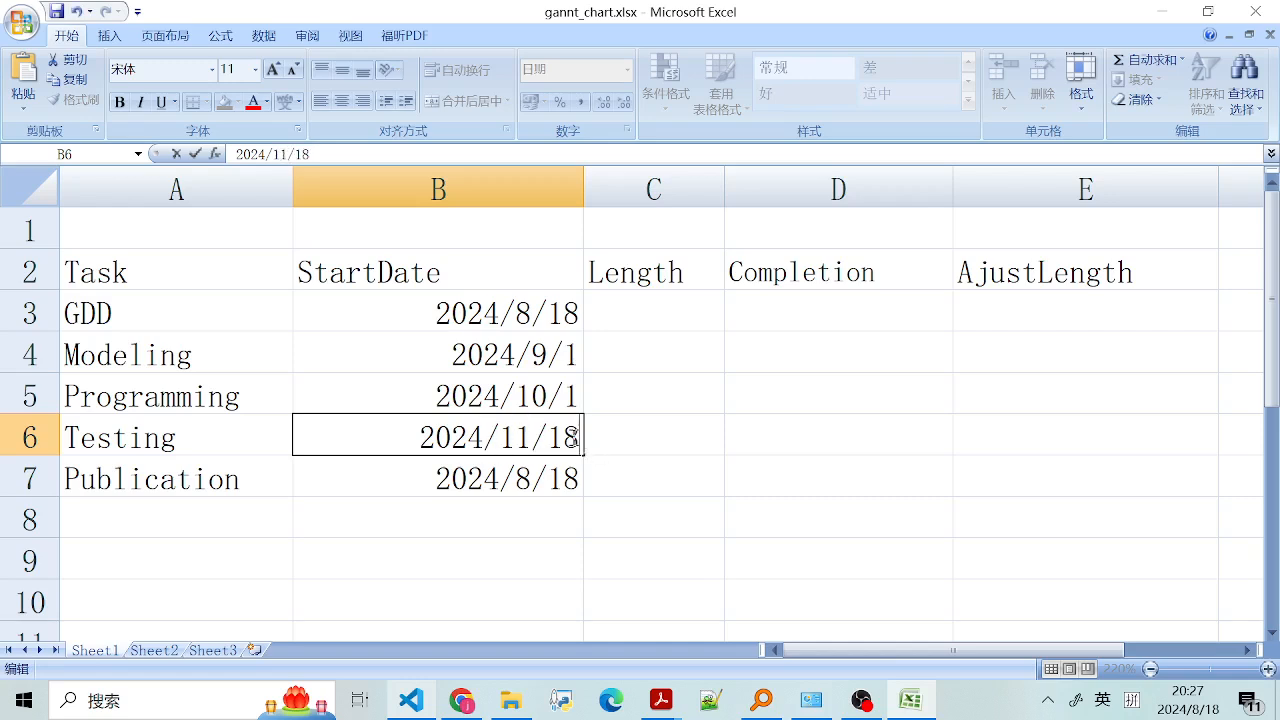
pyautogui.click(573, 437)
pyautogui.press('BackSpace')
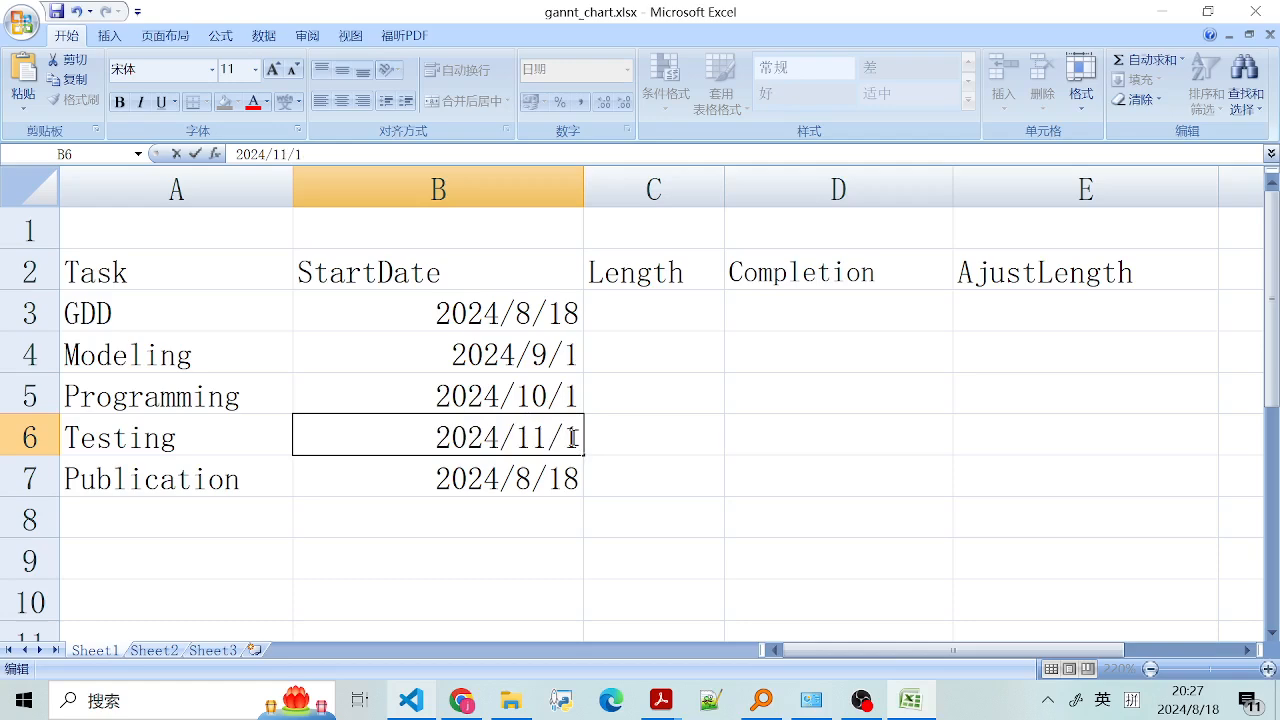
# - Set the Publication start date in cell B7 to 2024/12/1
pyautogui.click(530, 470)
pyautogui.doubleClick(537, 478)
pyautogui.press('BackSpace')
pyautogui.write('12')
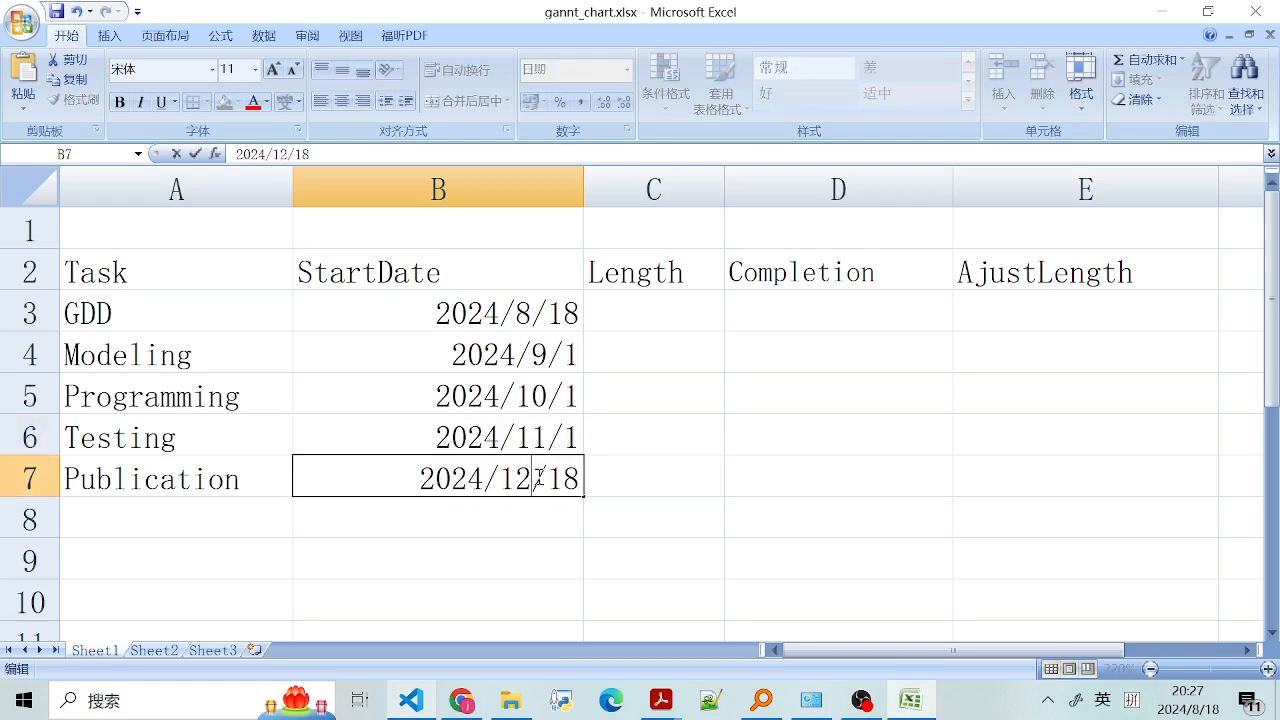
pyautogui.click(573, 479)
pyautogui.press('BackSpace')
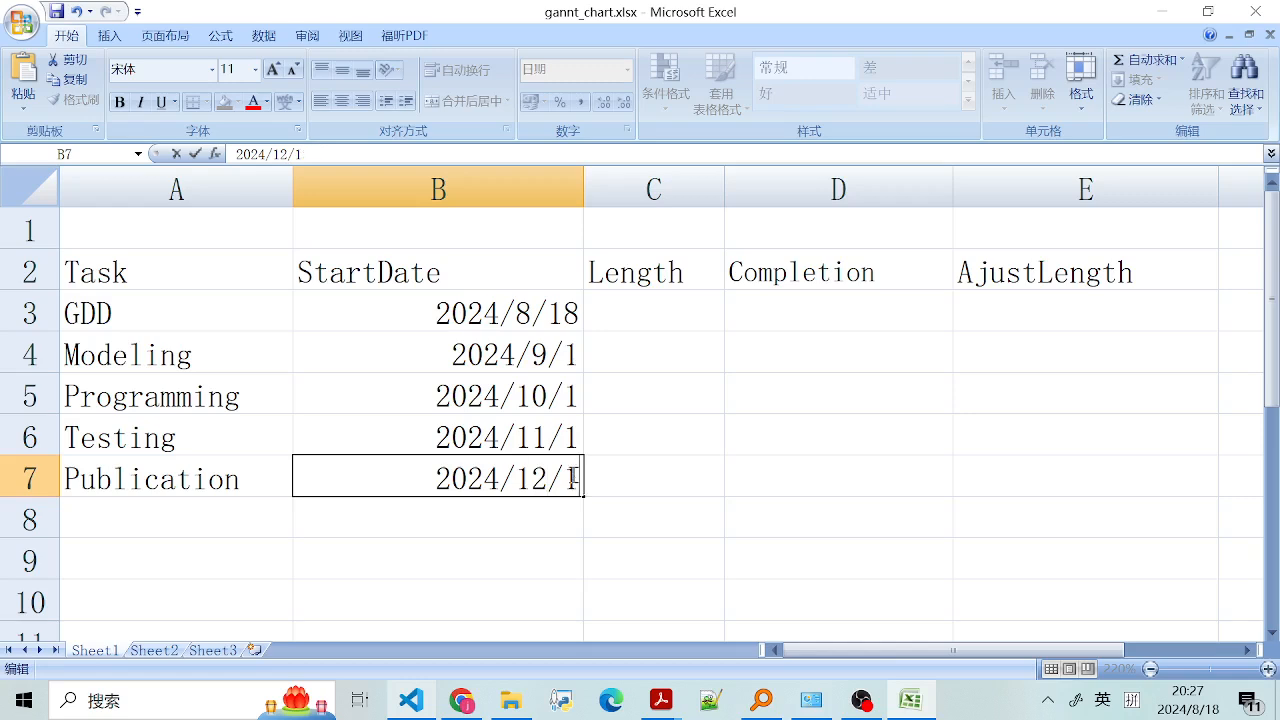
# - Enter lengths of 20 for GDD in cell C3 and 40 for Modeling in cell C4
pyautogui.click(565, 345)
pyautogui.doubleClick(647, 311)
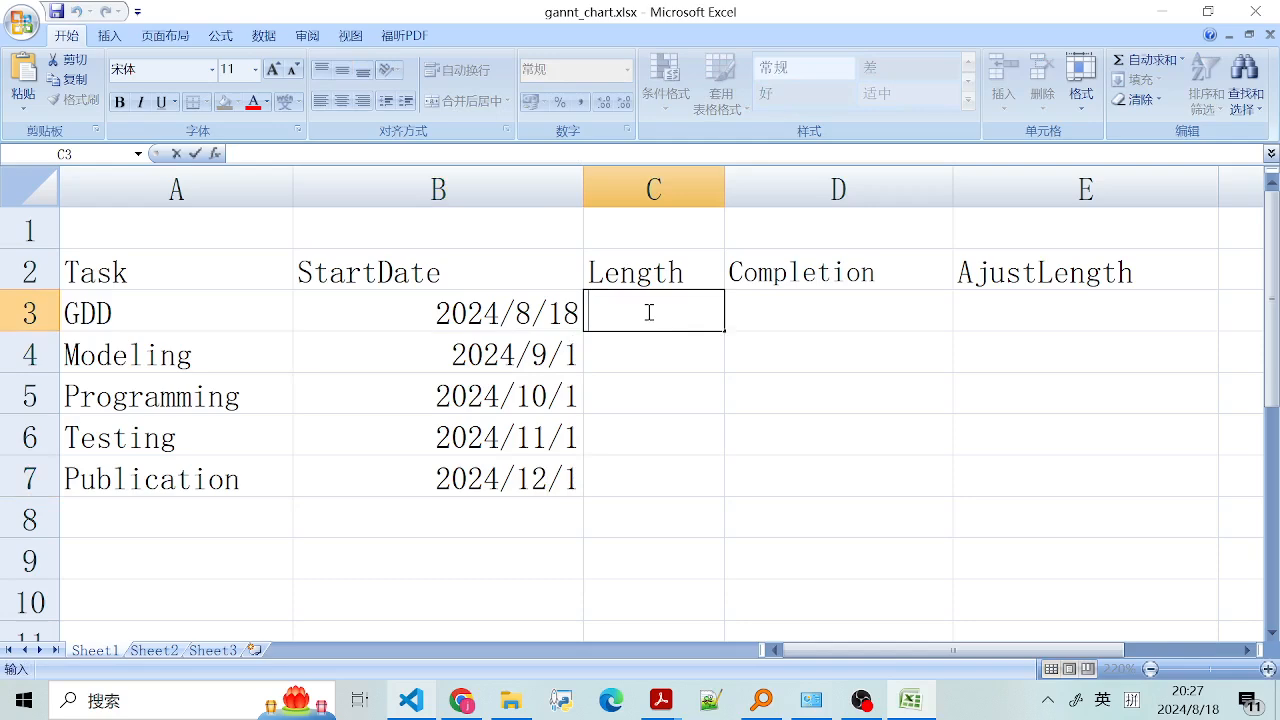
pyautogui.write('20')
pyautogui.doubleClick(667, 352)
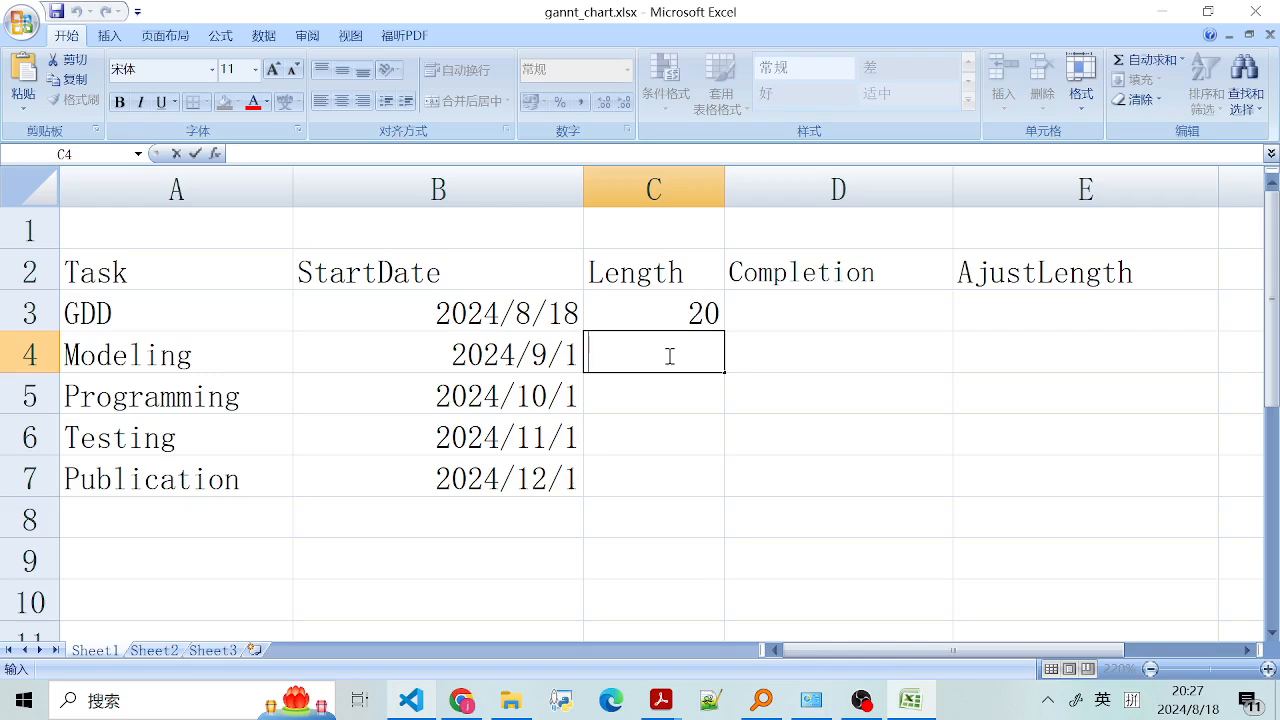
pyautogui.write('30')
pyautogui.press('BackSpace')
pyautogui.press('BackSpace')
pyautogui.write('40')
# - Enter lengths of 40 for Programming, 10 for Testing and 5 for Publication in cells C5 to C7
pyautogui.doubleClick(657, 397)
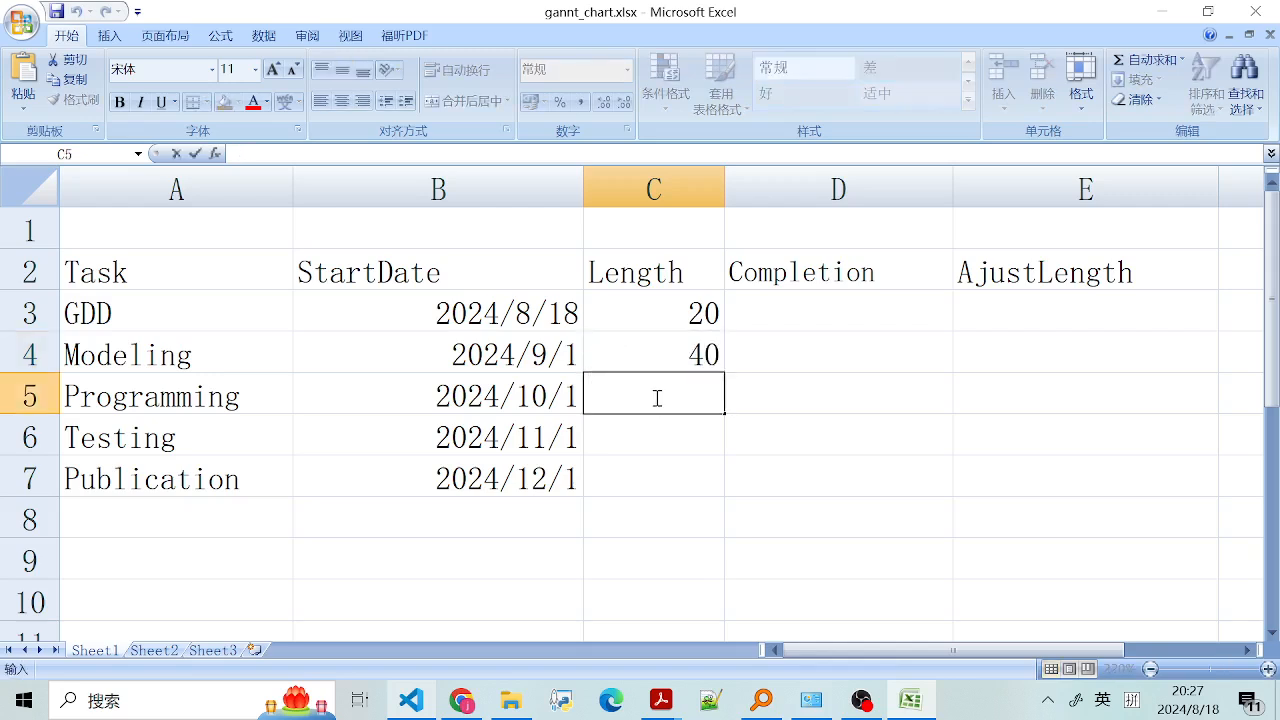
pyautogui.write('40')
pyautogui.doubleClick(651, 435)
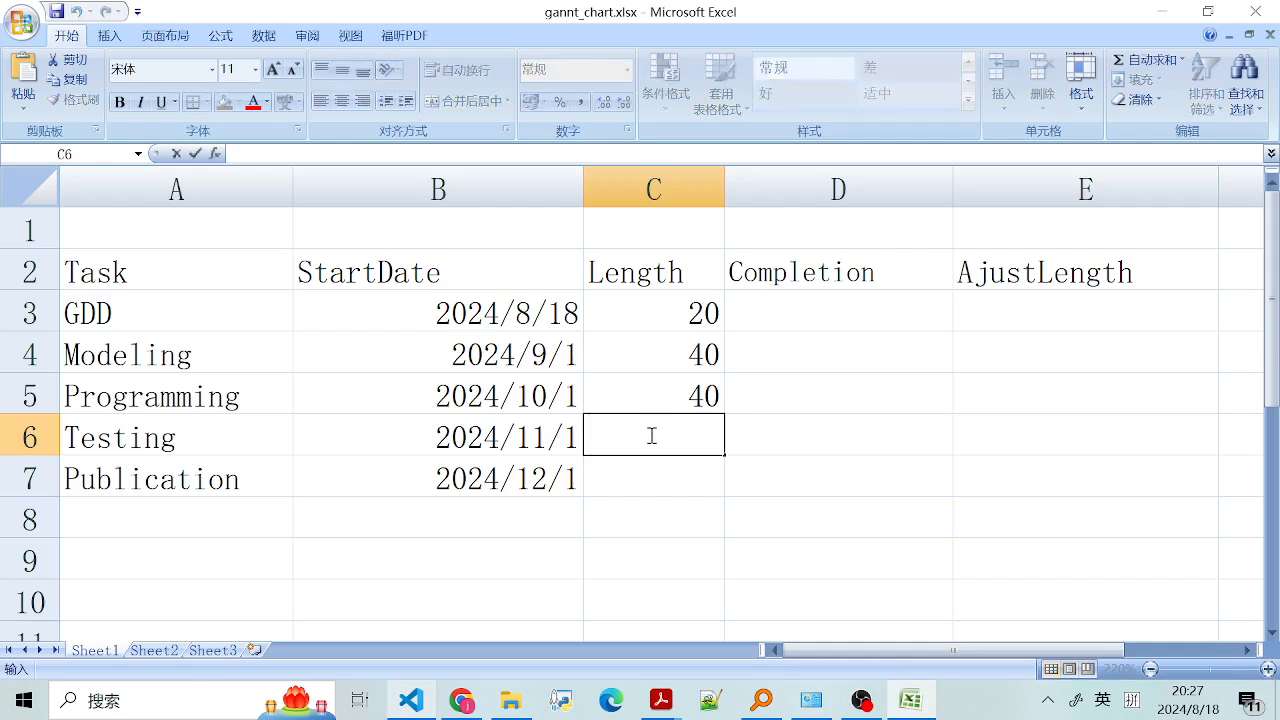
pyautogui.write('20')
pyautogui.press('BackSpace')
pyautogui.press('BackSpace')
pyautogui.write('10')
pyautogui.doubleClick(663, 466)
pyautogui.write('5')
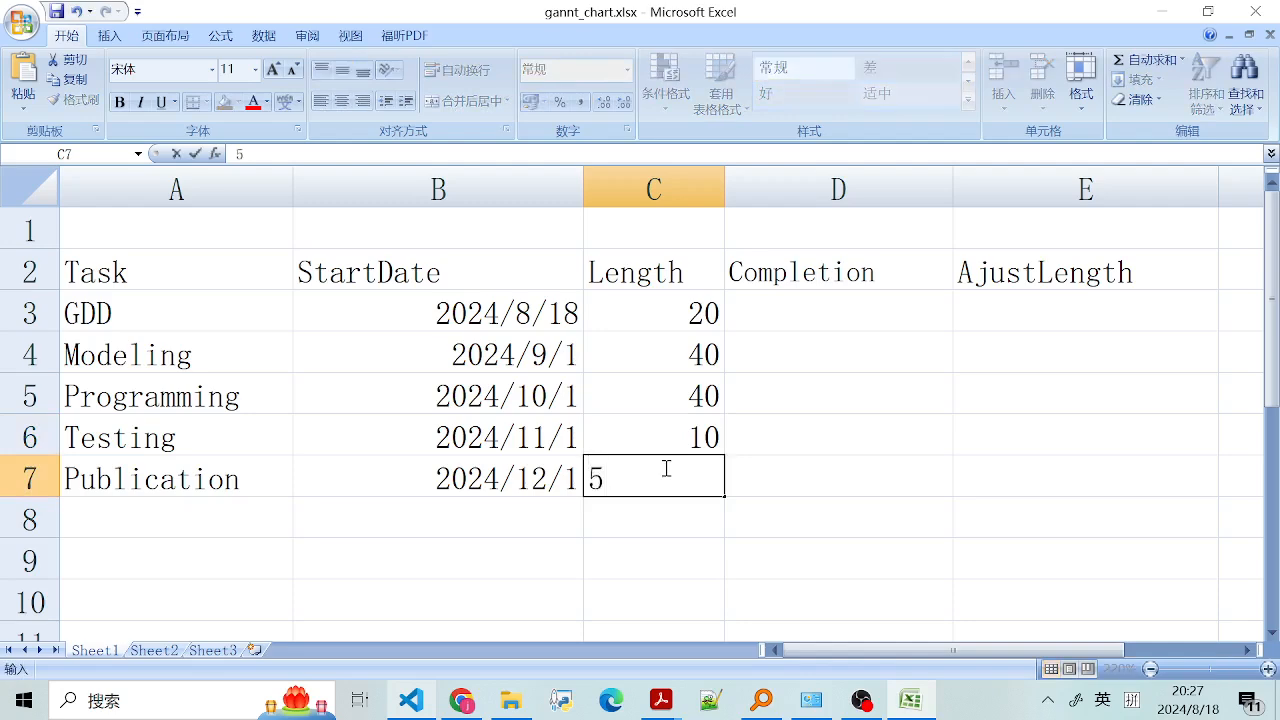
pyautogui.click(643, 386)
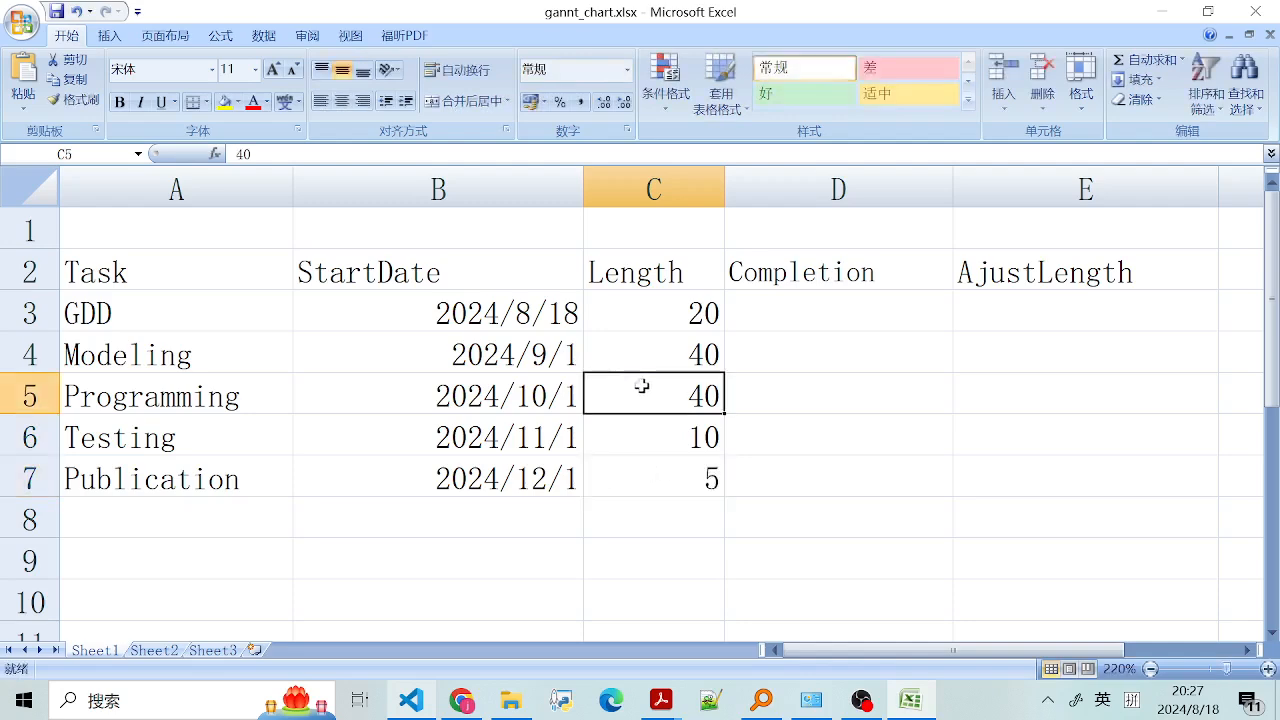
# - Review the task table's start dates and lengths against their column headers
pyautogui.click(804, 313)
pyautogui.click(680, 311)
pyautogui.click(792, 315)
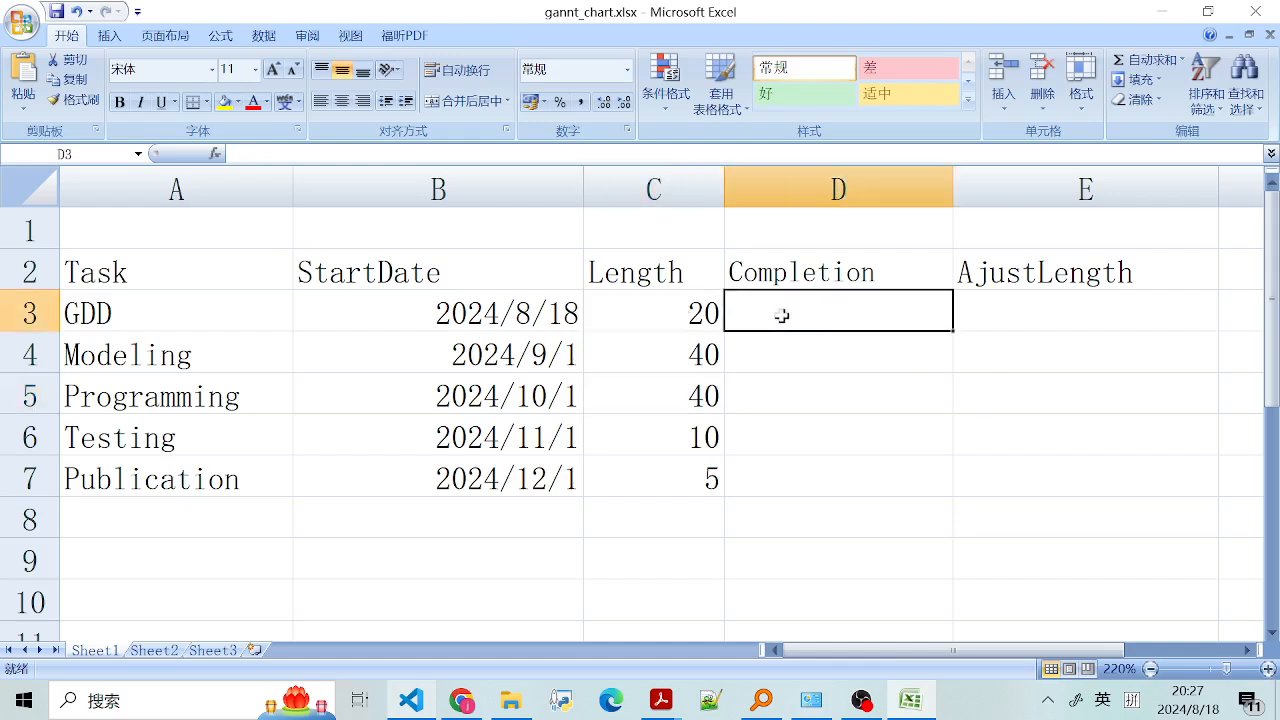
pyautogui.click(652, 275)
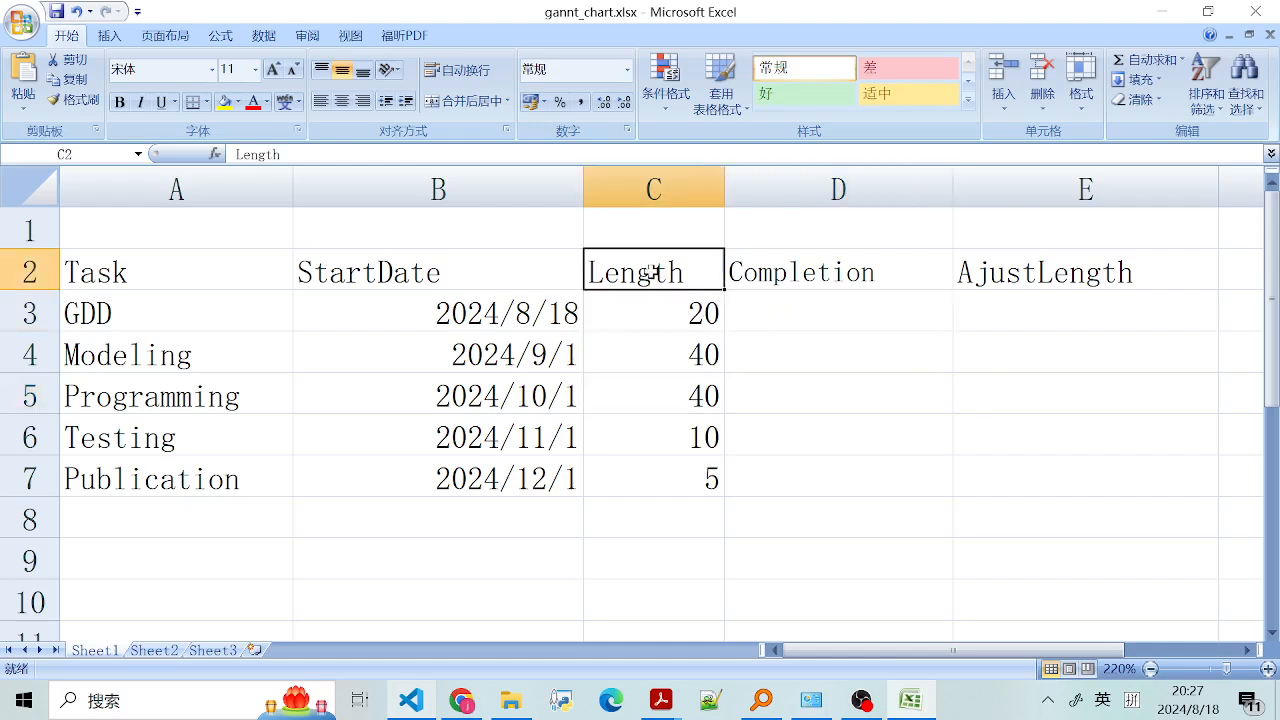
pyautogui.click(445, 274)
pyautogui.click(470, 309)
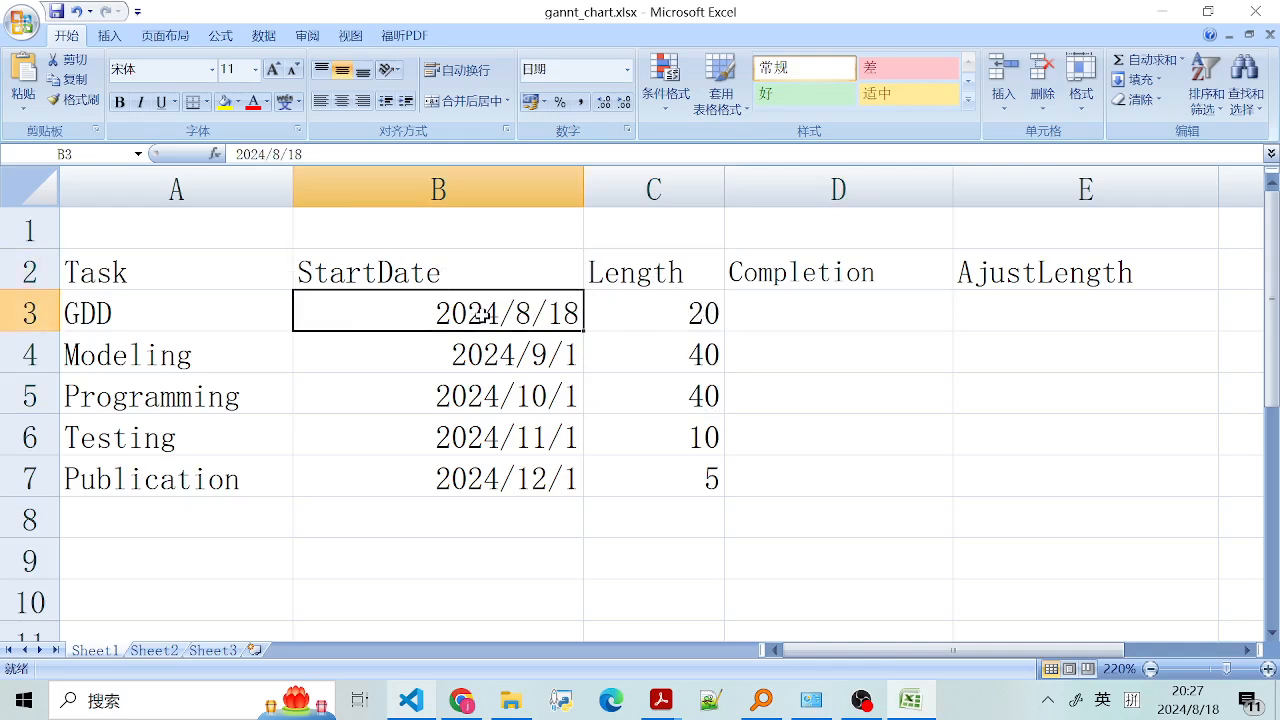
pyautogui.click(182, 304)
pyautogui.click(405, 274)
pyautogui.click(468, 300)
pyautogui.click(632, 315)
pyautogui.click(643, 286)
pyautogui.click(676, 326)
pyautogui.click(690, 458)
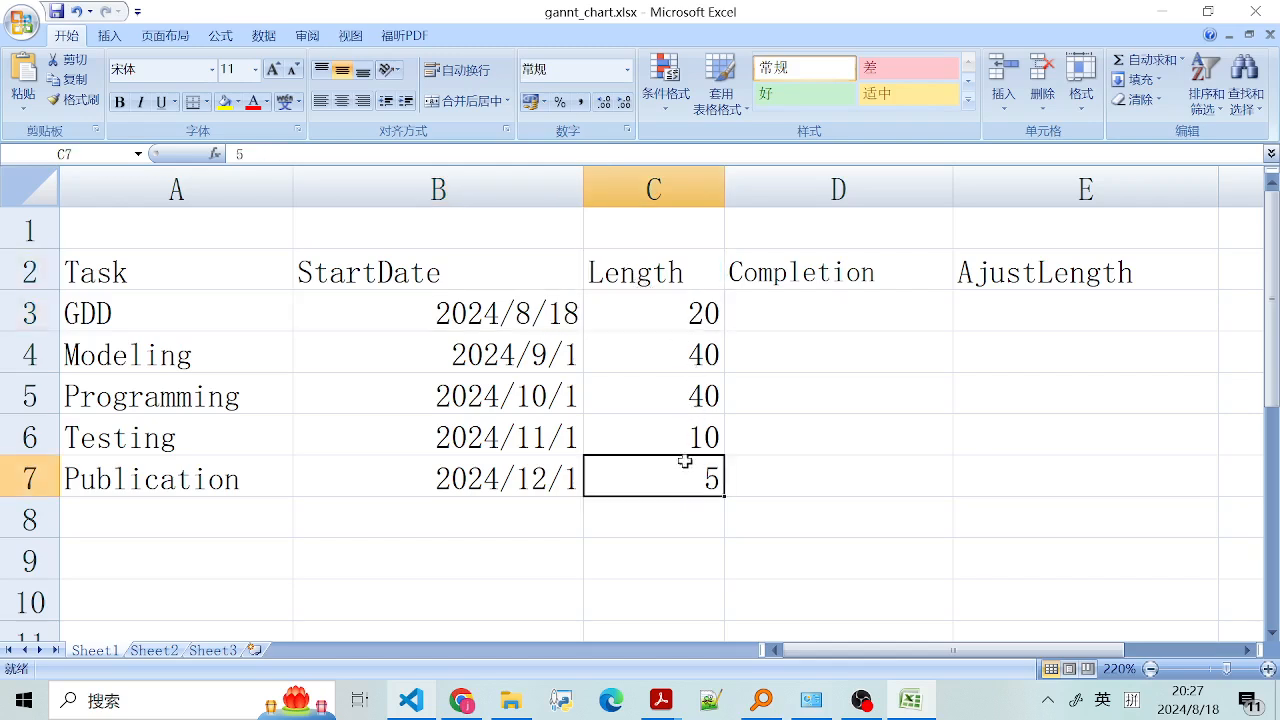
pyautogui.click(667, 363)
pyautogui.click(654, 294)
# - Rename the Length header in cell C2 to WorkDay
pyautogui.doubleClick(686, 271)
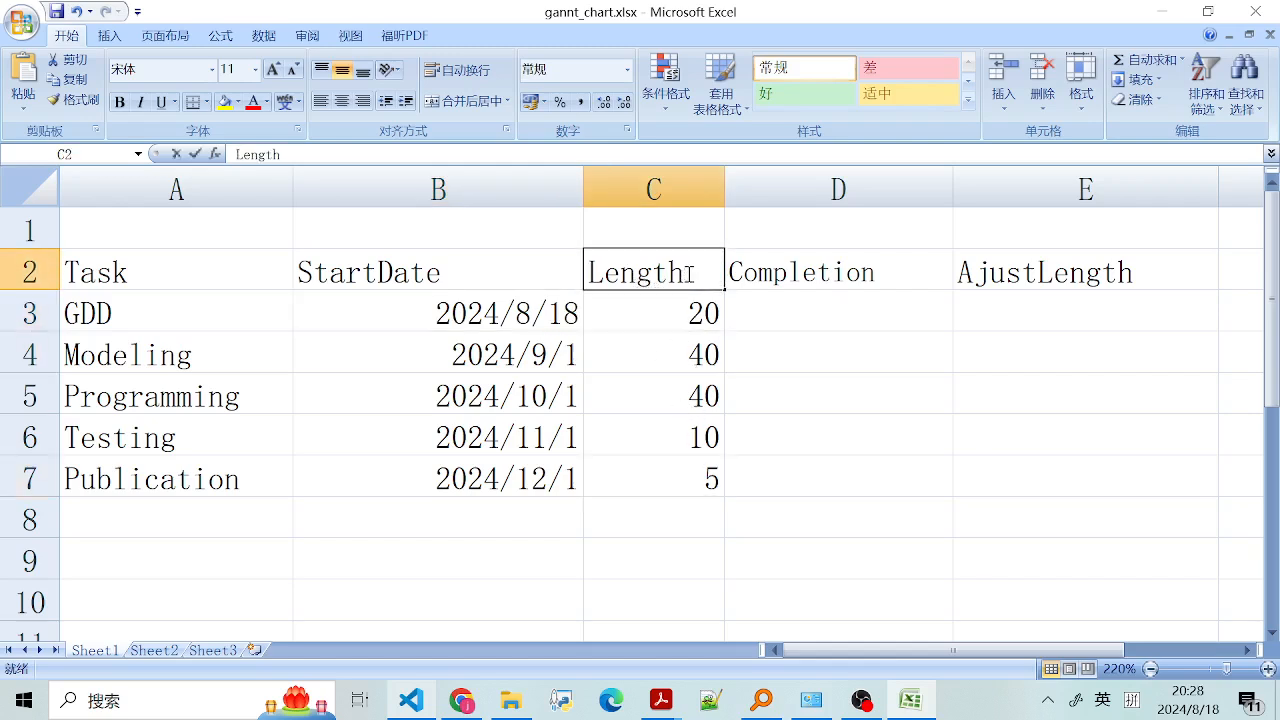
pyautogui.moveTo(698, 272); pyautogui.dragTo(585, 263)
pyautogui.write('Wor')
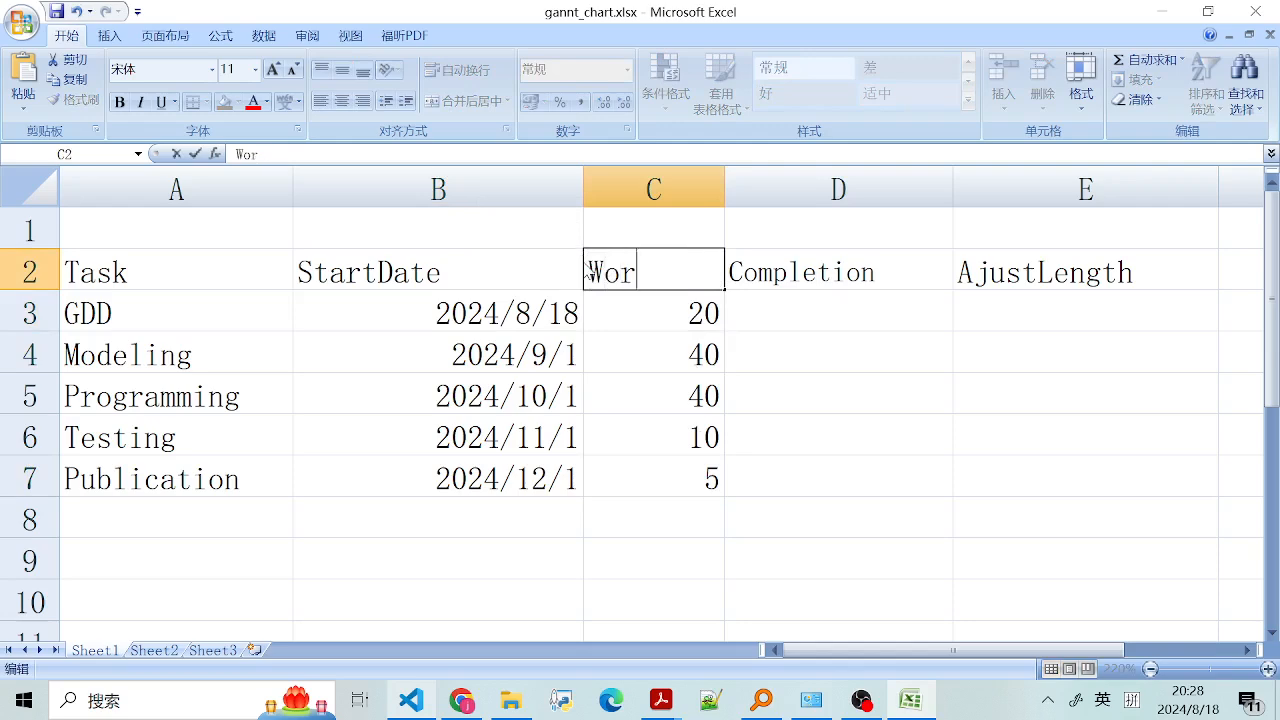
pyautogui.write('kDay')
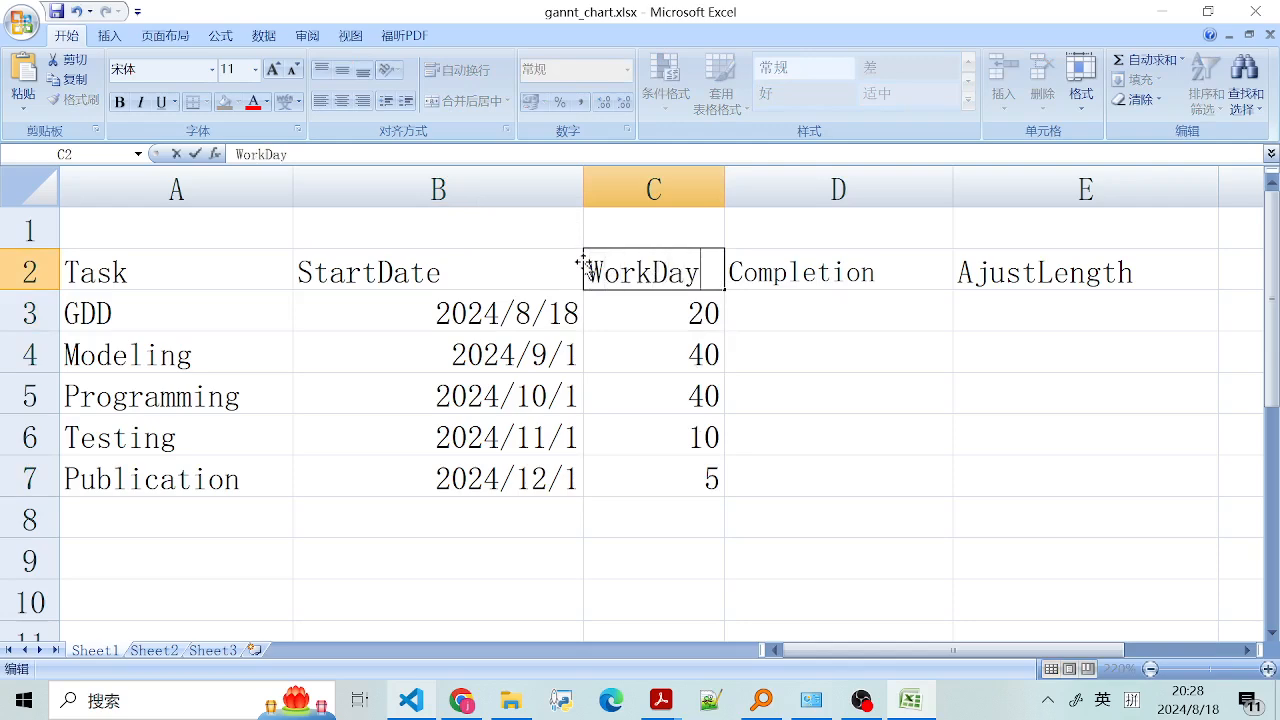
pyautogui.click(720, 385)
pyautogui.click(676, 318)
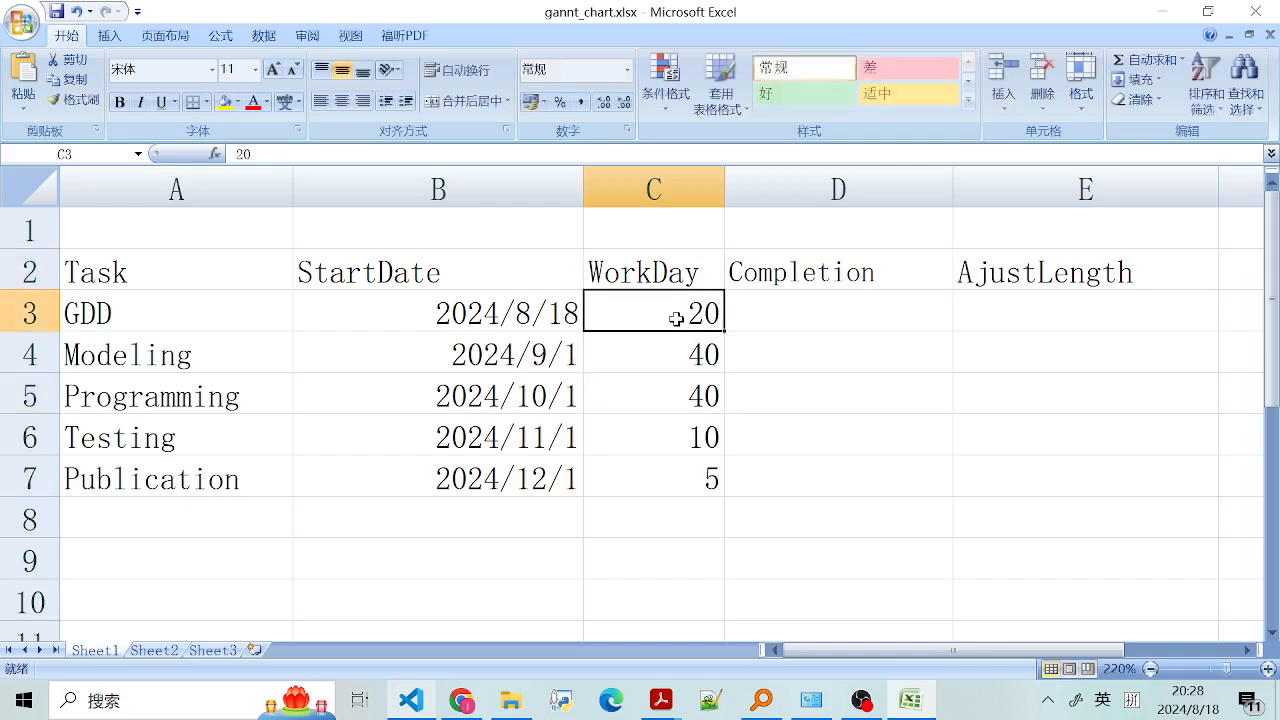
pyautogui.click(793, 314)
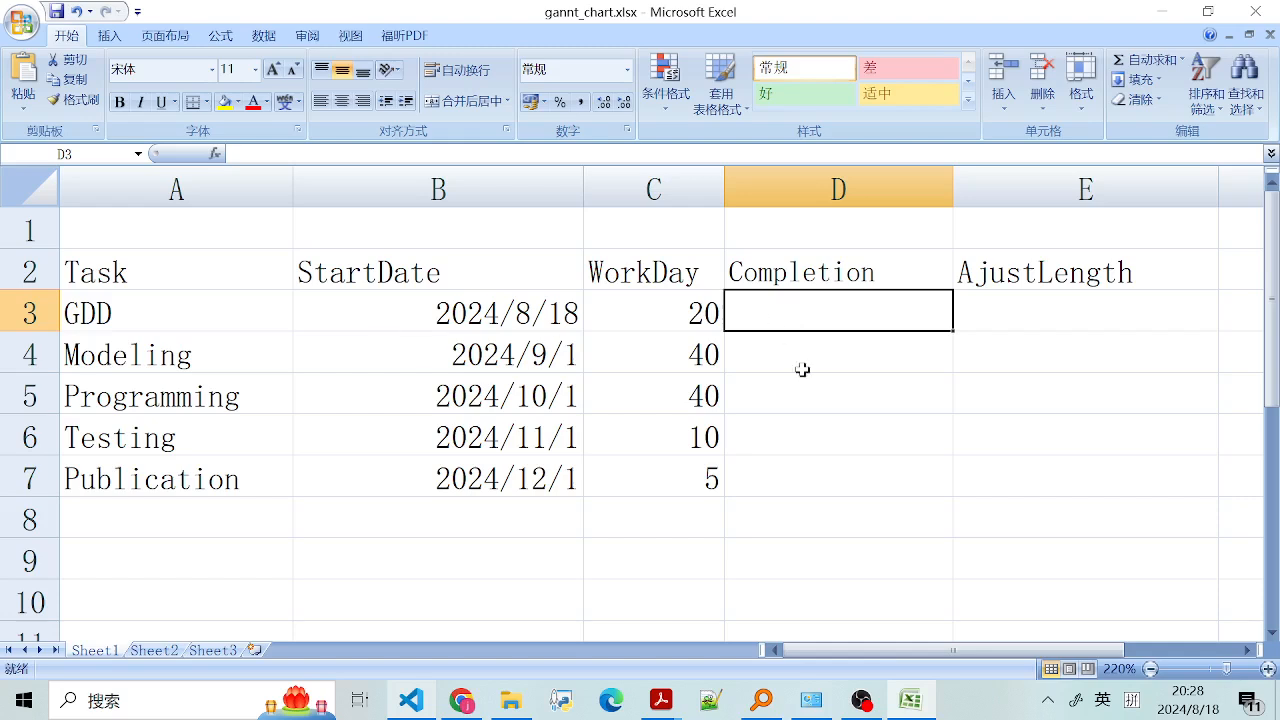
pyautogui.click(772, 365)
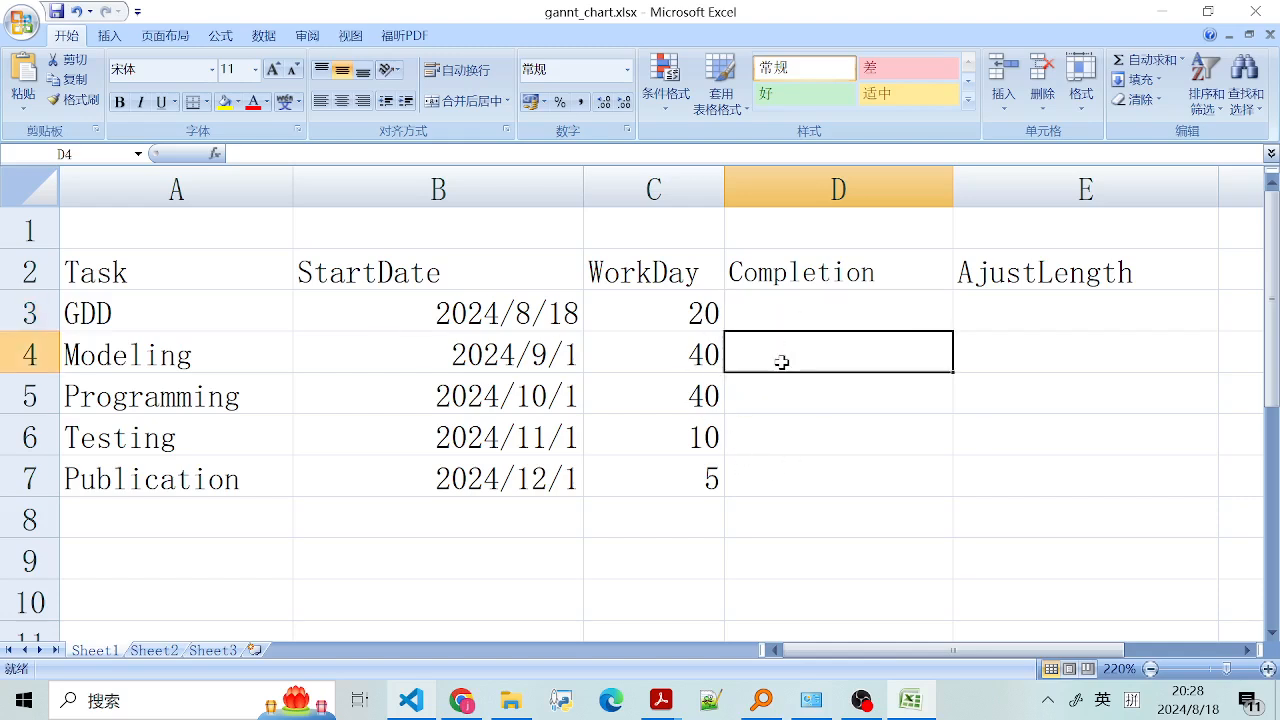
pyautogui.click(776, 308)
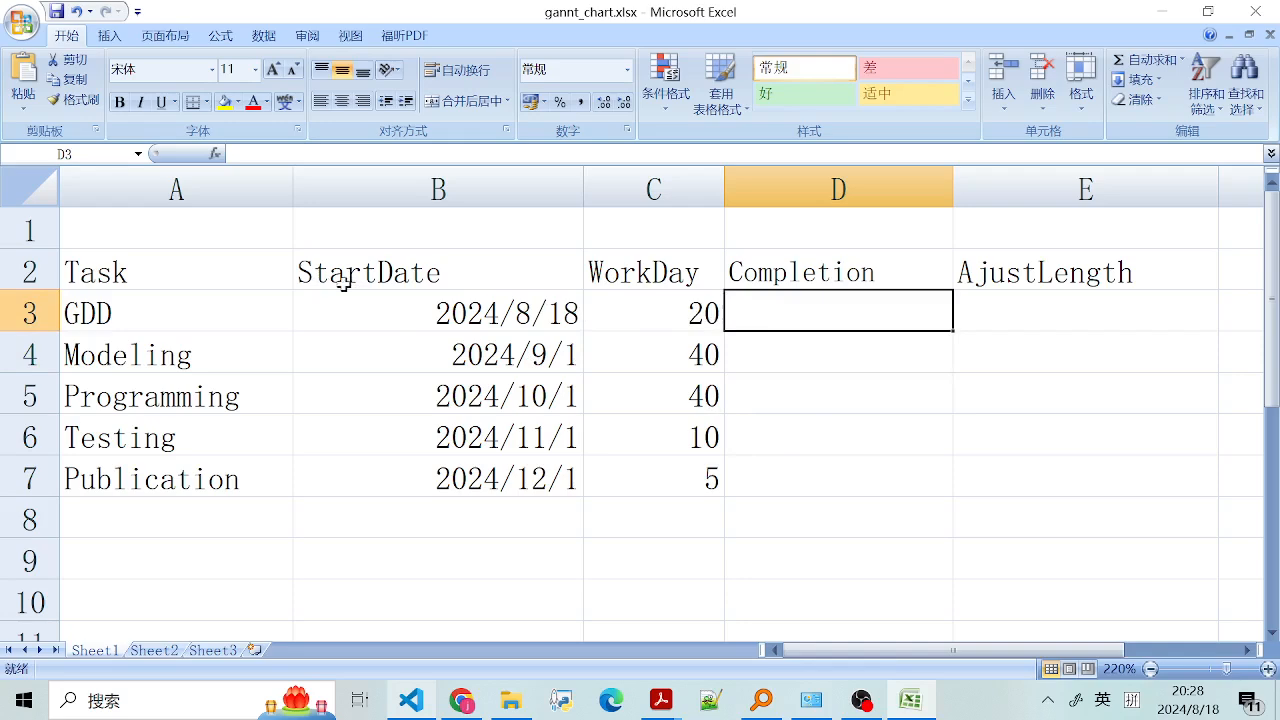
pyautogui.click(838, 276)
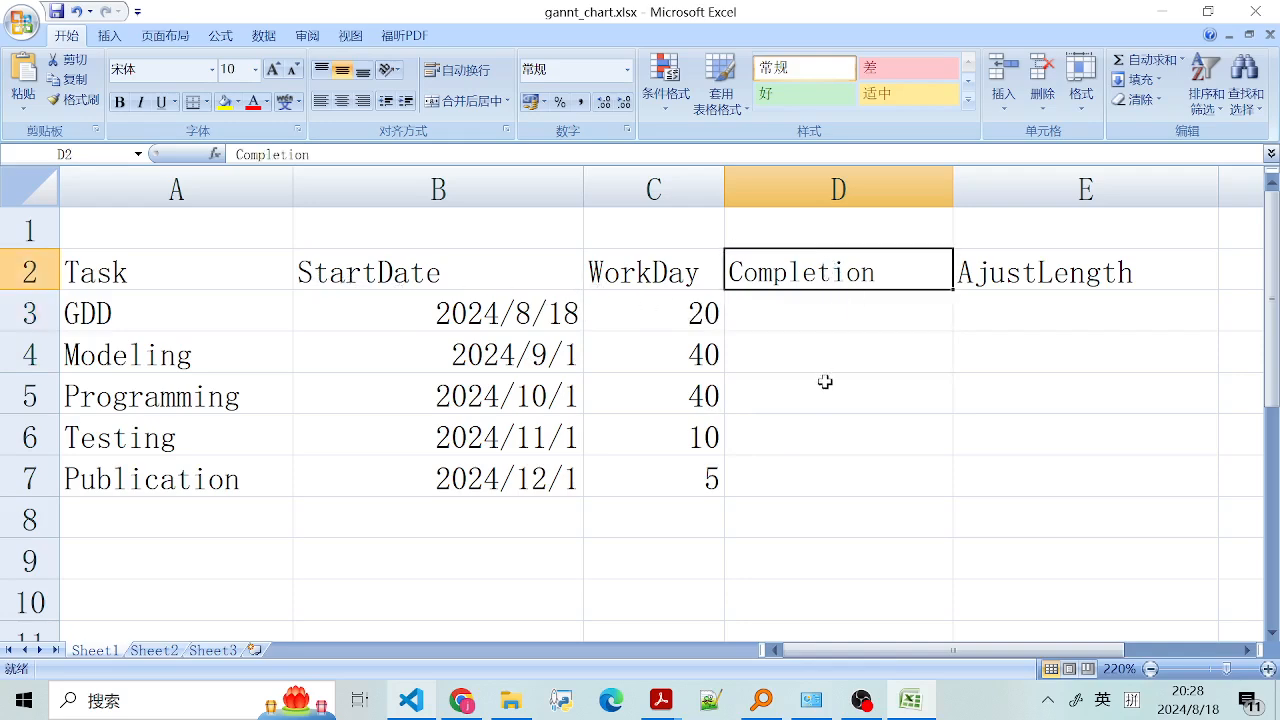
pyautogui.click(806, 320)
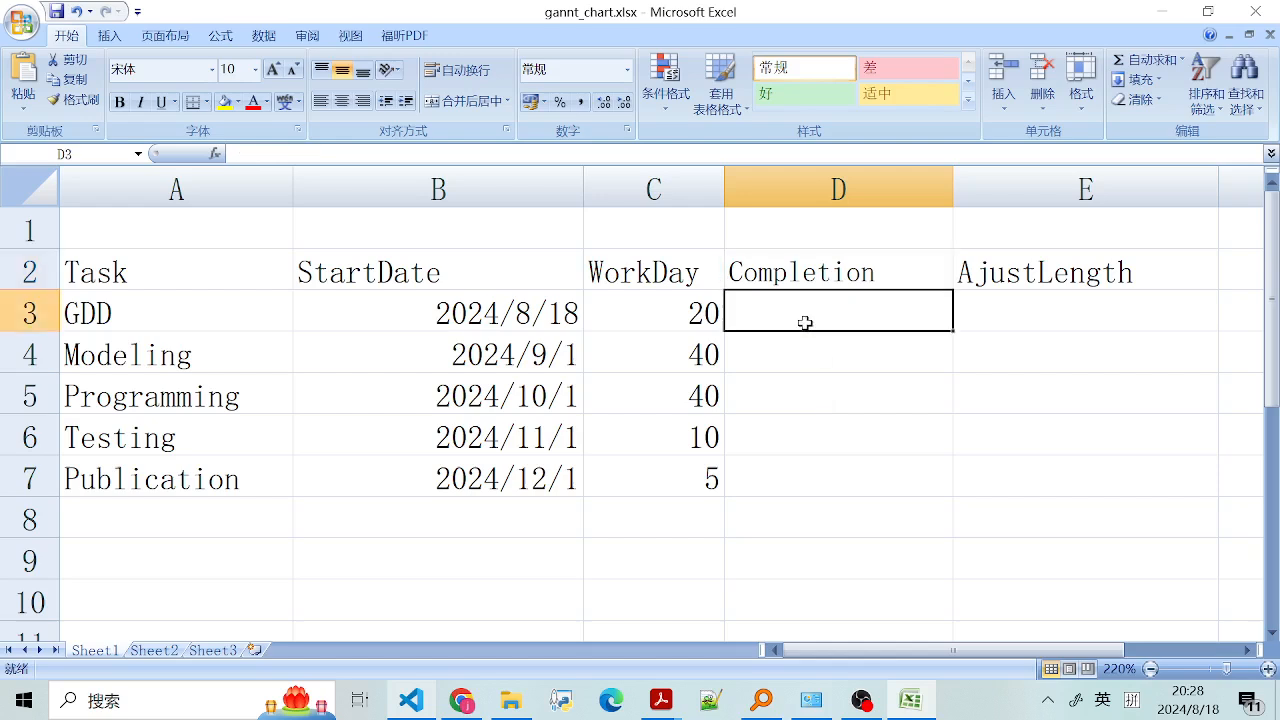
pyautogui.click(797, 272)
# - Calculate the GDD completion date in cell D3 with the formula =B3+C3
pyautogui.doubleClick(778, 313)
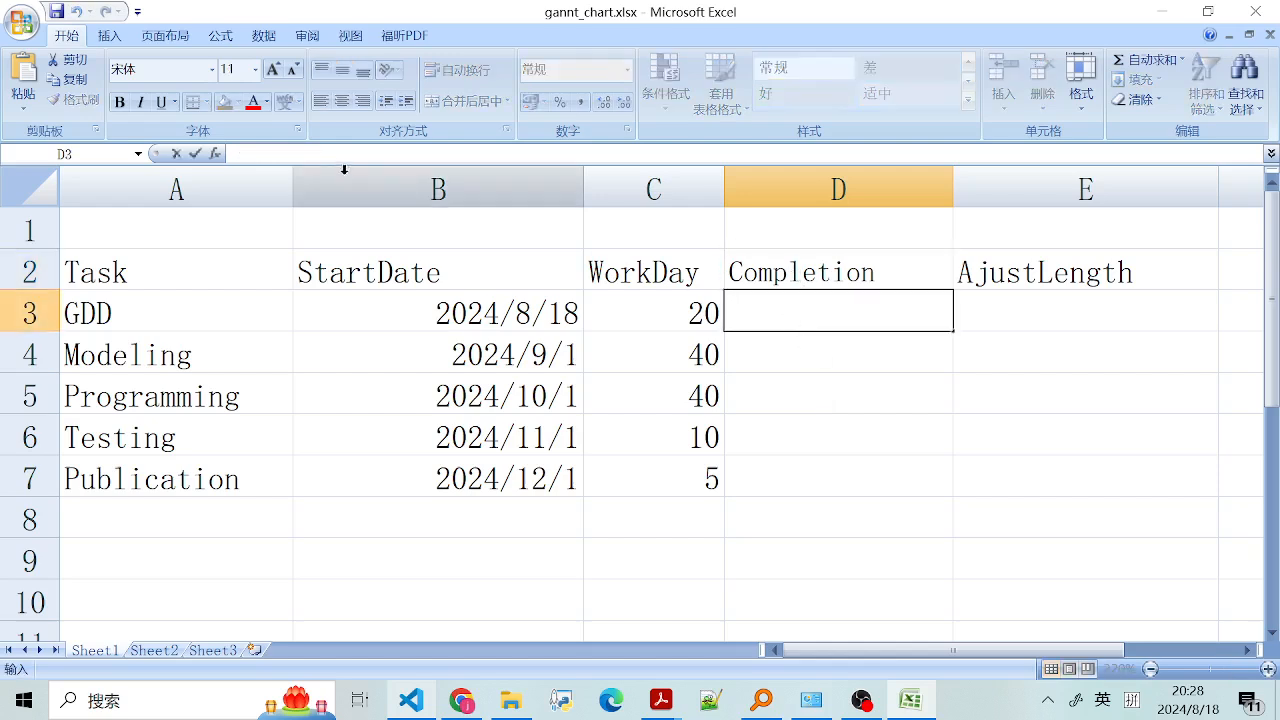
pyautogui.click(312, 155)
pyautogui.write('=')
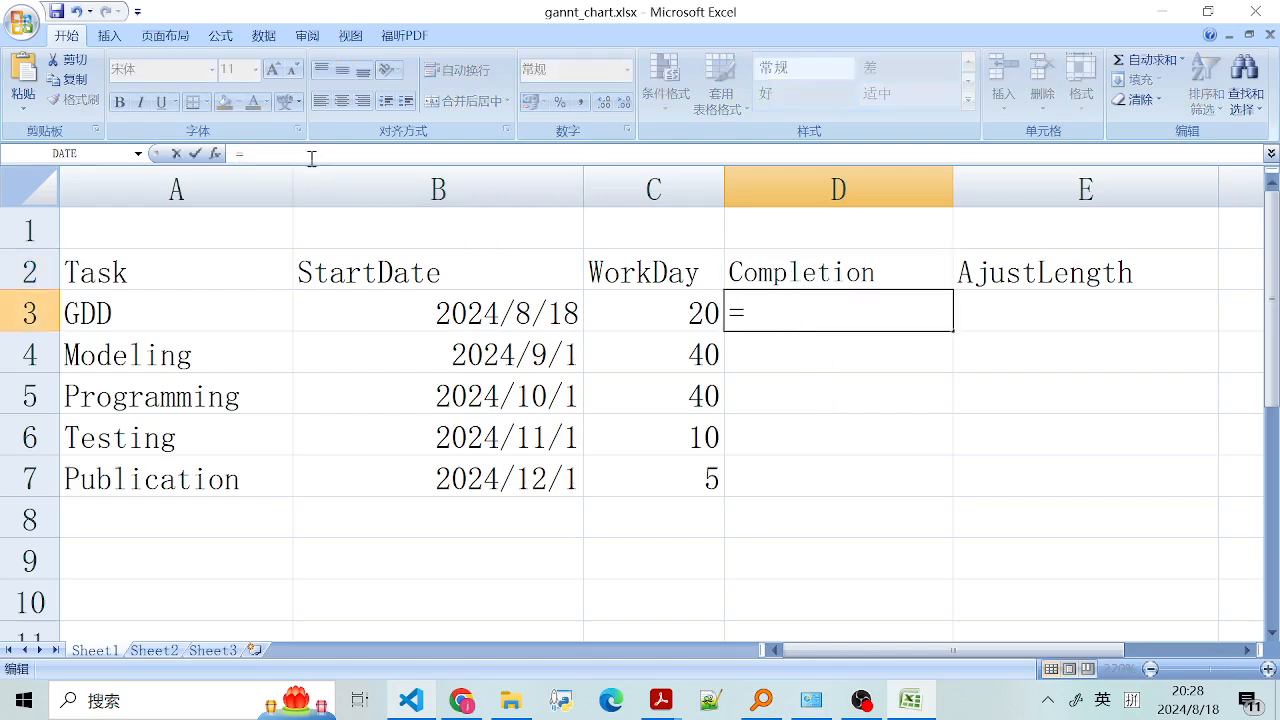
pyautogui.write('B')
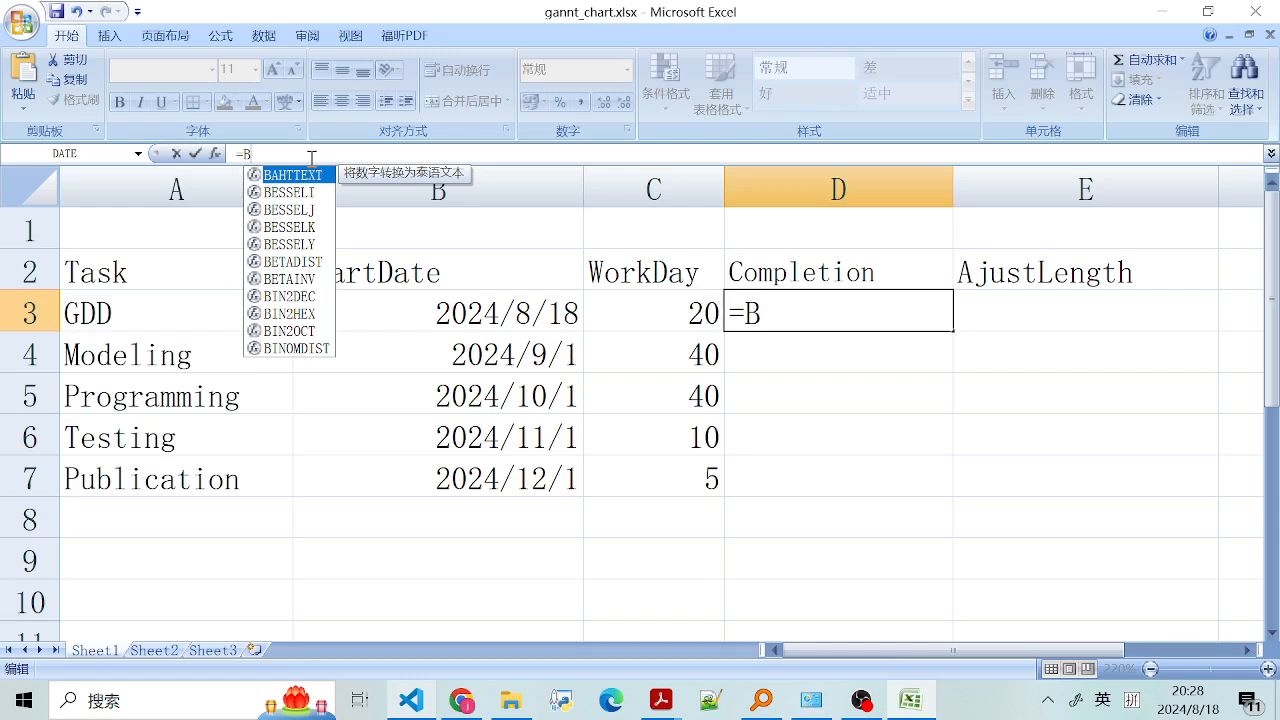
pyautogui.press('BackSpace')
pyautogui.write('B3')
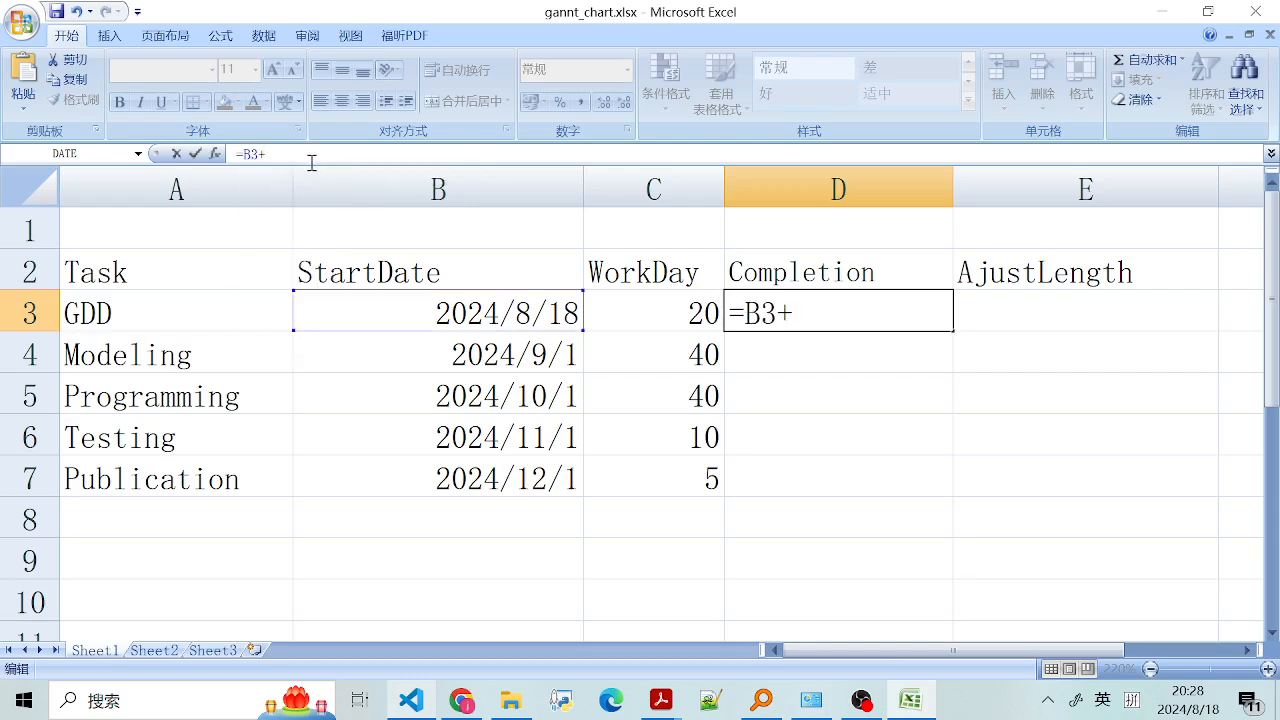
pyautogui.write('+C3')
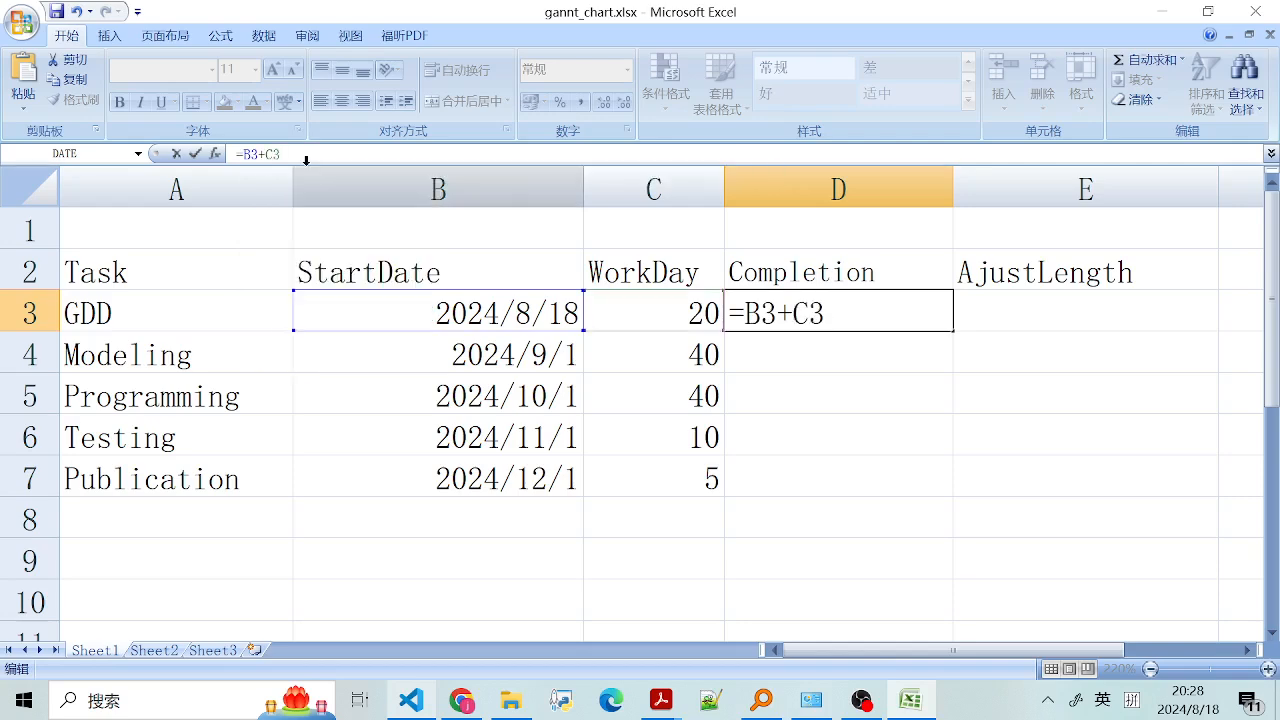
pyautogui.click(484, 377)
pyautogui.click(908, 312)
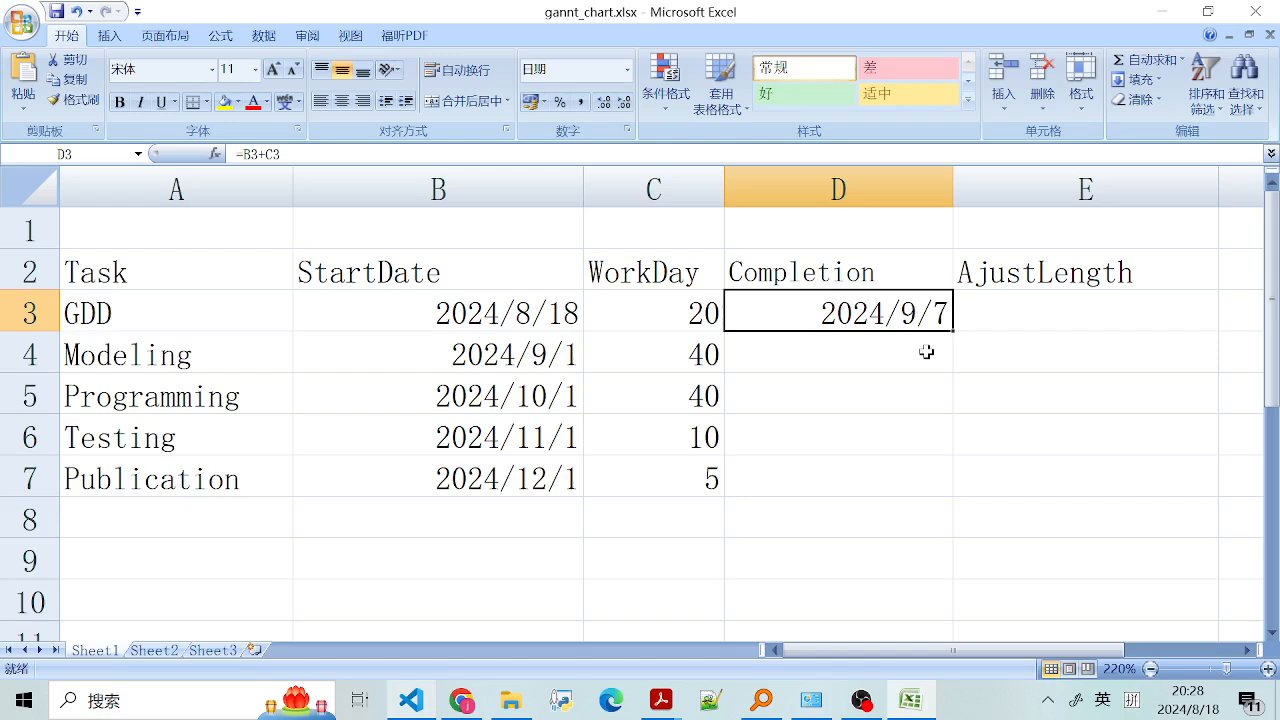
pyautogui.click(842, 272)
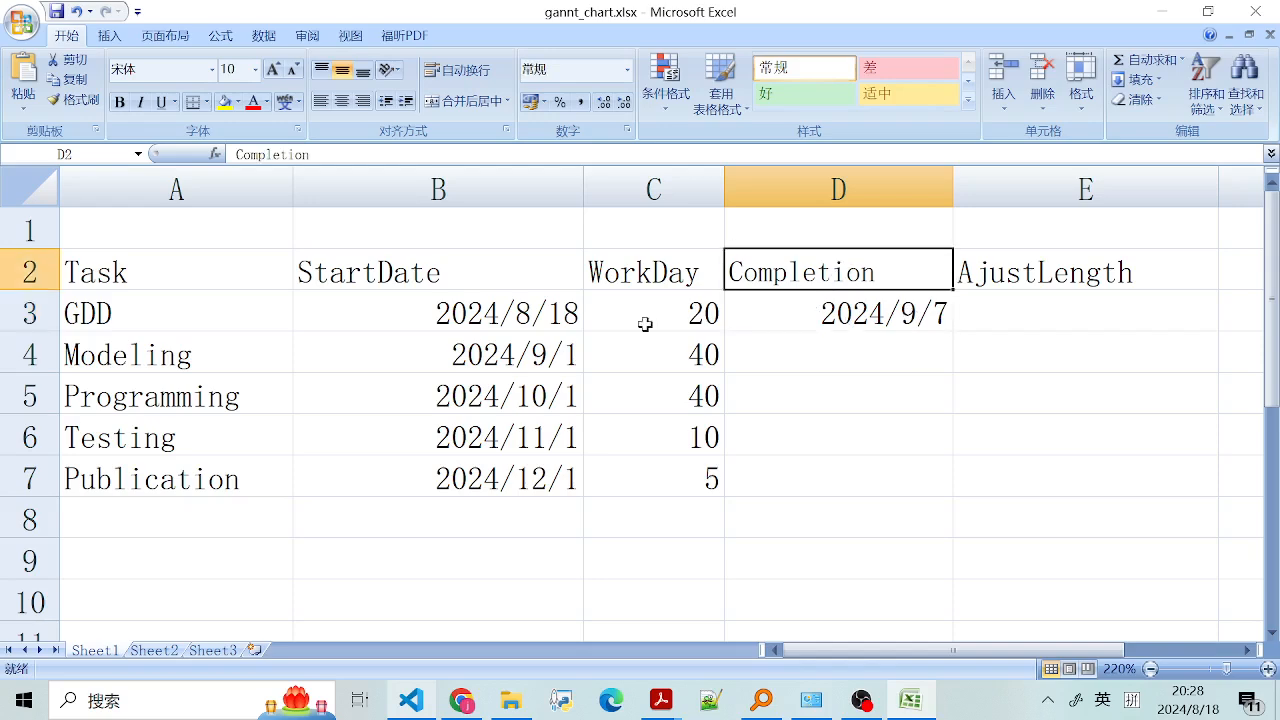
pyautogui.click(591, 317)
pyautogui.click(798, 312)
pyautogui.click(777, 278)
pyautogui.click(830, 314)
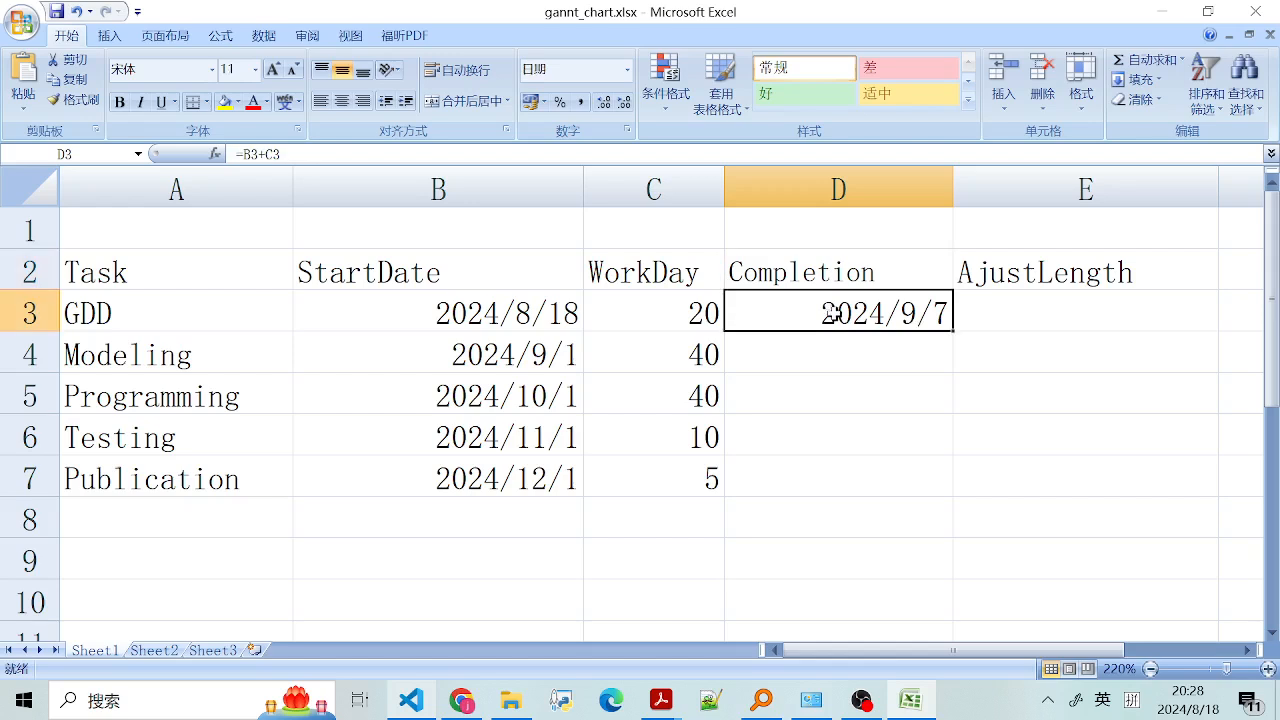
# - Calculate the Publication completion date in cell D7 with the formula =B7+C7
pyautogui.click(463, 485)
pyautogui.click(860, 480)
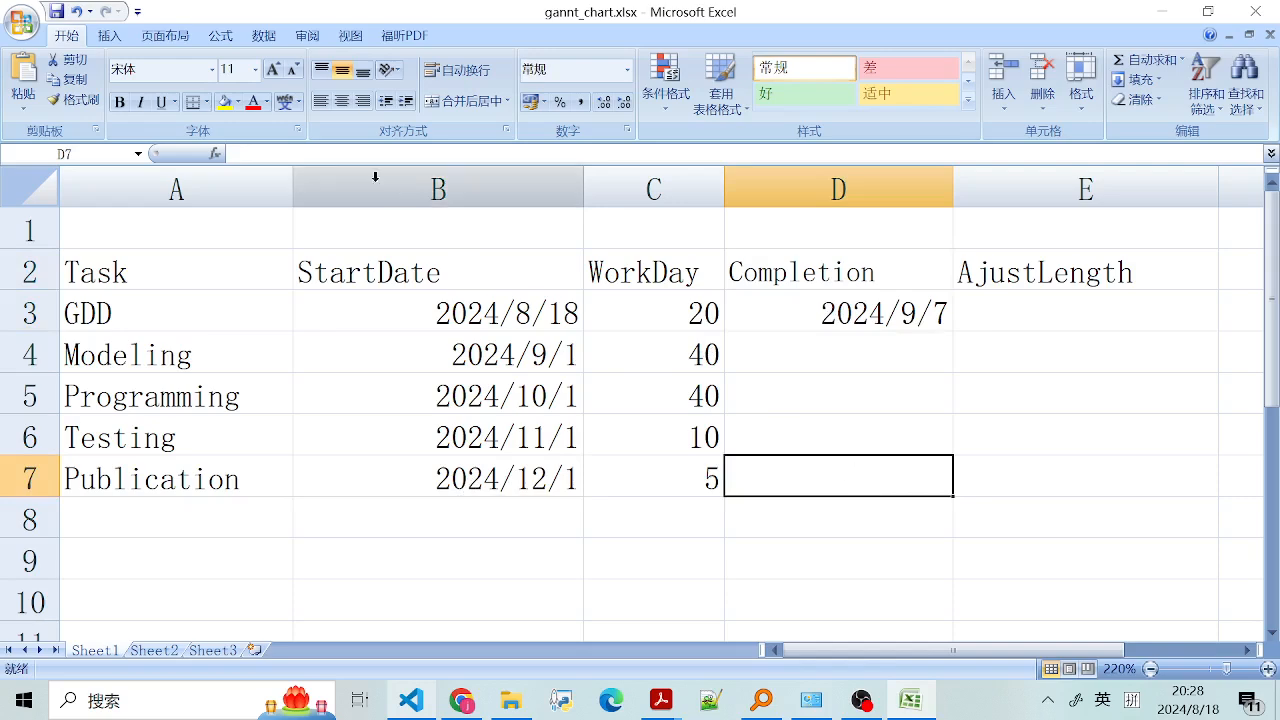
pyautogui.click(301, 157)
pyautogui.write('=')
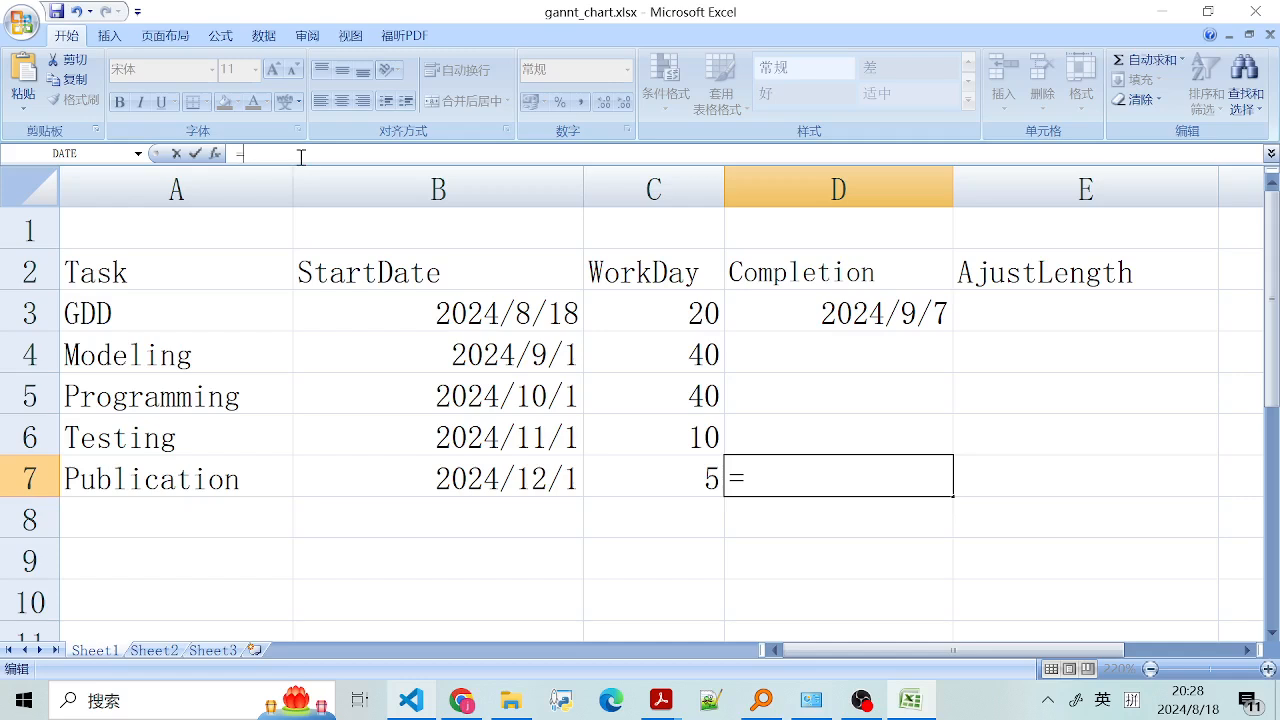
pyautogui.write('b')
pyautogui.press('BackSpace')
pyautogui.write('B')
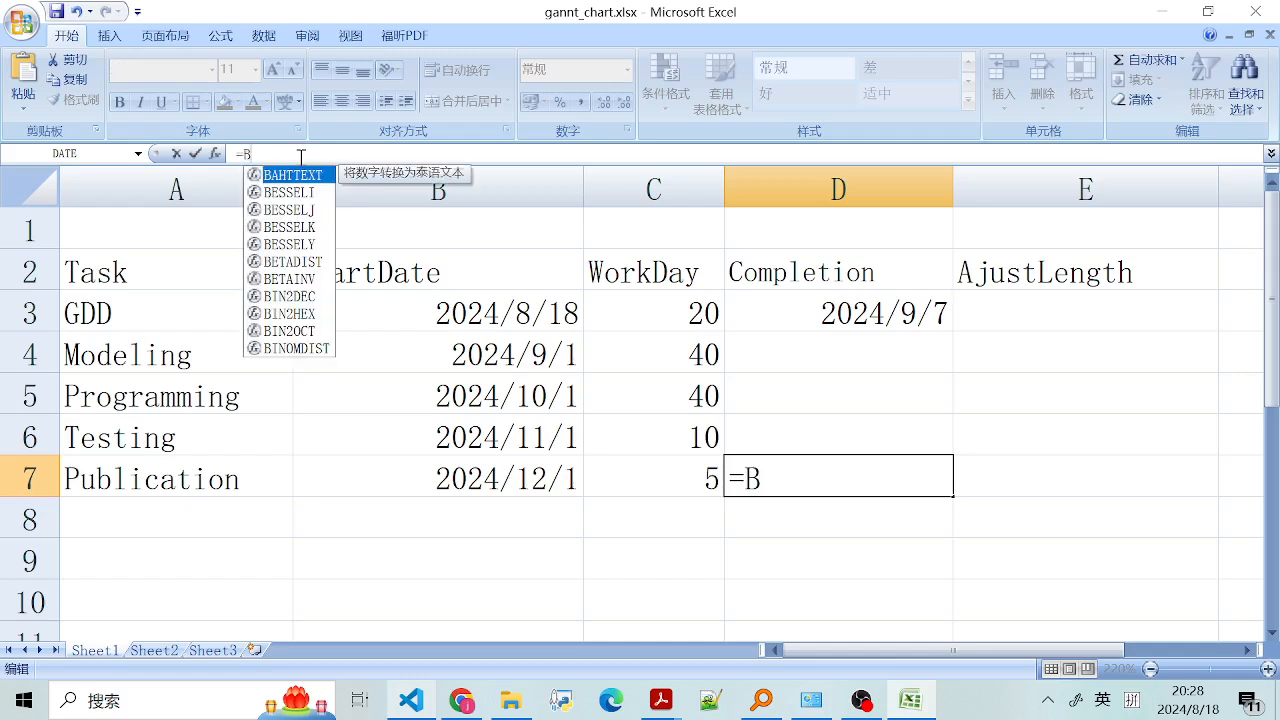
pyautogui.write('7')
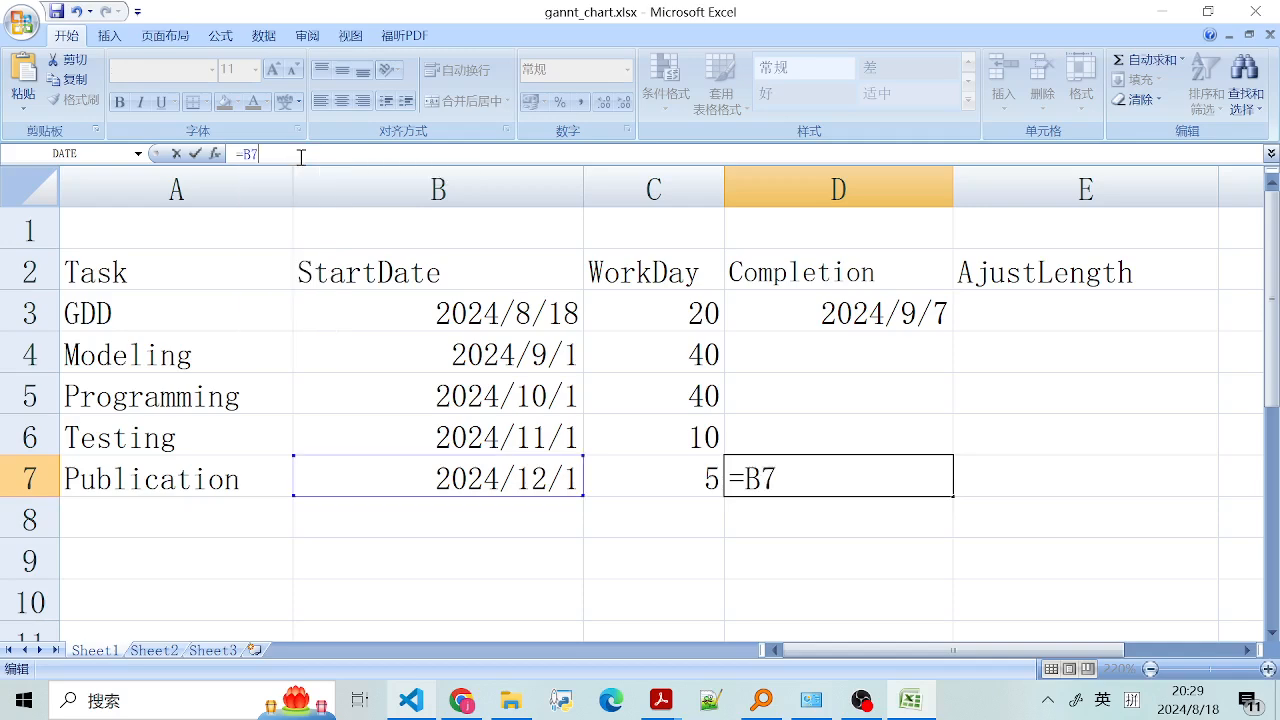
pyautogui.write('+C')
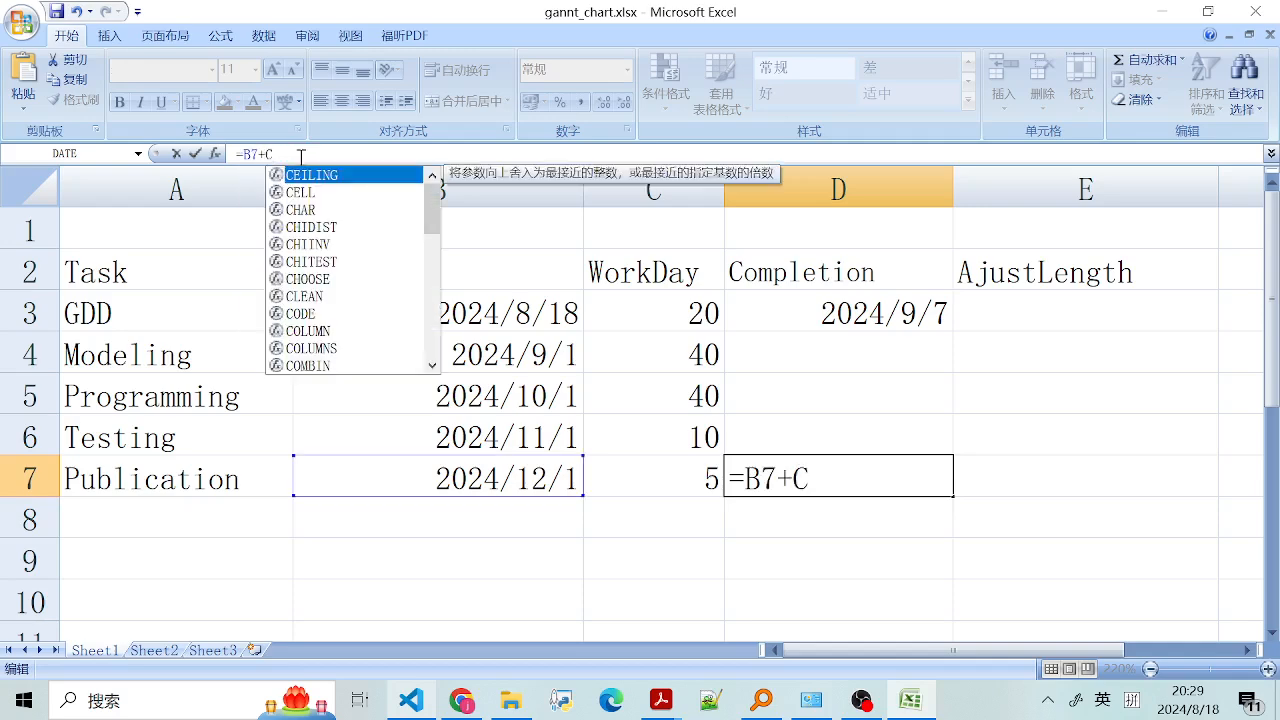
pyautogui.write('7')
pyautogui.click(757, 385)
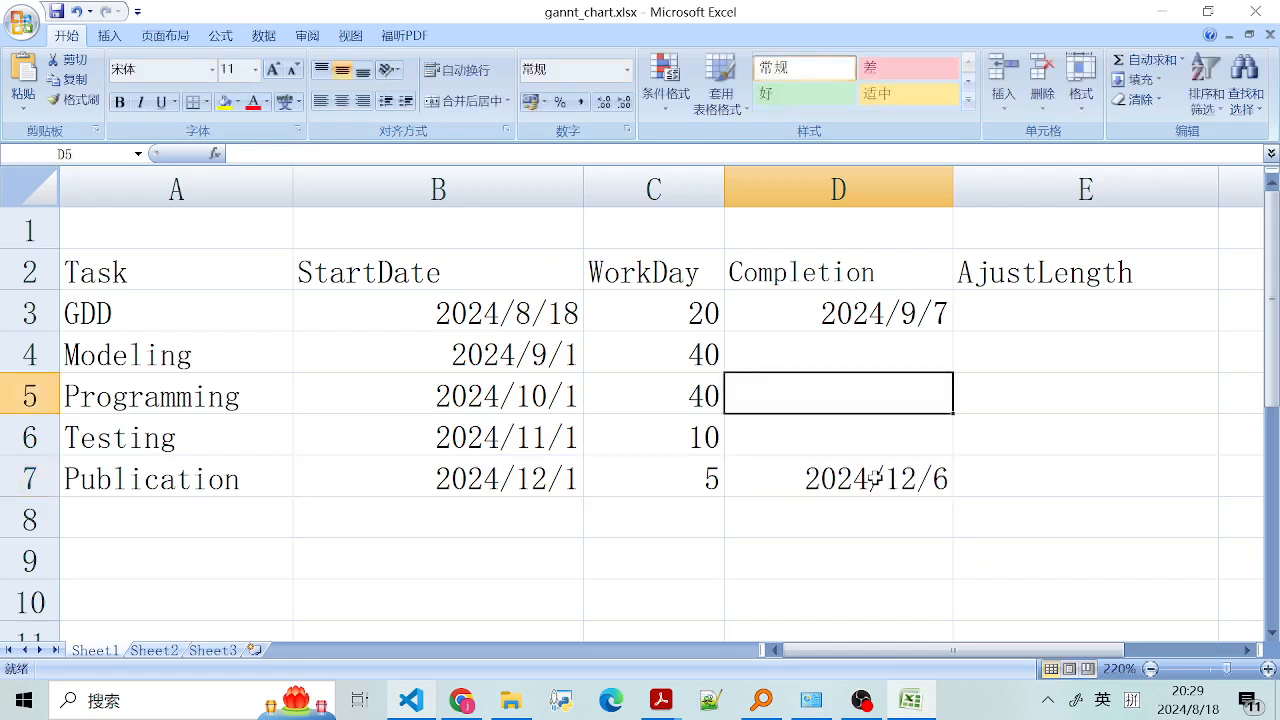
pyautogui.click(875, 479)
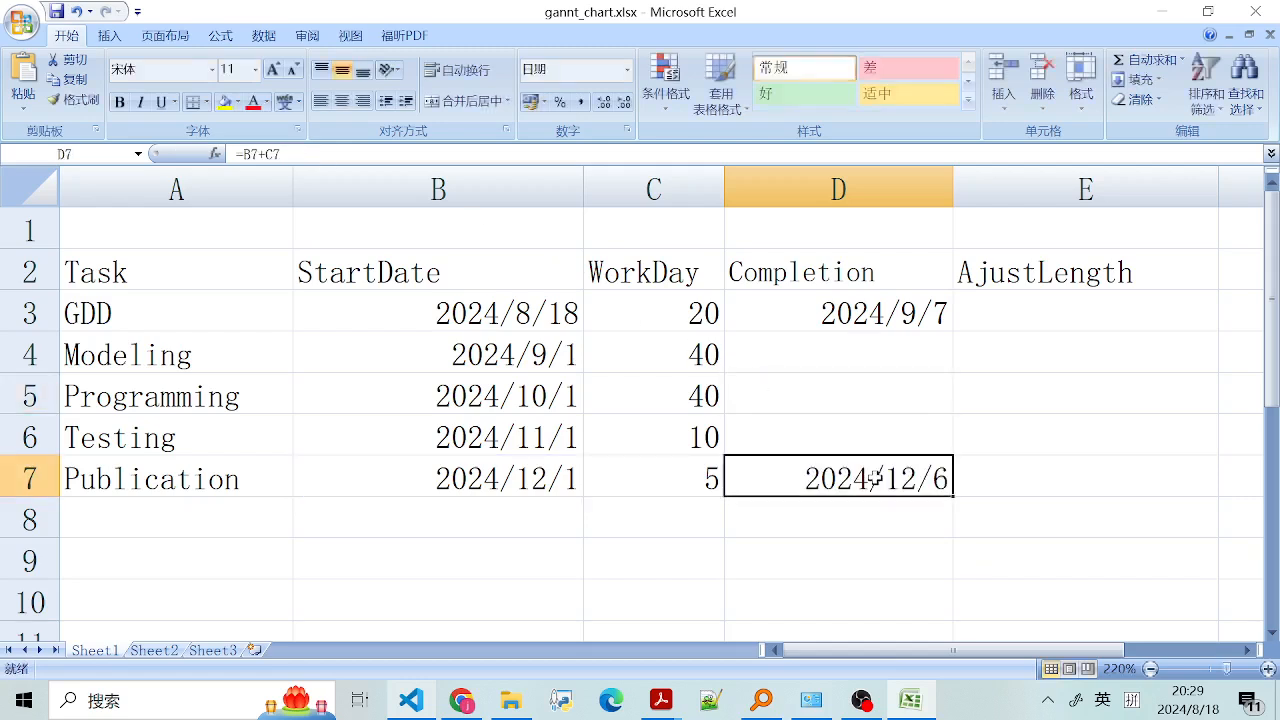
pyautogui.click(845, 318)
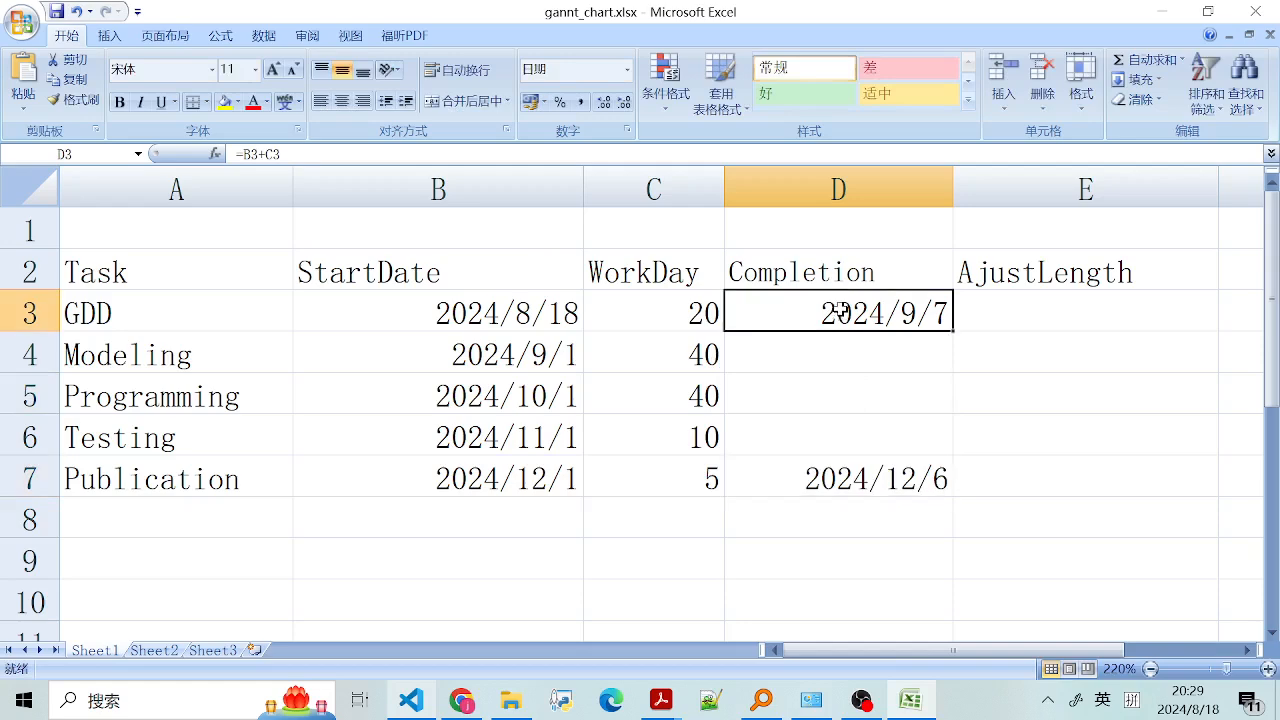
# - Try to wrap the GDD completion formula in D3 in a WORKDAY function as =WORKDAY(B3+C3)
pyautogui.rightClick(845, 318)
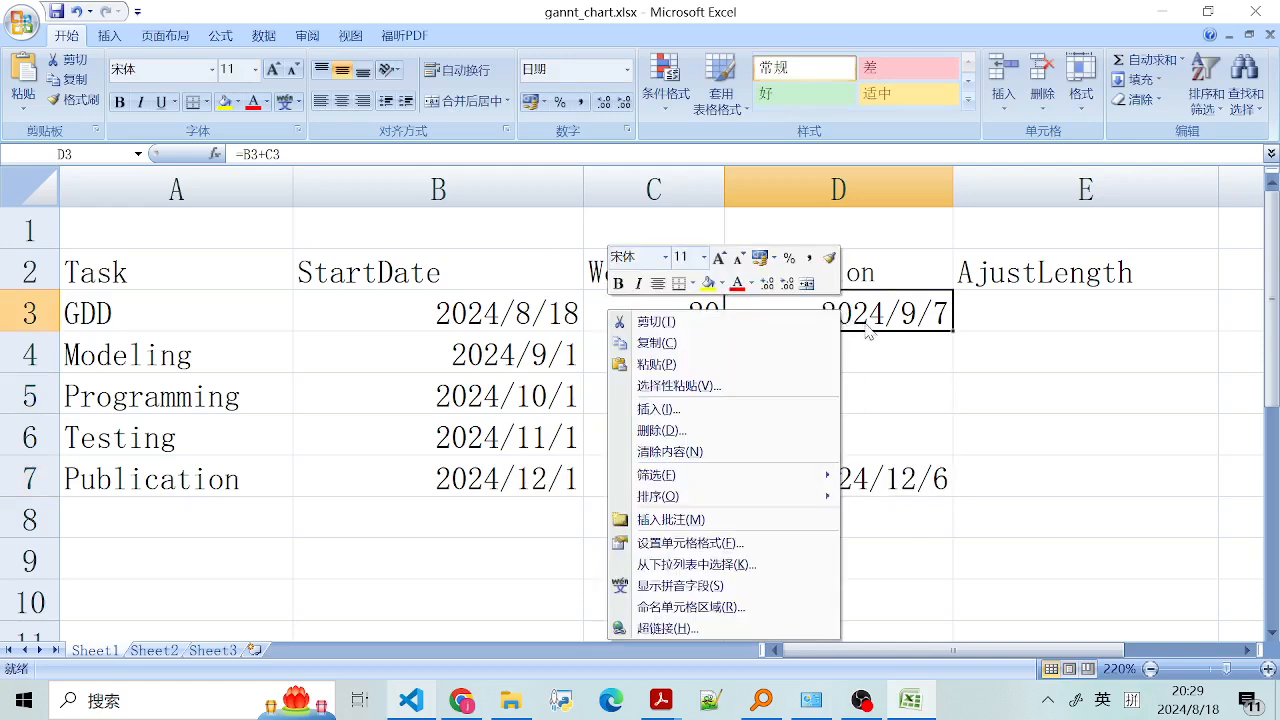
pyautogui.press('Escape')
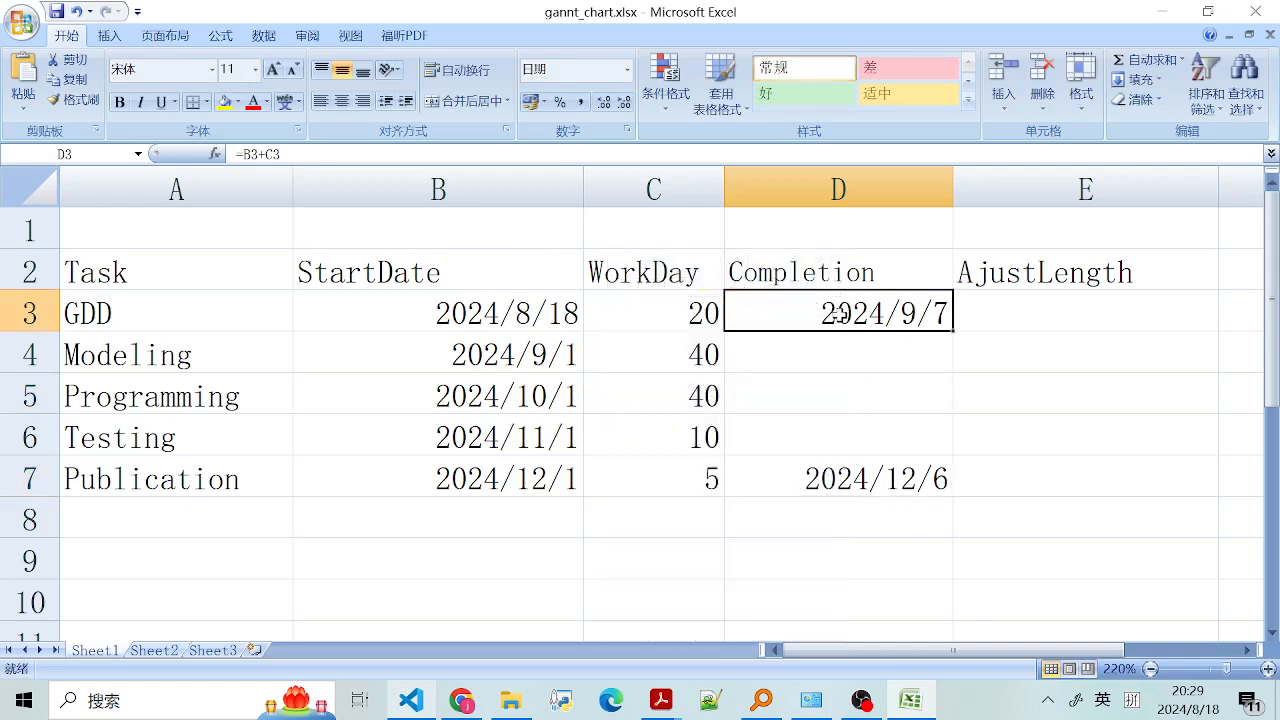
pyautogui.click(316, 151)
pyautogui.click(246, 152)
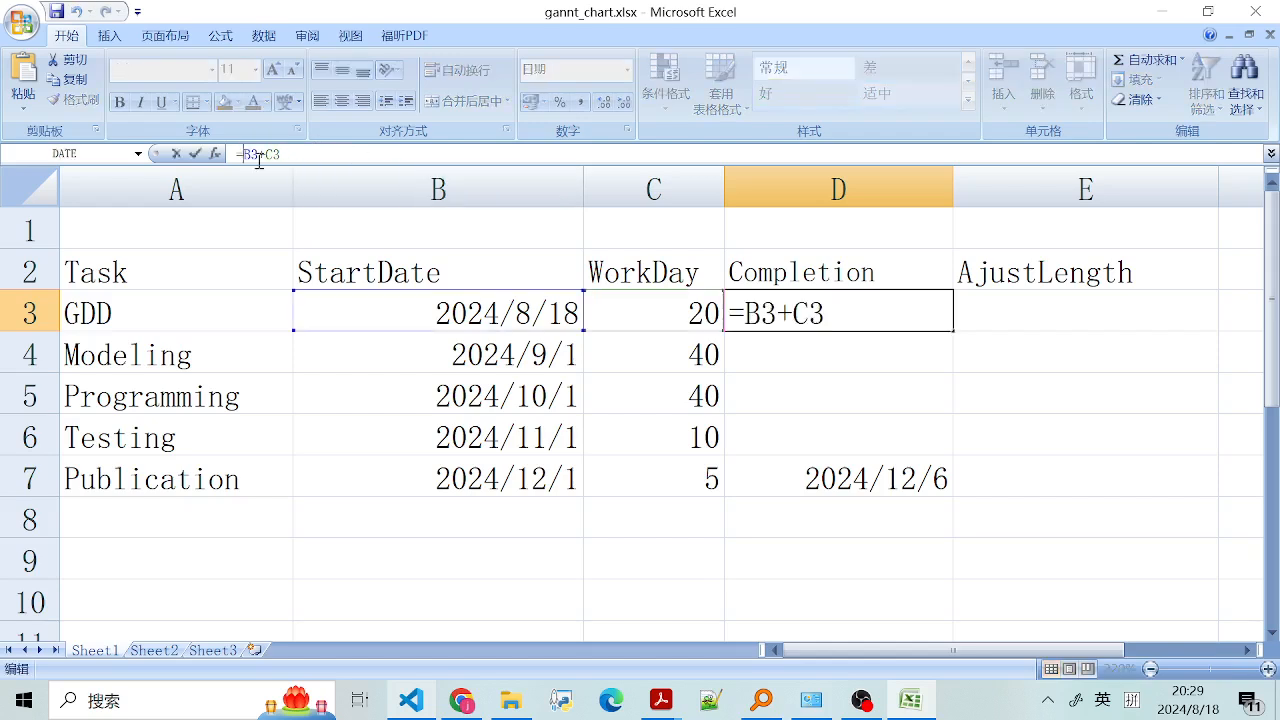
pyautogui.write('WORKDAY')
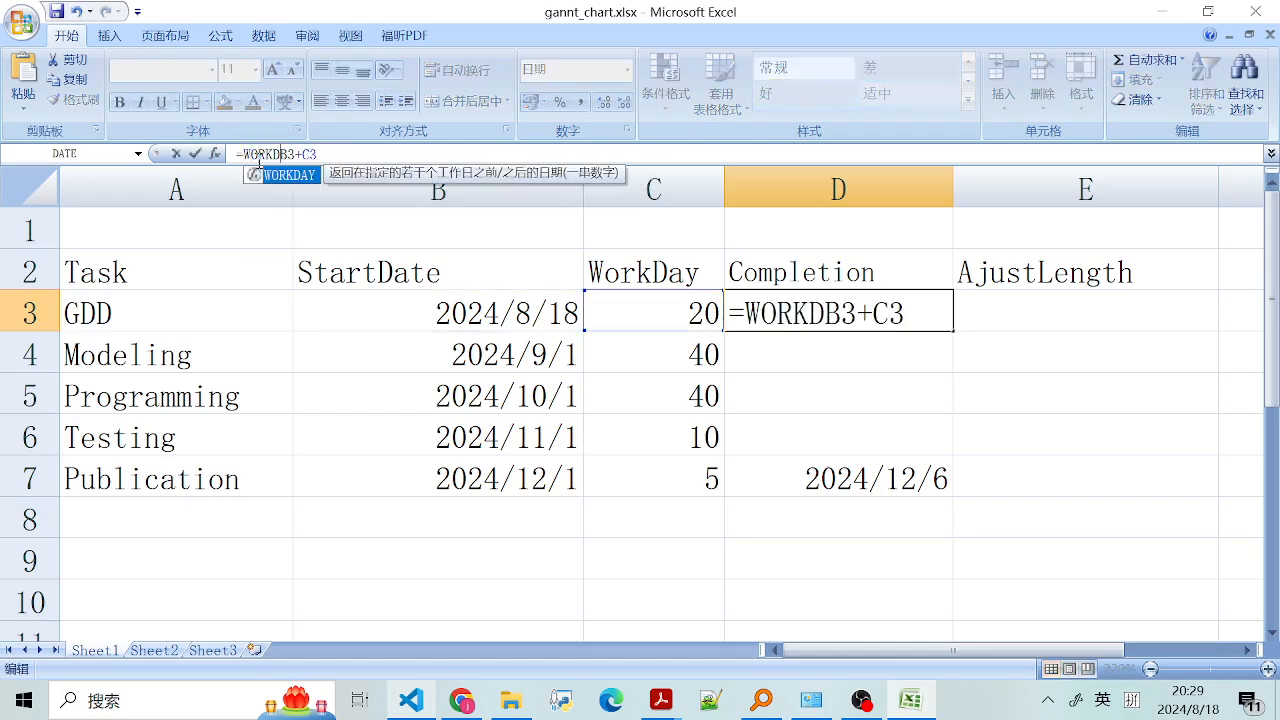
pyautogui.write('(B3+C3')
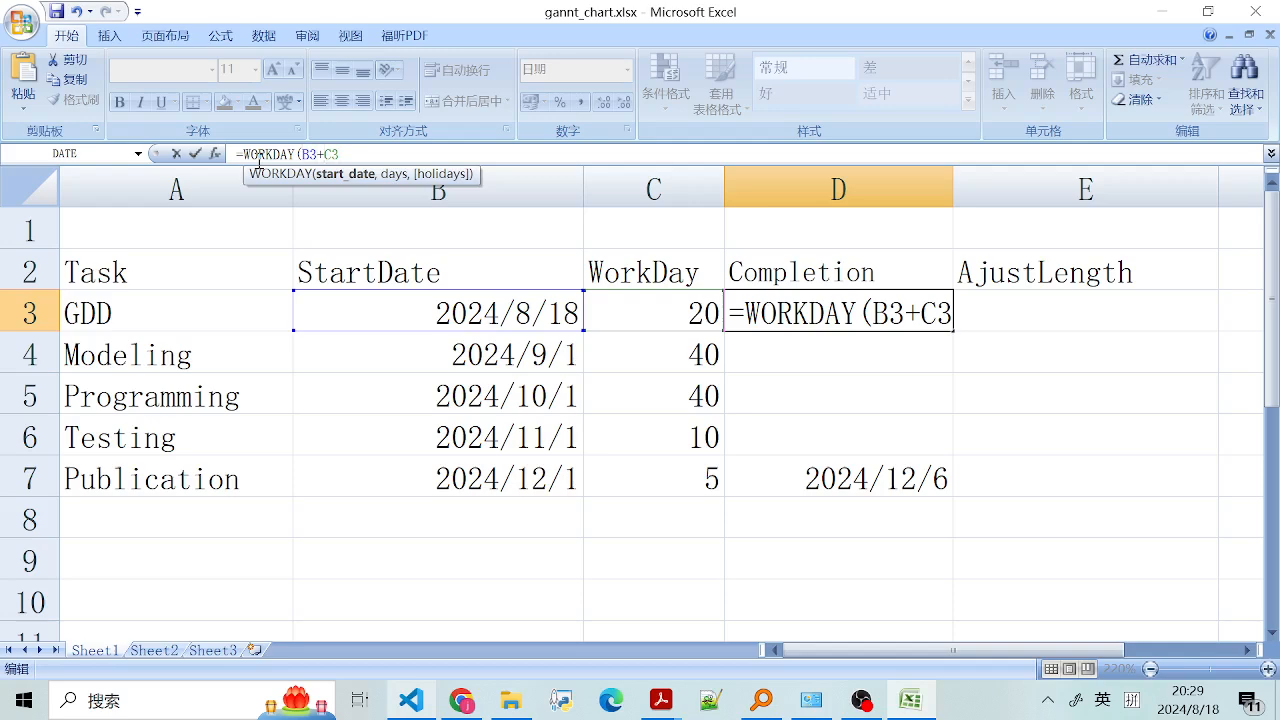
pyautogui.write(')')
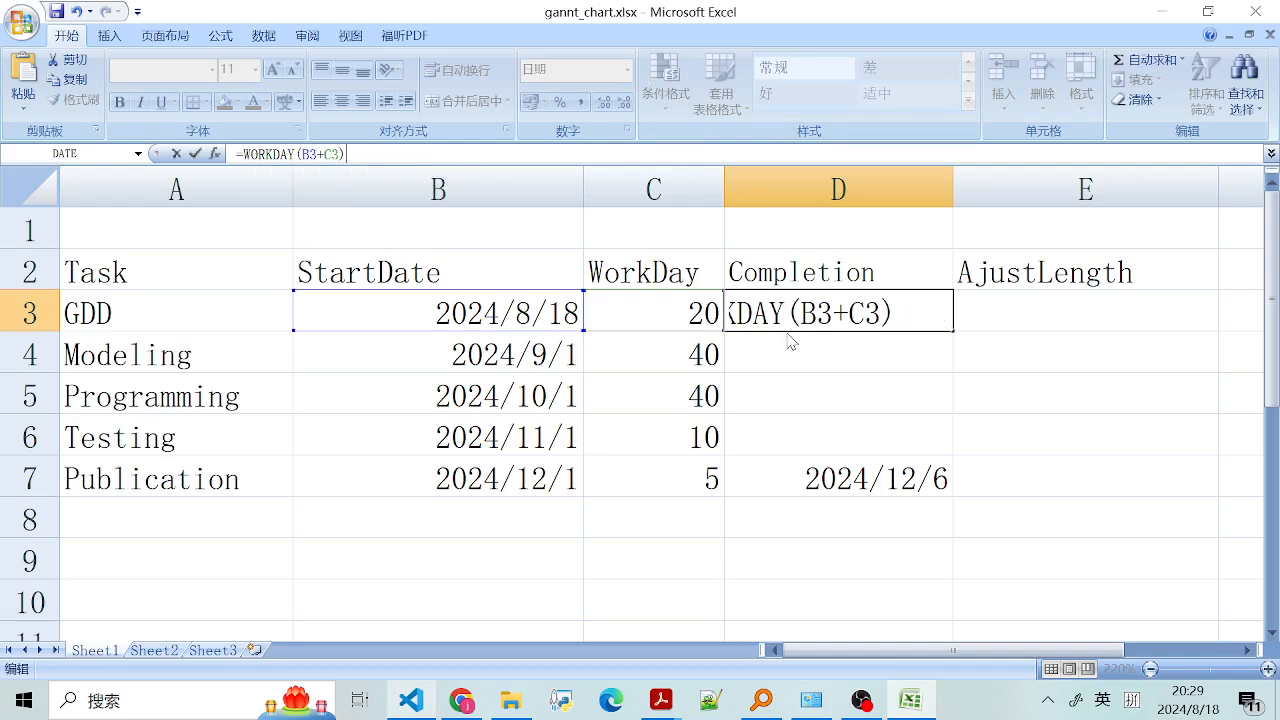
pyautogui.press('Return')
pyautogui.click(642, 399)
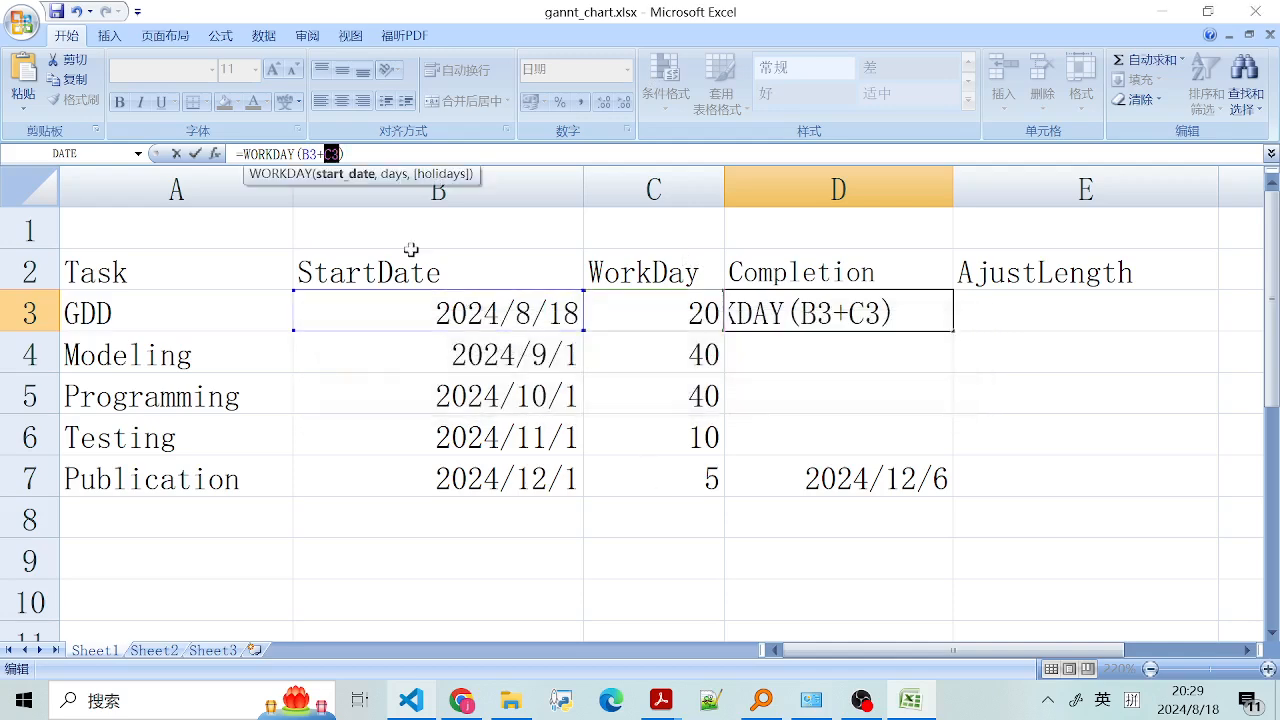
# - Replace the plus sign in the D3 formula with a comma, giving =WORKDAY(B3,C3)
pyautogui.click(325, 155)
pyautogui.press('BackSpace')
pyautogui.write(',')
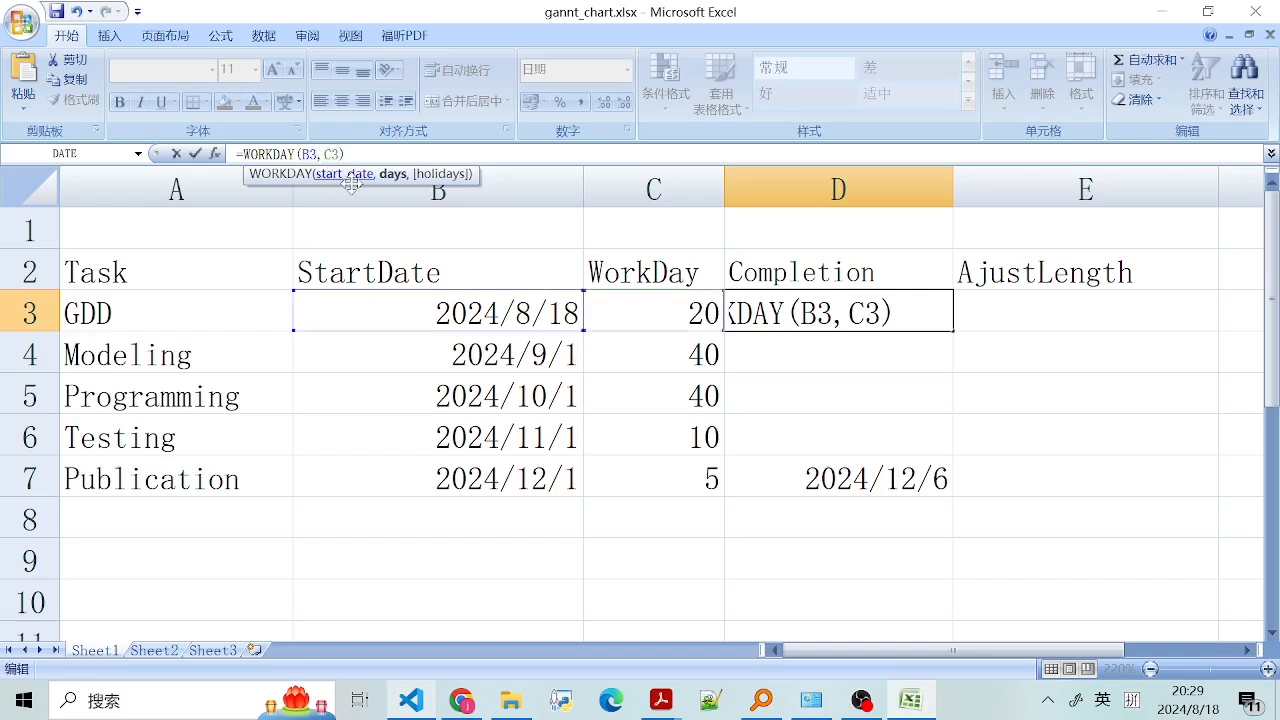
pyautogui.click(623, 372)
pyautogui.click(818, 282)
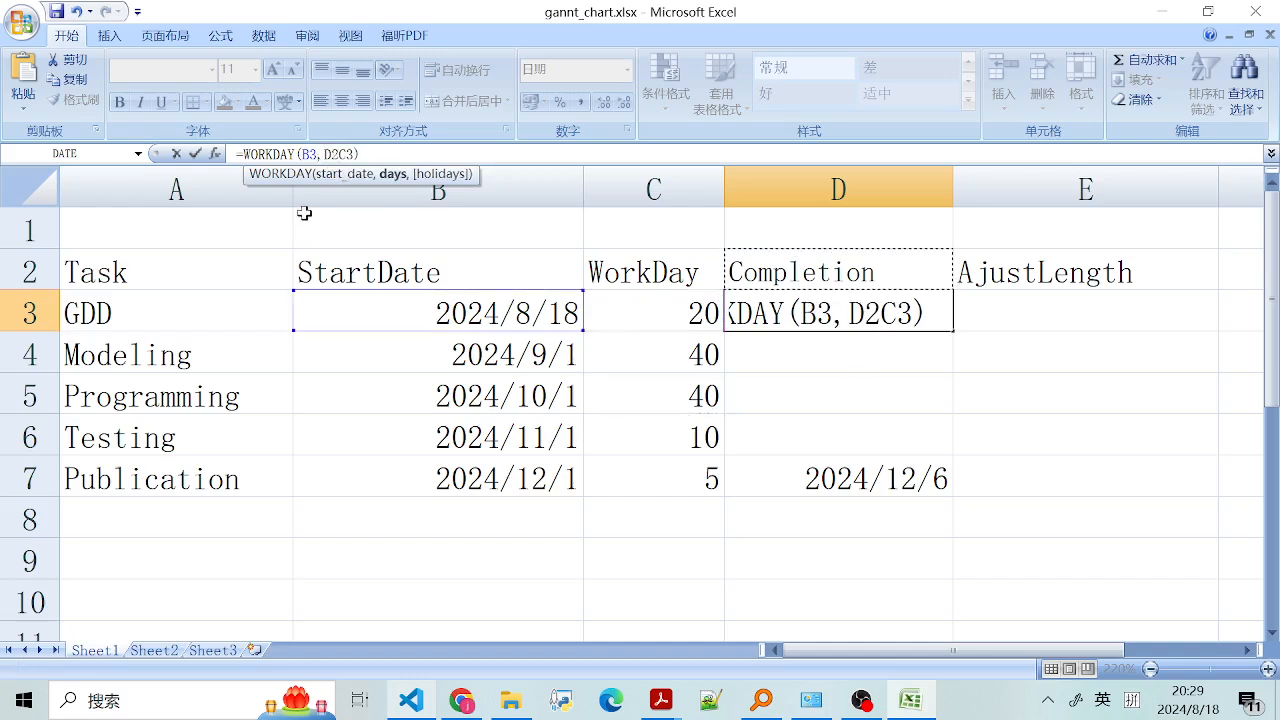
pyautogui.press('BackSpace')
pyautogui.press('BackSpace')
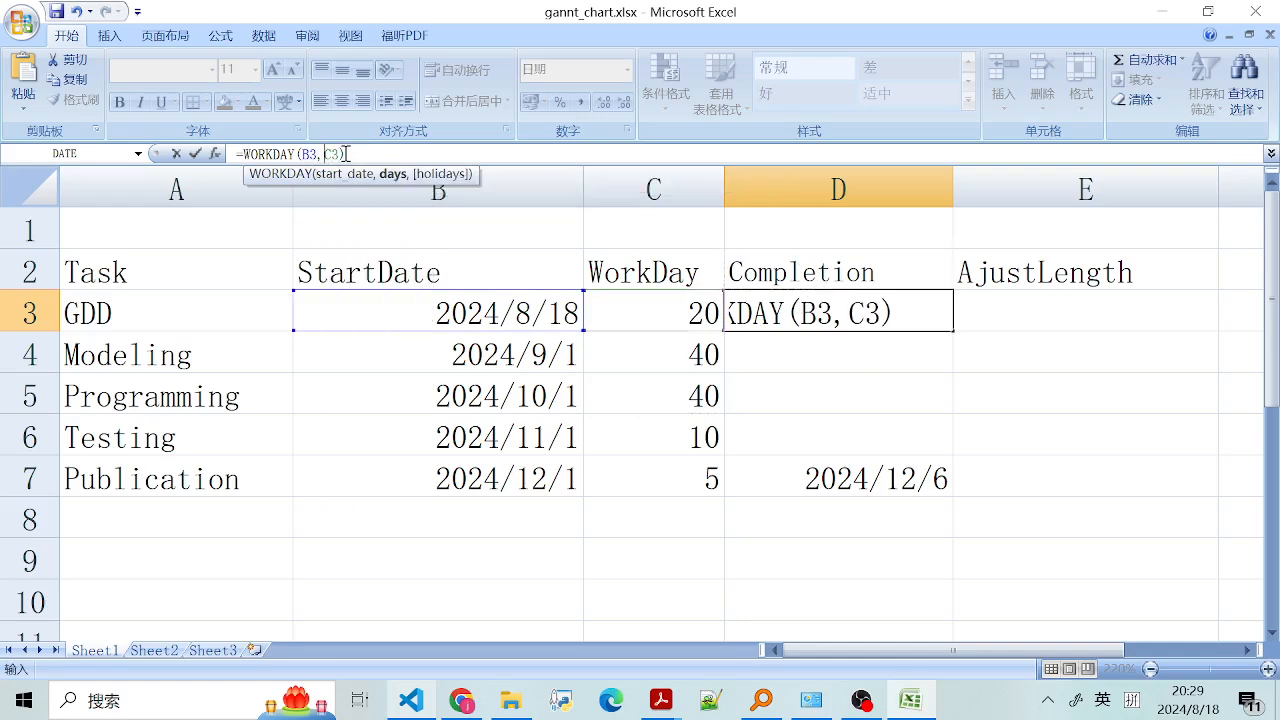
pyautogui.click(562, 316)
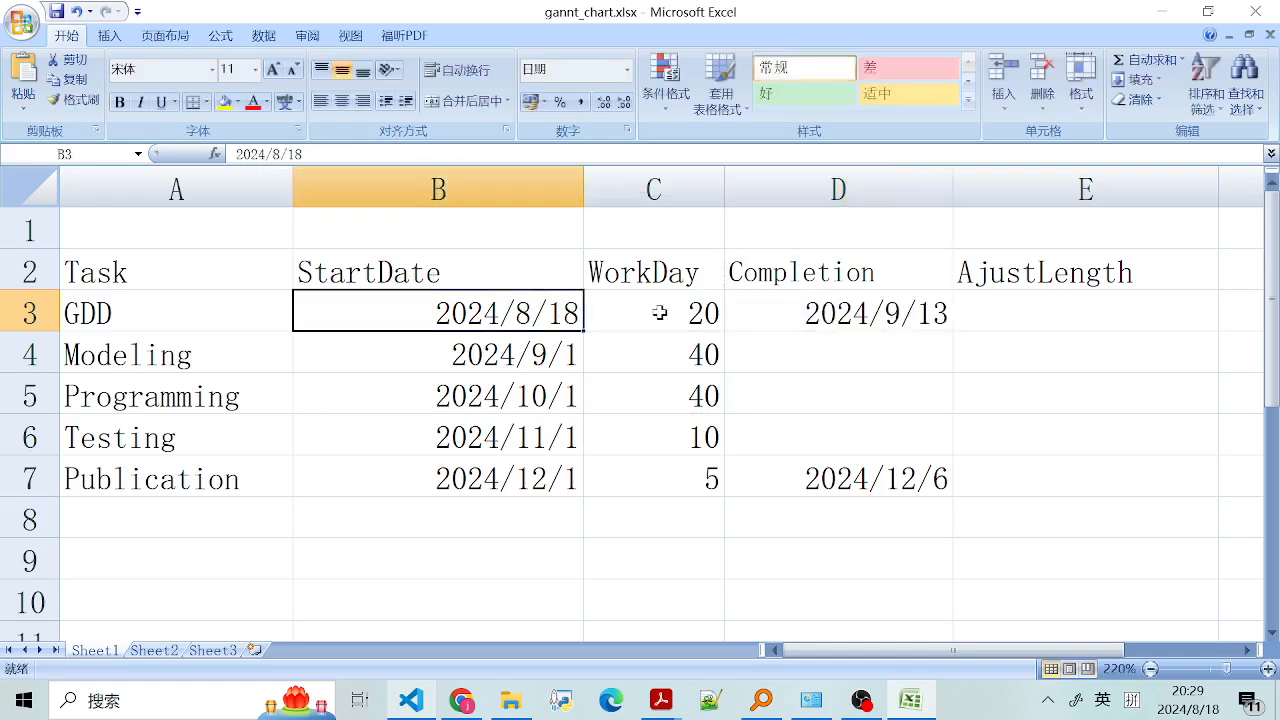
pyautogui.click(905, 298)
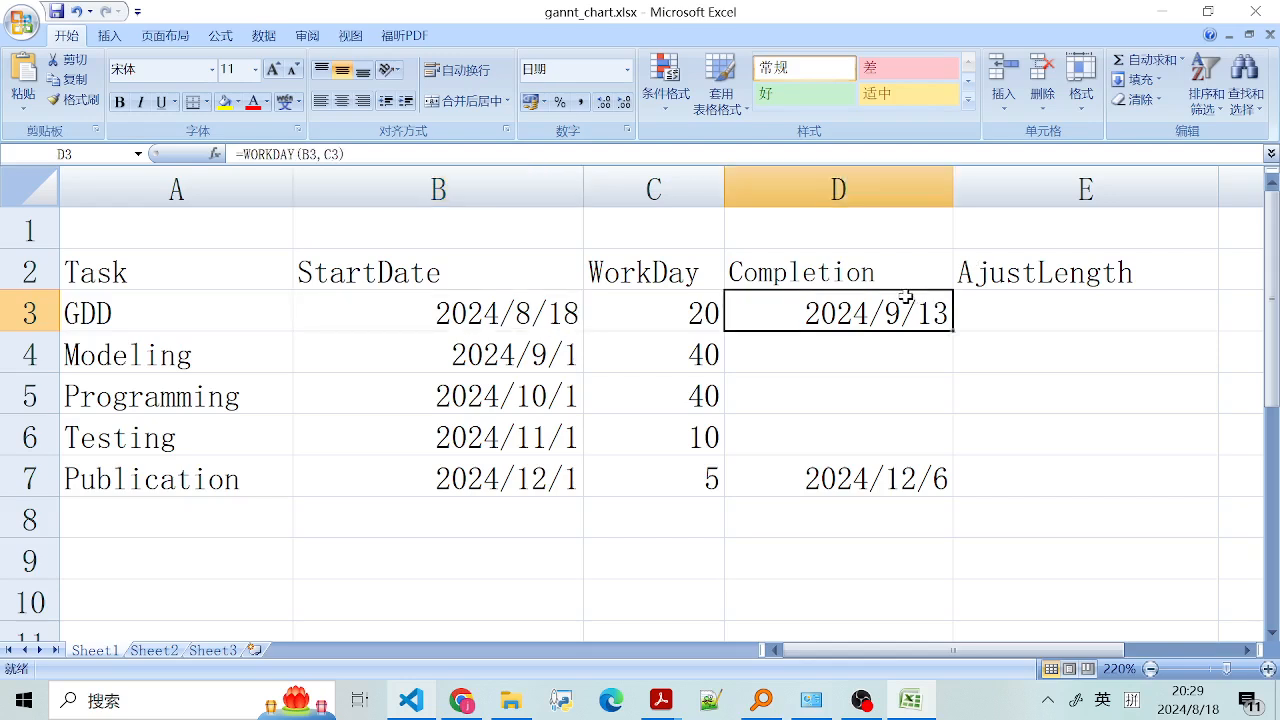
# - Change the Publication completion formula in D7 to =WORKDAY(B7,C7)
pyautogui.click(829, 481)
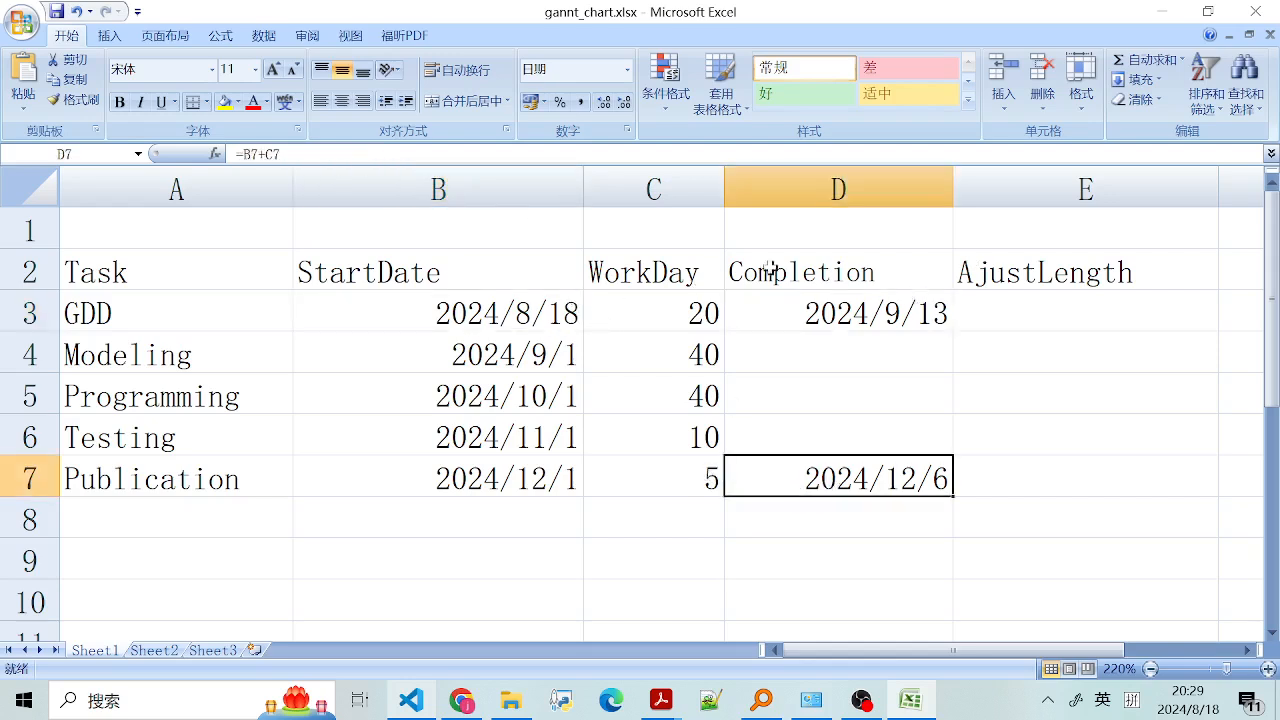
pyautogui.click(900, 308)
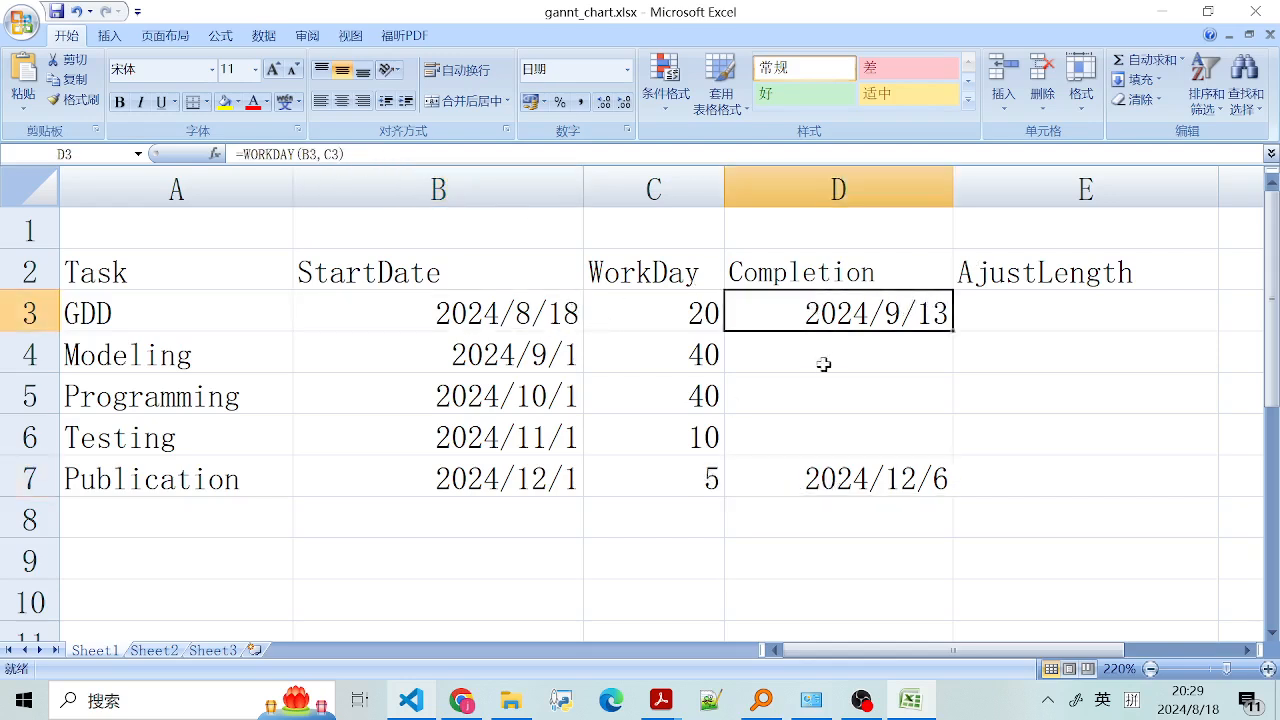
pyautogui.click(740, 476)
pyautogui.click(243, 155)
pyautogui.write('W')
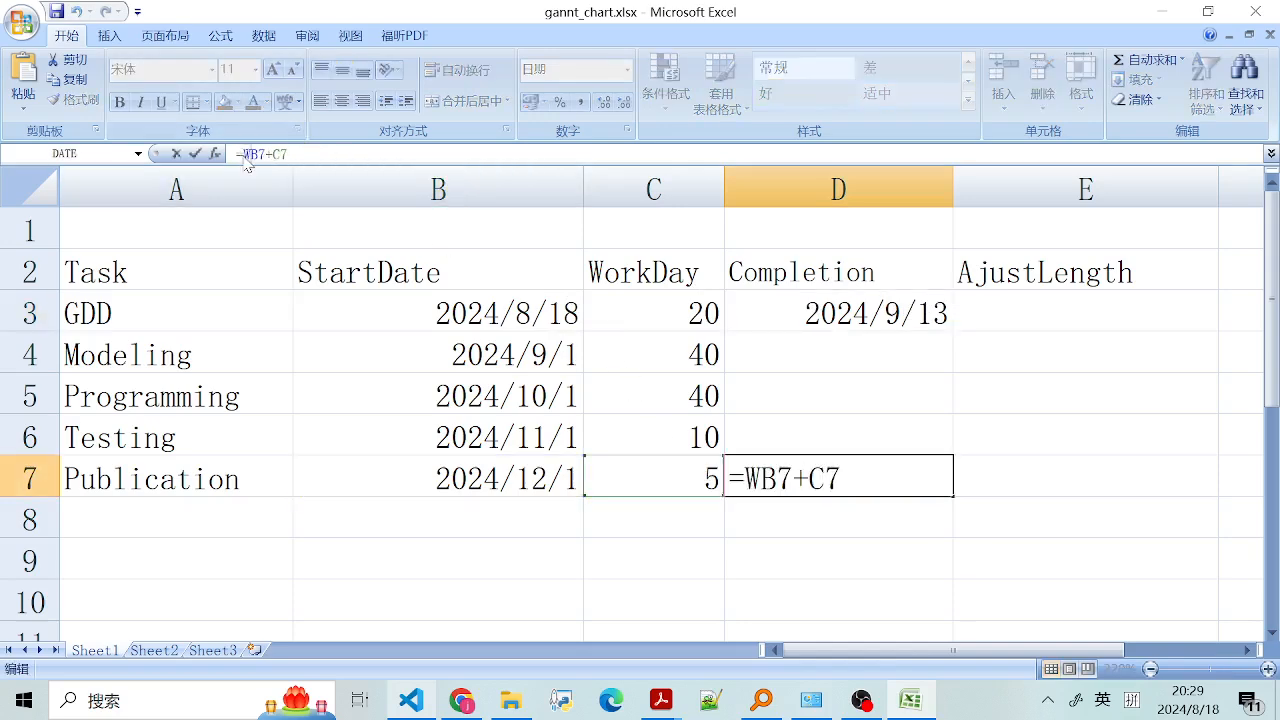
pyautogui.write('ORKDAY(')
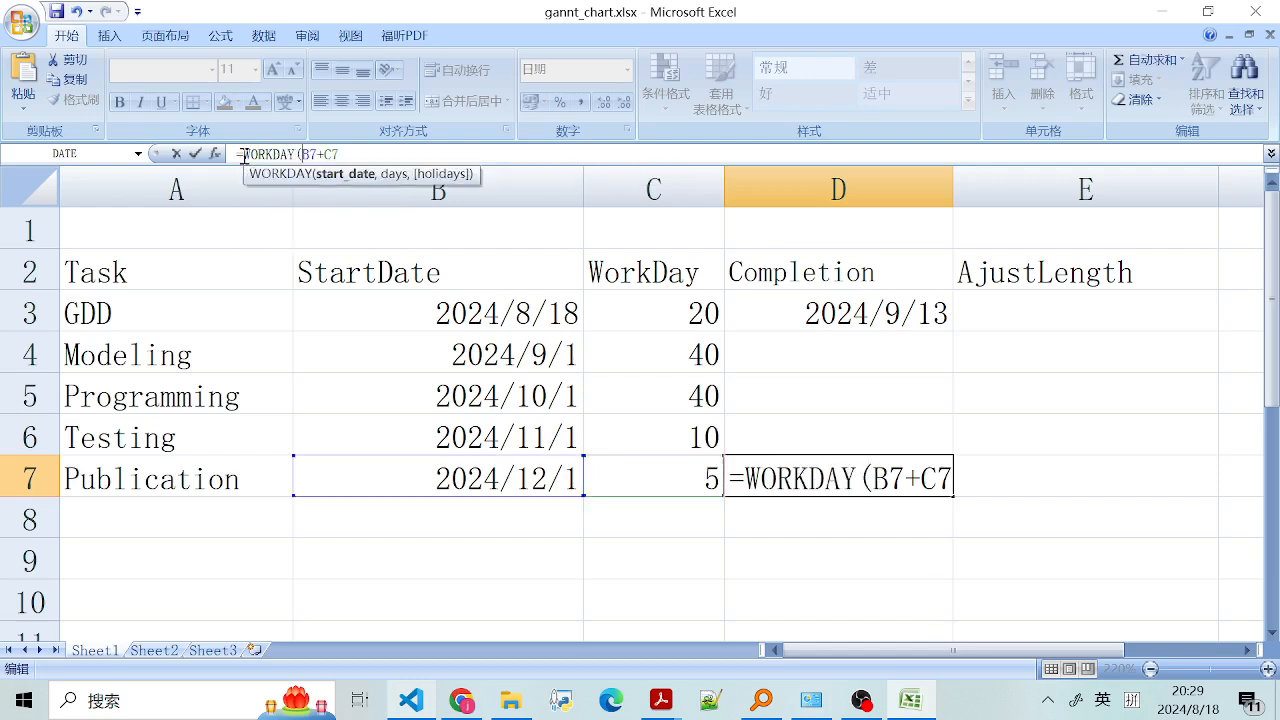
pyautogui.press('Right')
pyautogui.press('Right')
pyautogui.press('Delete')
pyautogui.write(',C7')
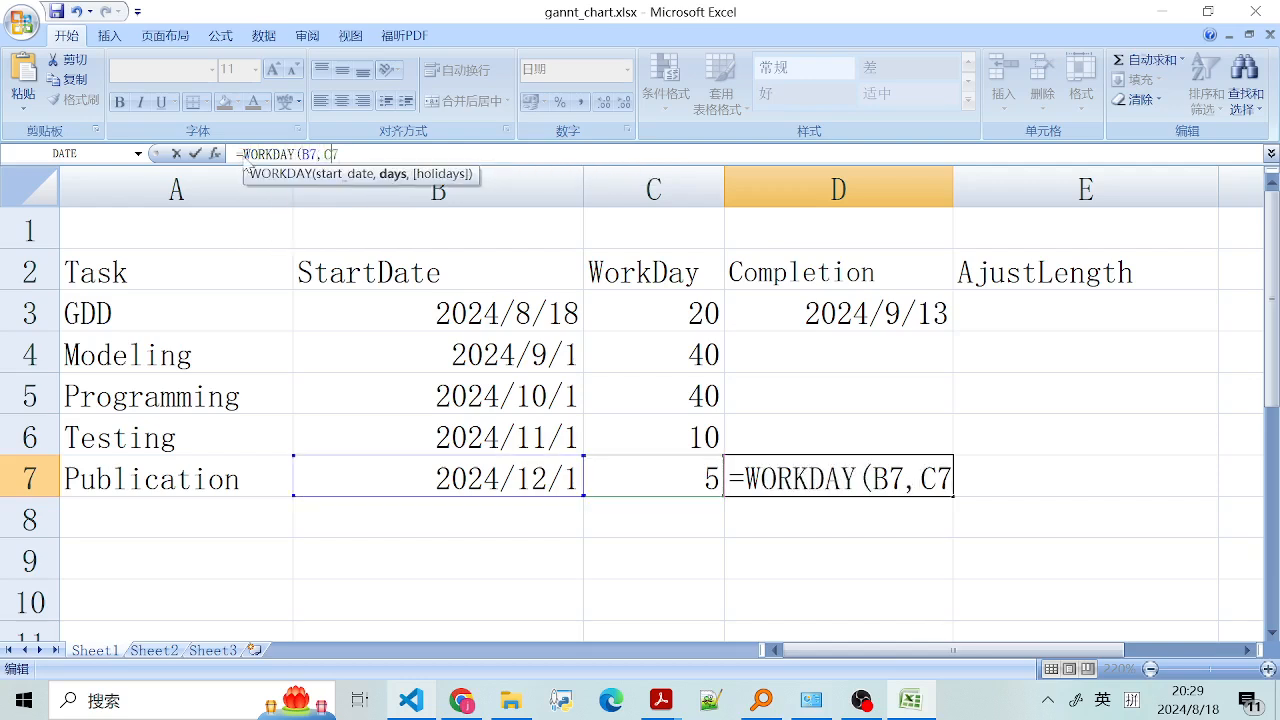
pyautogui.write(')')
pyautogui.click(655, 362)
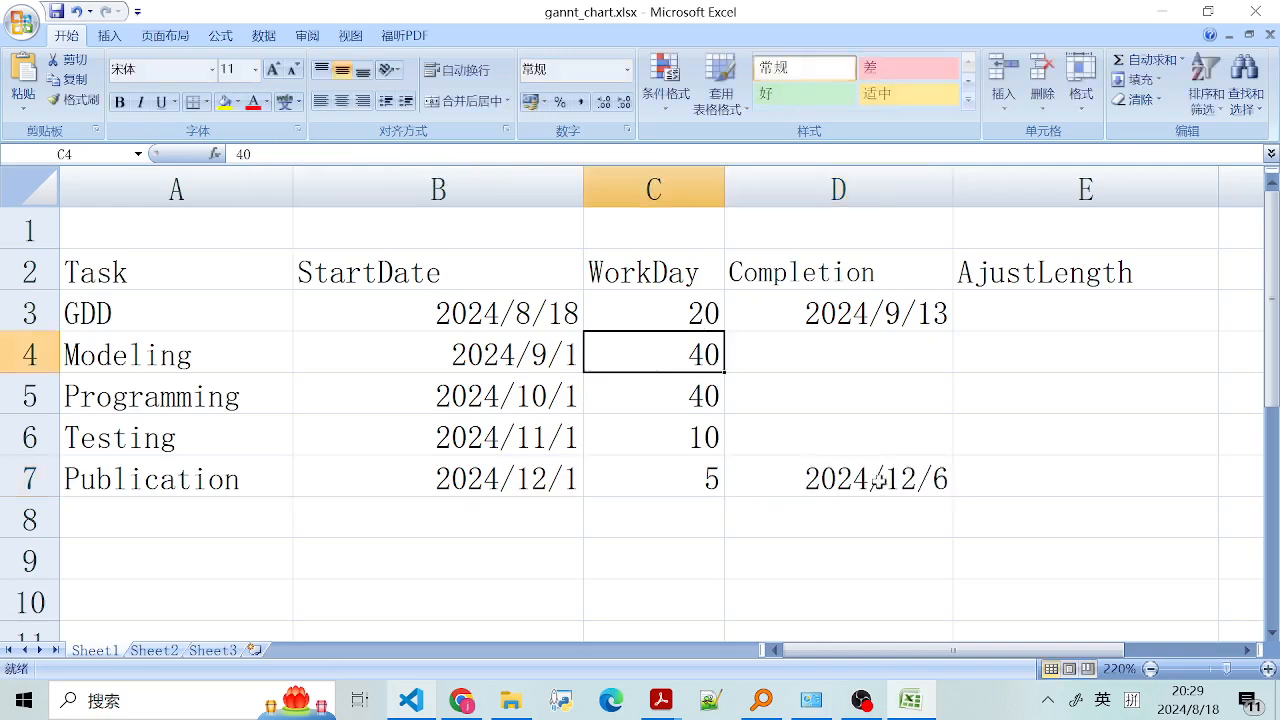
# - Compare the completion formulas in D3 and D7 with the start dates and workdays they refer to
pyautogui.click(829, 477)
pyautogui.click(840, 437)
pyautogui.click(838, 312)
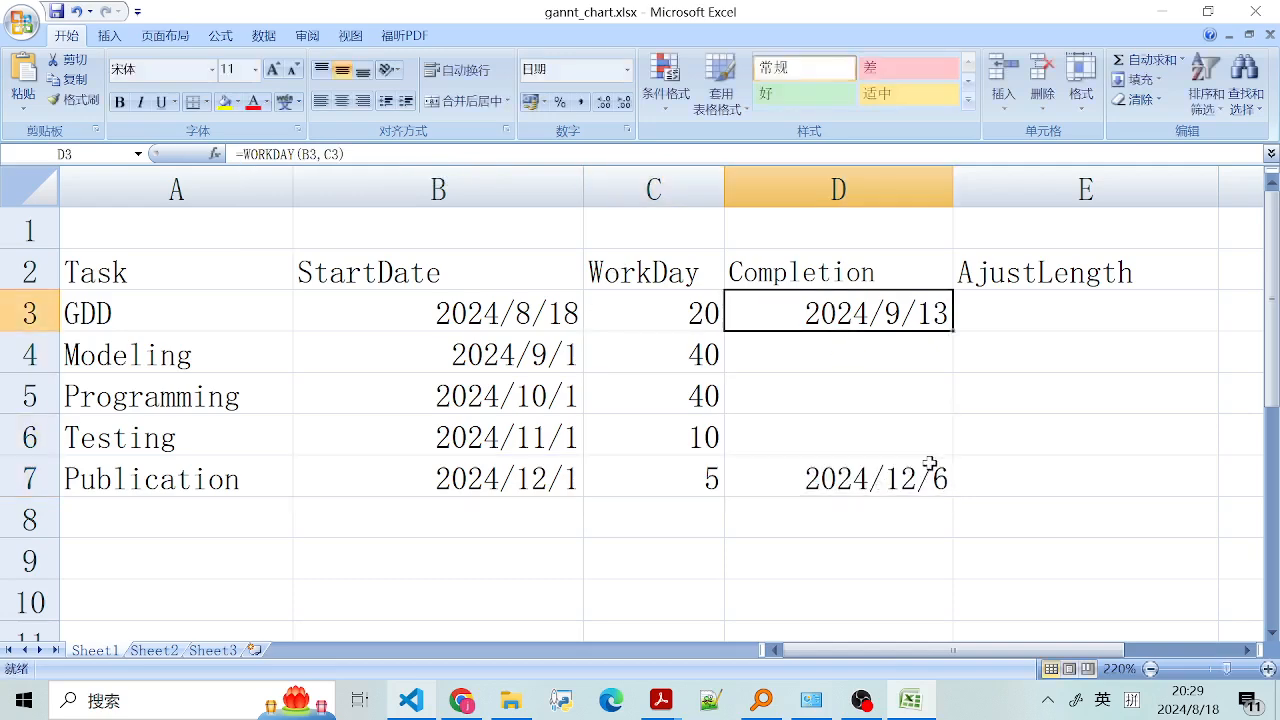
pyautogui.click(880, 485)
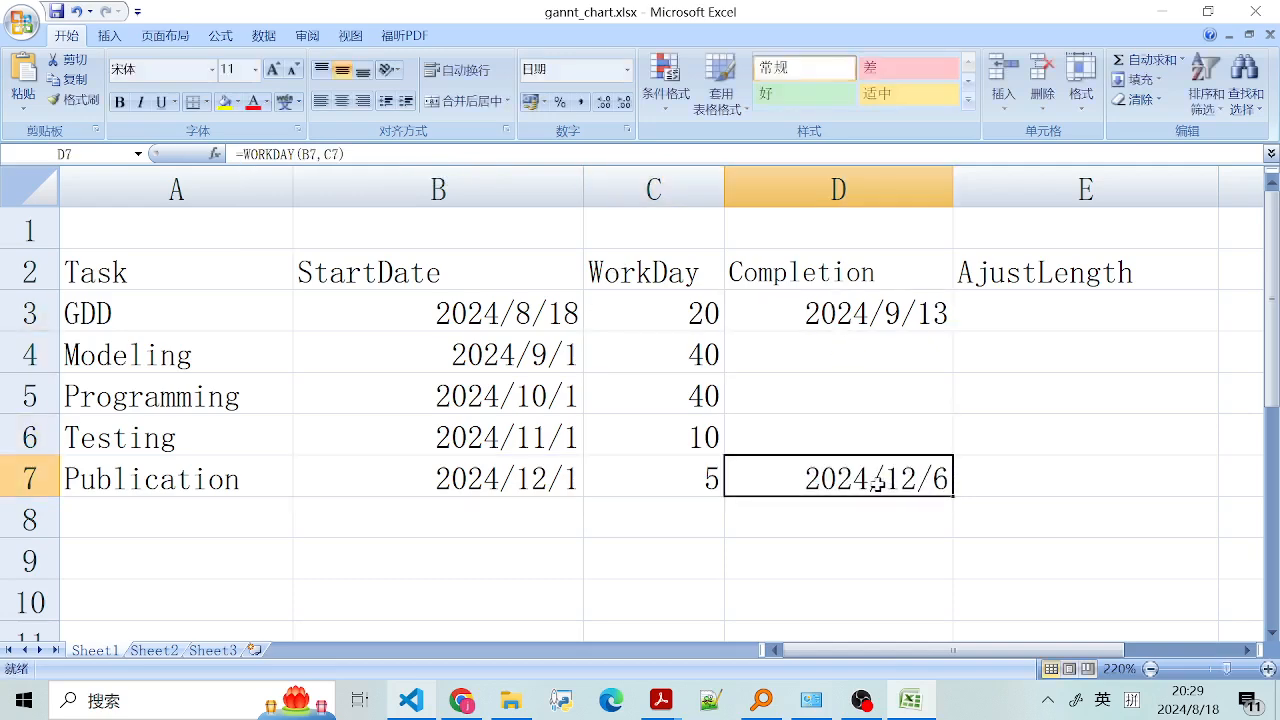
pyautogui.click(826, 316)
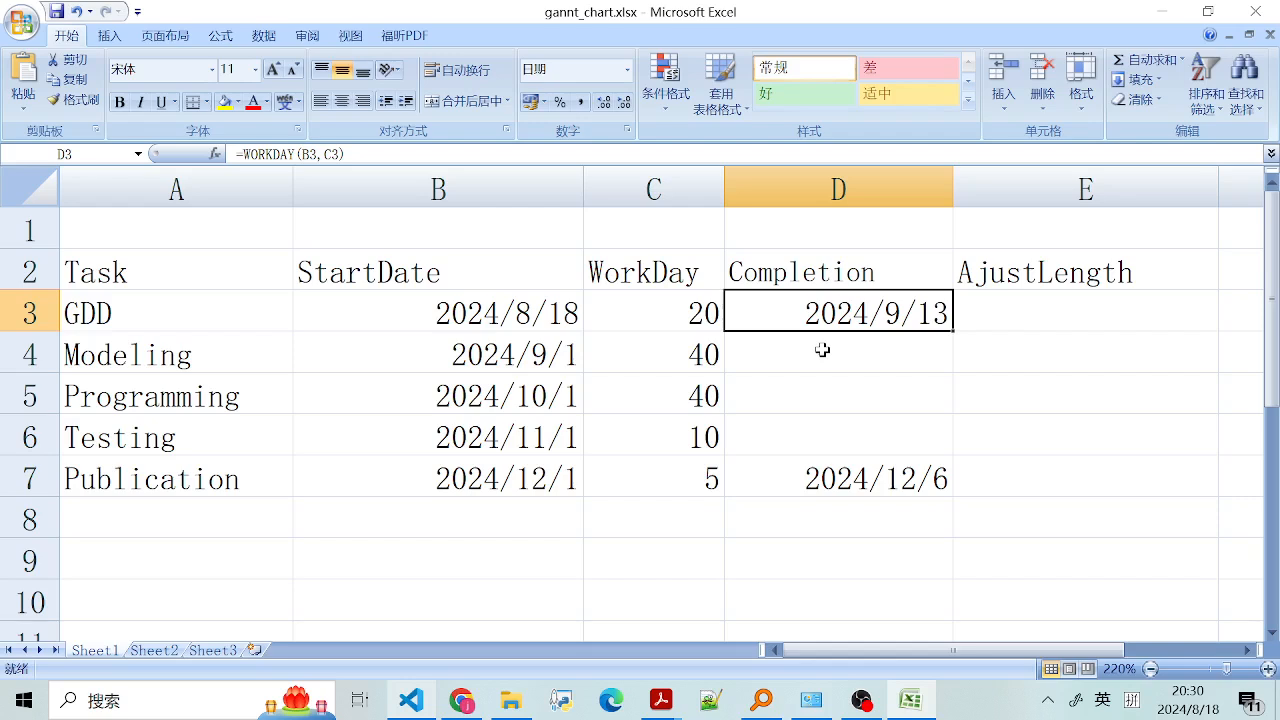
pyautogui.click(683, 315)
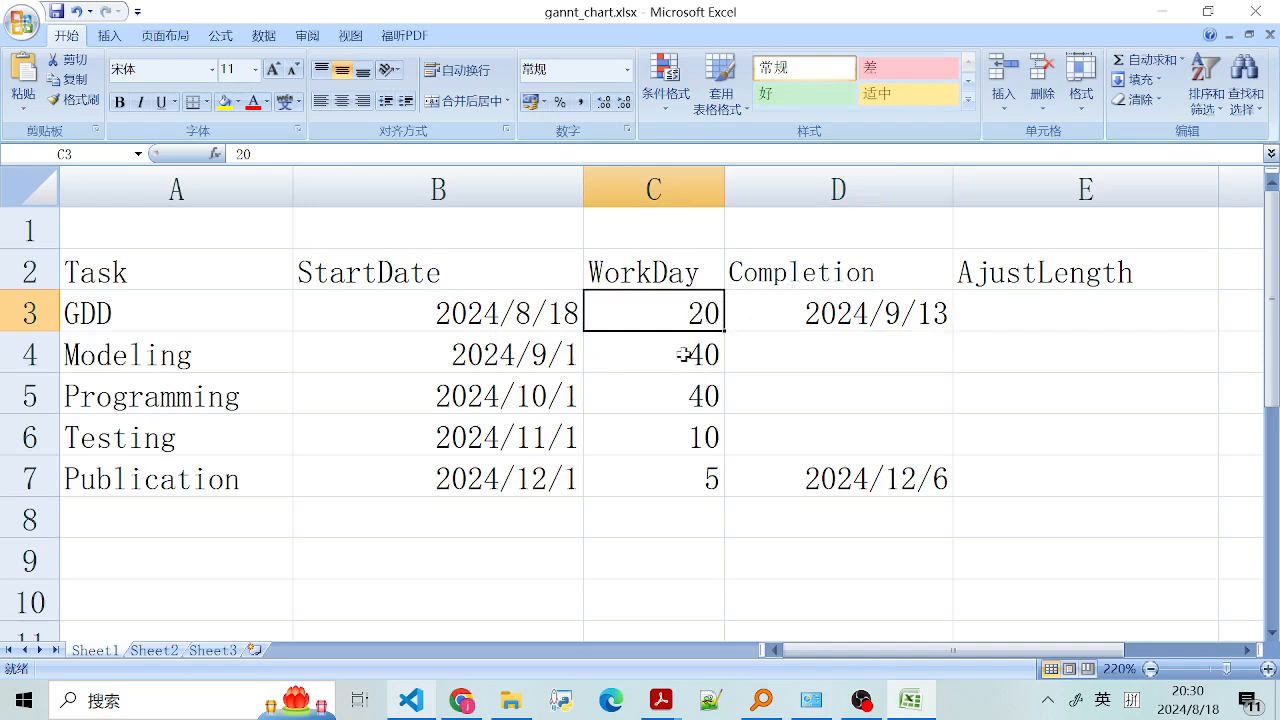
pyautogui.click(485, 318)
pyautogui.click(676, 340)
pyautogui.click(838, 338)
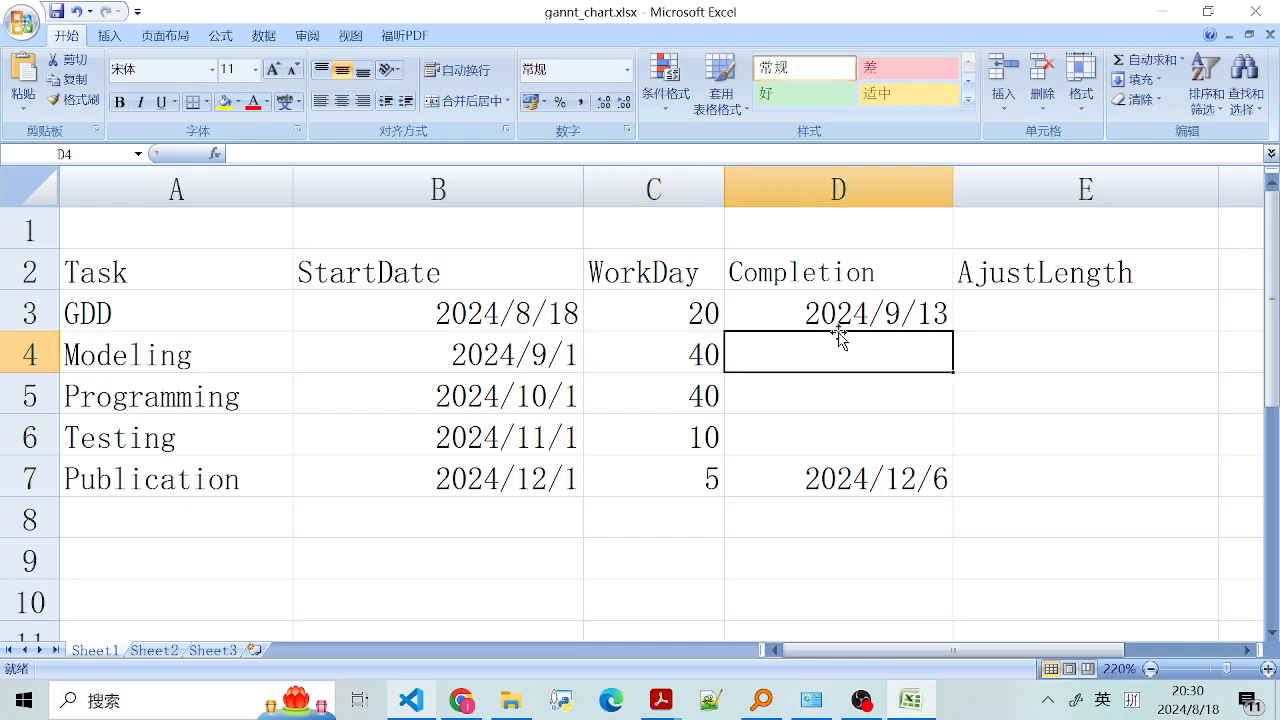
# - Fill the WORKDAY formula from D3 down through D7 for all tasks
pyautogui.click(840, 315)
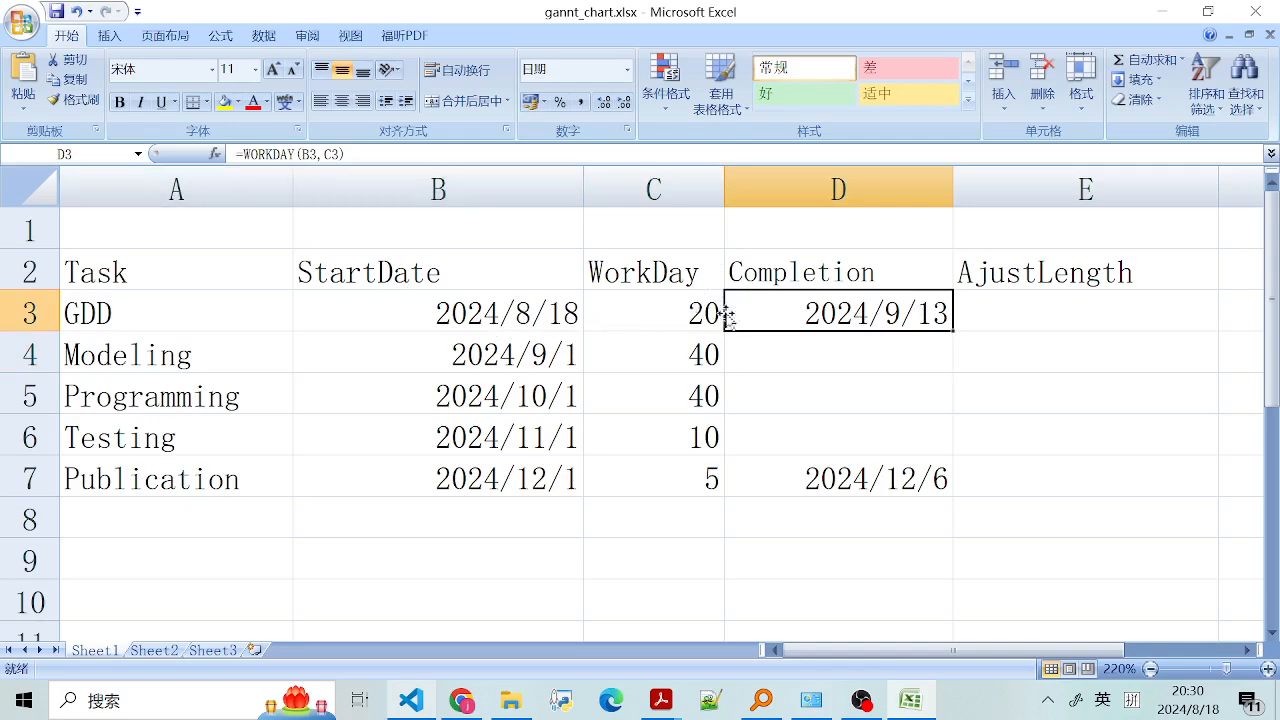
pyautogui.click(880, 380)
pyautogui.click(843, 480)
pyautogui.click(831, 360)
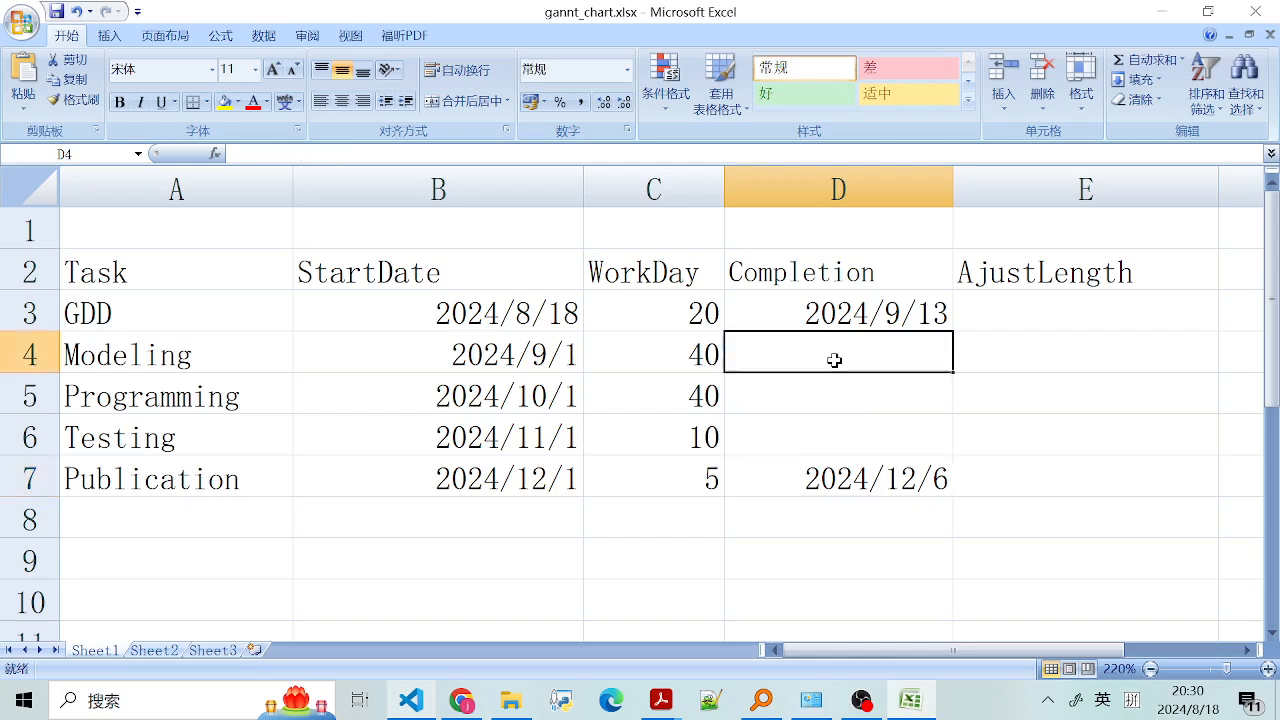
pyautogui.click(840, 306)
pyautogui.moveTo(955, 331); pyautogui.dragTo(950, 497)
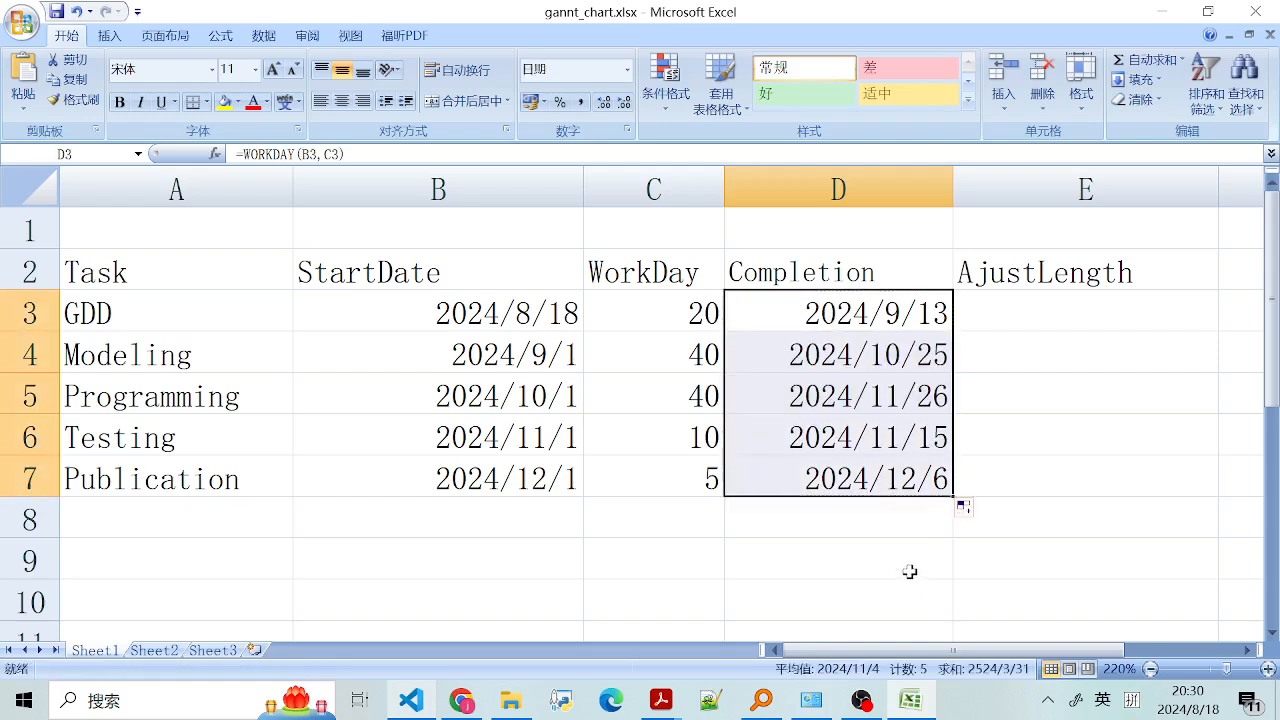
# - Examine the filled completion formulas in D3 to D7, checking each row's cell references
pyautogui.click(444, 408)
pyautogui.click(823, 416)
pyautogui.click(822, 316)
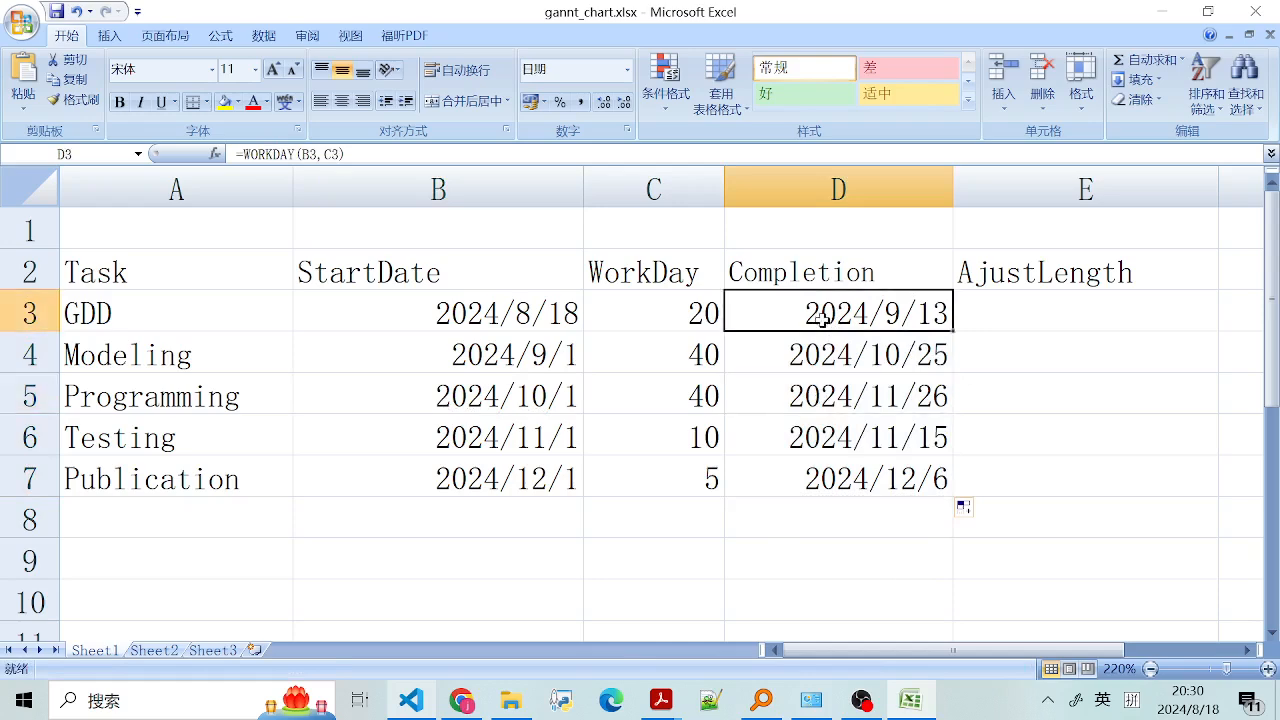
pyautogui.click(832, 350)
pyautogui.click(840, 398)
pyautogui.click(842, 445)
pyautogui.click(842, 481)
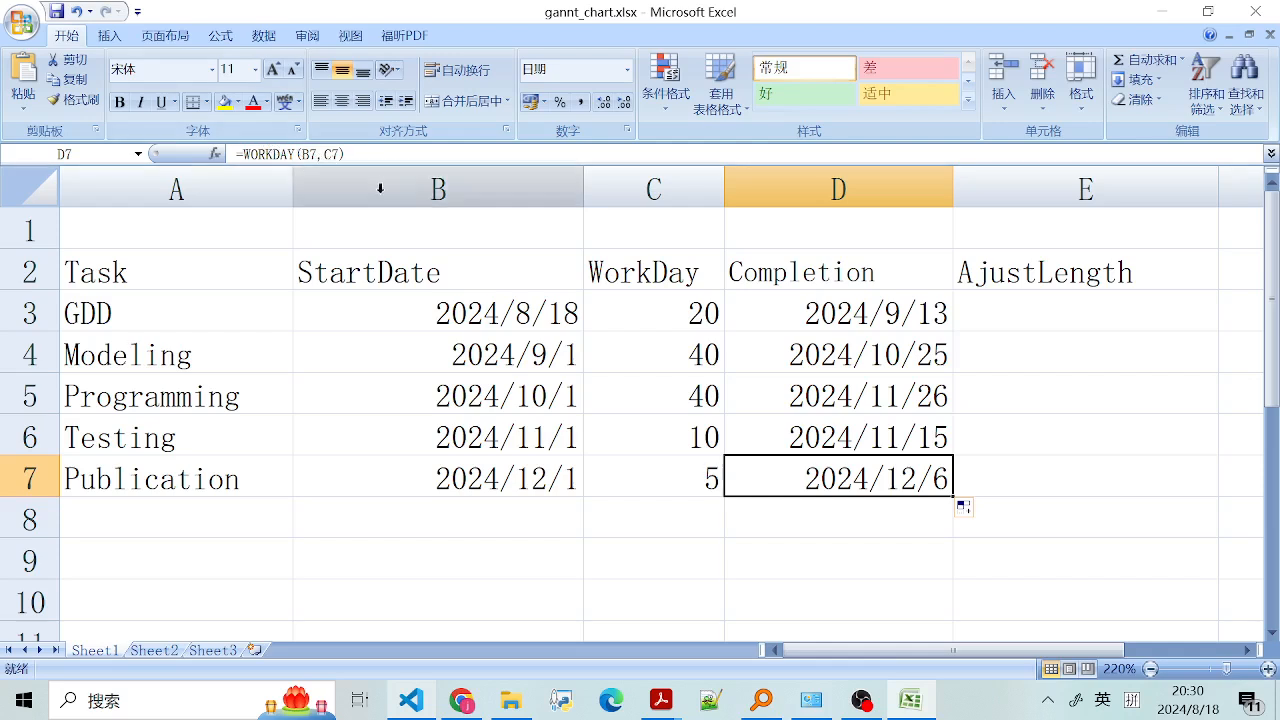
pyautogui.click(828, 380)
pyautogui.click(832, 306)
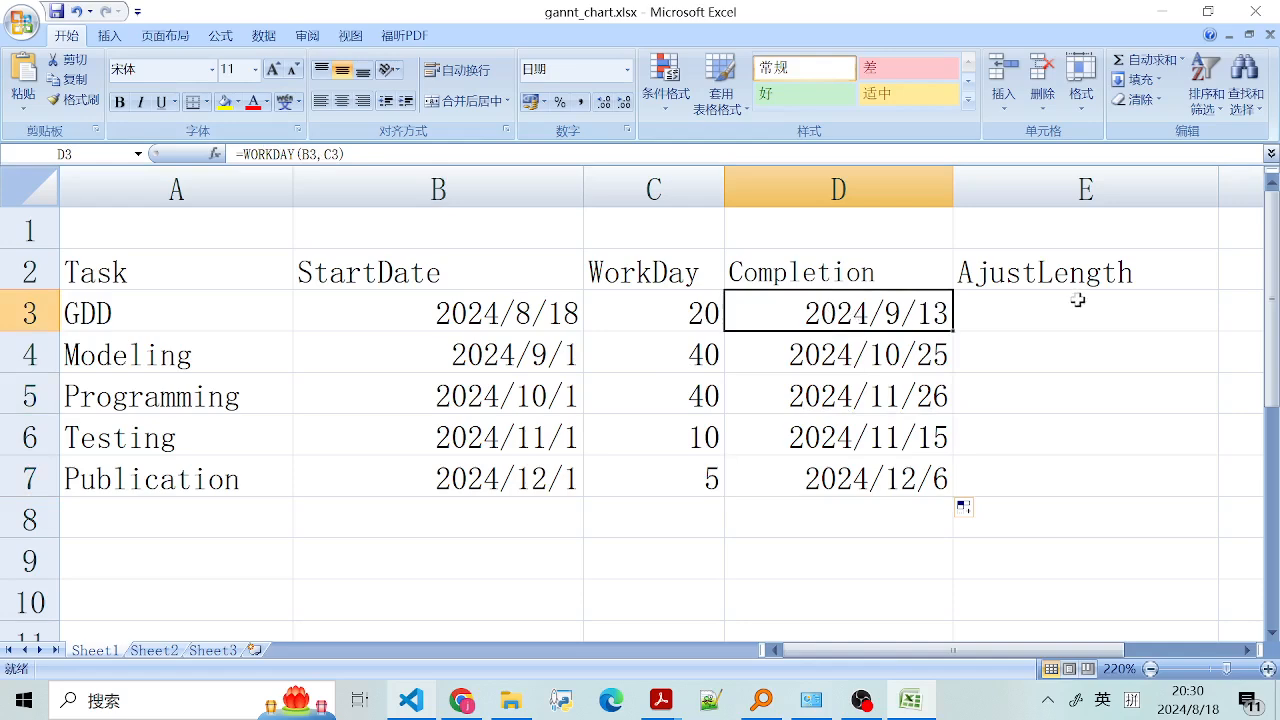
# - Calculate the GDD adjusted length in cell E3 with the formula =D3-B3
pyautogui.click(1019, 322)
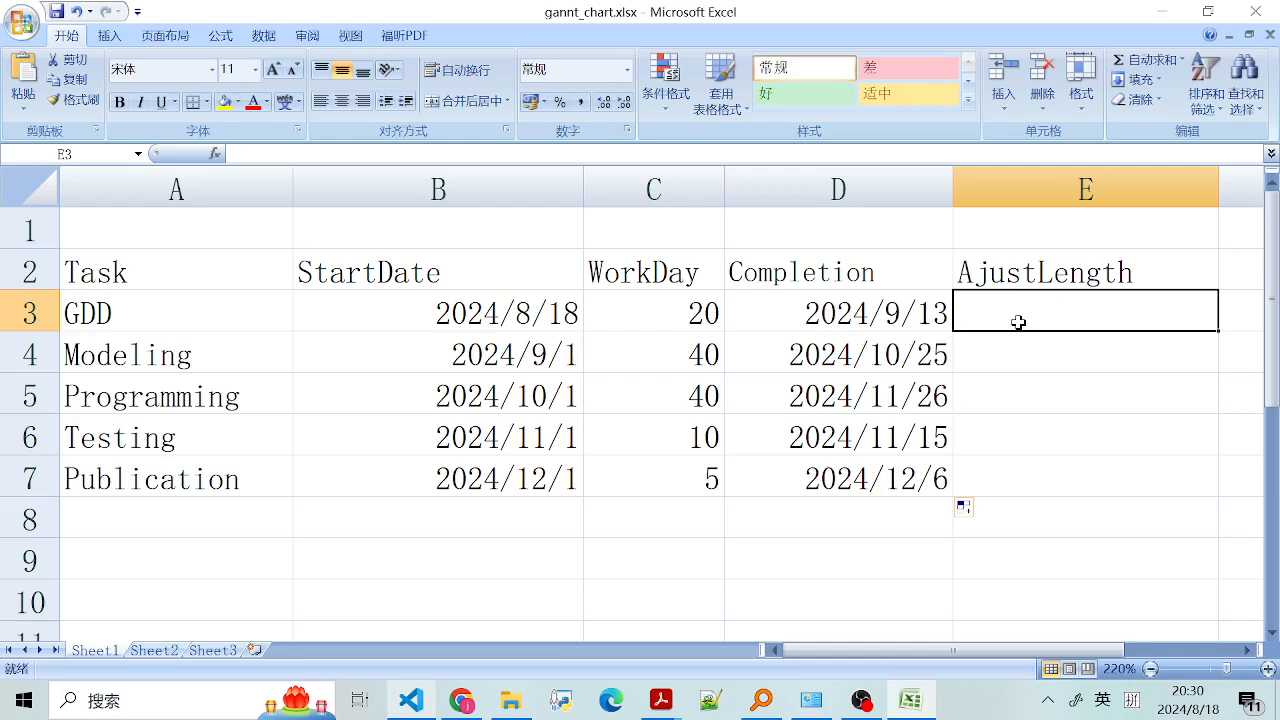
pyautogui.click(366, 147)
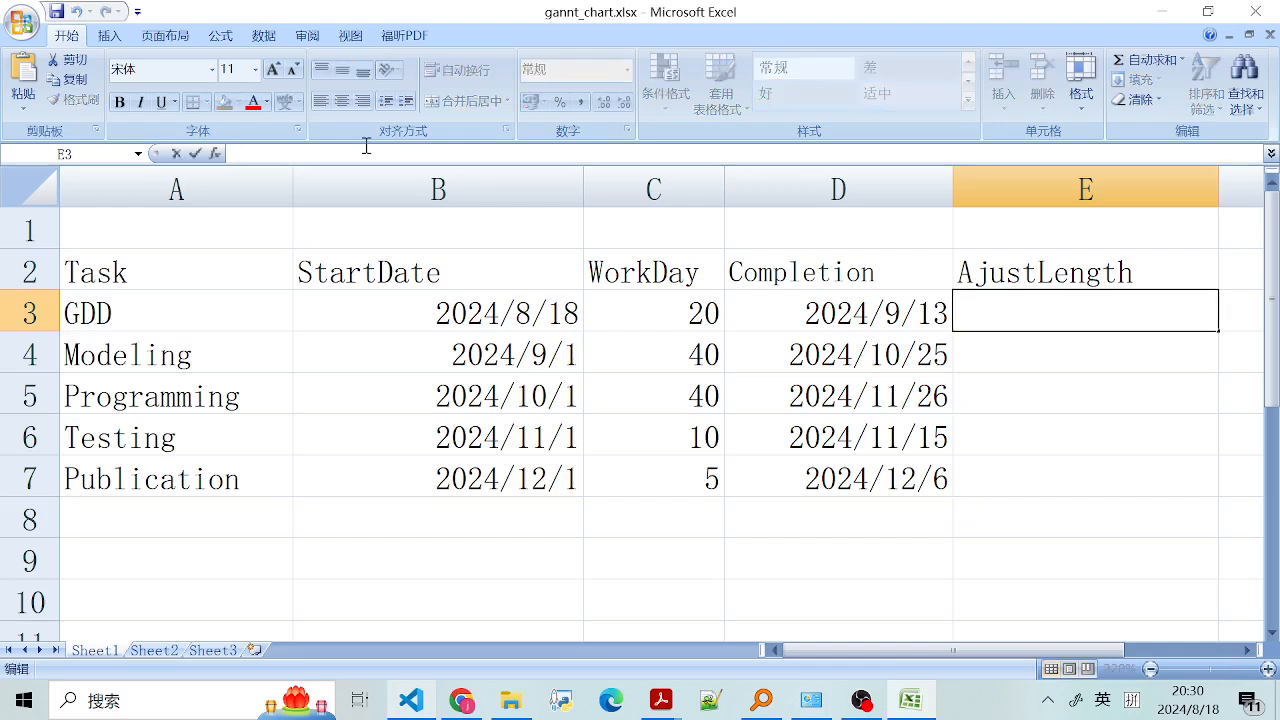
pyautogui.write('=d')
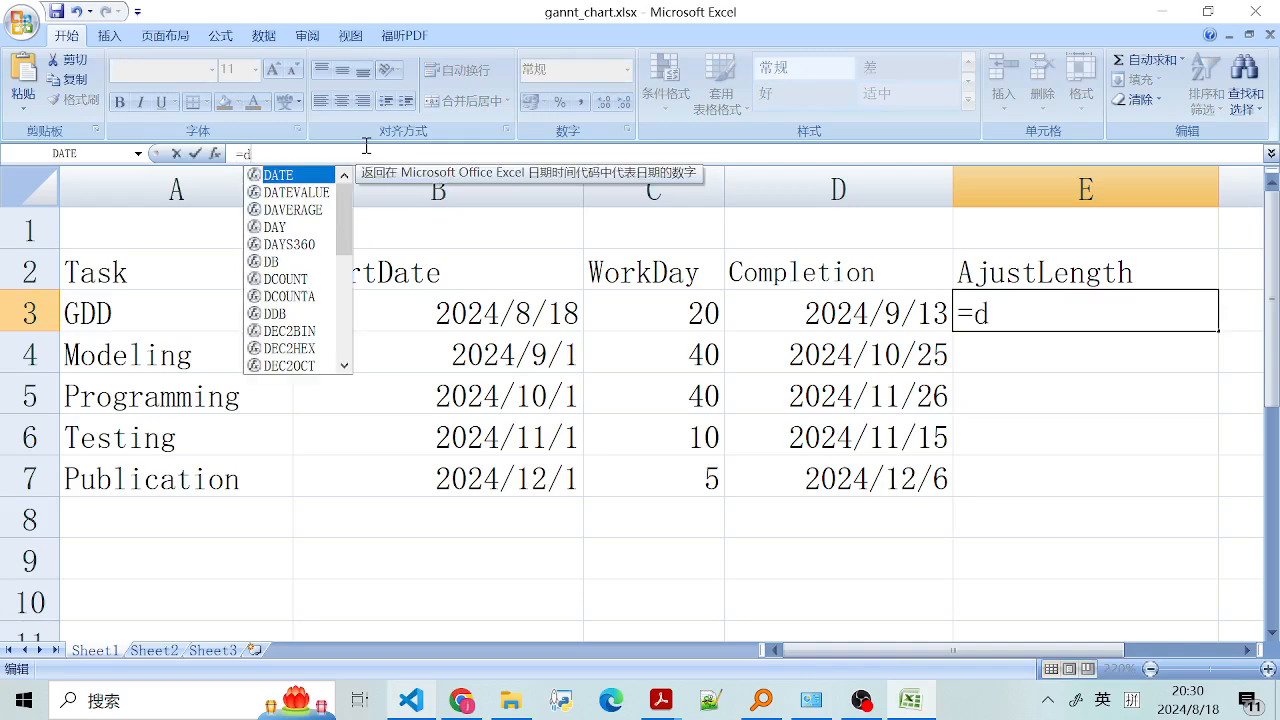
pyautogui.press('BackSpace')
pyautogui.write('D3-B3')
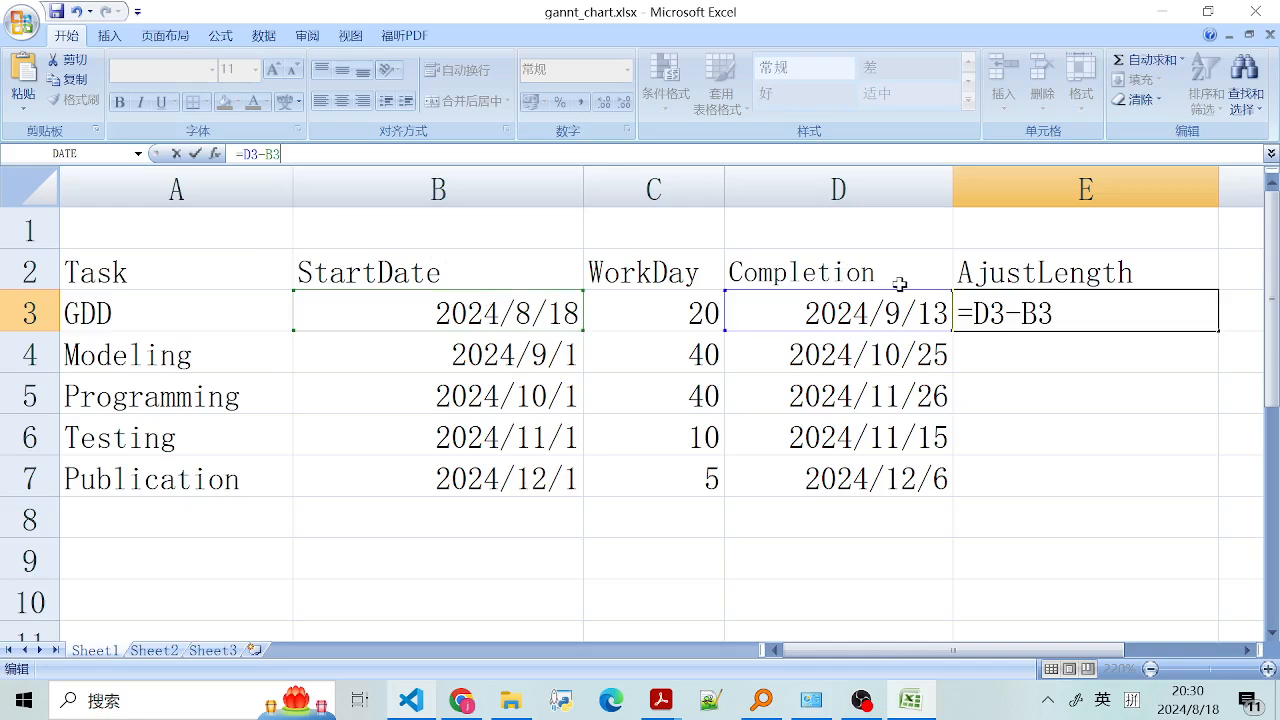
pyautogui.press('Return')
# - Fill the adjusted length formula from E3 down through E7
pyautogui.click(1046, 270)
pyautogui.click(1063, 323)
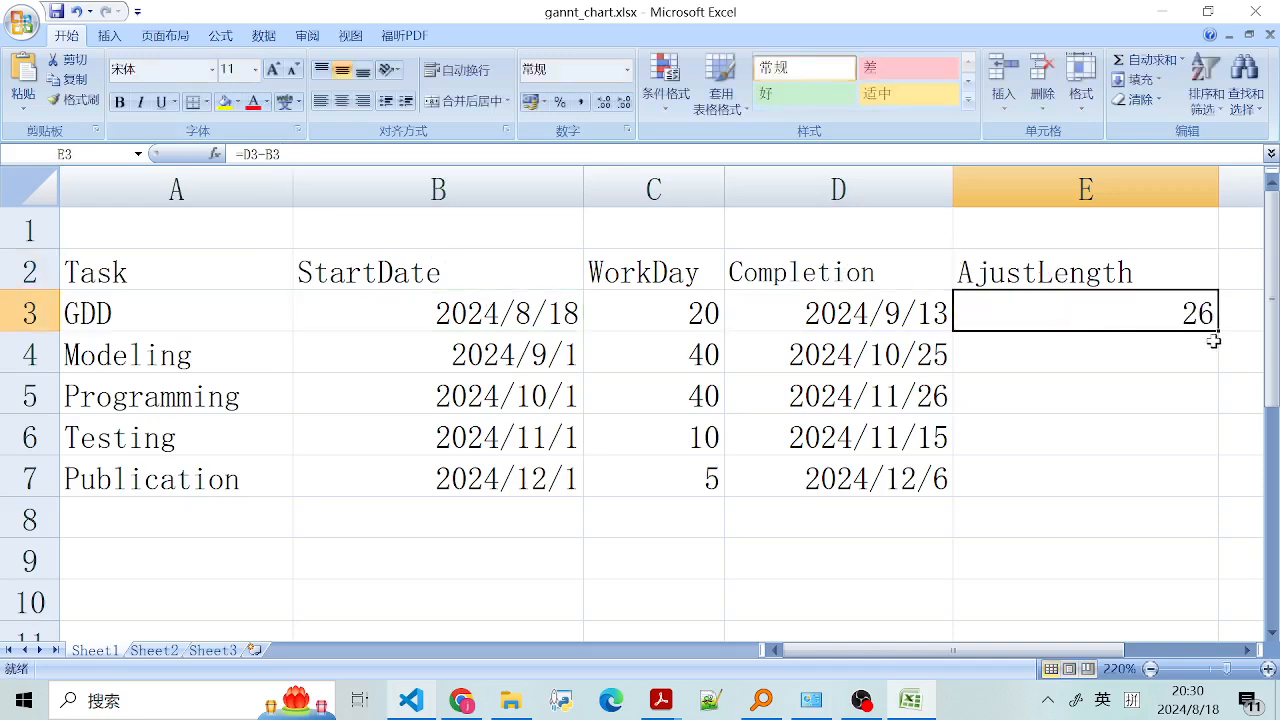
pyautogui.moveTo(1218, 333); pyautogui.dragTo(1226, 500)
pyautogui.click(1132, 438)
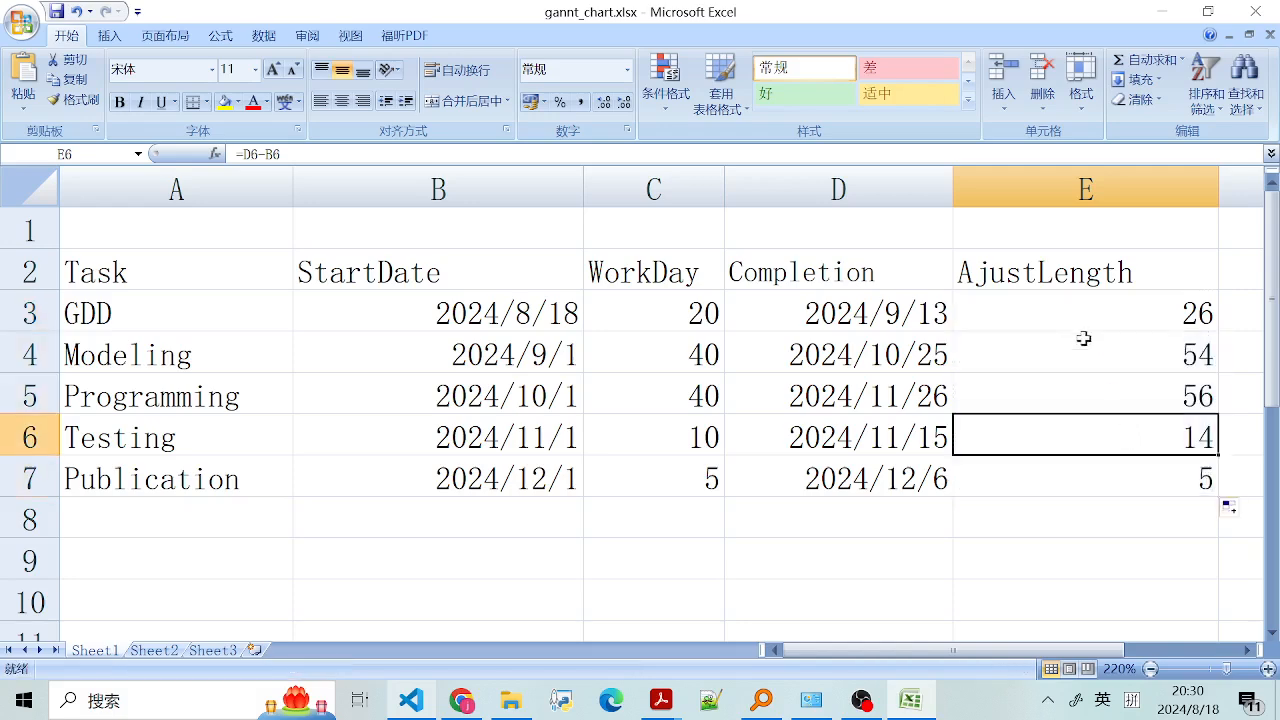
# - Compare the adjusted lengths in column E with the workdays, dates and completion formula in the Publication row
pyautogui.click(1086, 340)
pyautogui.click(1063, 441)
pyautogui.click(1046, 343)
pyautogui.click(1036, 294)
pyautogui.click(1034, 436)
pyautogui.click(1054, 322)
pyautogui.click(1040, 418)
pyautogui.click(505, 476)
pyautogui.click(686, 484)
pyautogui.click(786, 486)
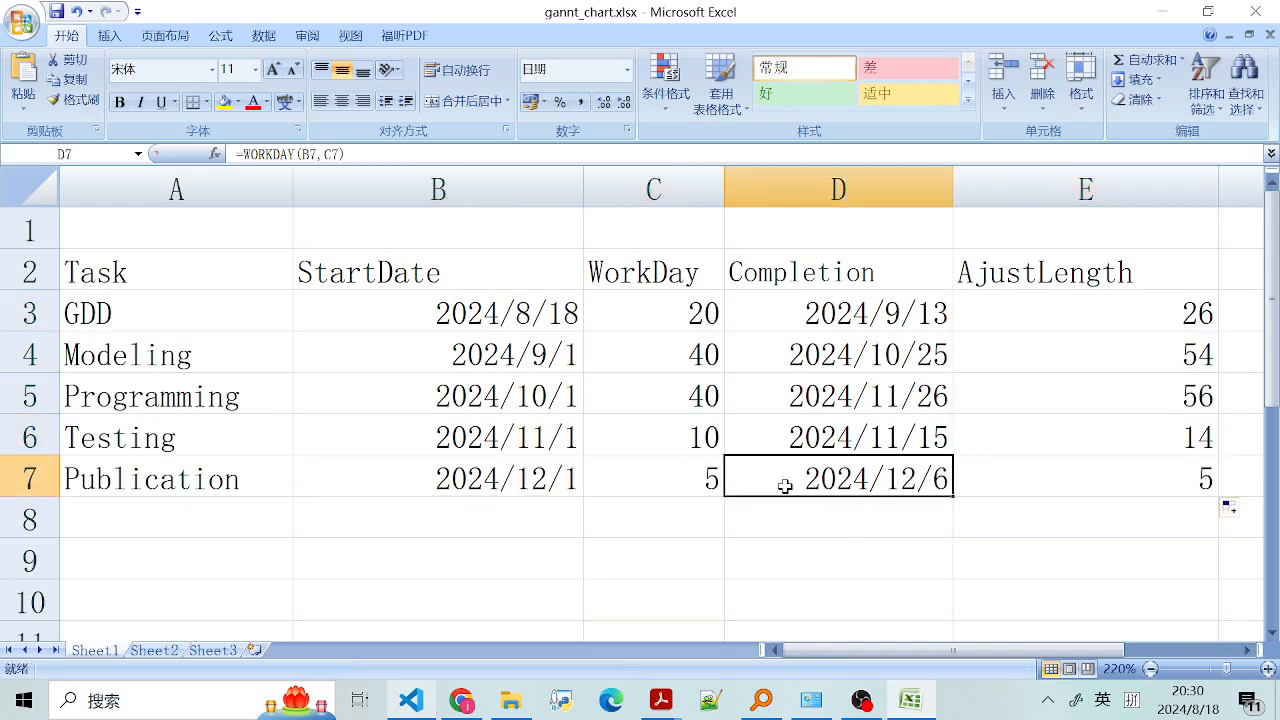
pyautogui.click(680, 476)
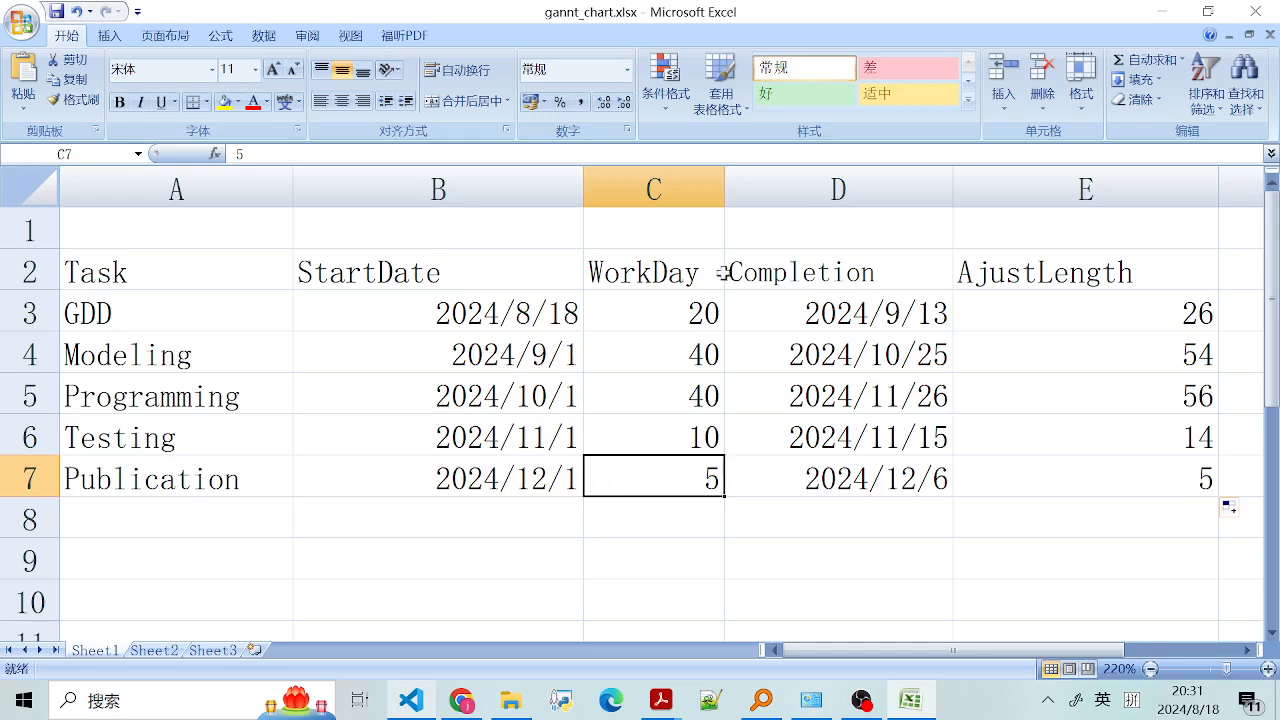
# - Check the working days after Publication's start date in the system calendar for December 2024
pyautogui.click(1048, 700)
pyautogui.click(1021, 709)
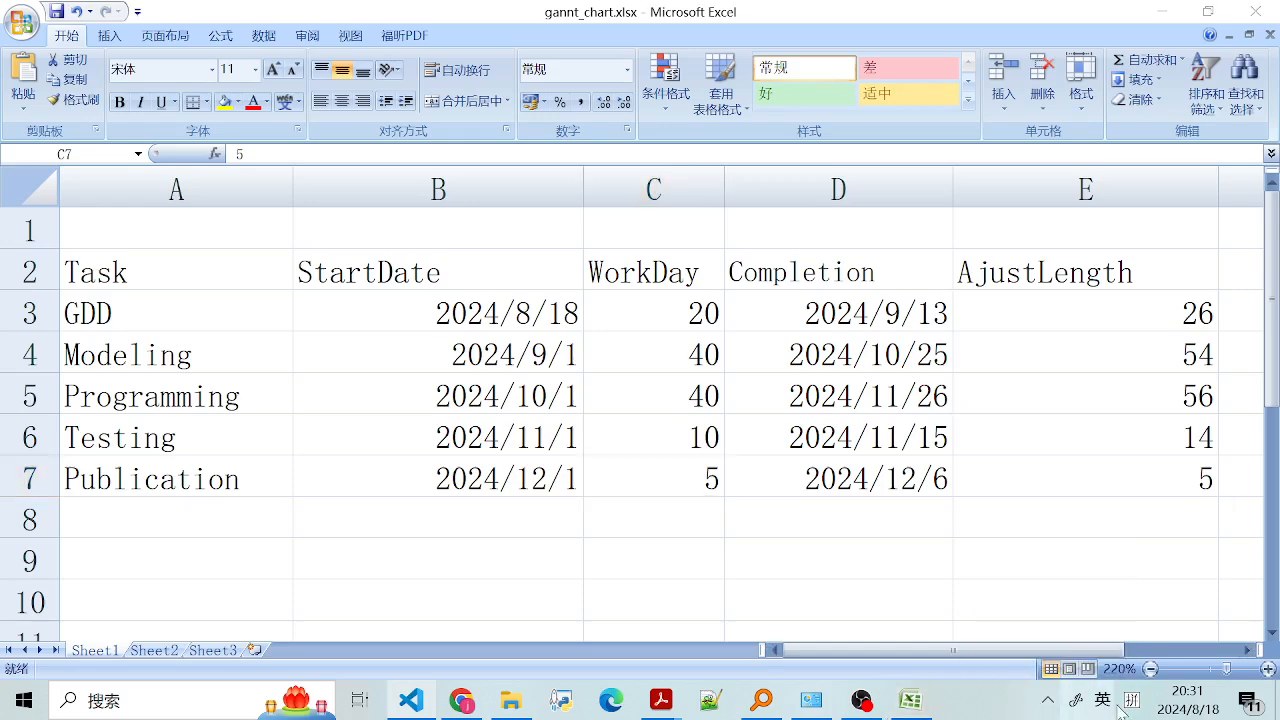
pyautogui.click(1197, 710)
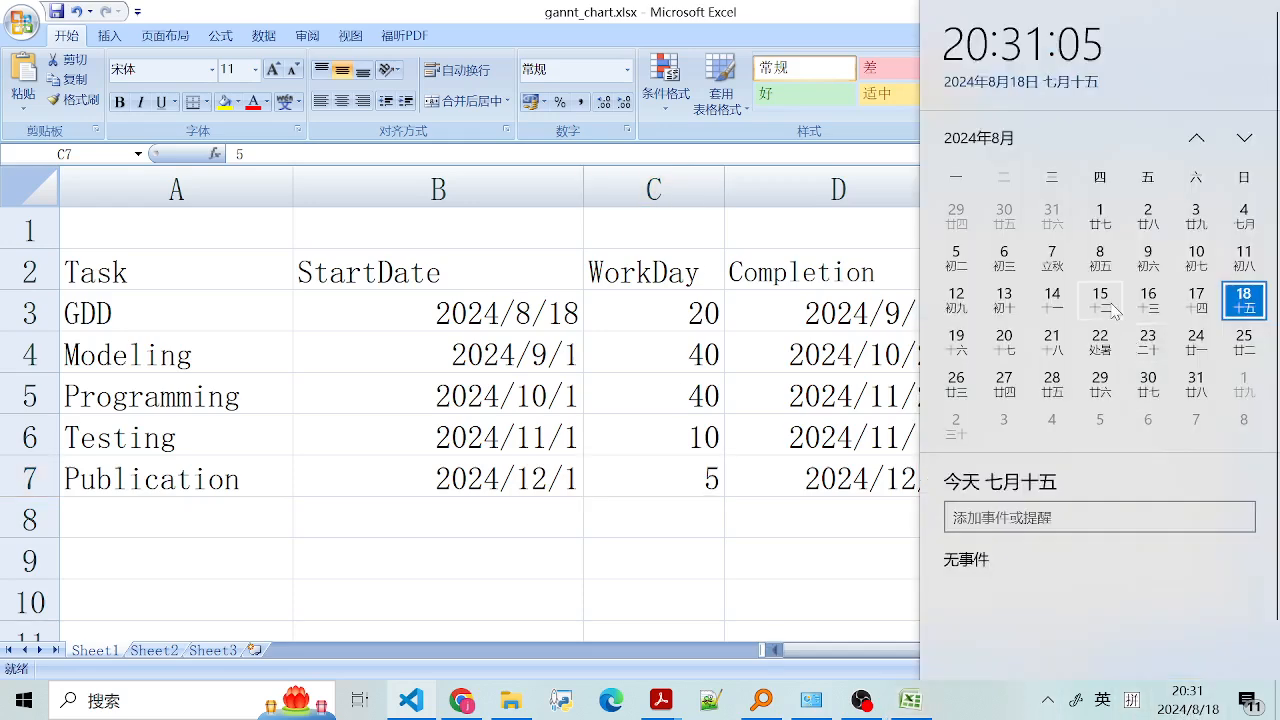
pyautogui.scroll(-5, 1135, 400)
pyautogui.scroll(-4, 1135, 405)
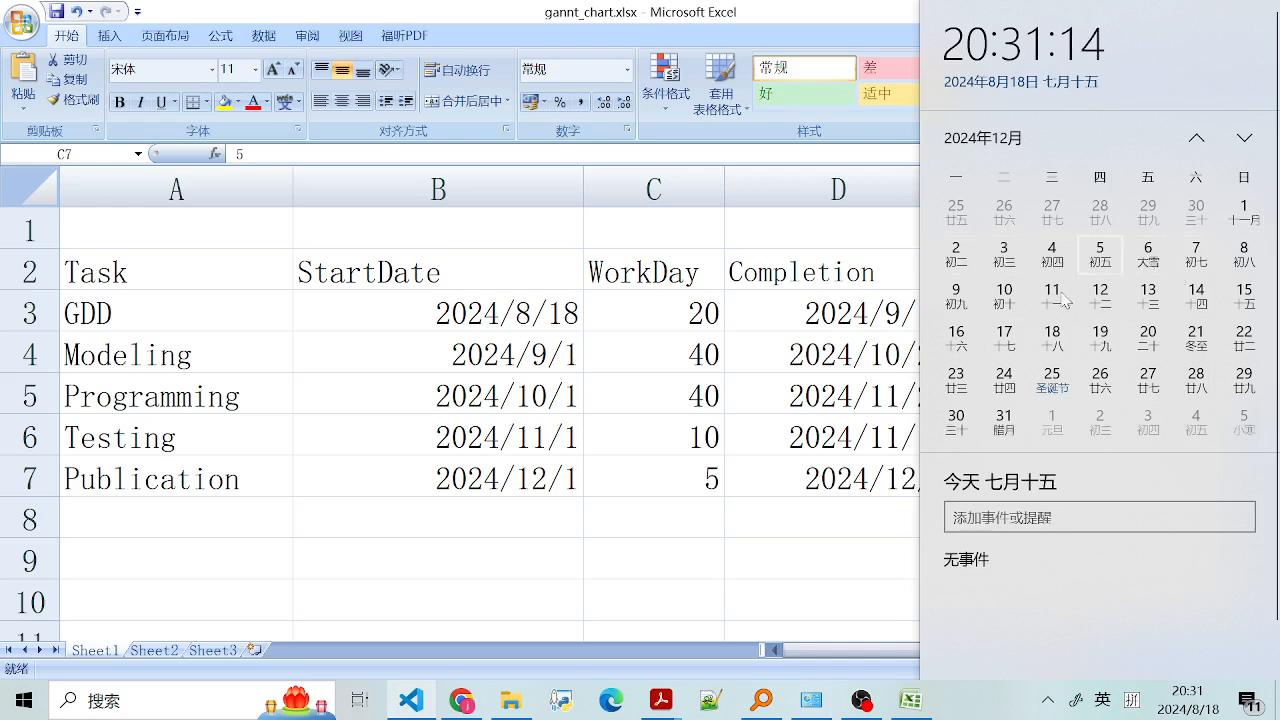
pyautogui.click(838, 430)
# - Review Publication's completion date and the adjusted length formulas in column E
pyautogui.click(868, 474)
pyautogui.click(1166, 440)
pyautogui.click(1141, 482)
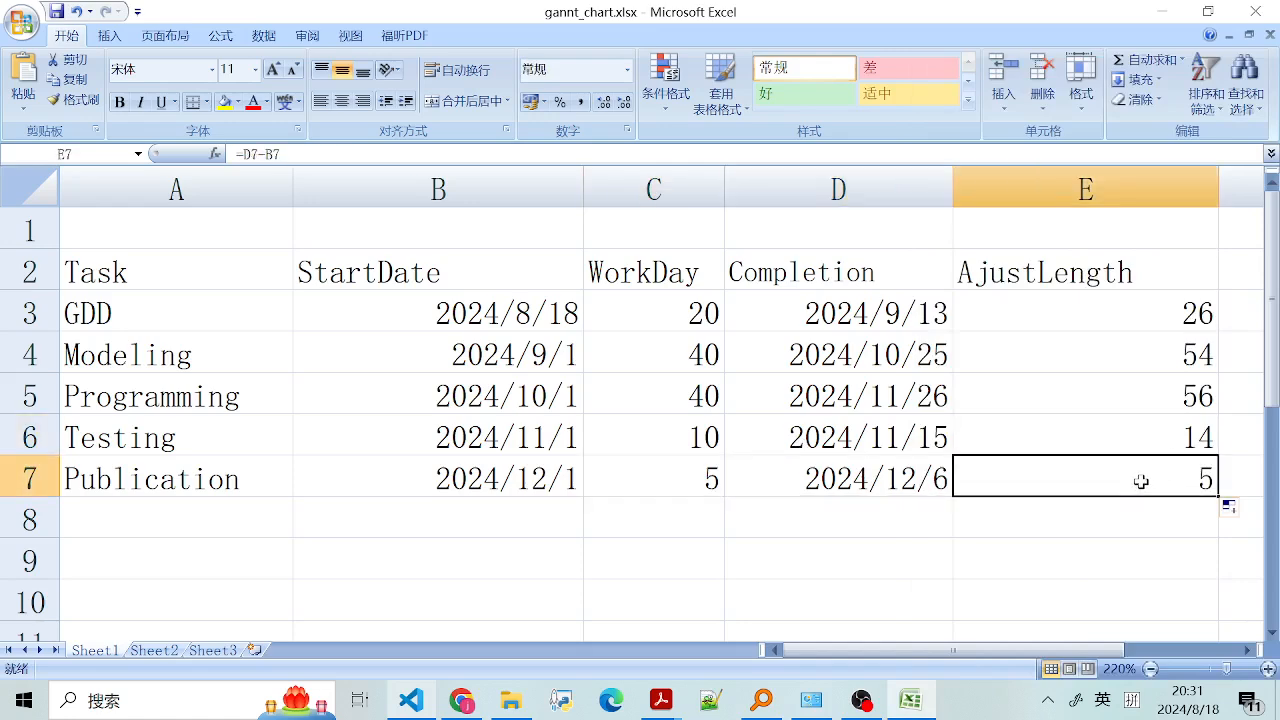
pyautogui.click(1112, 420)
pyautogui.click(1083, 326)
pyautogui.click(1083, 272)
pyautogui.click(1082, 428)
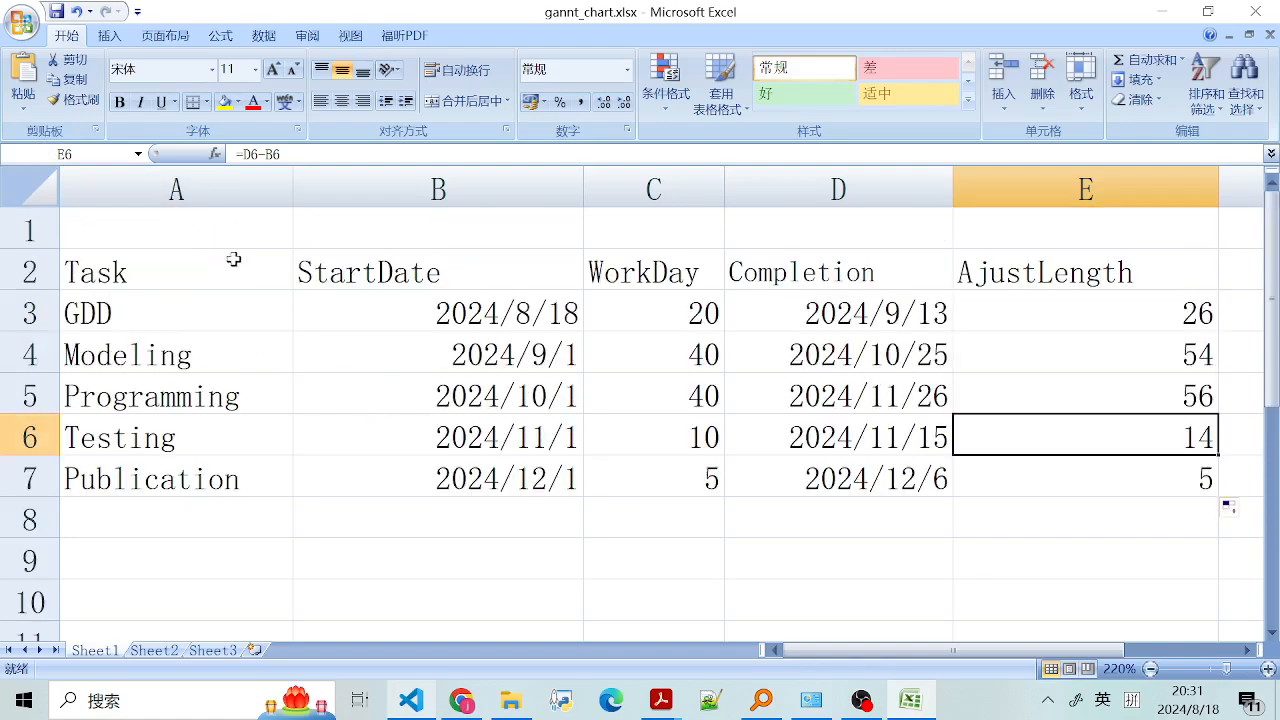
pyautogui.moveTo(182, 236); pyautogui.dragTo(974, 246)
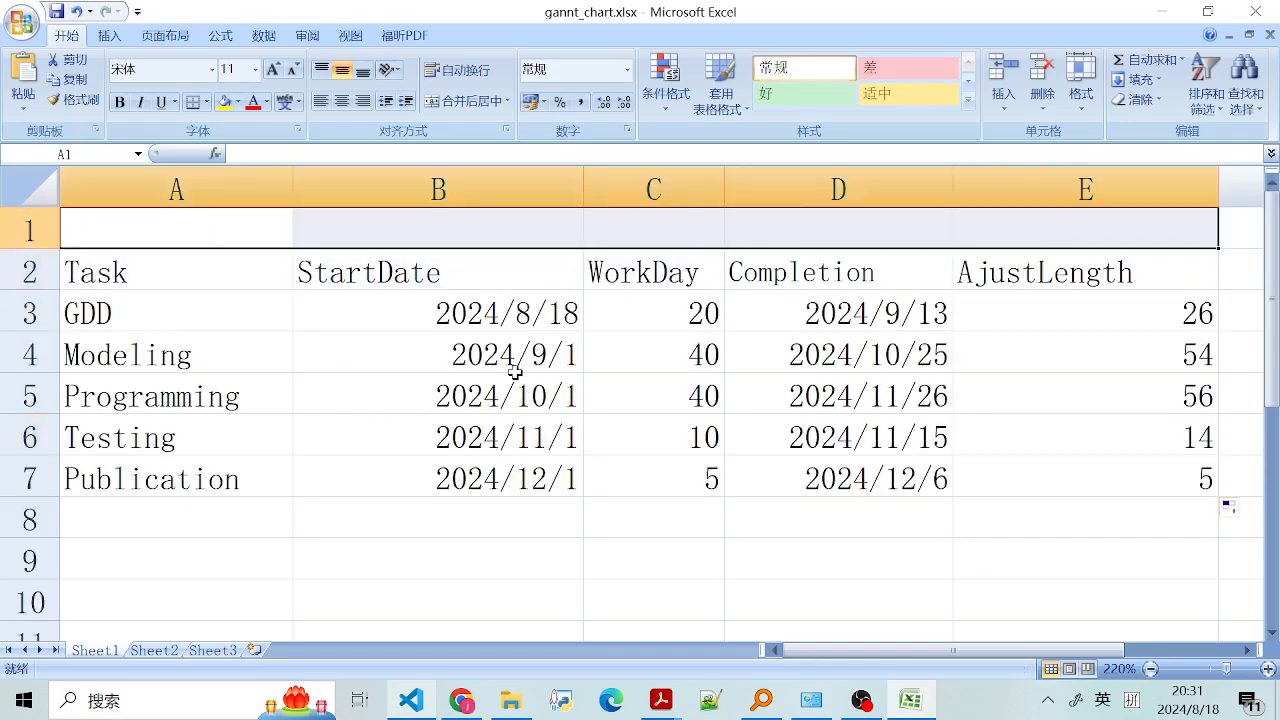
pyautogui.click(510, 379)
pyautogui.moveTo(240, 244); pyautogui.dragTo(350, 316)
pyautogui.click(313, 429)
pyautogui.click(308, 396)
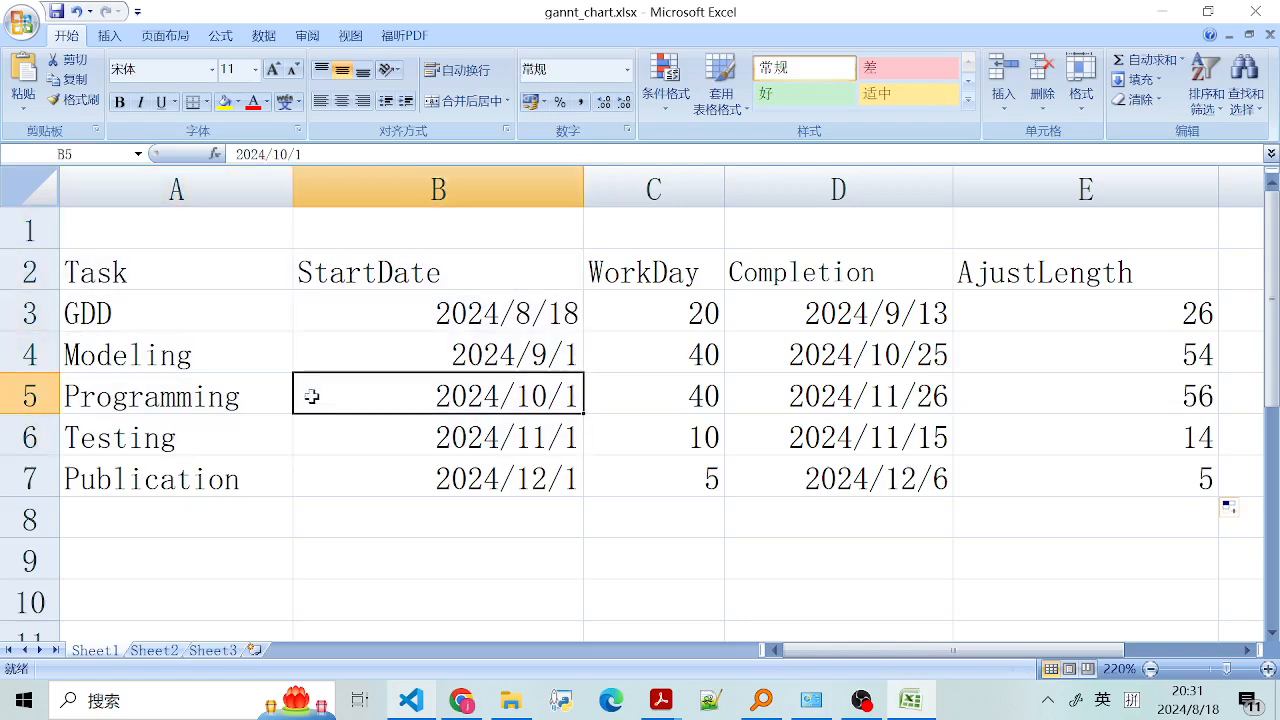
pyautogui.moveTo(186, 232); pyautogui.dragTo(972, 226)
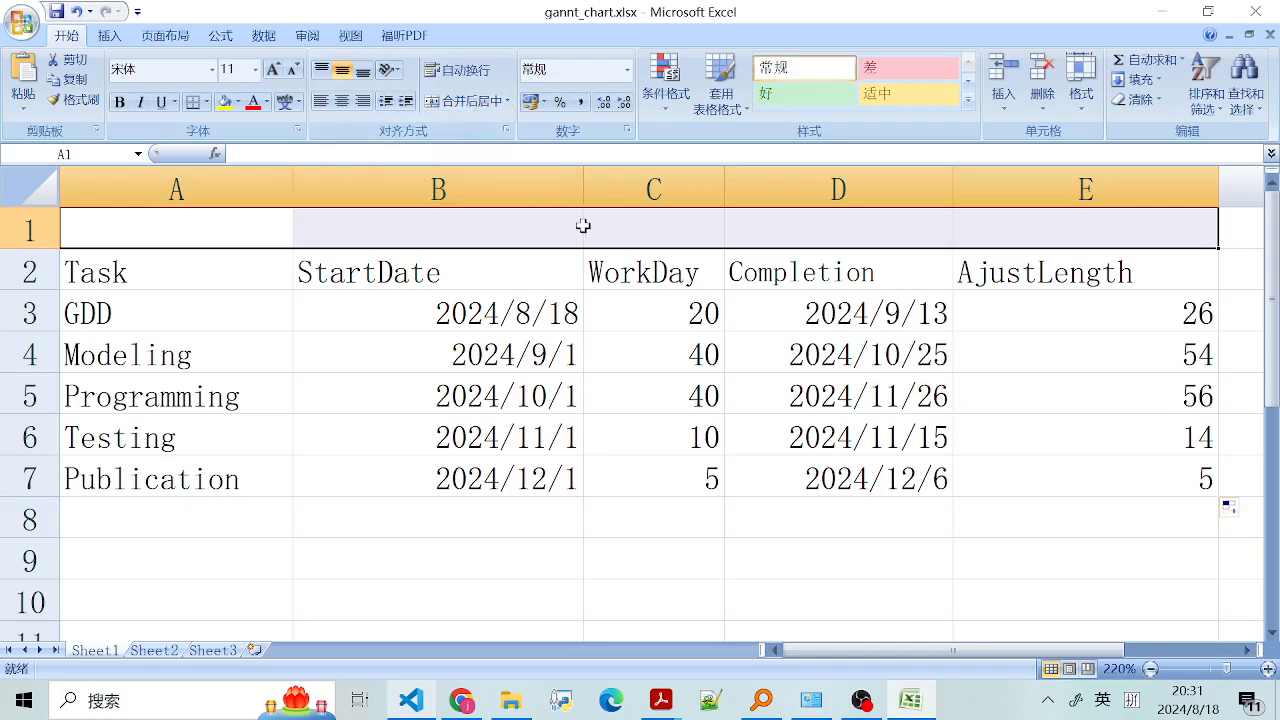
# - Enter the title "Game Plan" in cell C1 above the task table
pyautogui.doubleClick(652, 223)
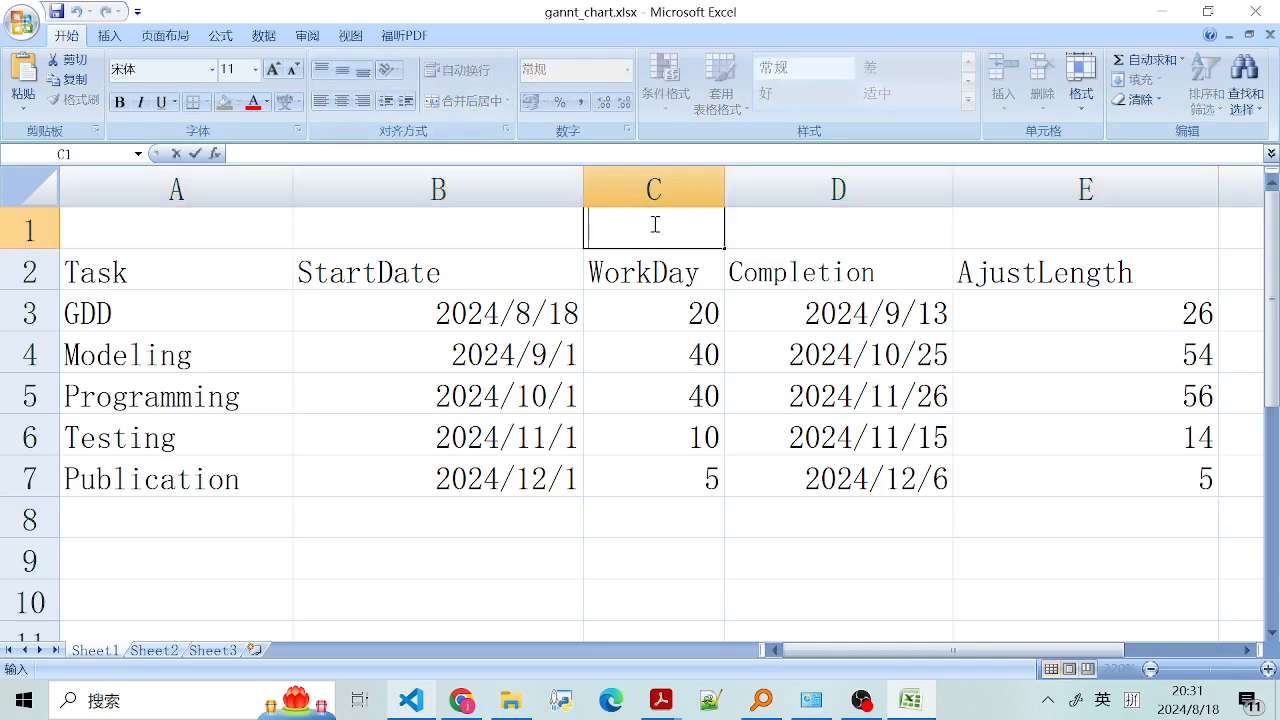
pyautogui.write('g')
pyautogui.press('BackSpace')
pyautogui.write('Game')
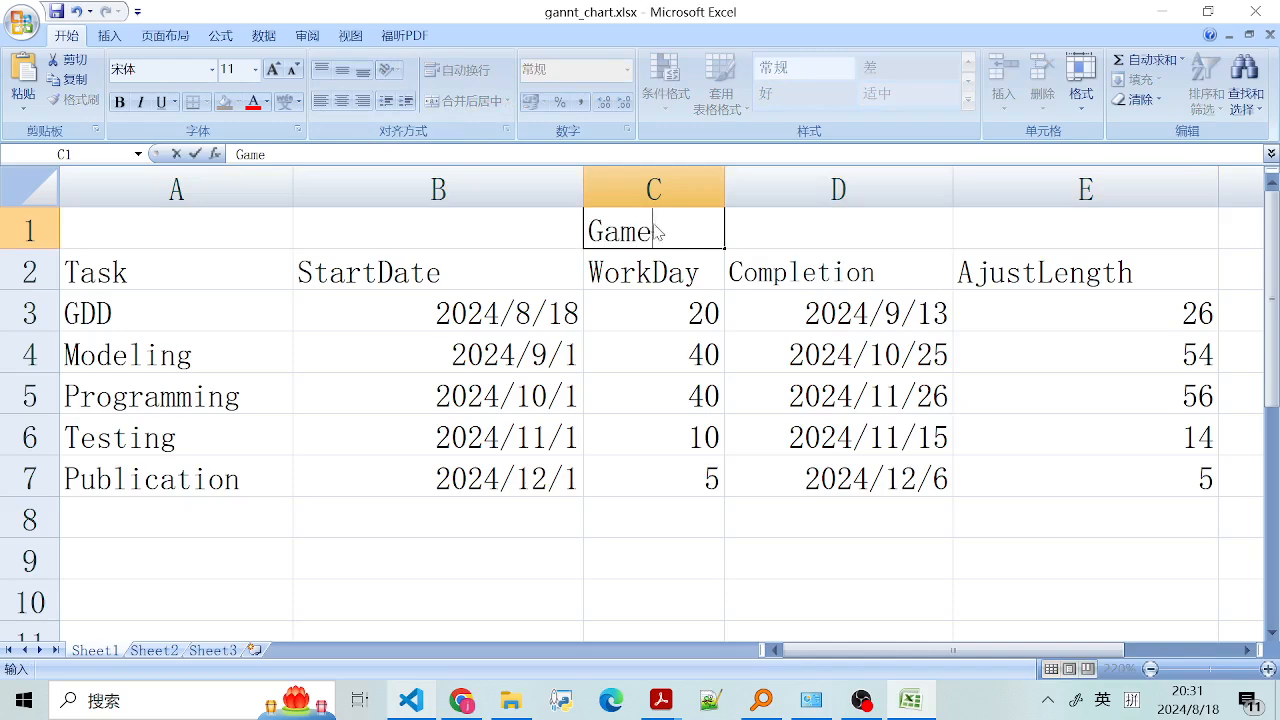
pyautogui.write(' P1an')
pyautogui.click(438, 396)
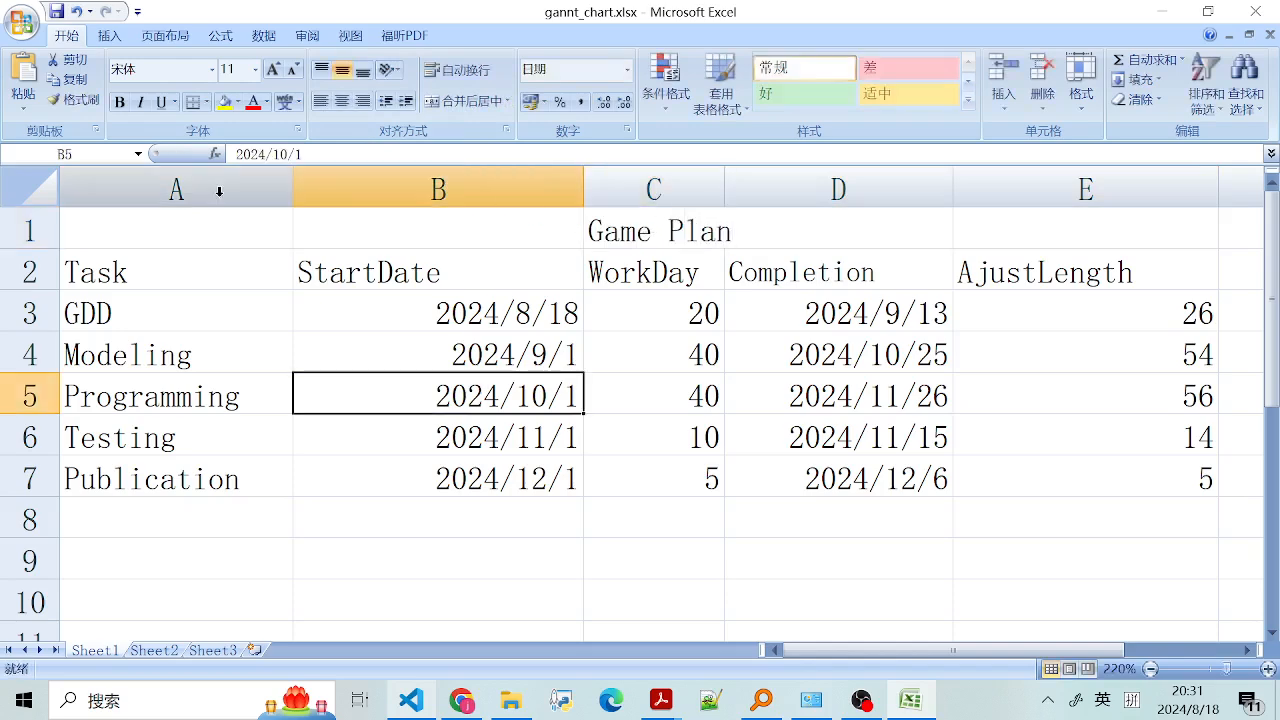
# - Merge and center the title across cells A1 to E1
pyautogui.moveTo(171, 229); pyautogui.dragTo(985, 240)
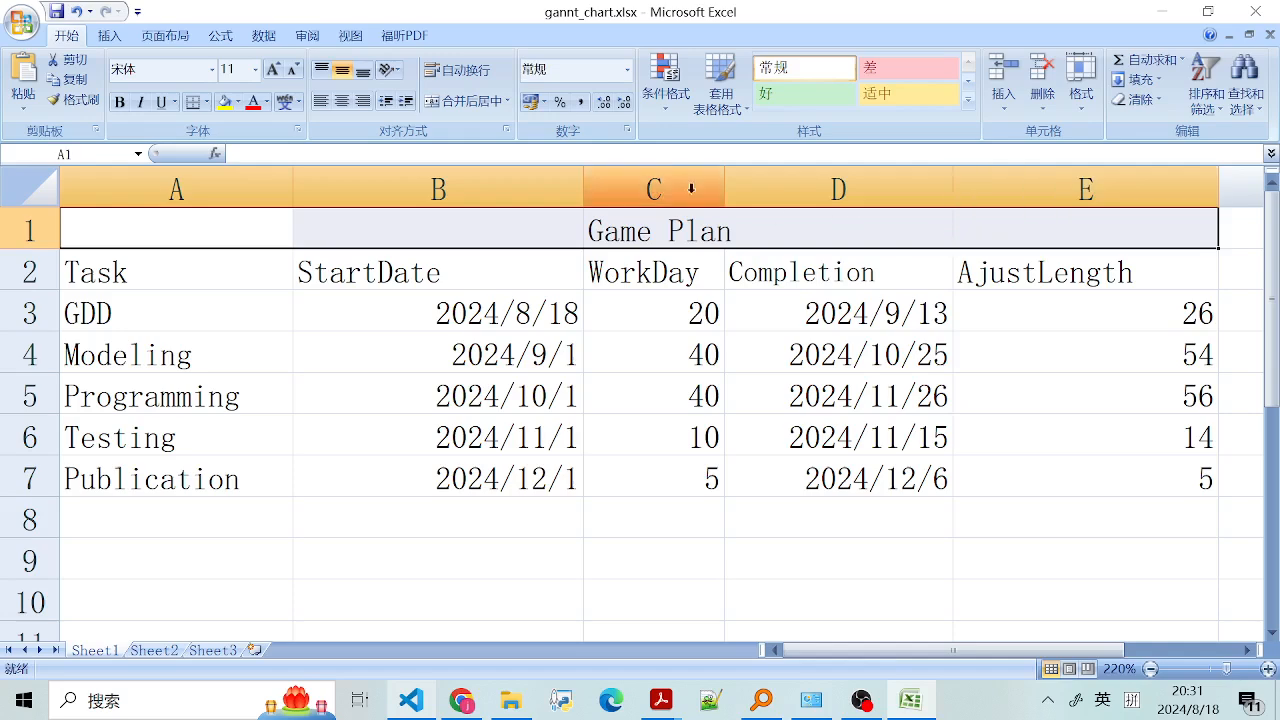
pyautogui.click(460, 101)
pyautogui.click(578, 315)
pyautogui.click(597, 233)
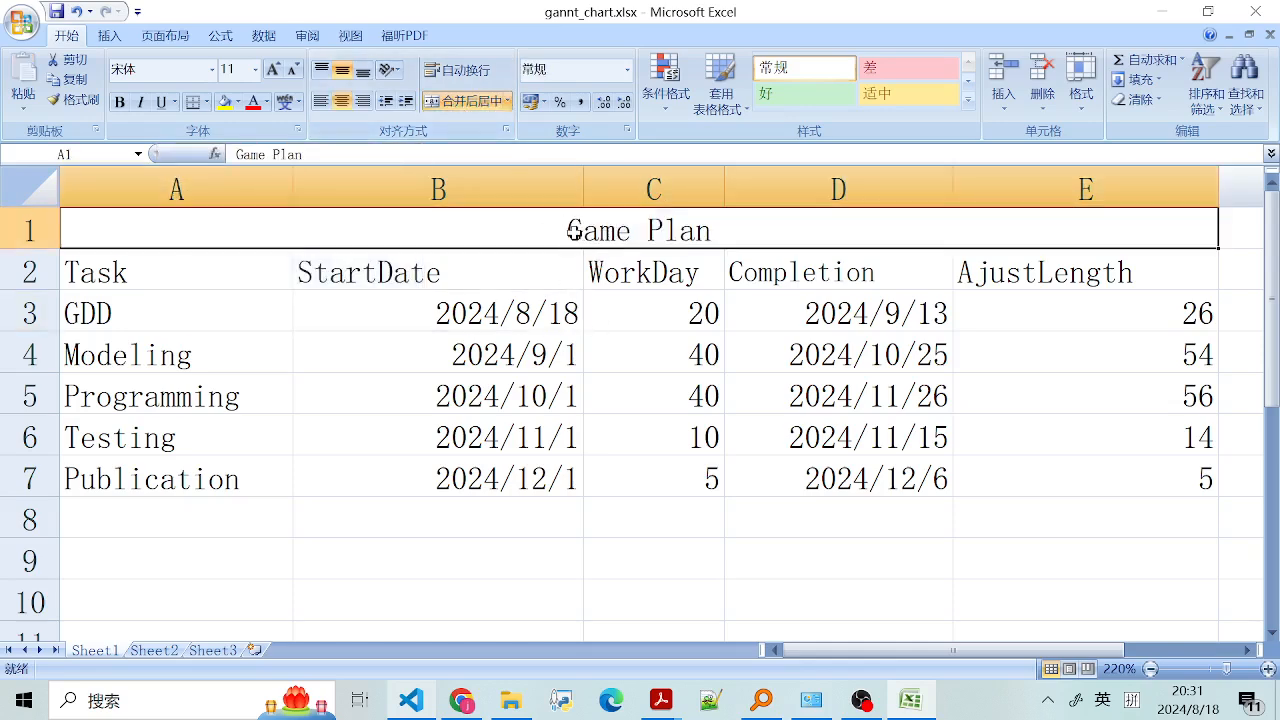
# - Change the font color of the "Game Plan" title text to the standard blue
pyautogui.doubleClick(573, 231)
pyautogui.moveTo(566, 231); pyautogui.dragTo(715, 226)
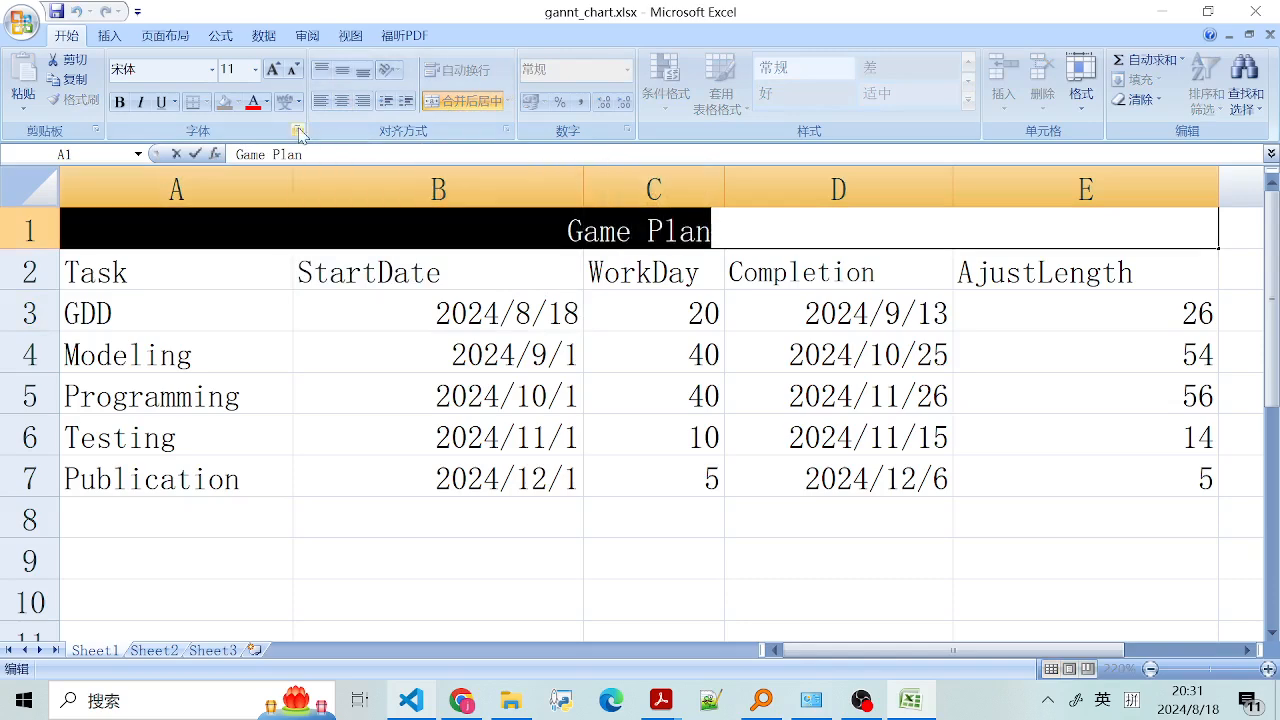
pyautogui.click(266, 102)
pyautogui.click(226, 269)
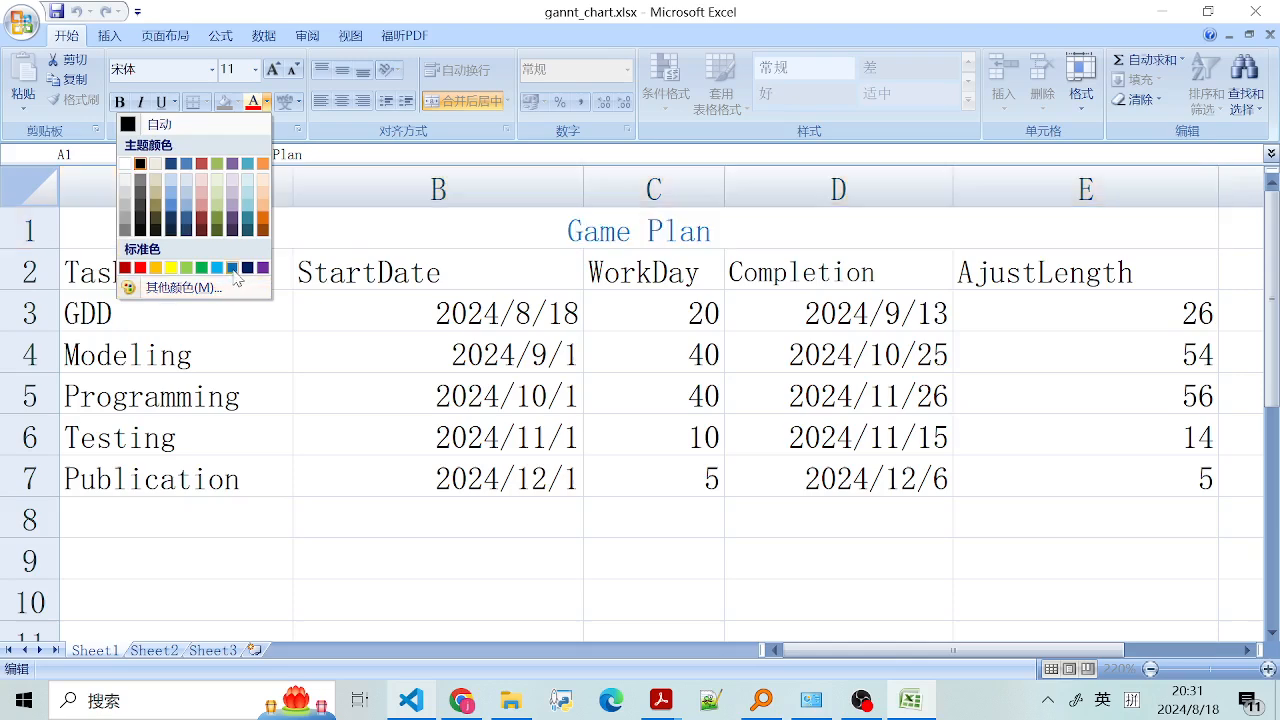
pyautogui.click(480, 355)
pyautogui.click(586, 229)
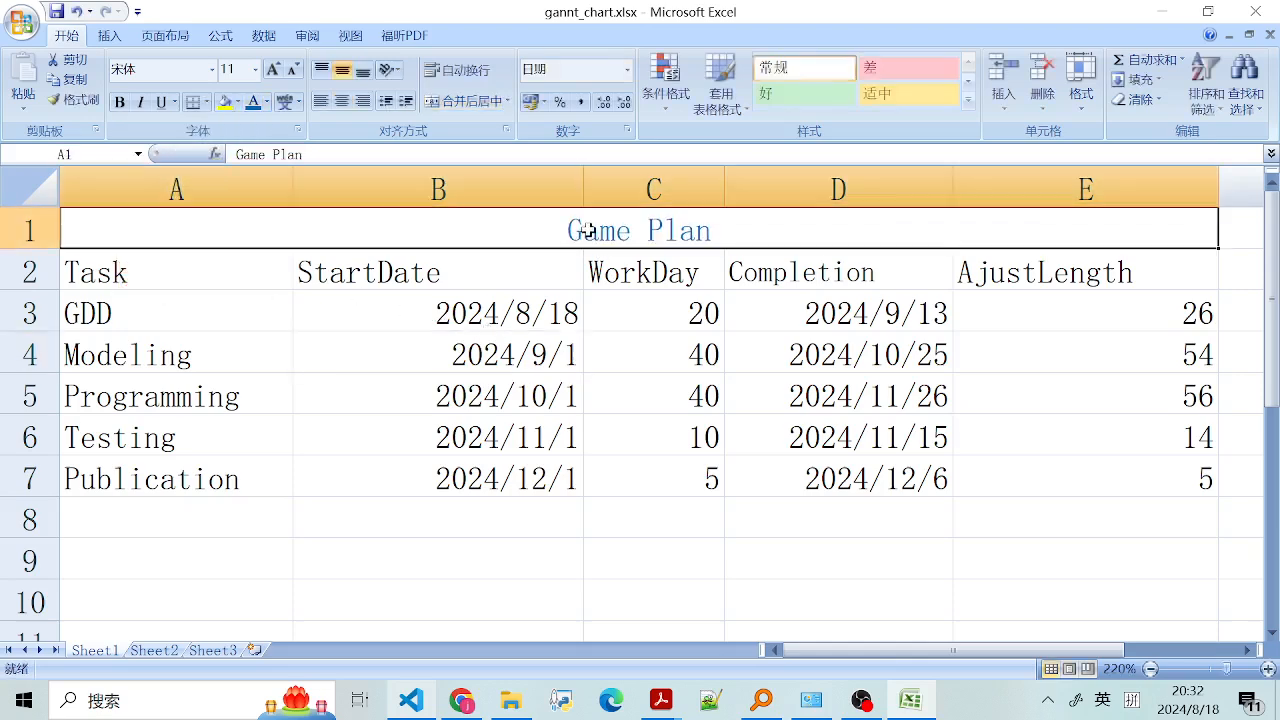
pyautogui.doubleClick(577, 229)
pyautogui.moveTo(568, 231); pyautogui.dragTo(714, 223)
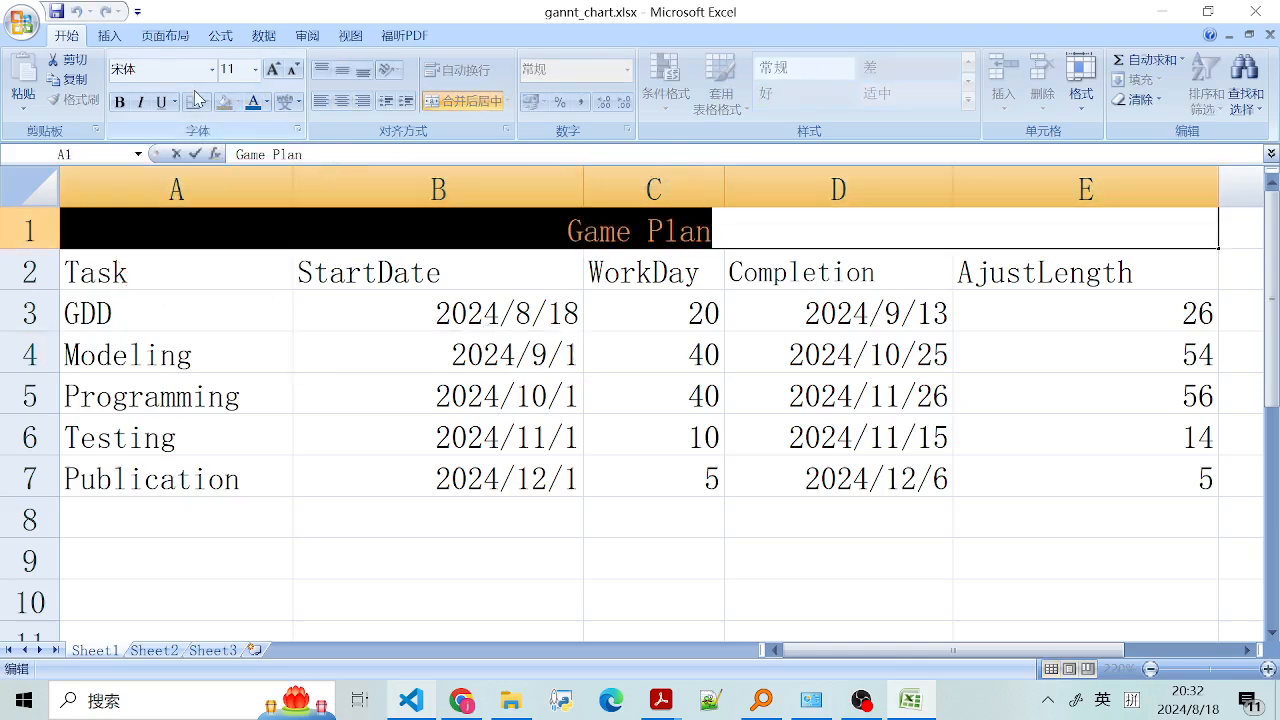
pyautogui.click(443, 337)
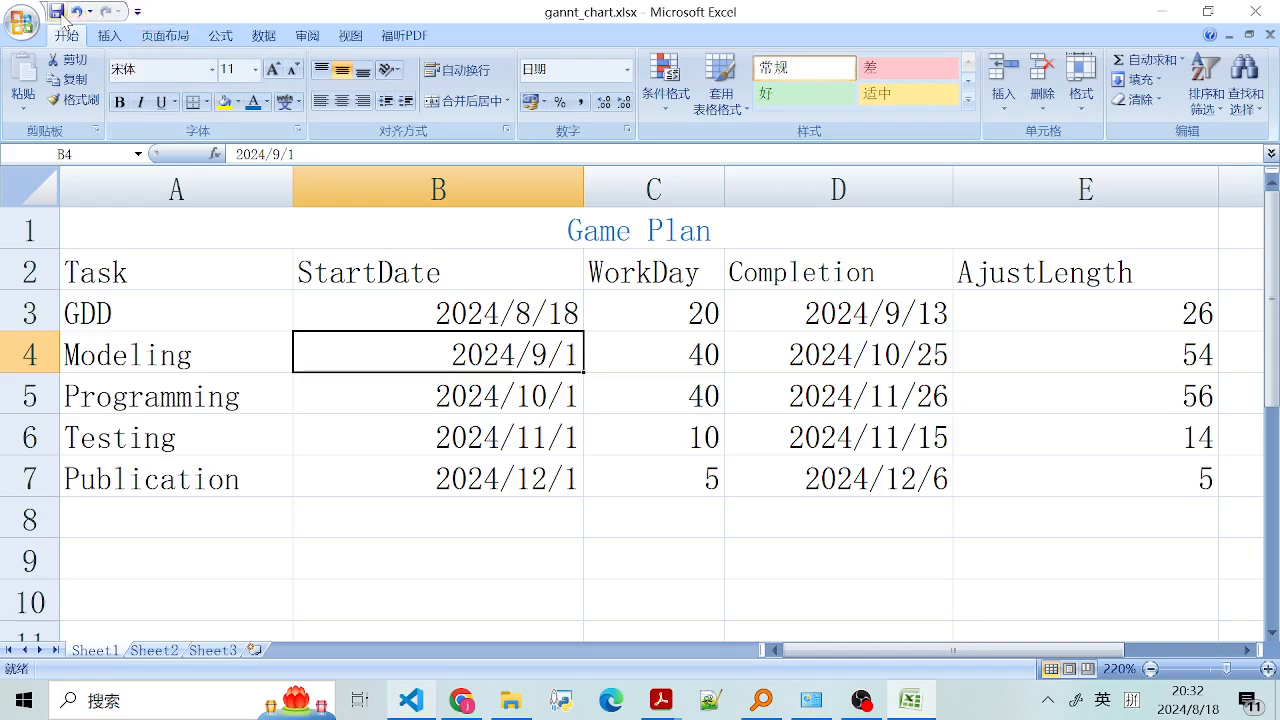
pyautogui.click(731, 404)
pyautogui.click(720, 432)
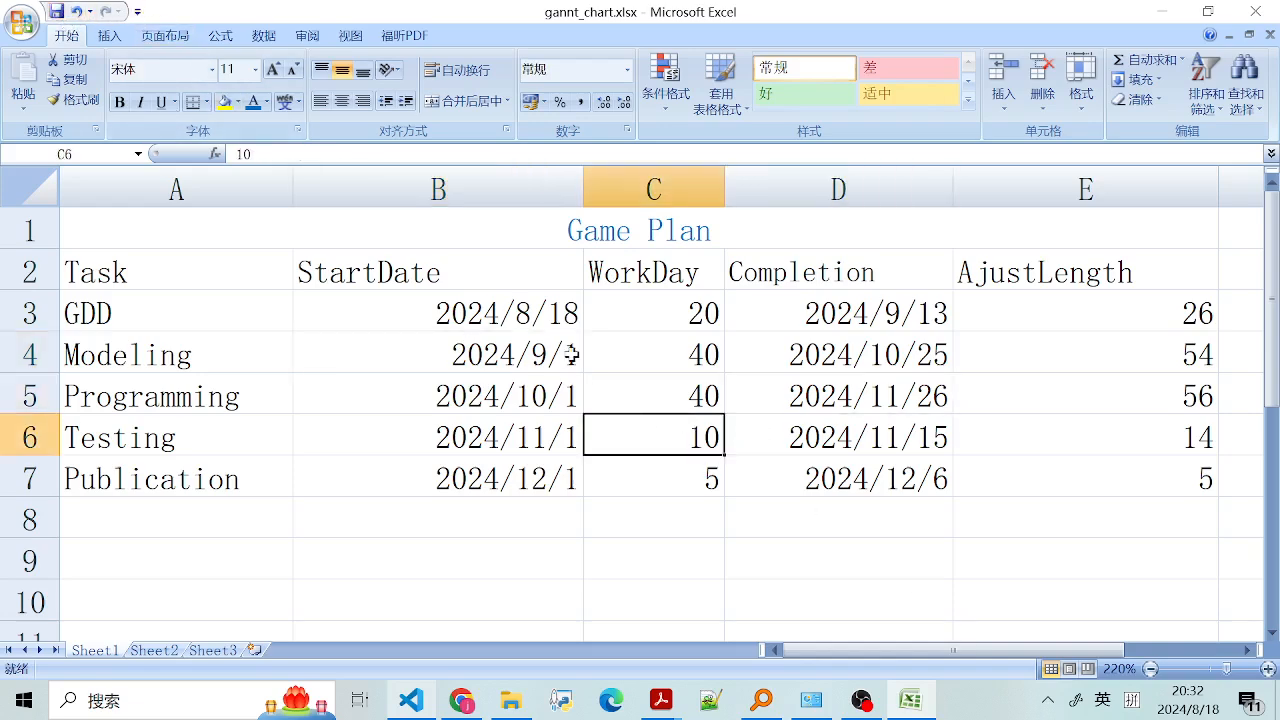
pyautogui.click(571, 355)
pyautogui.click(500, 466)
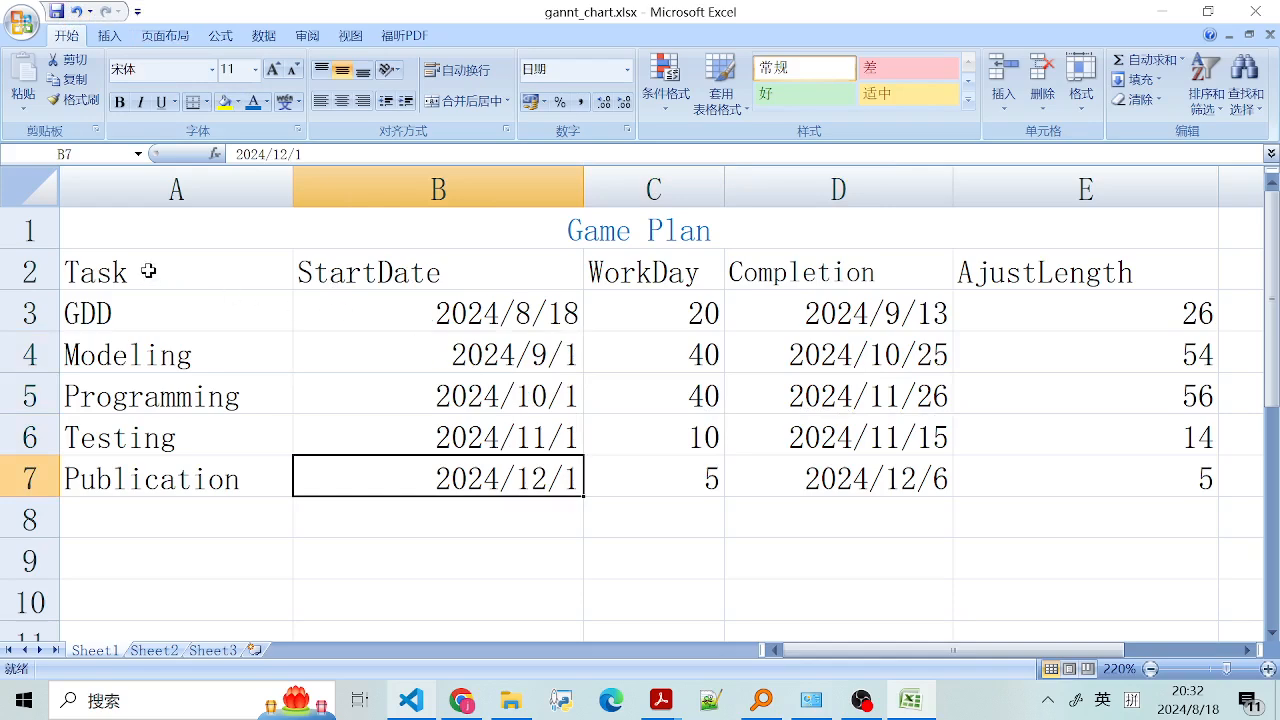
# - Try to insert a 2-D stacked bar chart from the Task, StartDate and AjustLength columns, ranges A2:B7 and E2:E7
pyautogui.moveTo(148, 271); pyautogui.dragTo(411, 465)
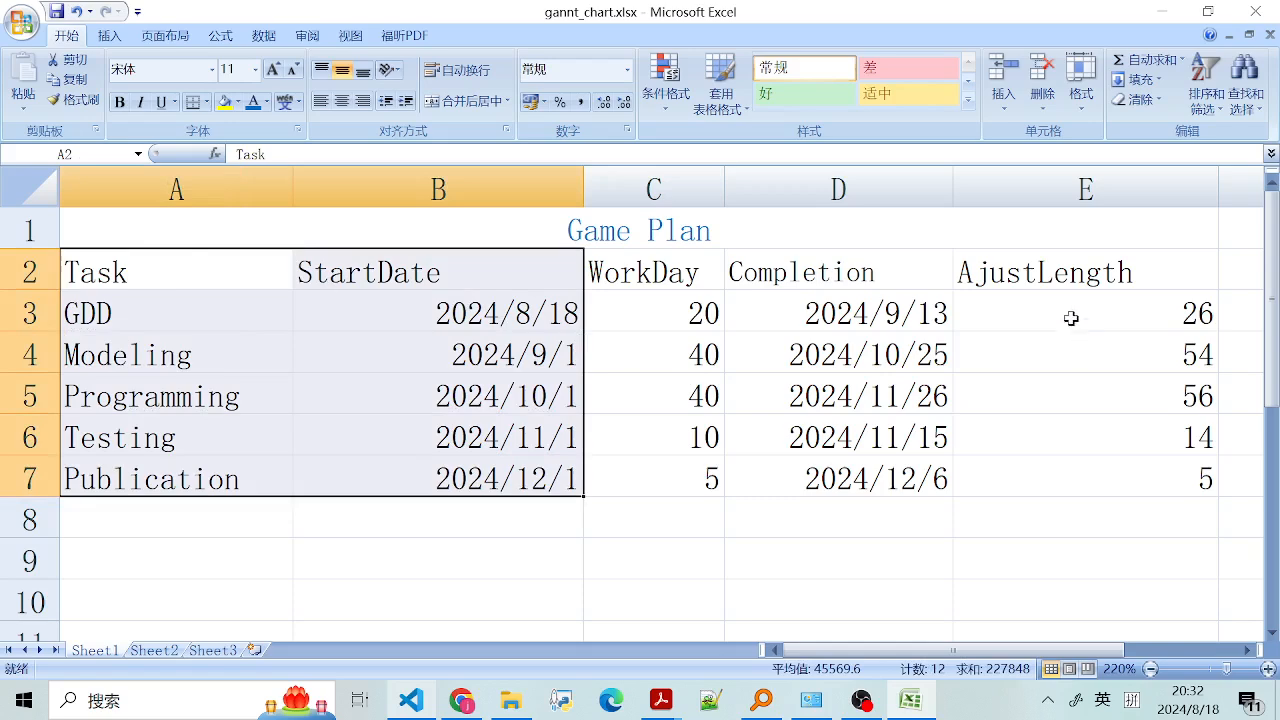
pyautogui.moveTo(1023, 272); pyautogui.dragTo(1066, 454)
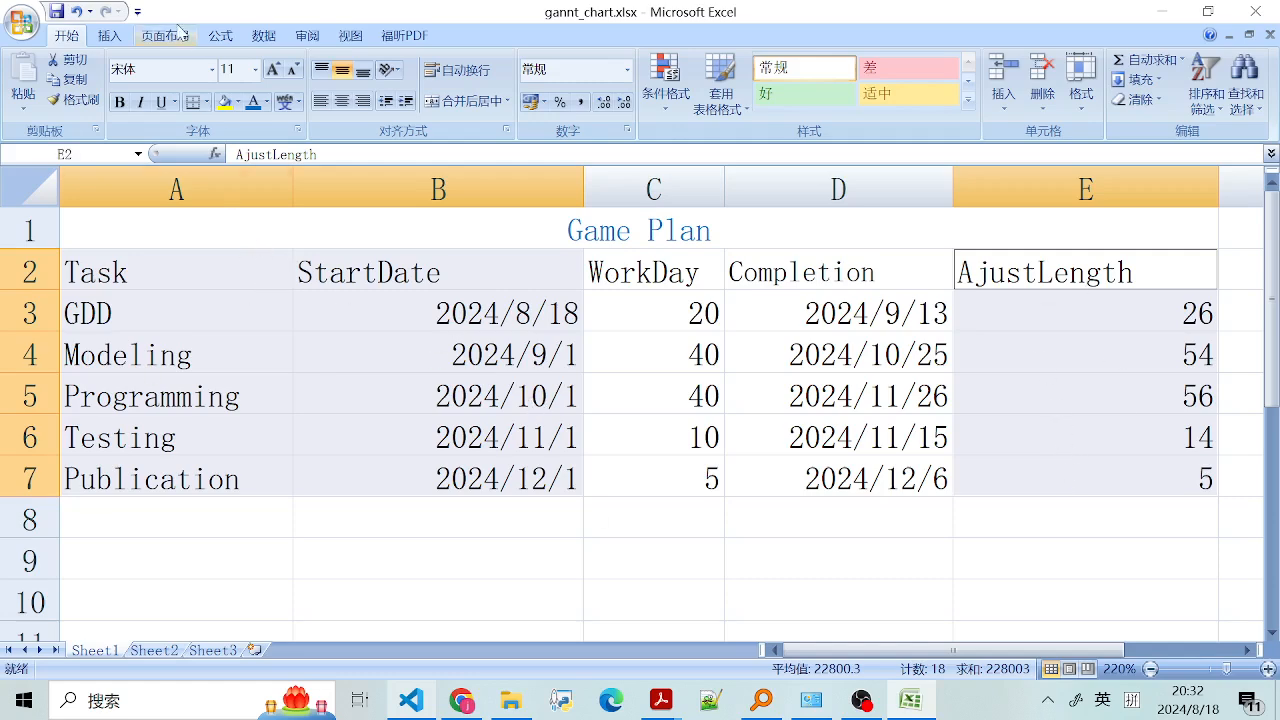
pyautogui.click(109, 36)
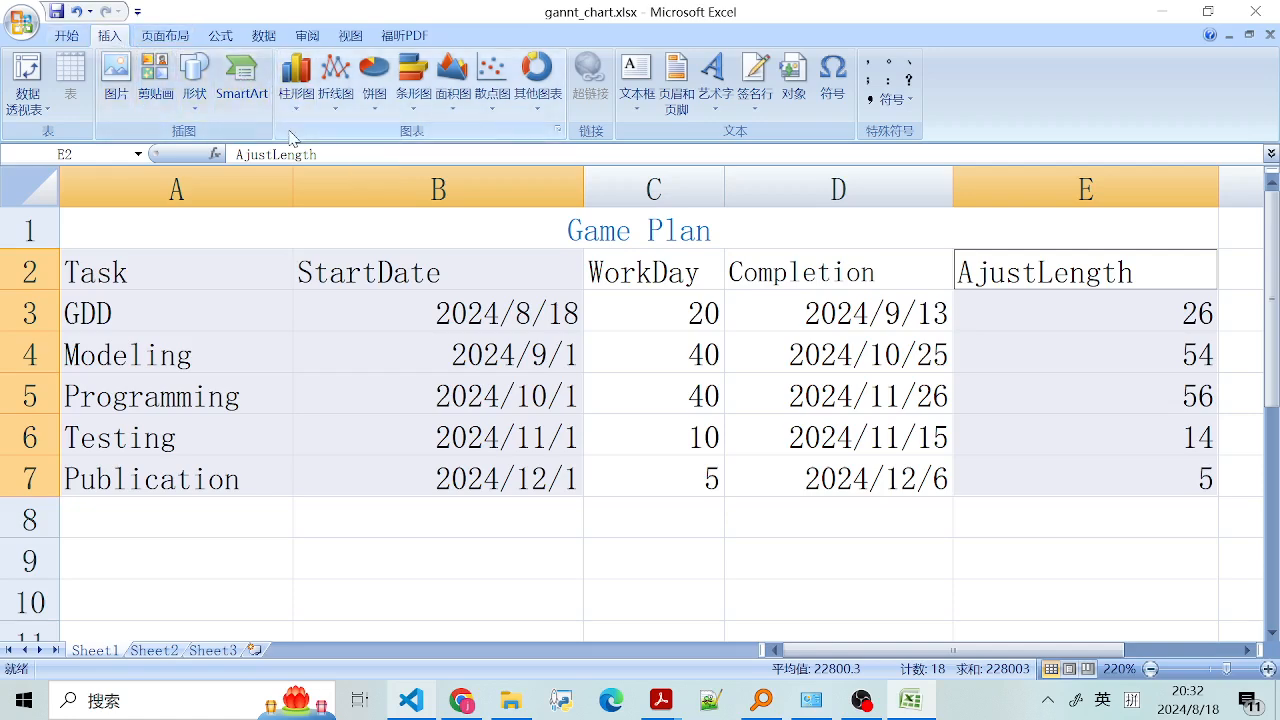
pyautogui.click(416, 112)
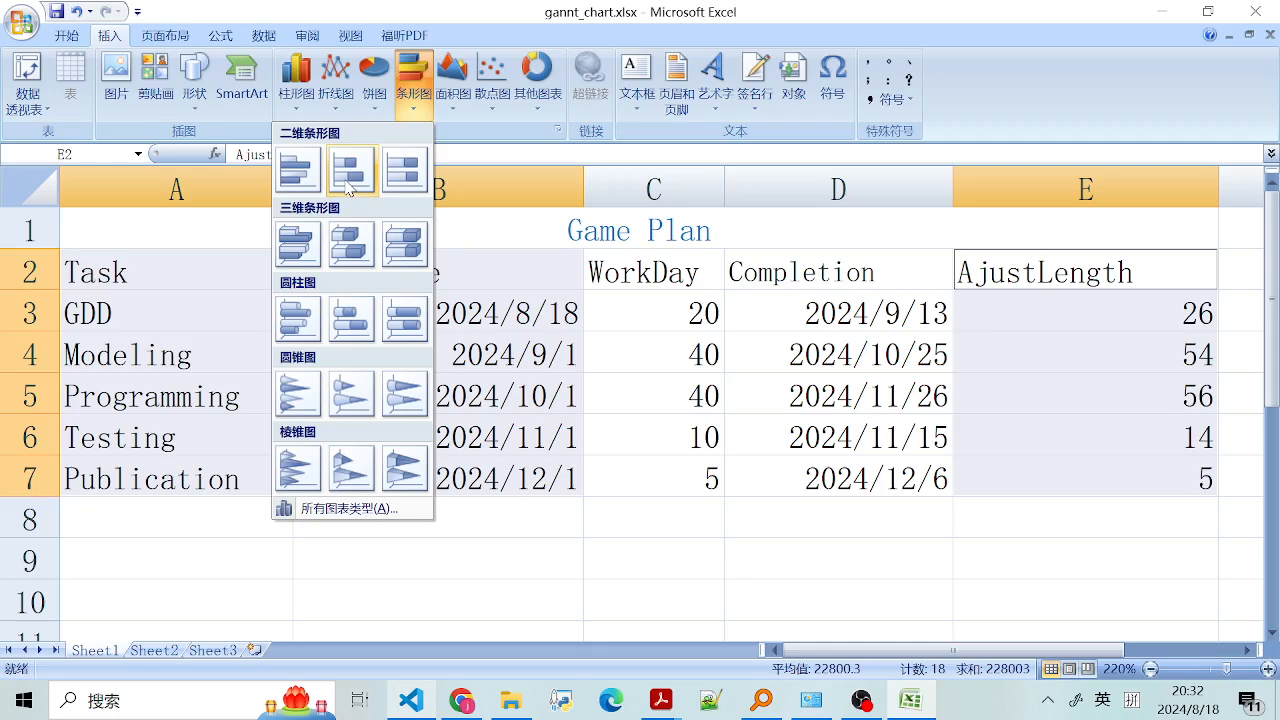
pyautogui.click(348, 188)
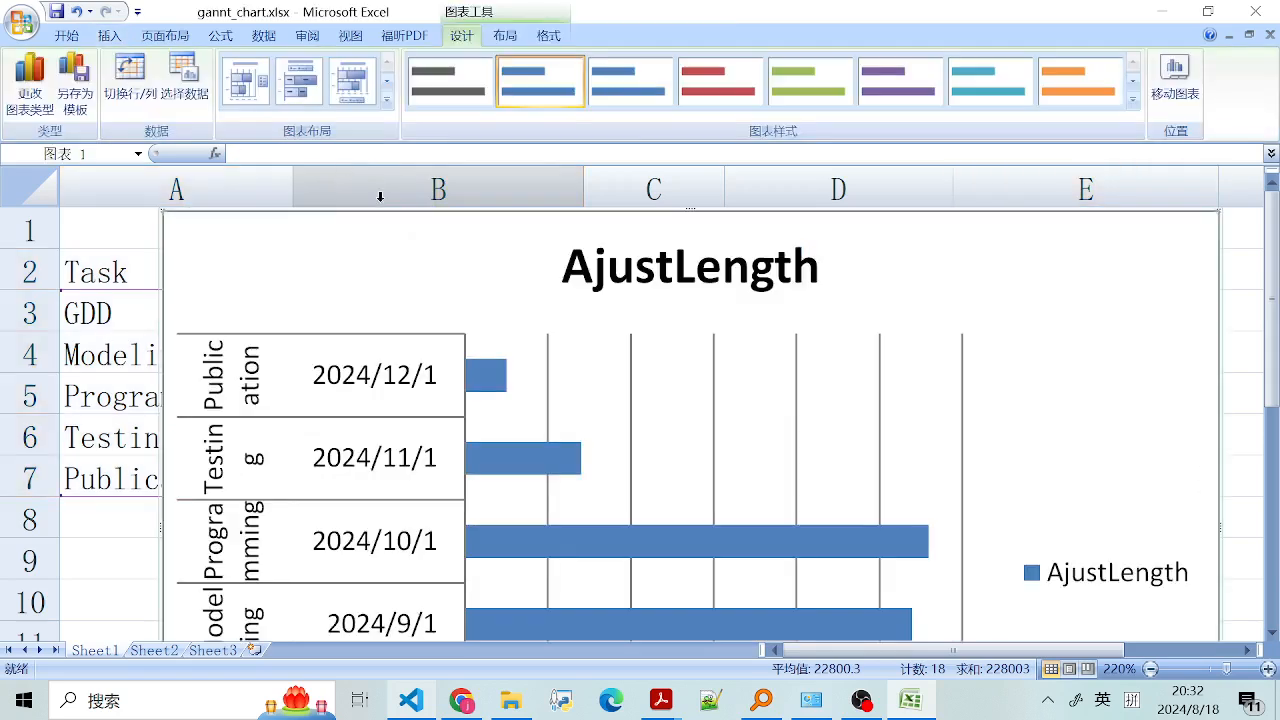
# - Zoom the sheet out to 160% and move the chart aside to uncover the Task and StartDate columns
pyautogui.scroll(-3, 560, 340)
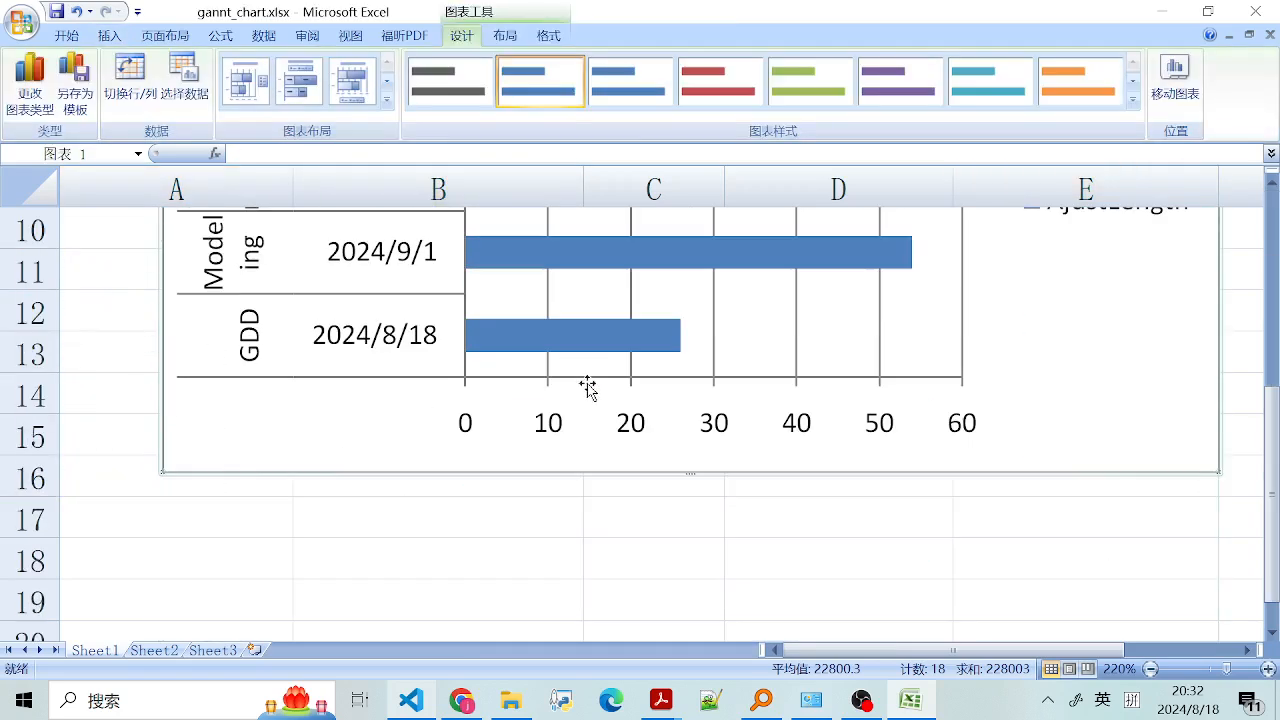
pyautogui.scroll(3, 586, 386)
pyautogui.scroll(-4, 929, 289)
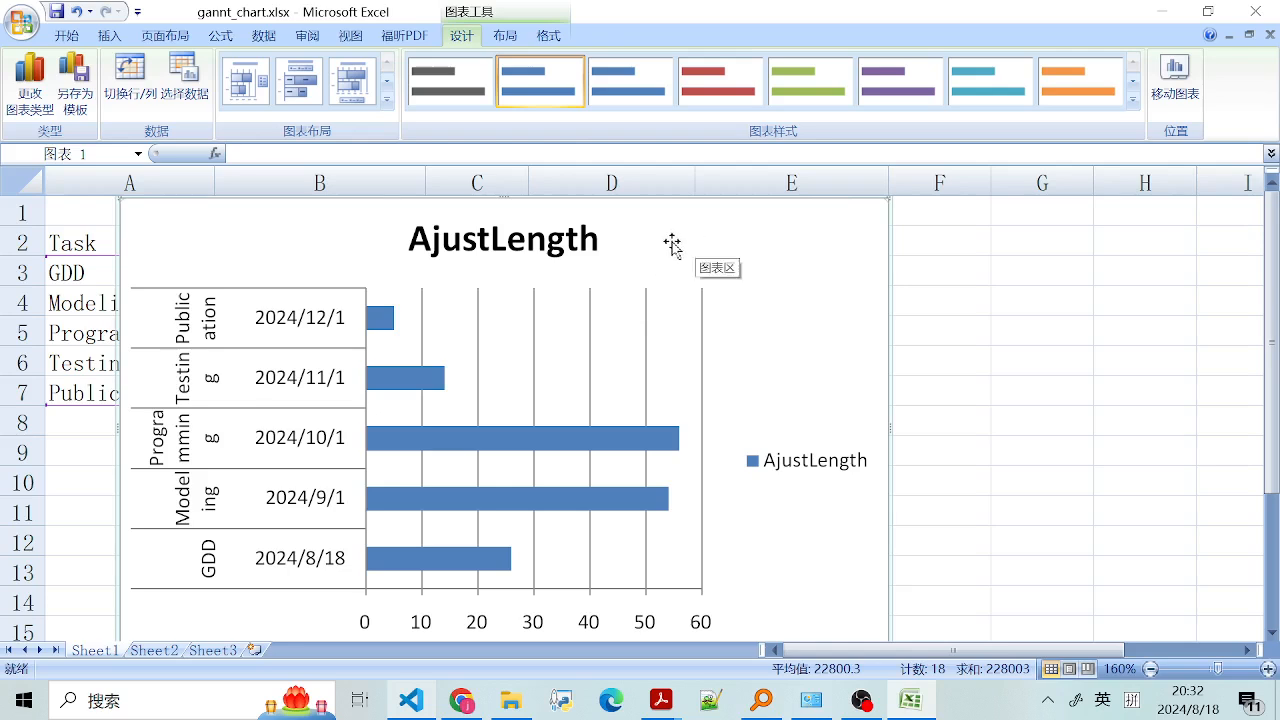
pyautogui.moveTo(680, 244); pyautogui.dragTo(842, 248)
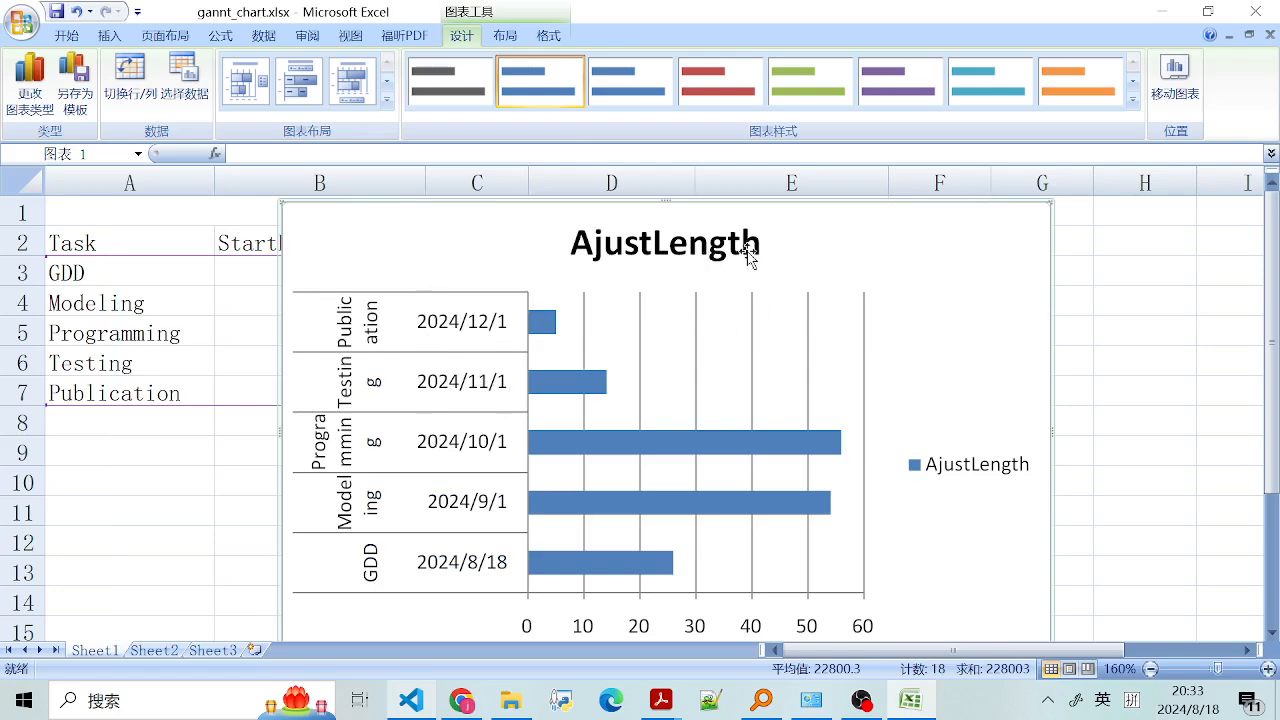
pyautogui.moveTo(851, 246); pyautogui.dragTo(1083, 250)
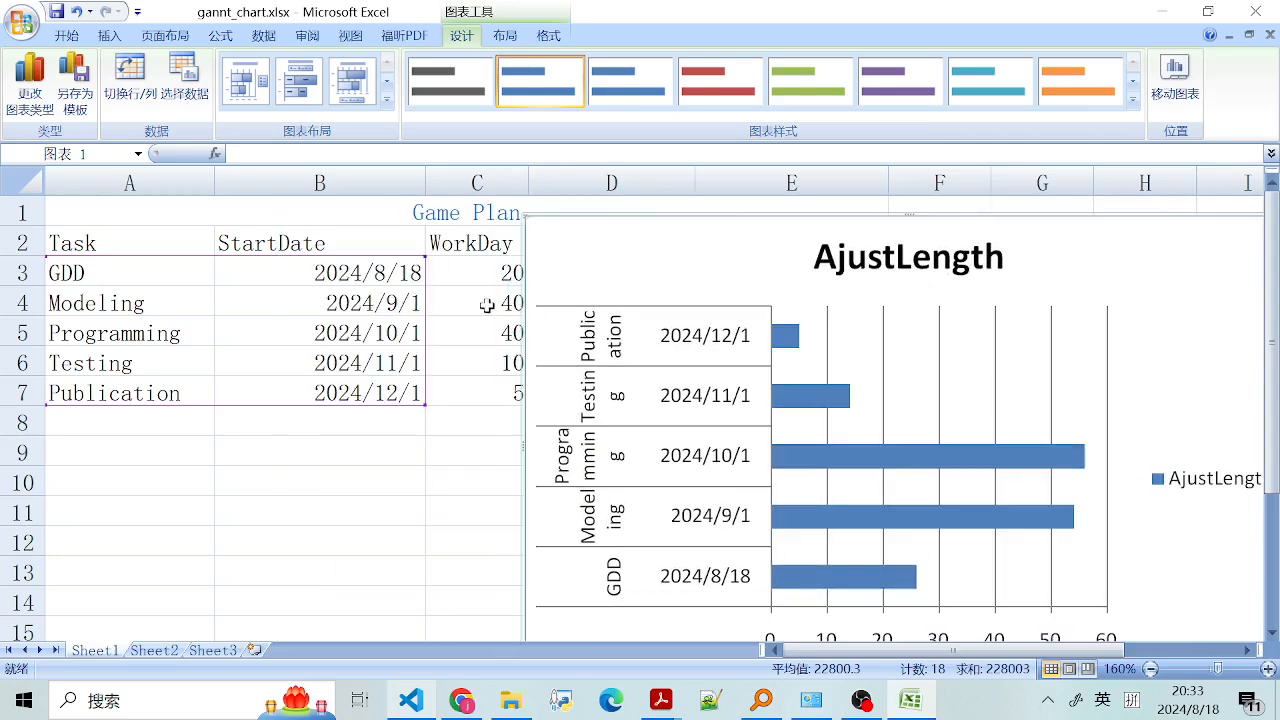
pyautogui.click(320, 272)
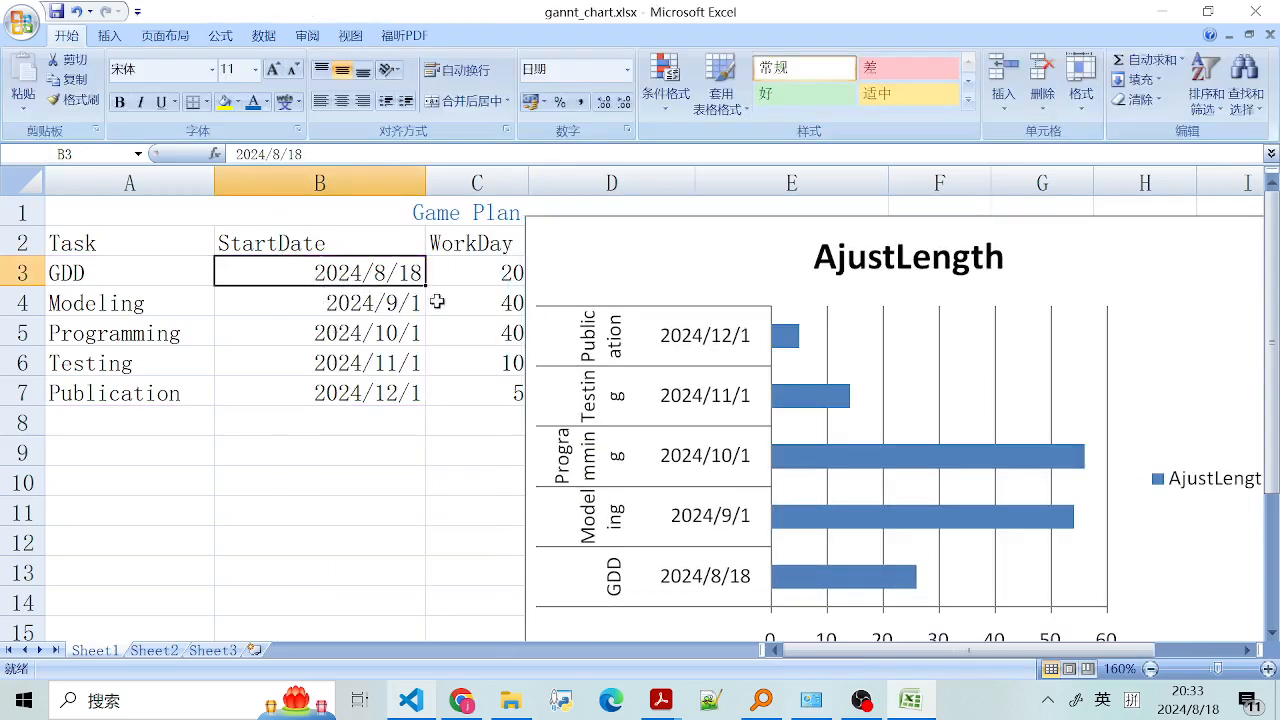
# - Delete the AjustLength bar chart from the sheet
pyautogui.click(720, 246)
pyautogui.moveTo(720, 246); pyautogui.dragTo(497, 266)
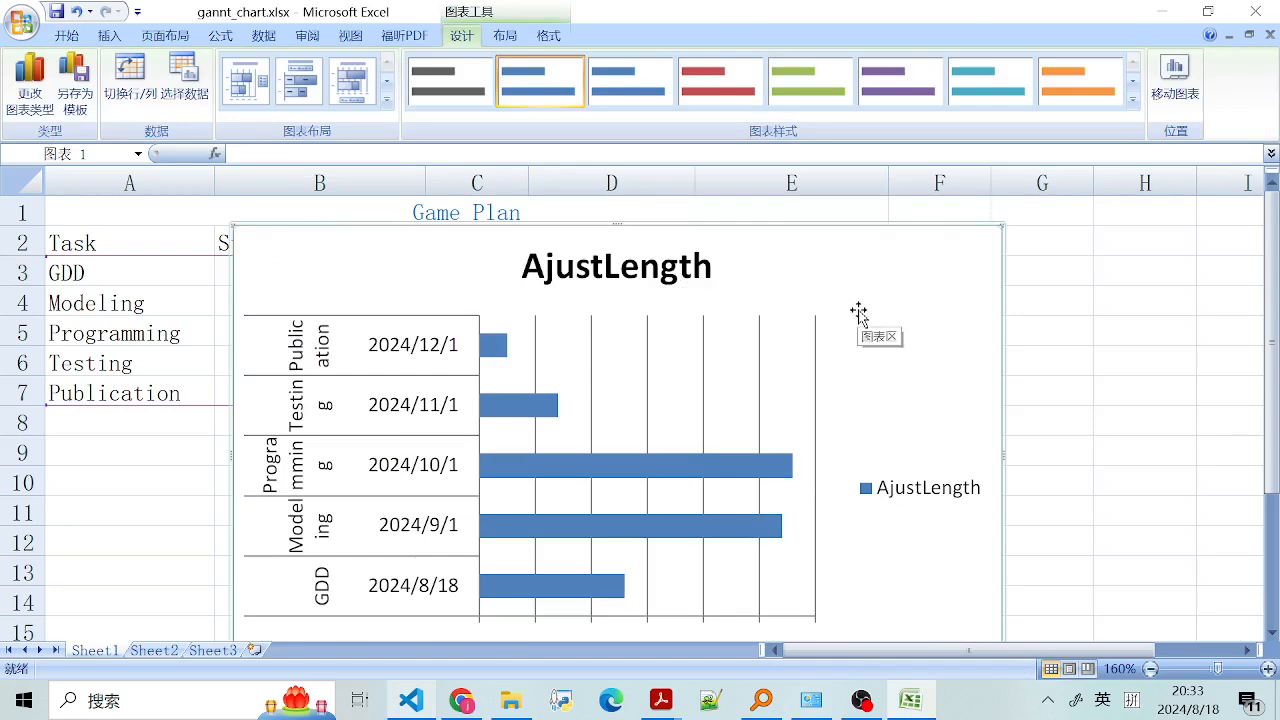
pyautogui.press('Delete')
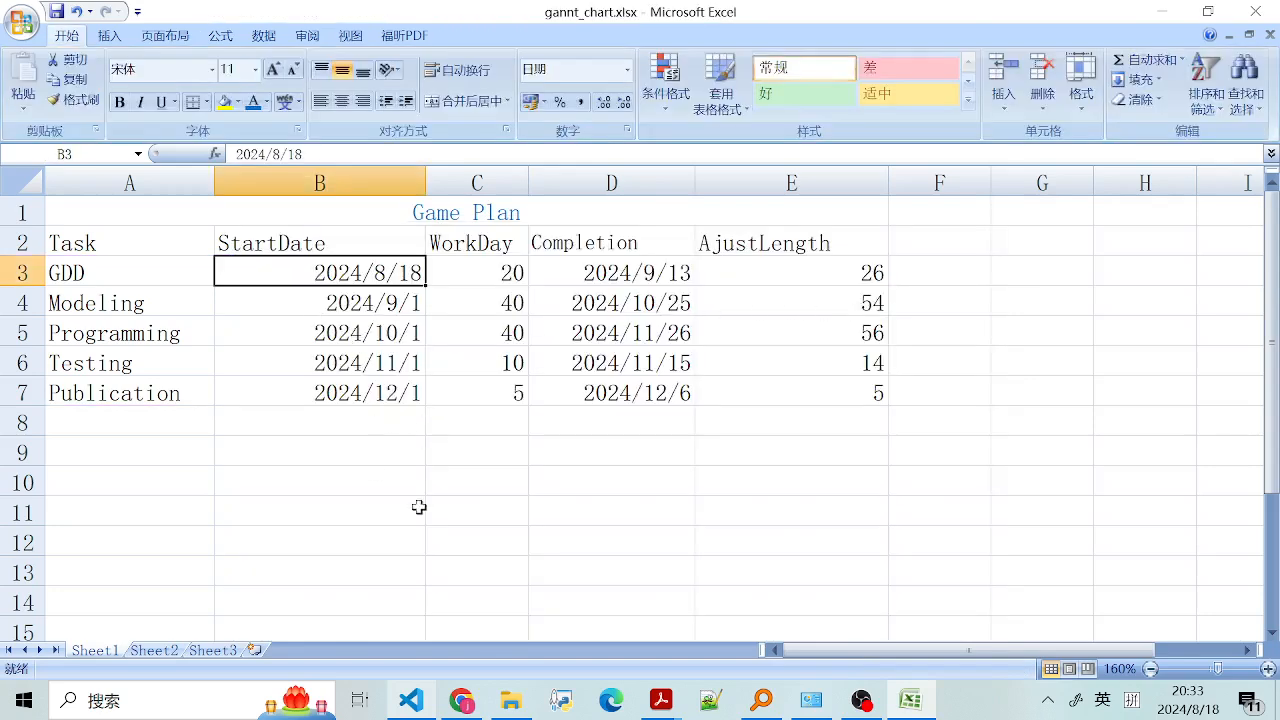
pyautogui.moveTo(889, 650); pyautogui.dragTo(840, 653)
pyautogui.click(362, 363)
pyautogui.click(336, 274)
pyautogui.click(383, 318)
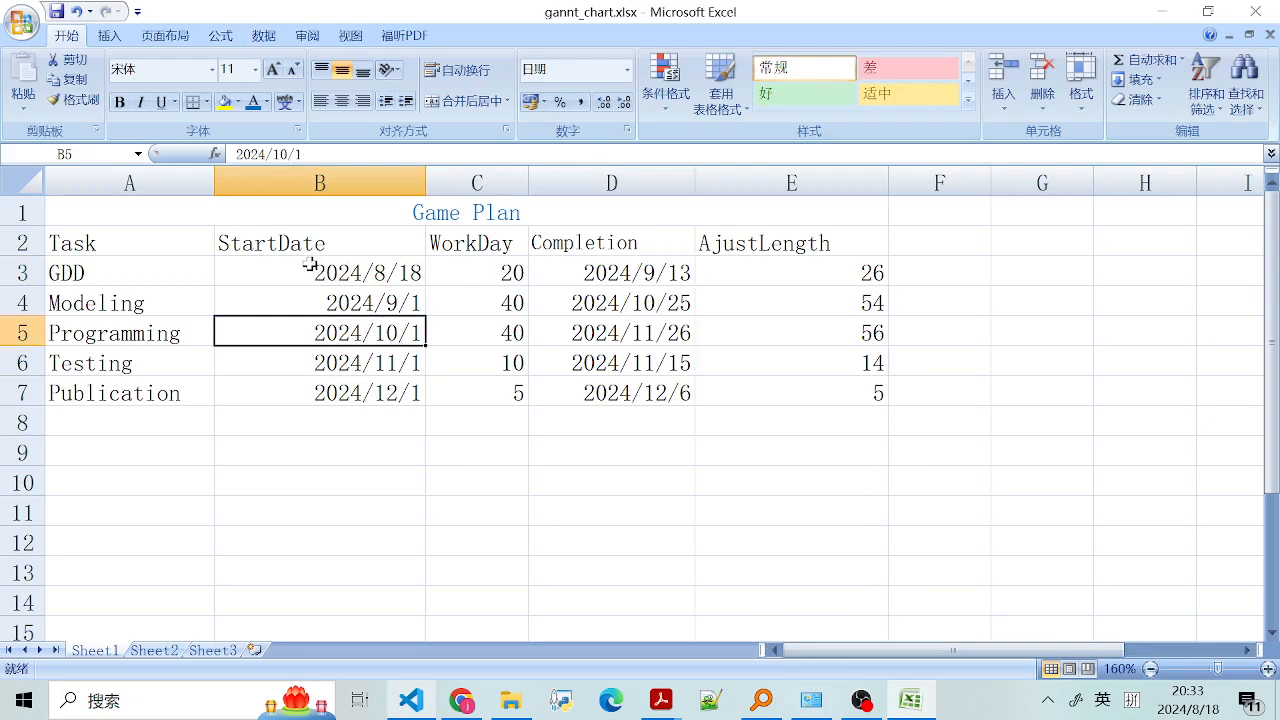
pyautogui.click(314, 270)
pyautogui.keyDown('shift'); pyautogui.click(331, 393); pyautogui.keyUp('shift')
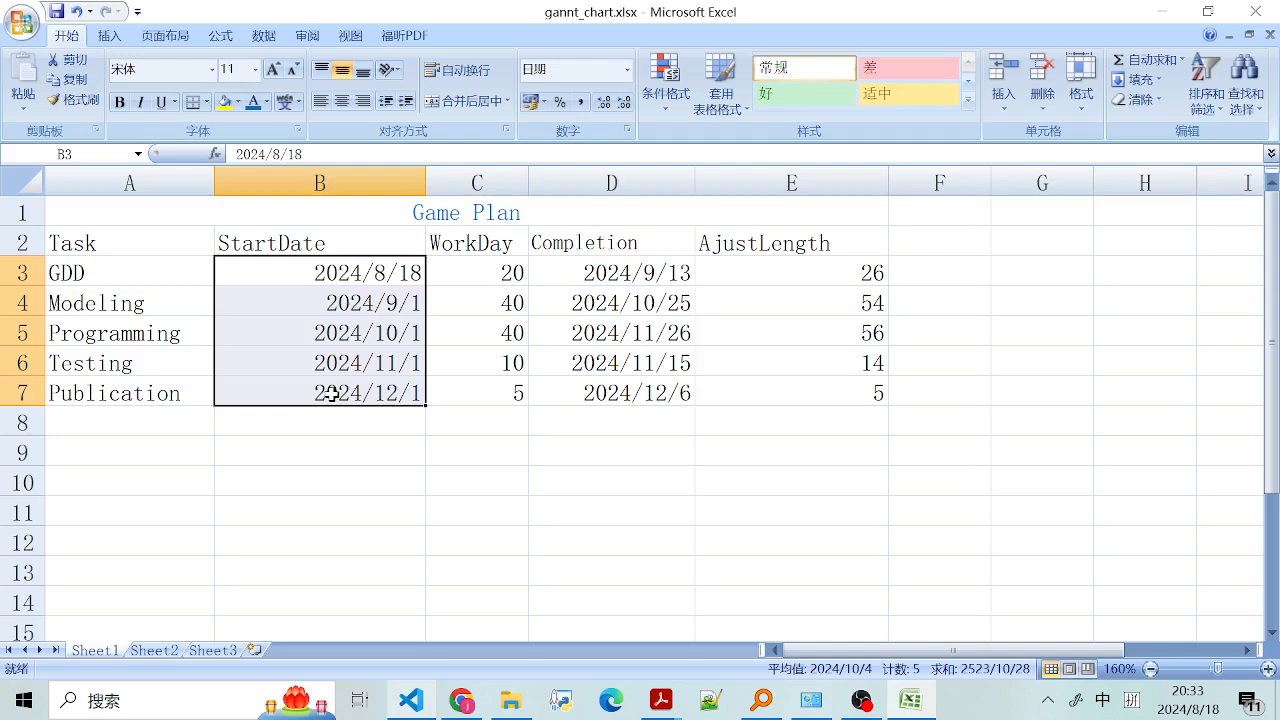
pyautogui.write('1')
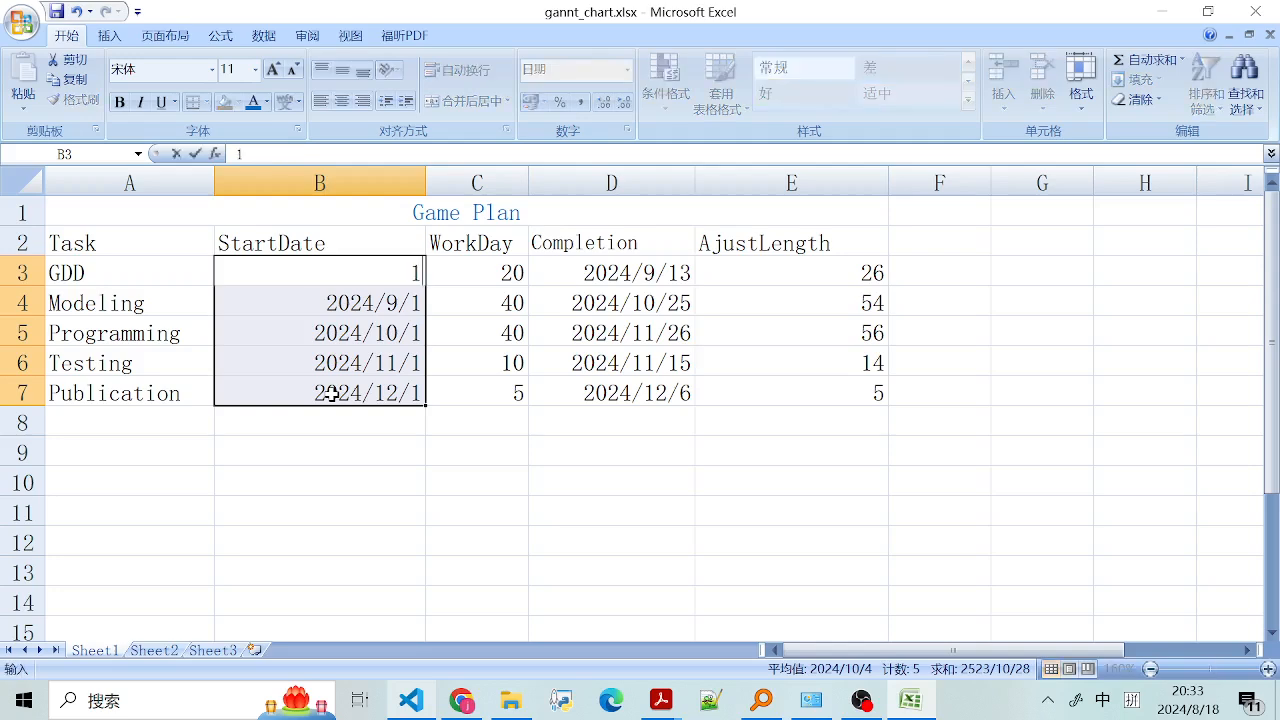
pyautogui.click(545, 340)
pyautogui.hotkey('ctrl', 'z')
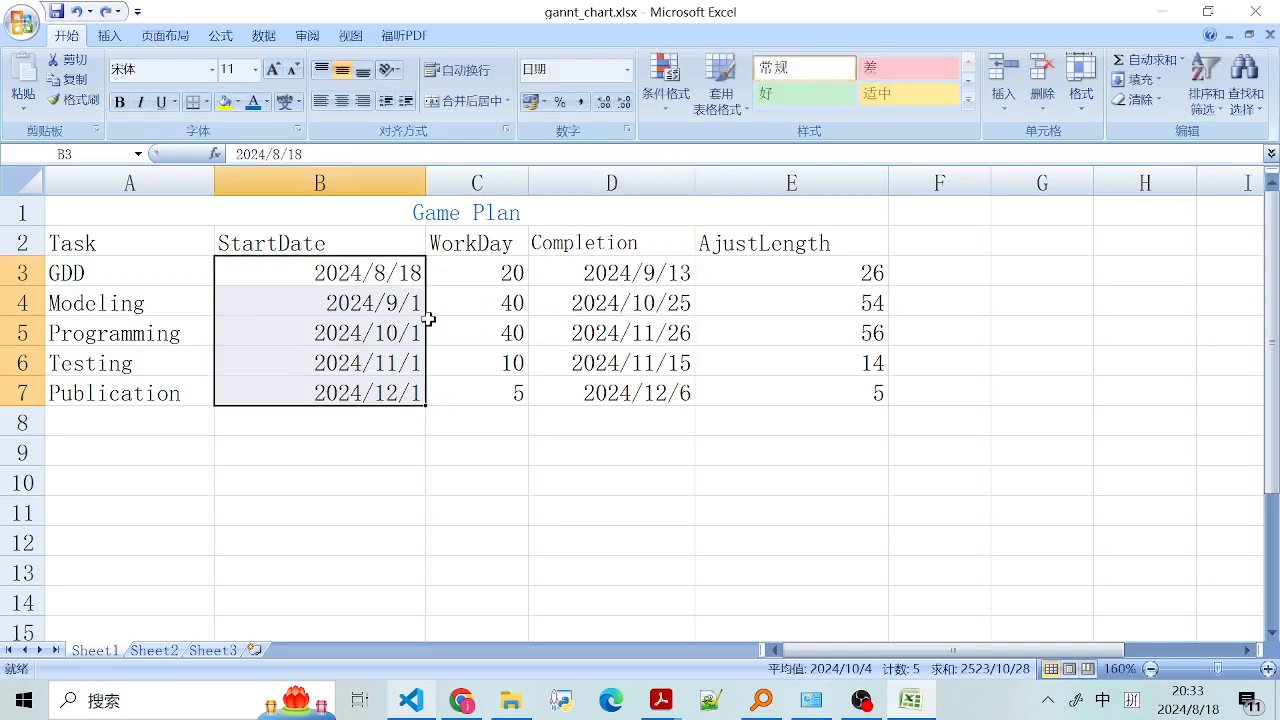
# - Change the number format of the StartDate values in B3:B7 to General
pyautogui.click(357, 290)
pyautogui.click(337, 277)
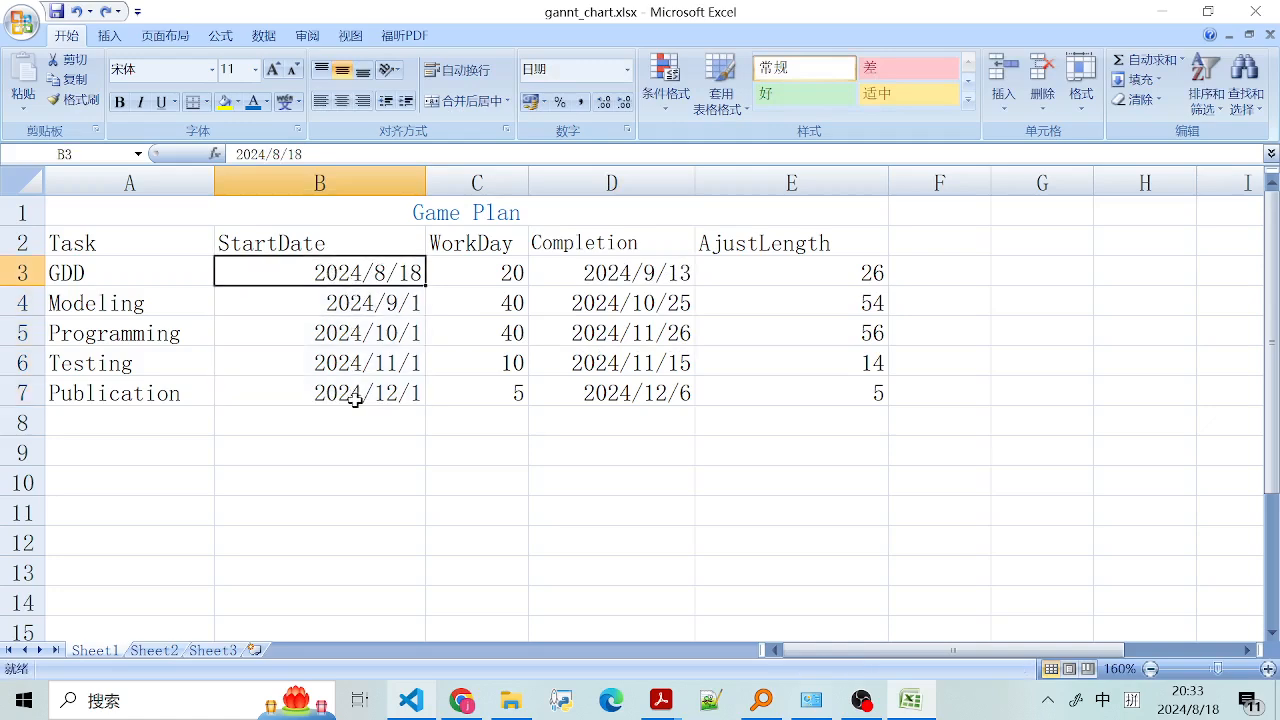
pyautogui.keyDown('shift'); pyautogui.click(339, 400); pyautogui.keyUp('shift')
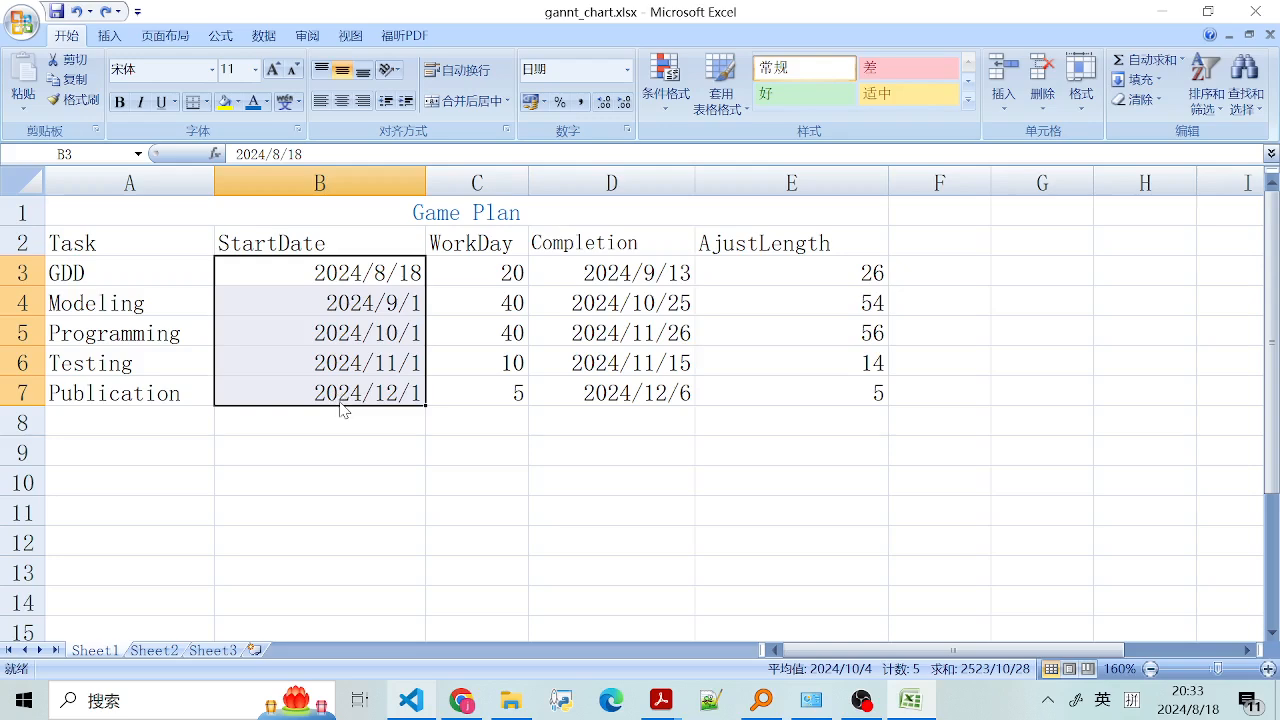
pyautogui.hotkey('ctrl', '1')
pyautogui.moveTo(641, 264); pyautogui.dragTo(676, 245)
pyautogui.moveTo(577, 248); pyautogui.dragTo(652, 229)
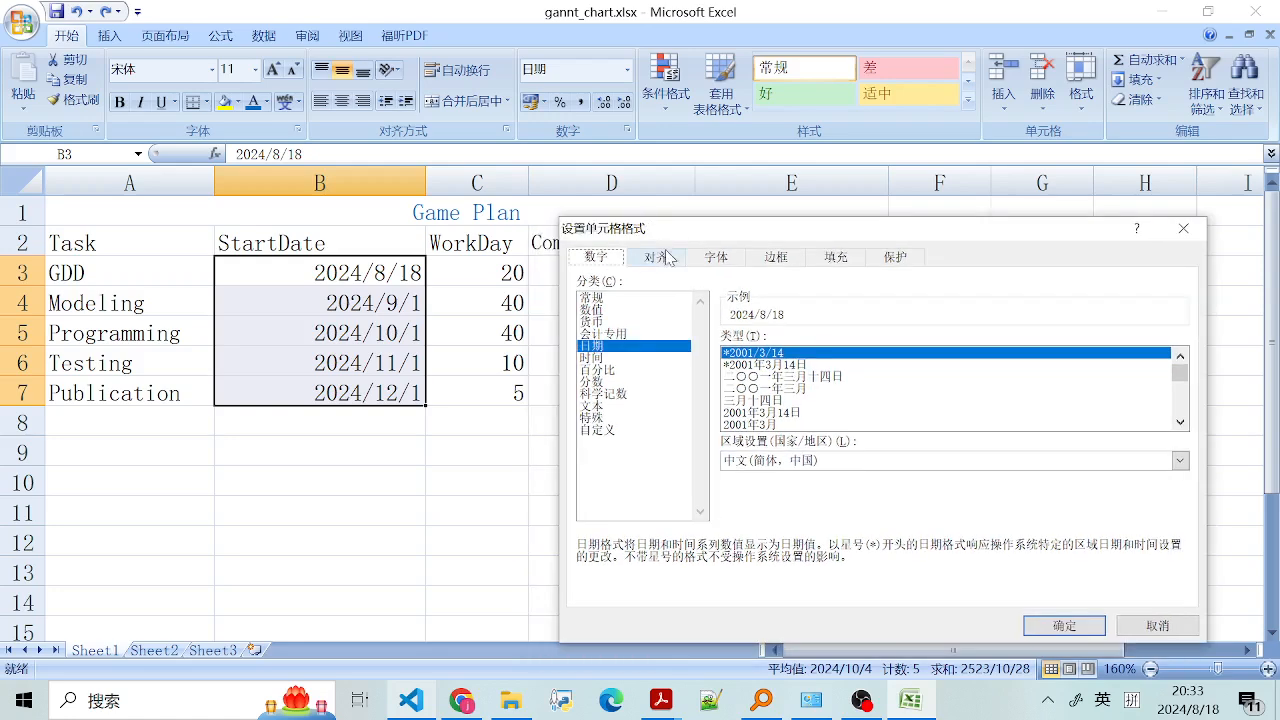
pyautogui.click(597, 298)
pyautogui.moveTo(790, 230); pyautogui.dragTo(798, 167)
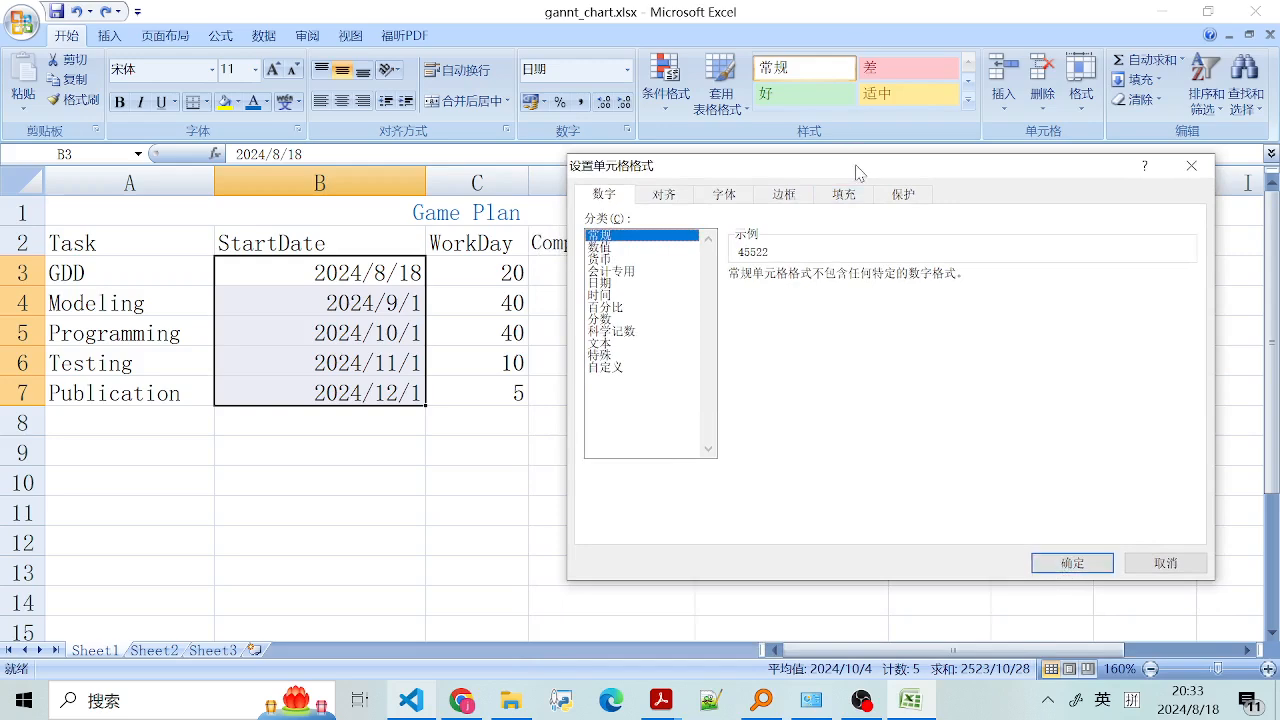
pyautogui.click(1051, 563)
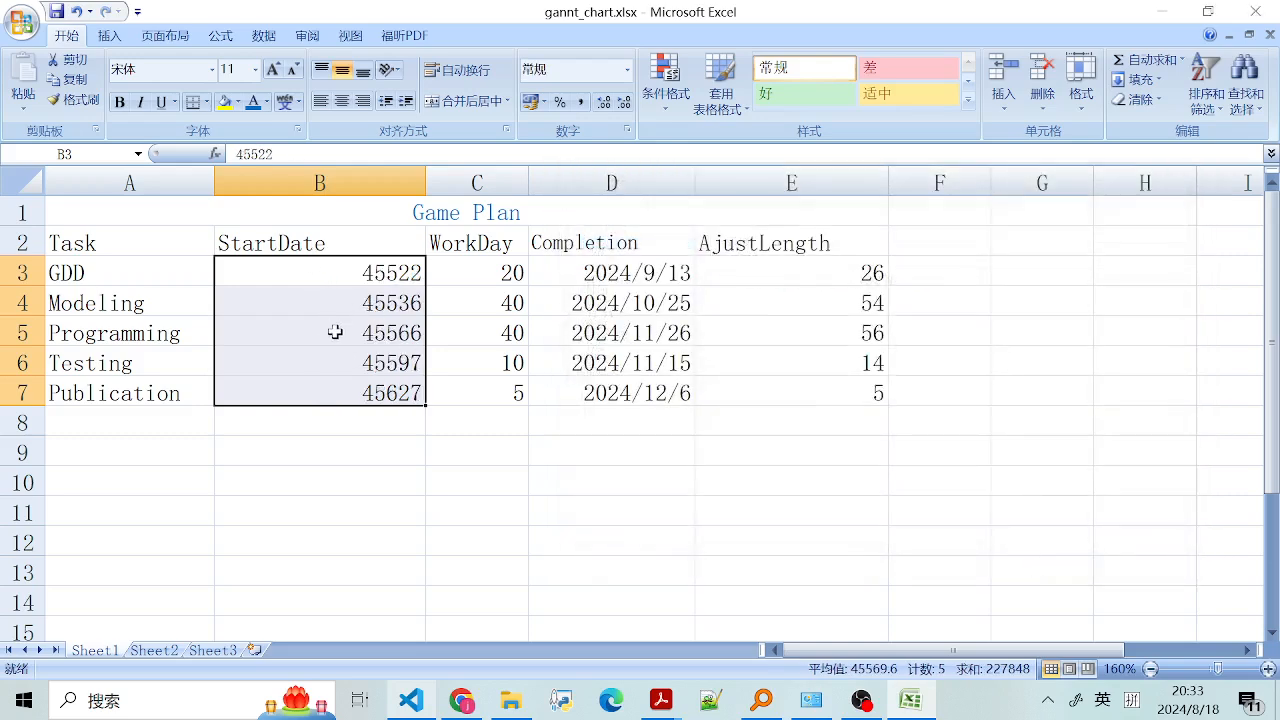
pyautogui.click(515, 364)
pyautogui.click(329, 280)
pyautogui.click(339, 353)
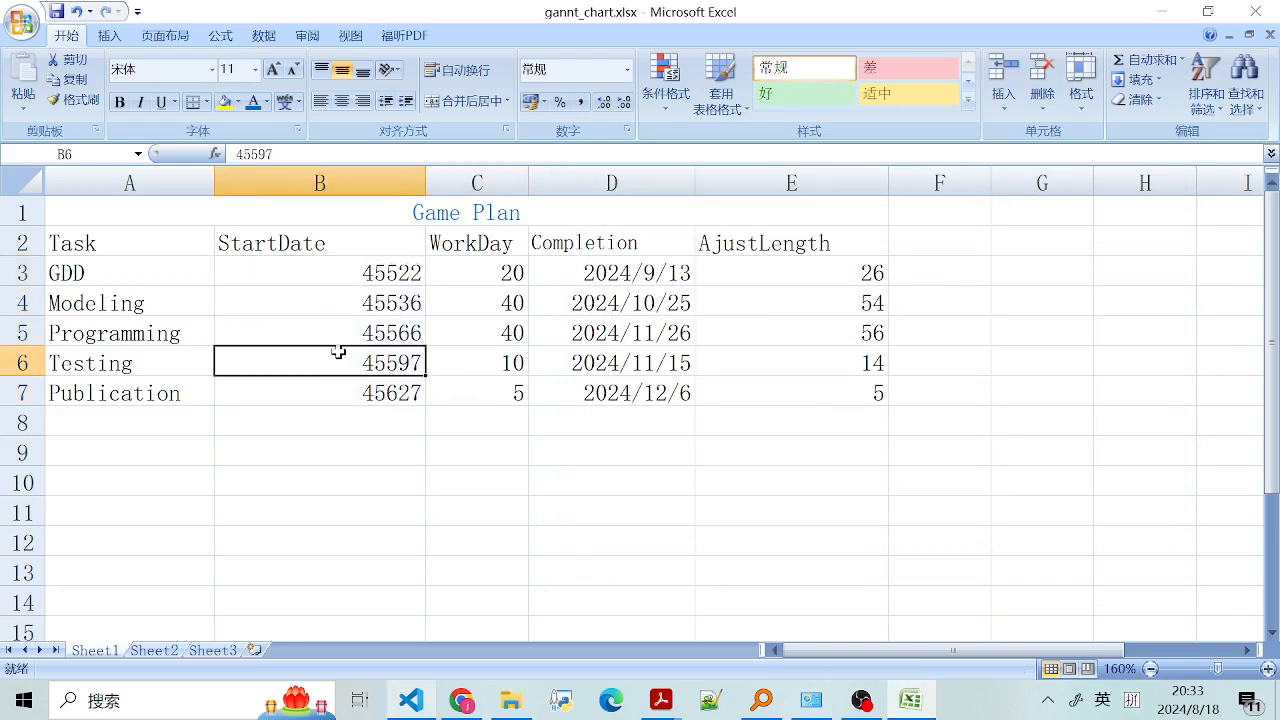
# - Insert a 2-D stacked bar chart from the Task, StartDate and AjustLength columns, ranges A2:B7 and E2:E7
pyautogui.moveTo(108, 244); pyautogui.dragTo(322, 400)
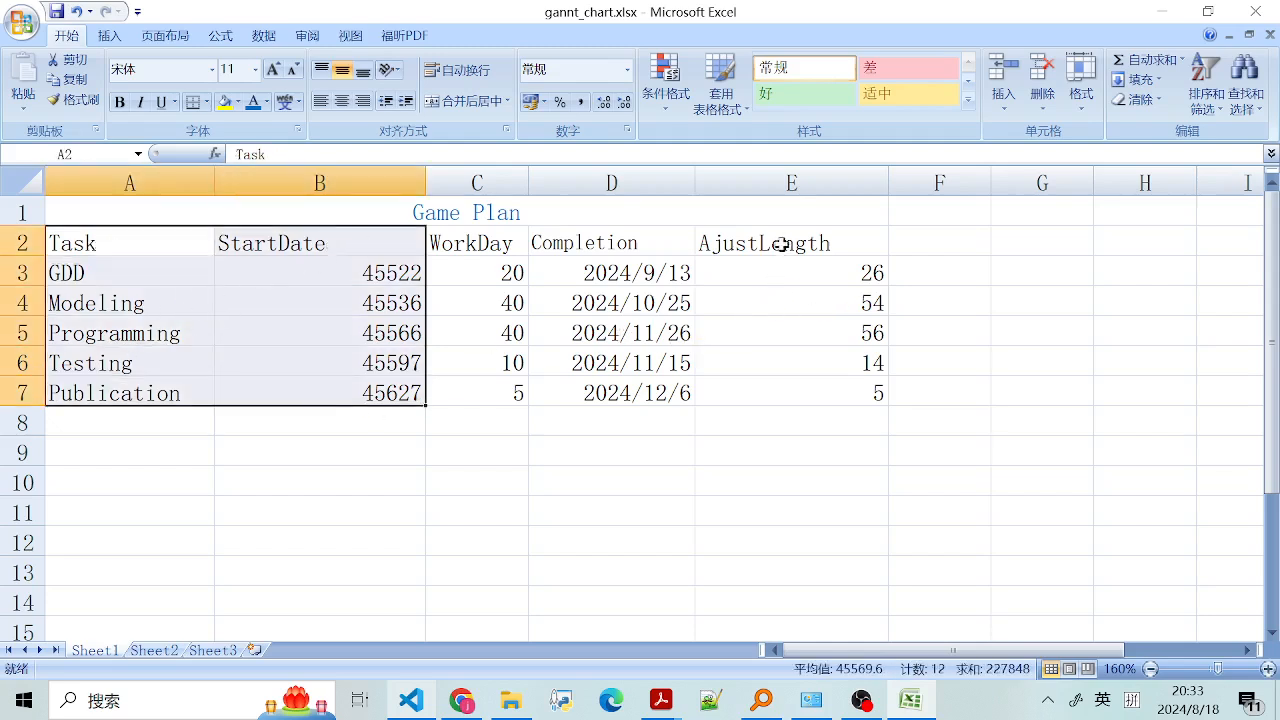
pyautogui.moveTo(760, 243); pyautogui.dragTo(777, 397)
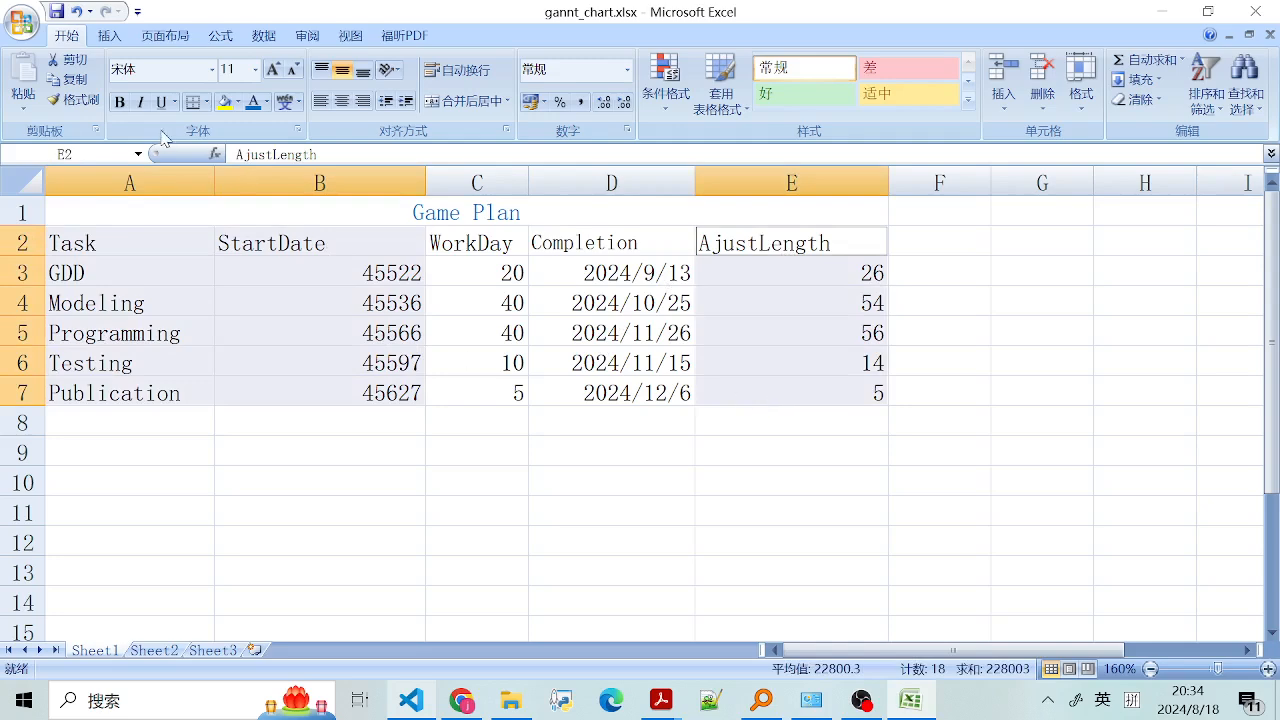
pyautogui.click(109, 35)
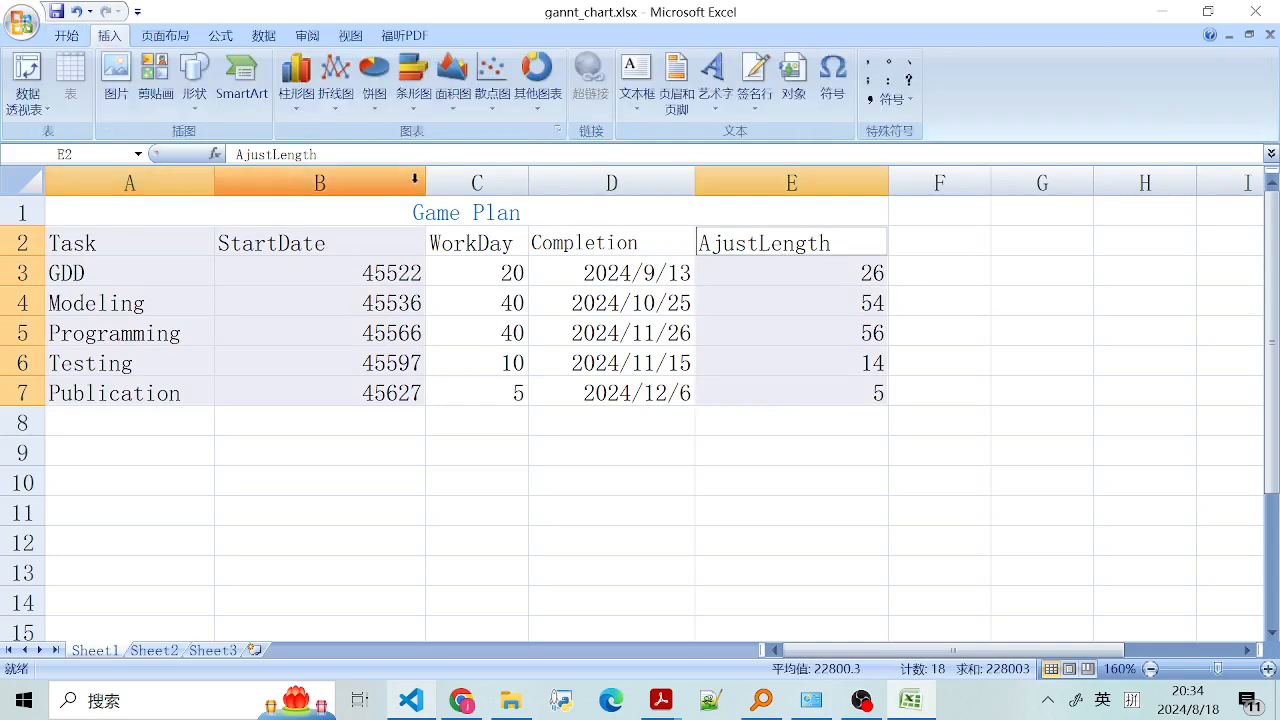
pyautogui.click(420, 98)
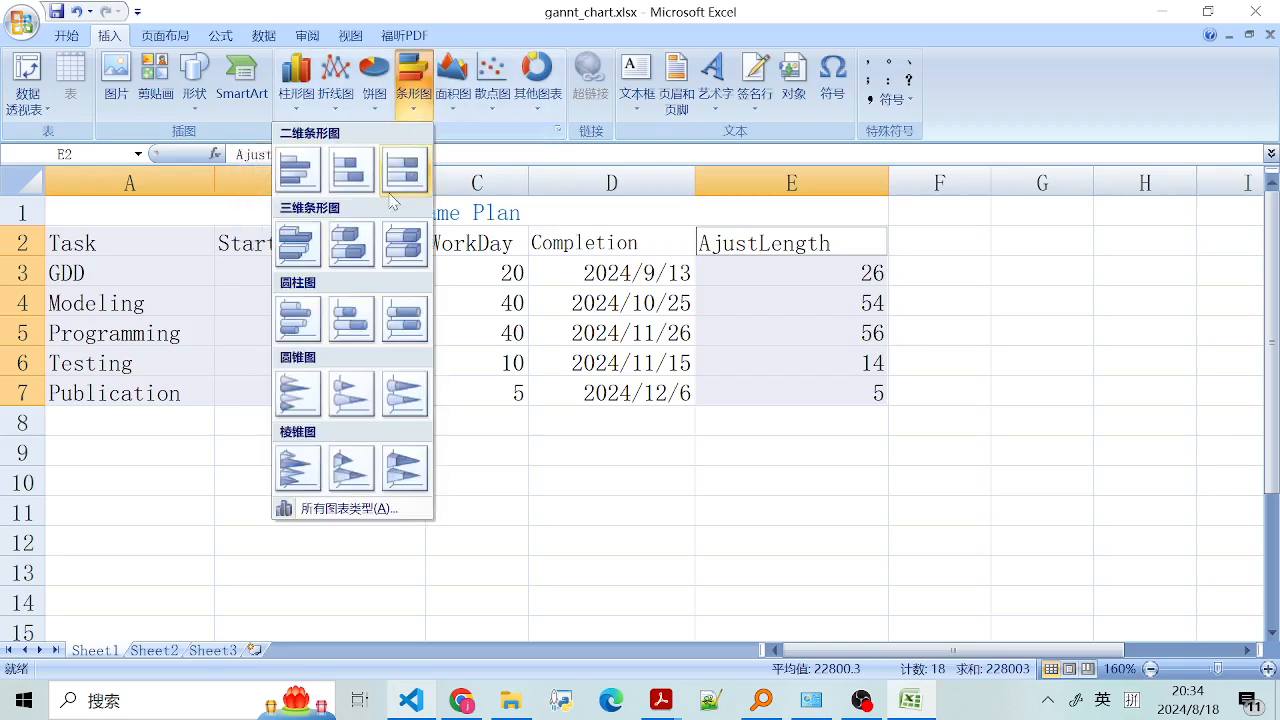
pyautogui.click(357, 191)
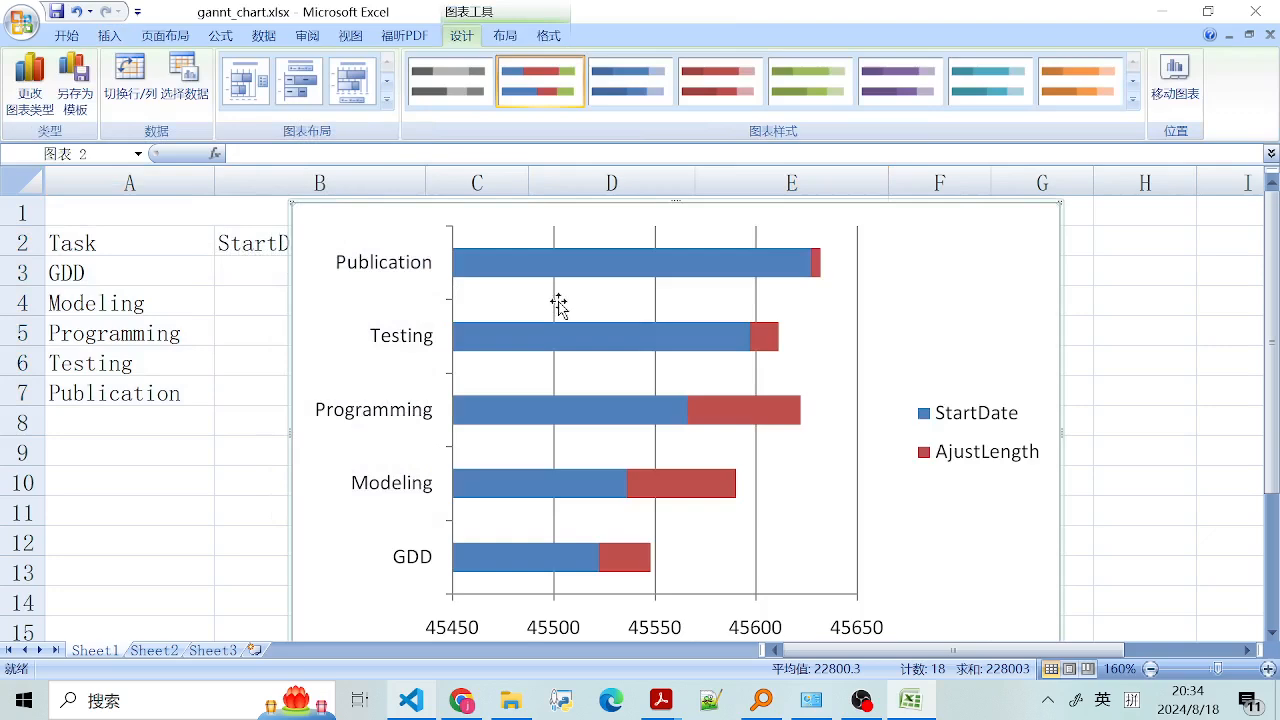
# - Move the stacked bar chart aside to uncover the Task, StartDate and WorkDay columns
pyautogui.scroll(-1, 514, 409)
pyautogui.scroll(1, 680, 410)
pyautogui.moveTo(936, 275); pyautogui.dragTo(954, 337)
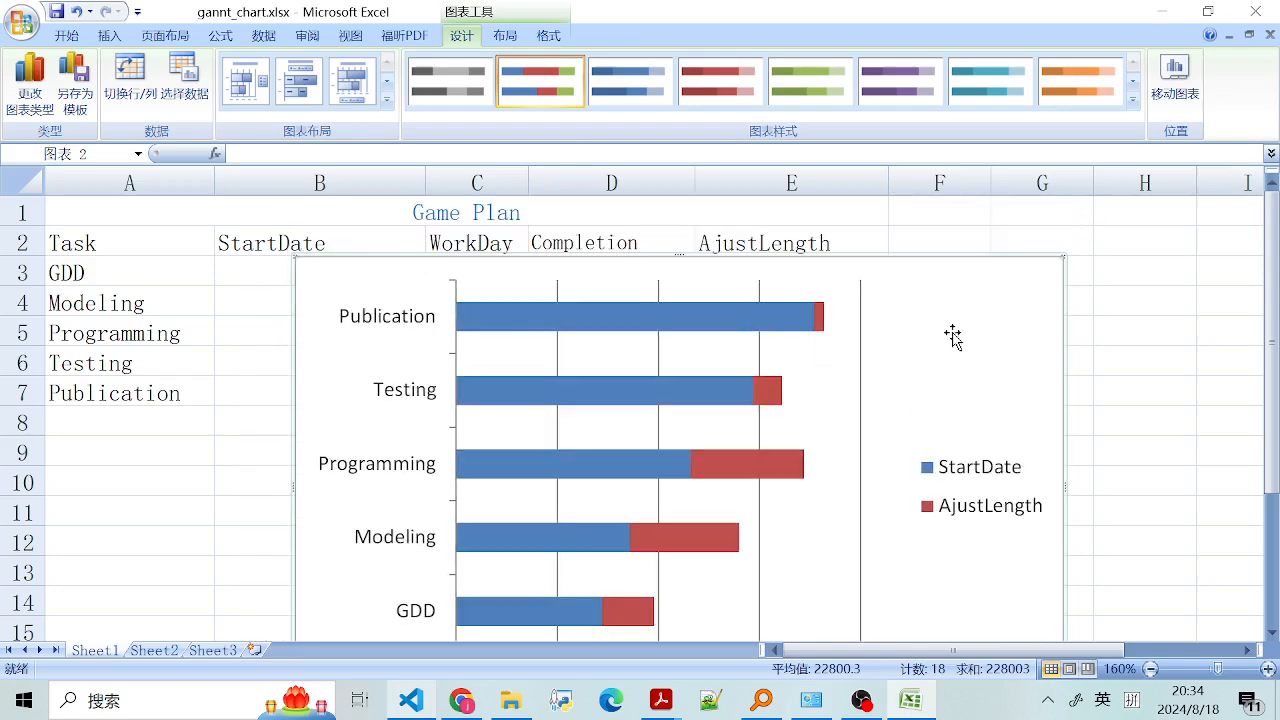
pyautogui.scroll(-2, 903, 334)
pyautogui.moveTo(771, 303); pyautogui.dragTo(1007, 297)
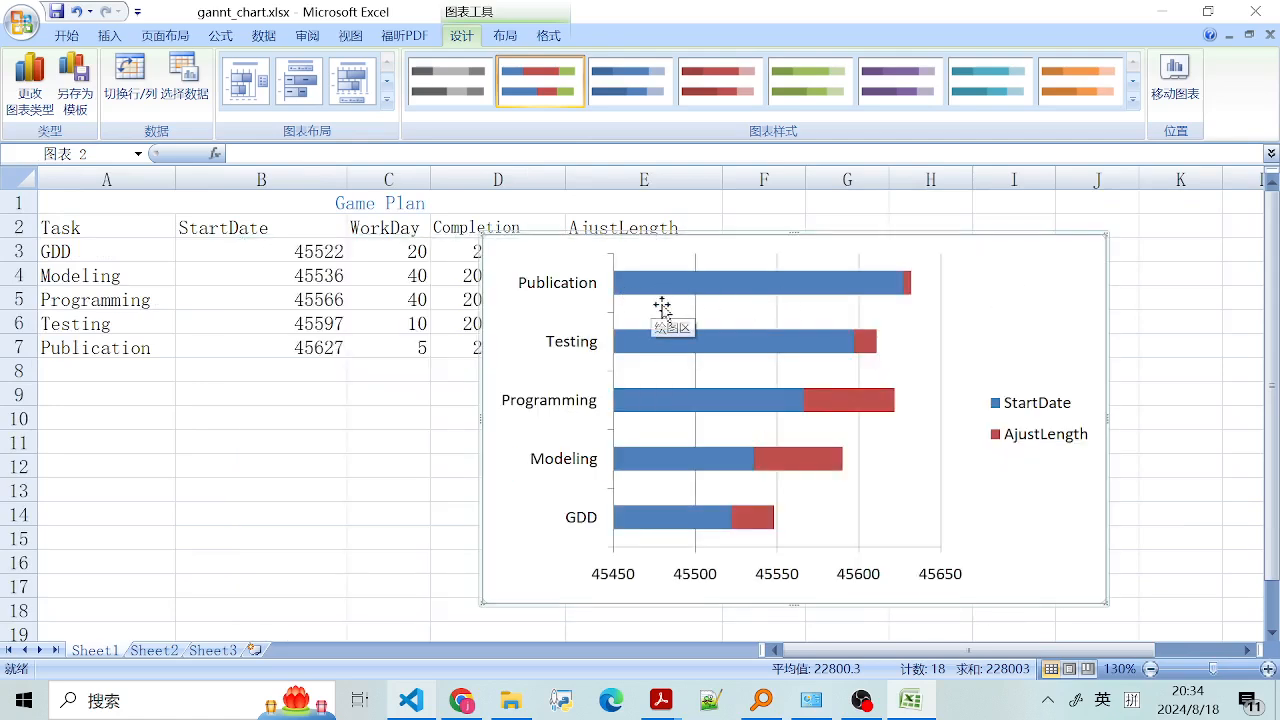
pyautogui.click(733, 289)
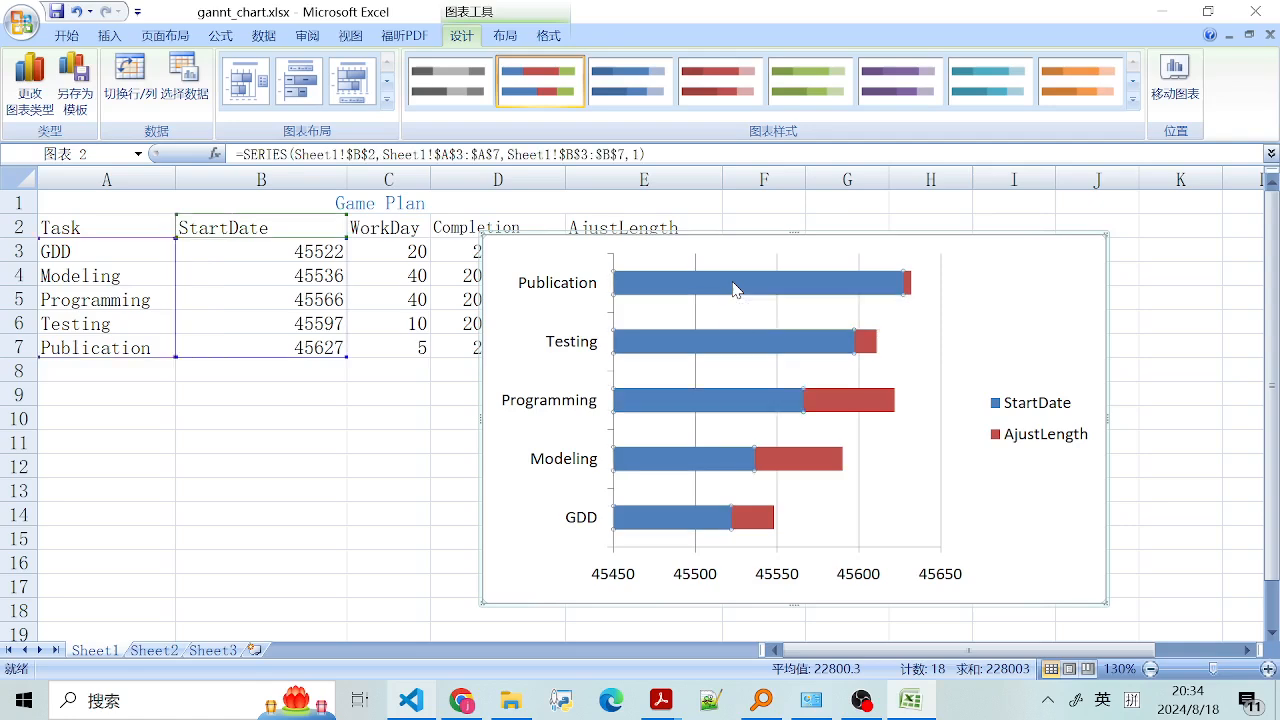
pyautogui.rightClick(733, 289)
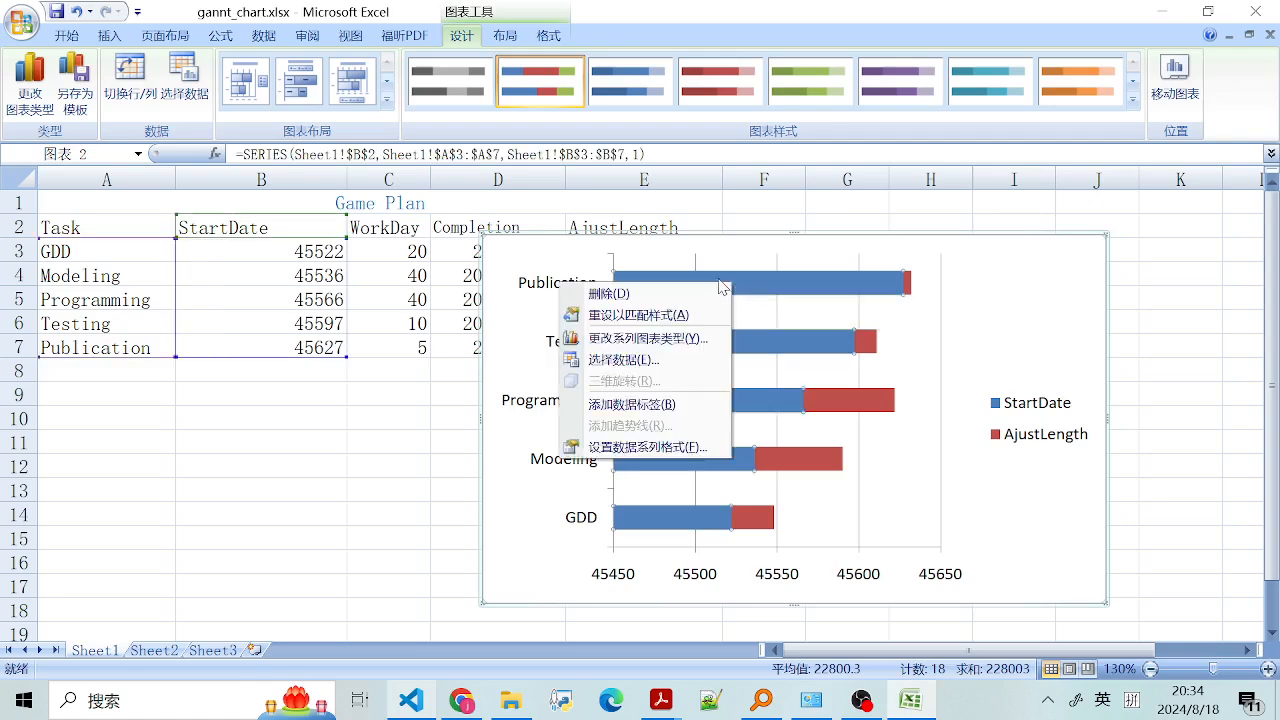
pyautogui.click(274, 251)
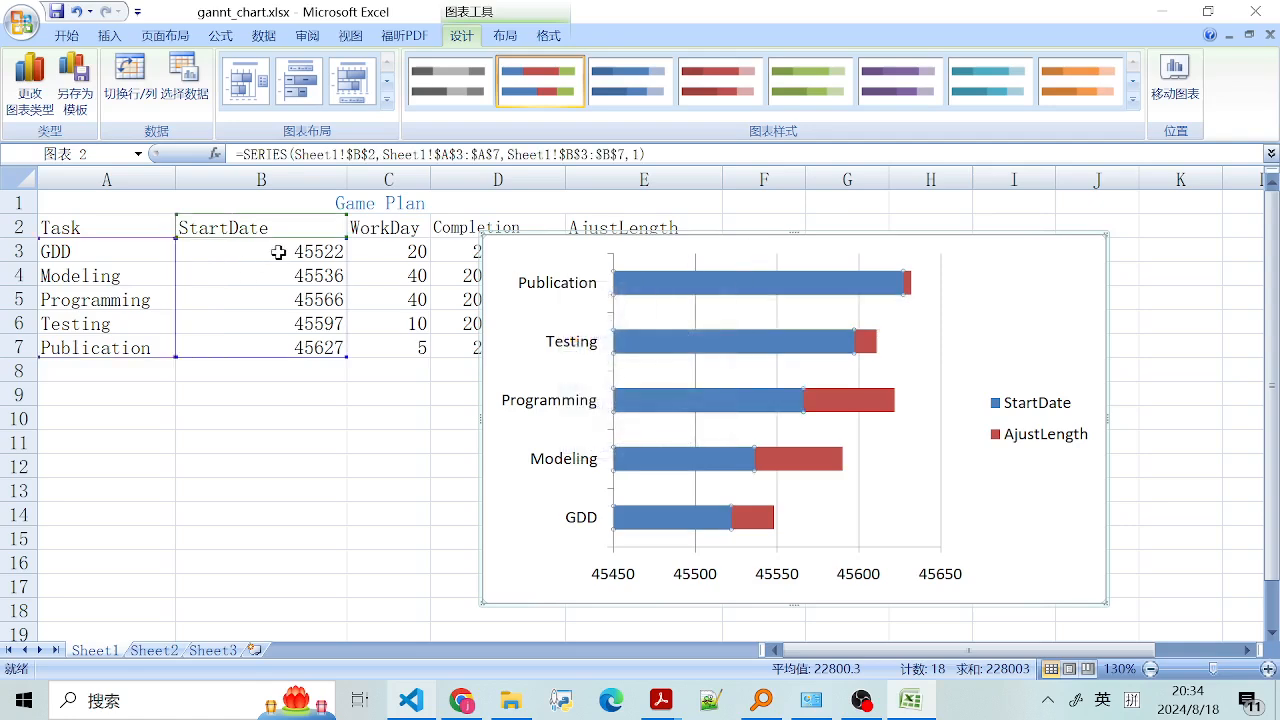
# - Change the number format of the StartDate values in B3:B7 back to Date
pyautogui.keyDown('shift'); pyautogui.click(313, 347); pyautogui.keyUp('shift')
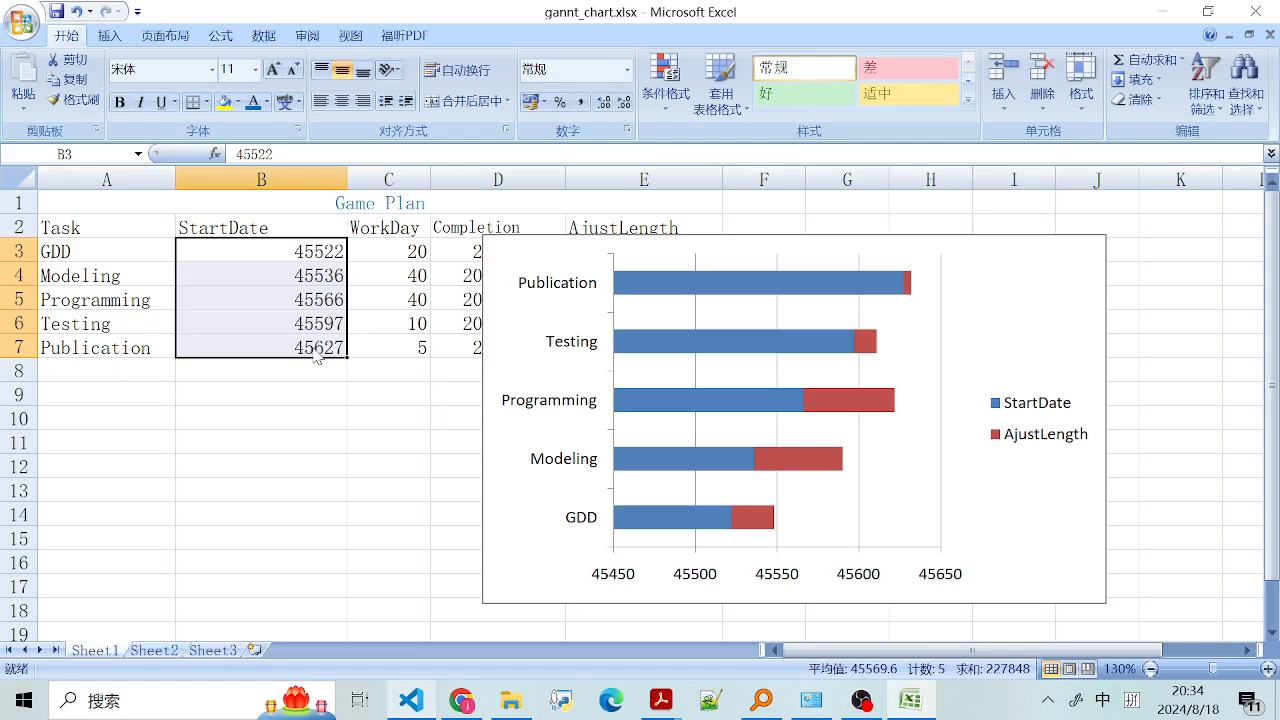
pyautogui.hotkey('ctrl', '1')
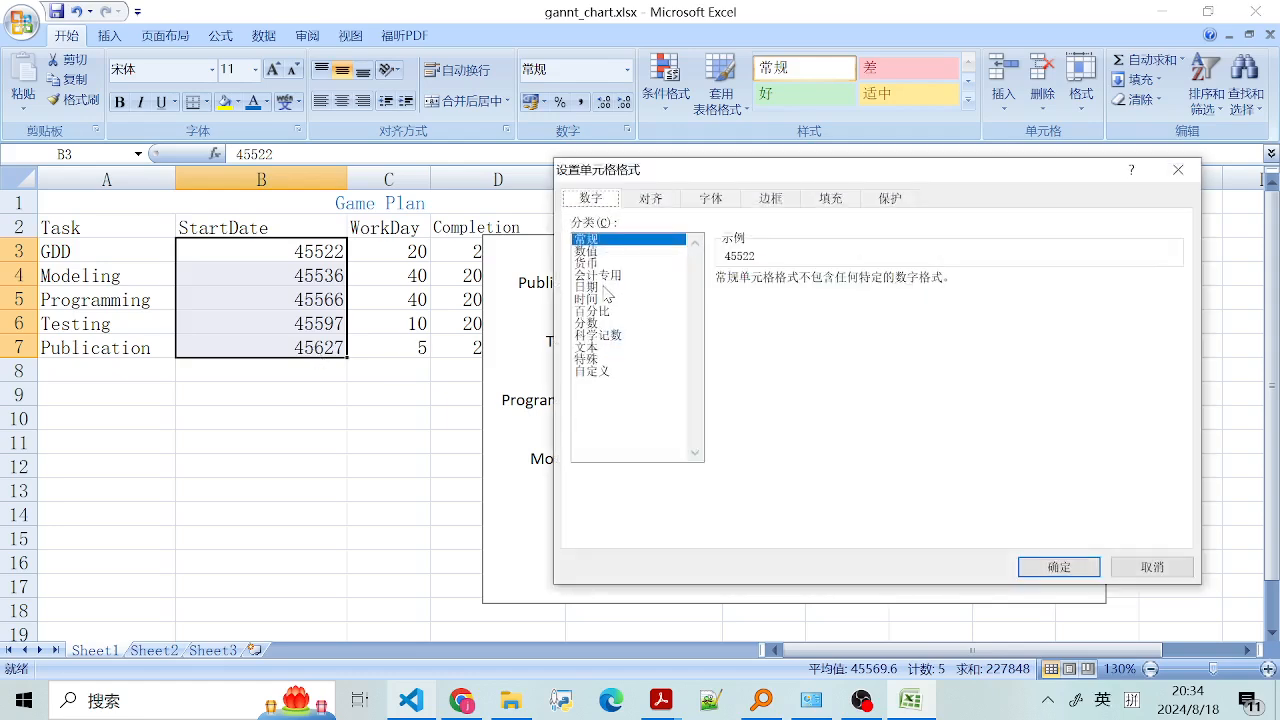
pyautogui.click(604, 288)
pyautogui.click(1050, 567)
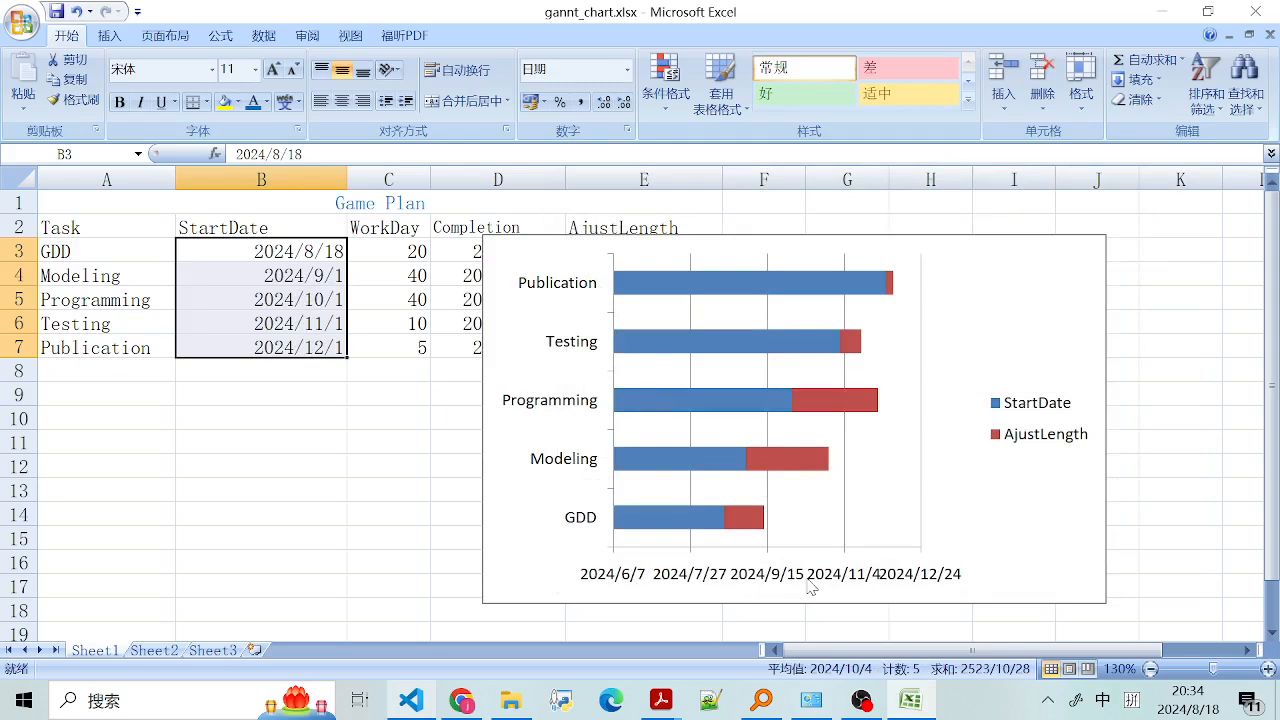
# - Set only the Publication bar of the chart's StartDate series to no fill
pyautogui.click(697, 291)
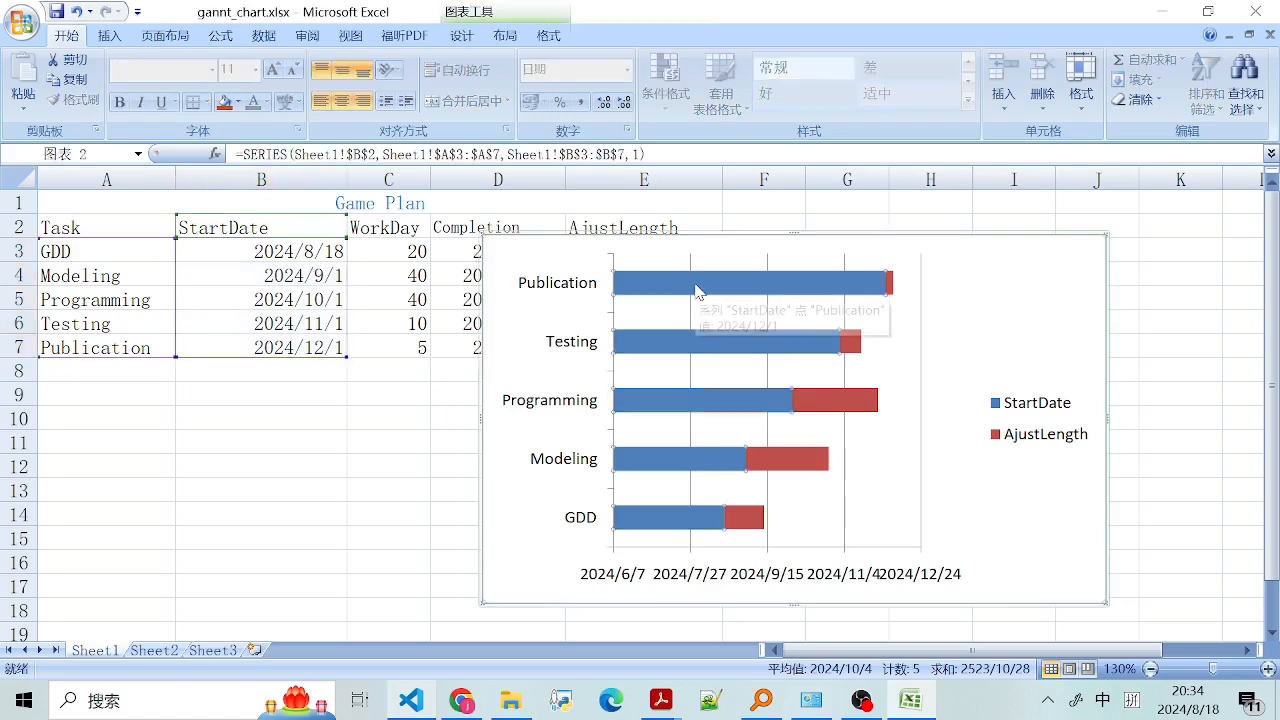
pyautogui.rightClick(716, 291)
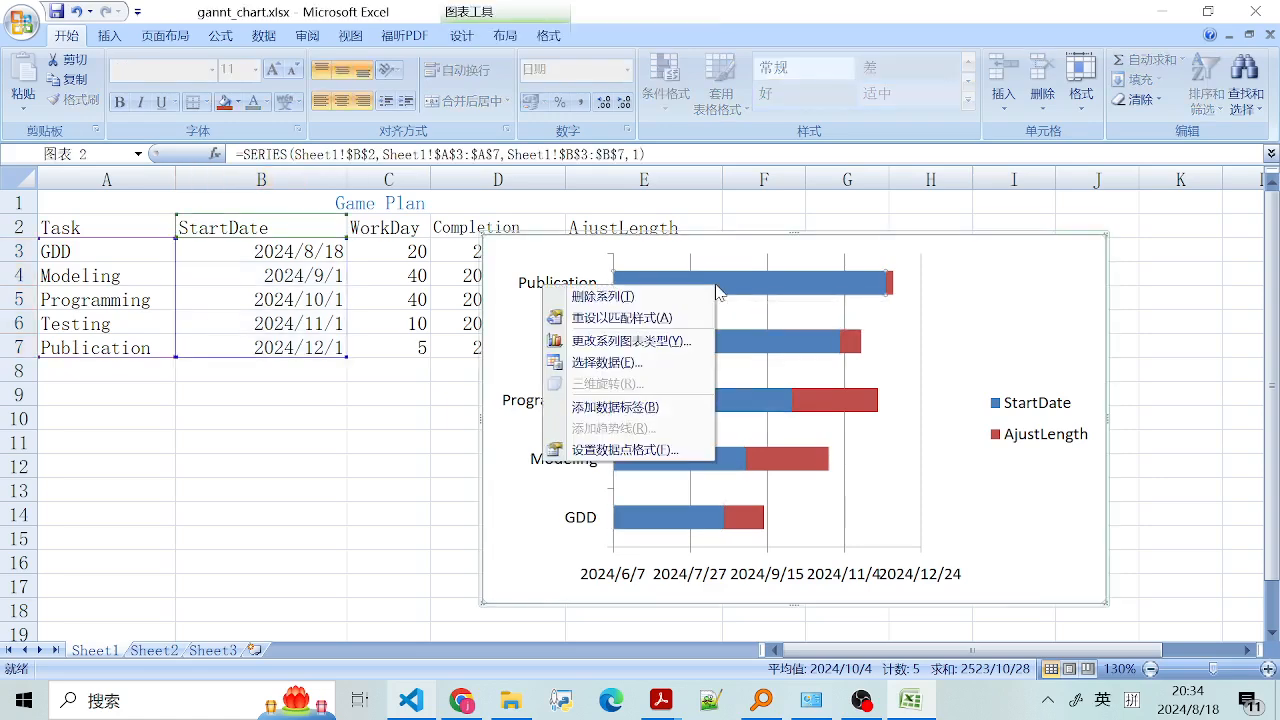
pyautogui.click(605, 452)
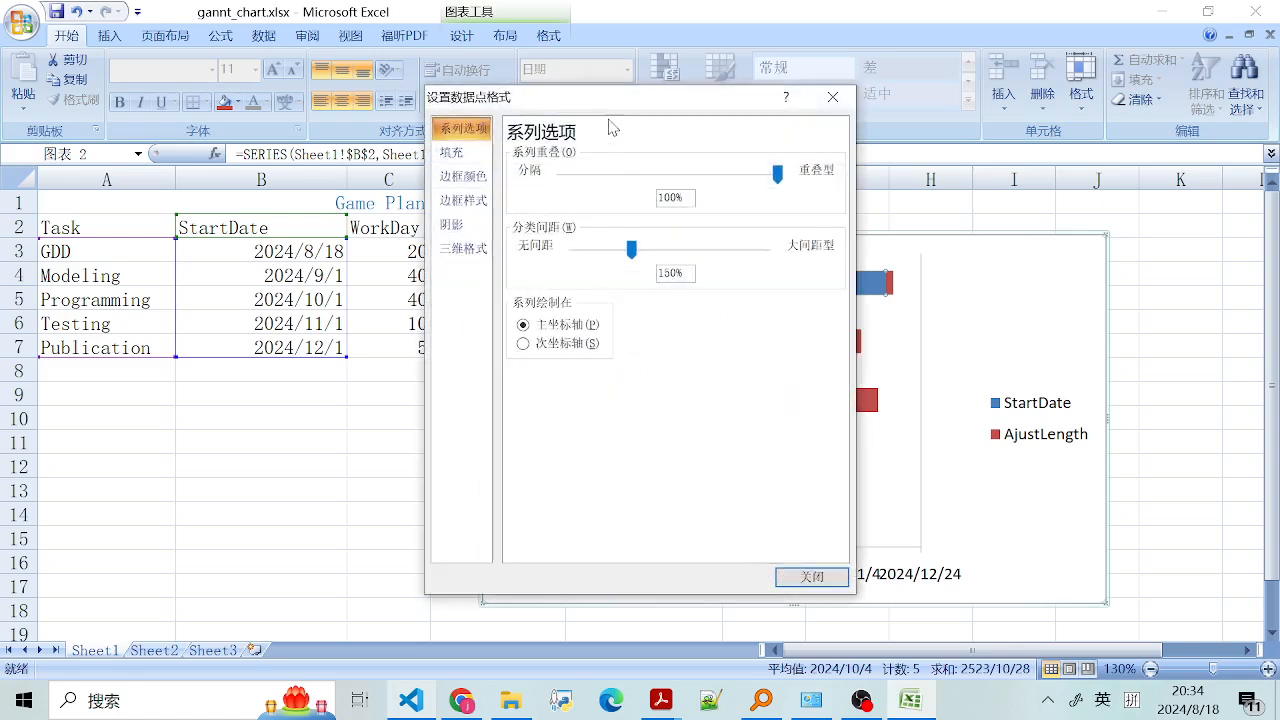
pyautogui.moveTo(606, 104); pyautogui.dragTo(528, 160)
pyautogui.moveTo(335, 155); pyautogui.dragTo(211, 159)
pyautogui.click(63, 208)
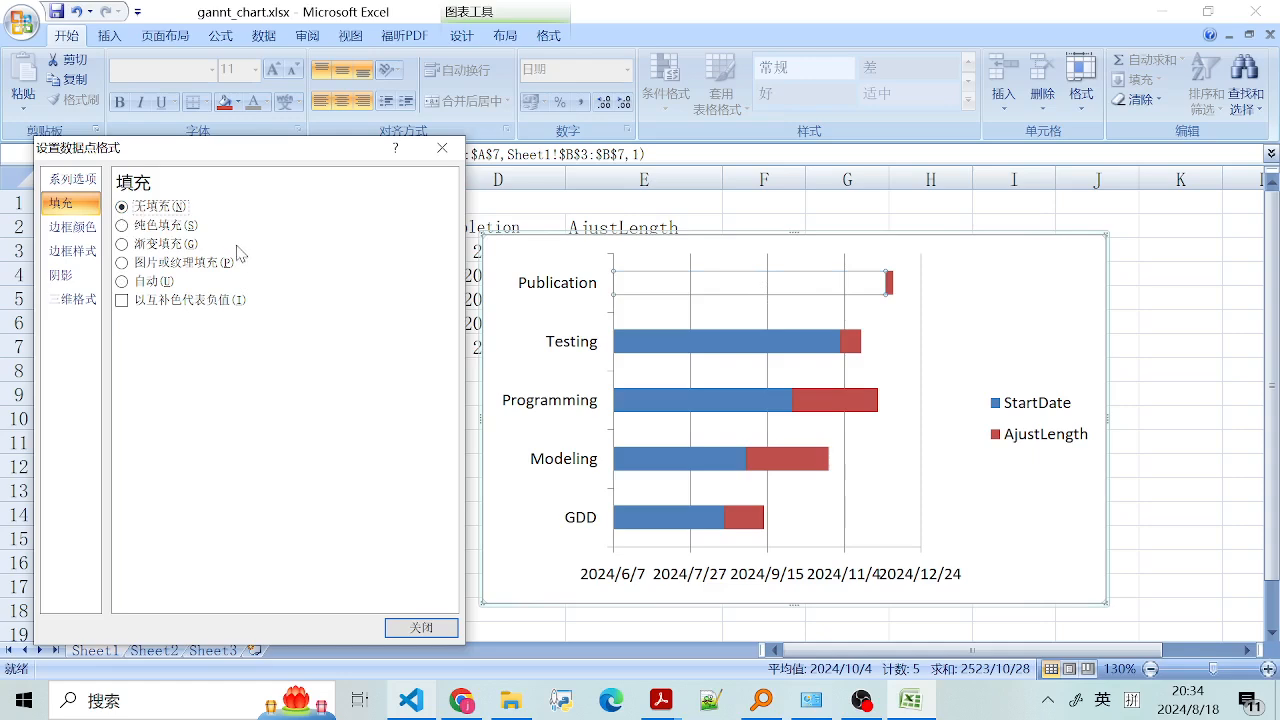
pyautogui.click(441, 147)
# - Set the fill of the whole StartDate series in the stacked bar chart to no fill
pyautogui.click(728, 346)
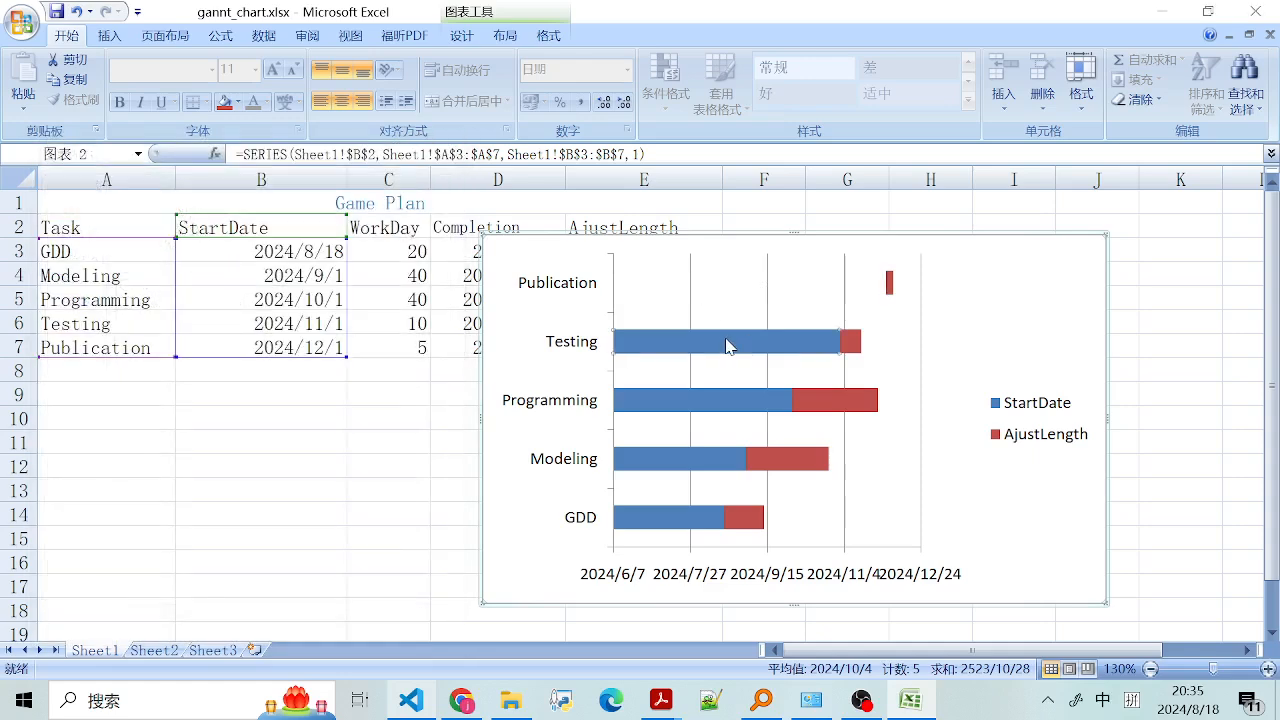
pyautogui.click(1021, 302)
pyautogui.scroll(-1, 1021, 302)
pyautogui.click(658, 328)
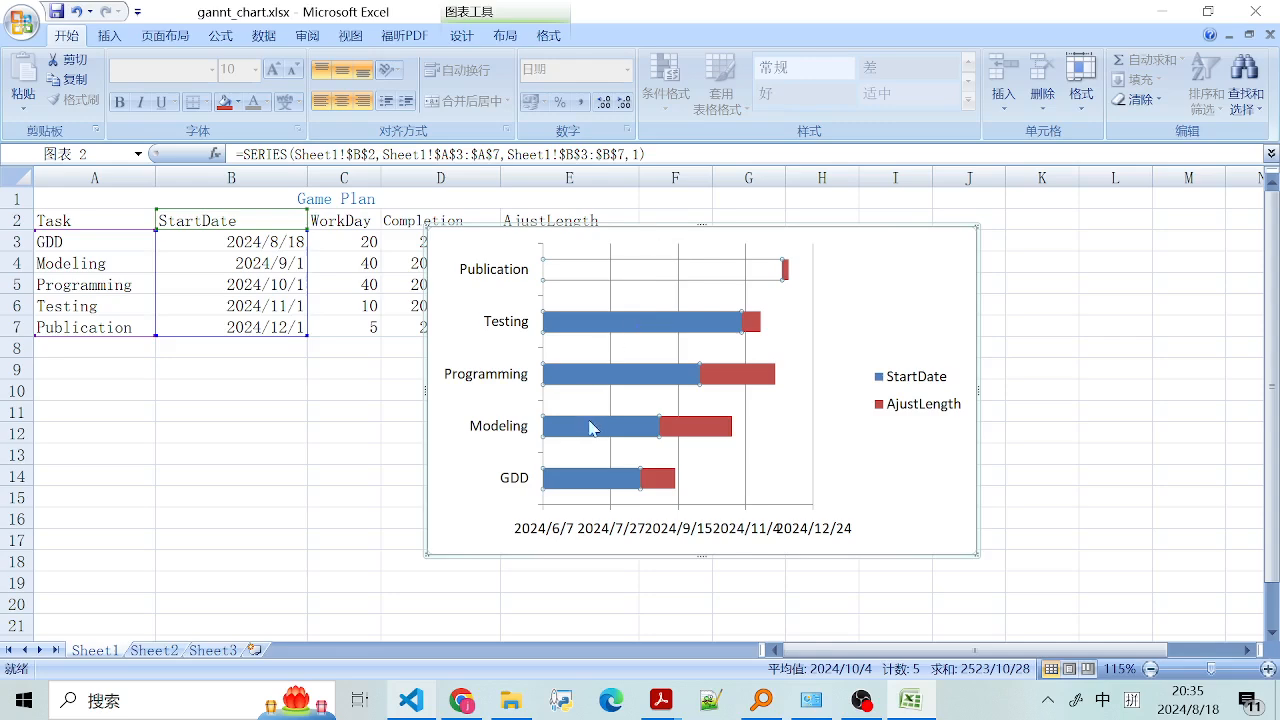
pyautogui.rightClick(612, 333)
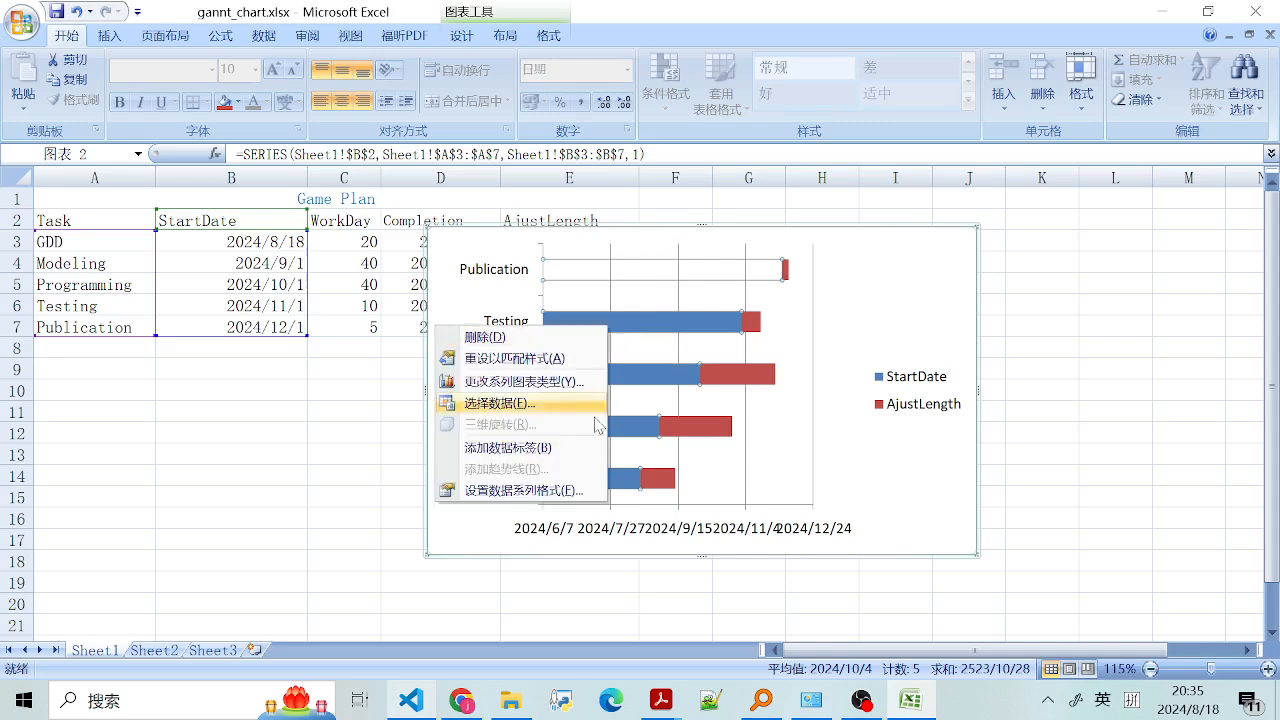
pyautogui.click(524, 491)
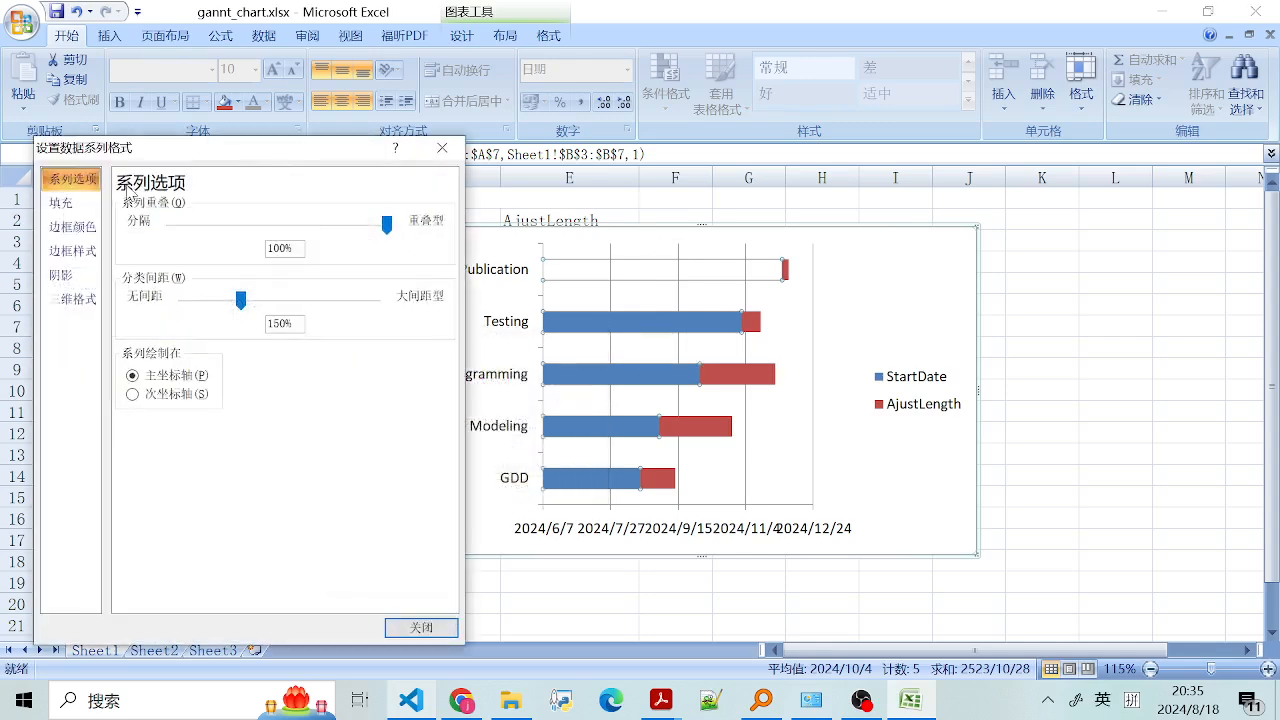
pyautogui.click(56, 186)
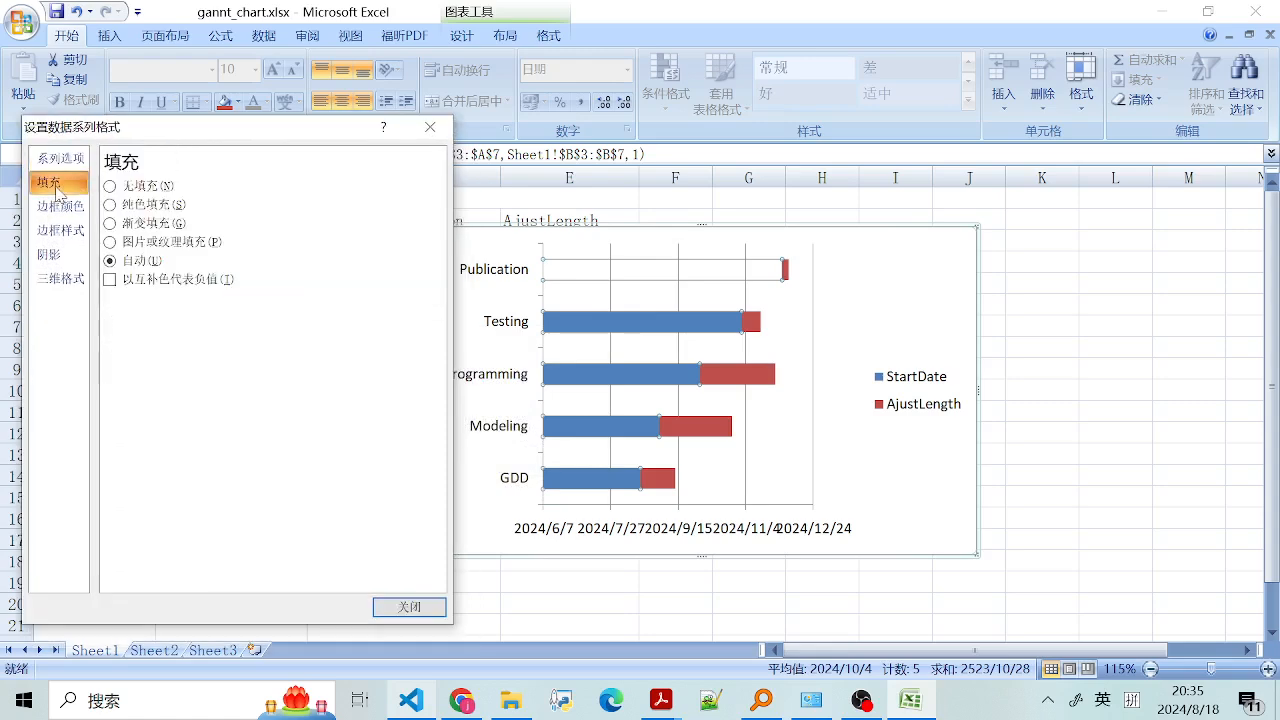
pyautogui.click(112, 187)
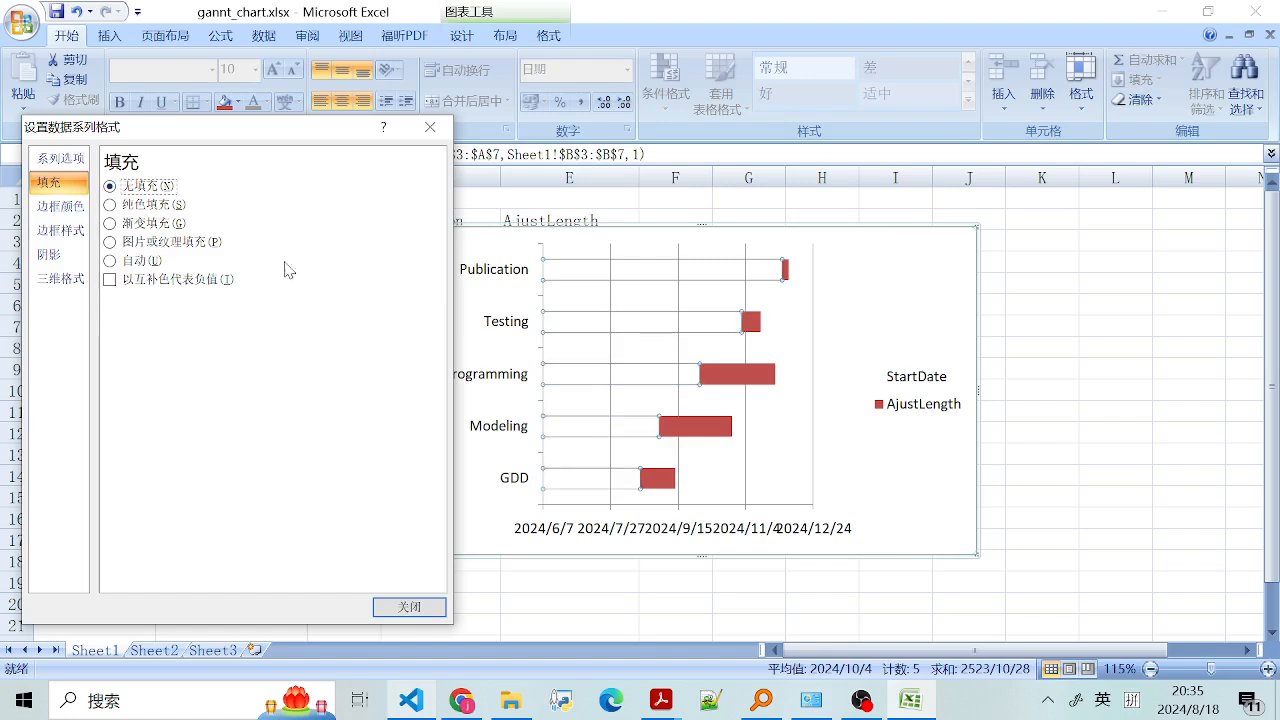
# - Set the border color of the StartDate series to no line and close the series formatting
pyautogui.click(62, 207)
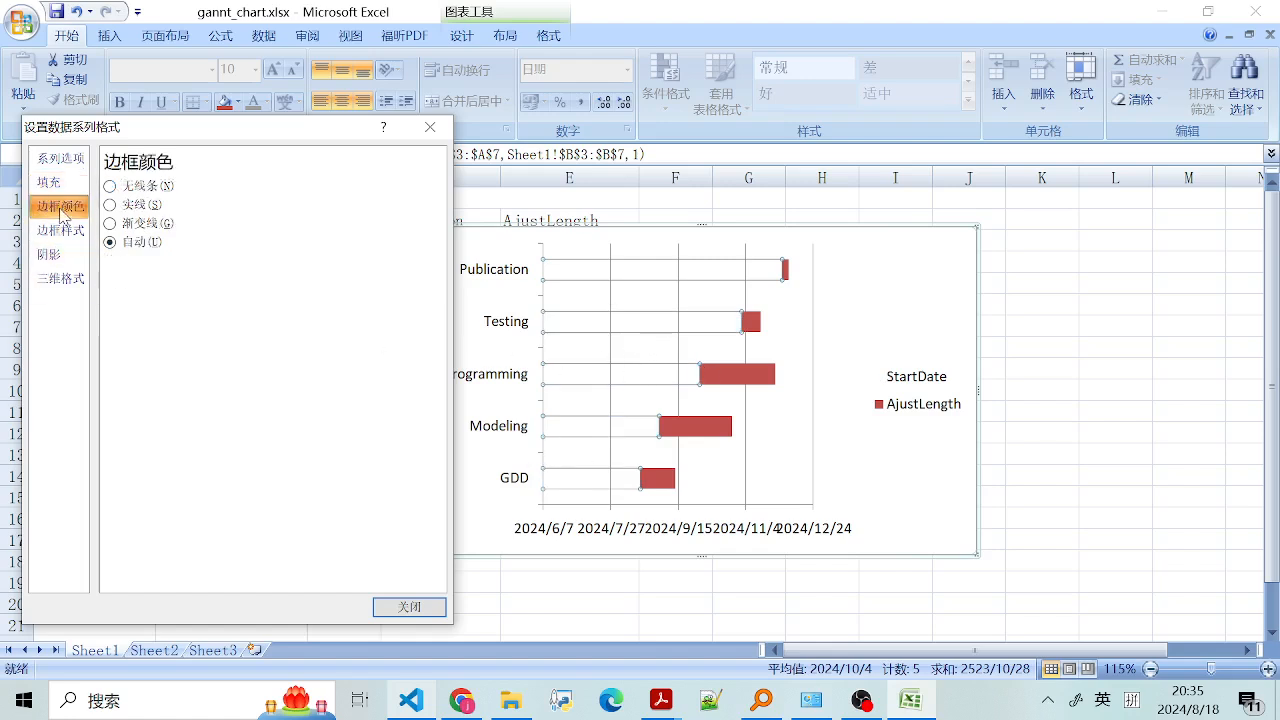
pyautogui.click(116, 188)
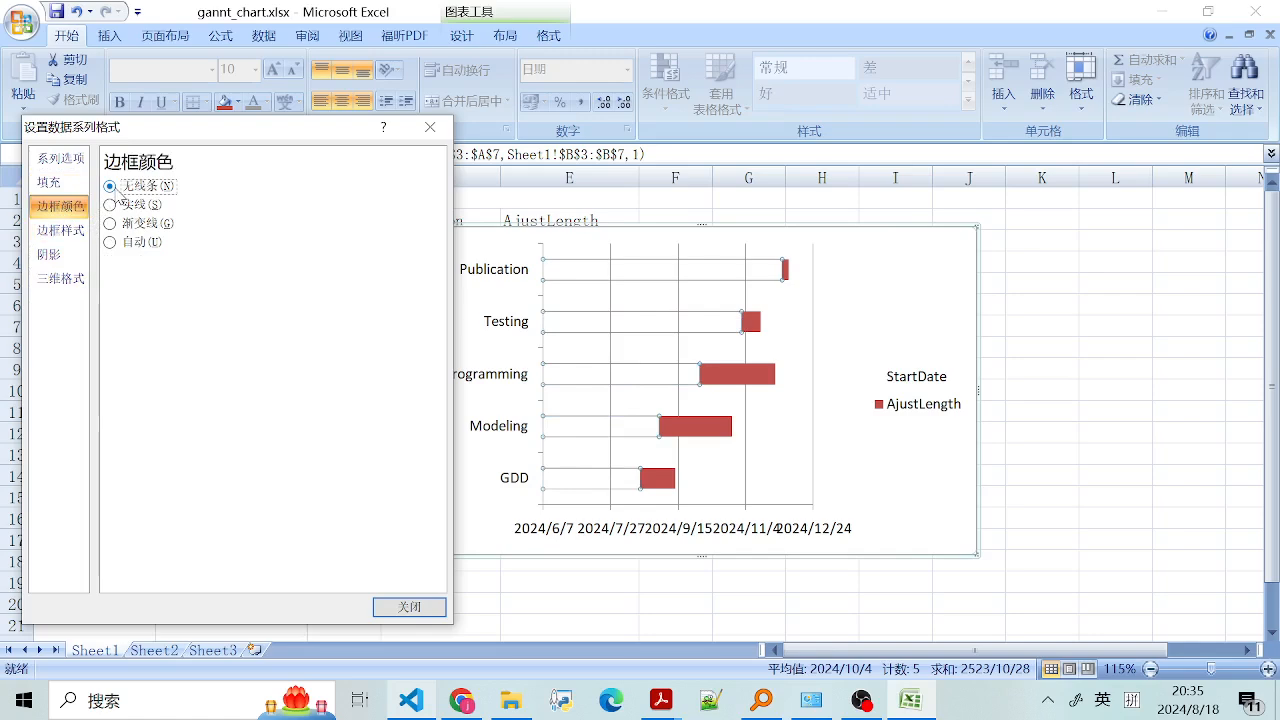
pyautogui.click(410, 607)
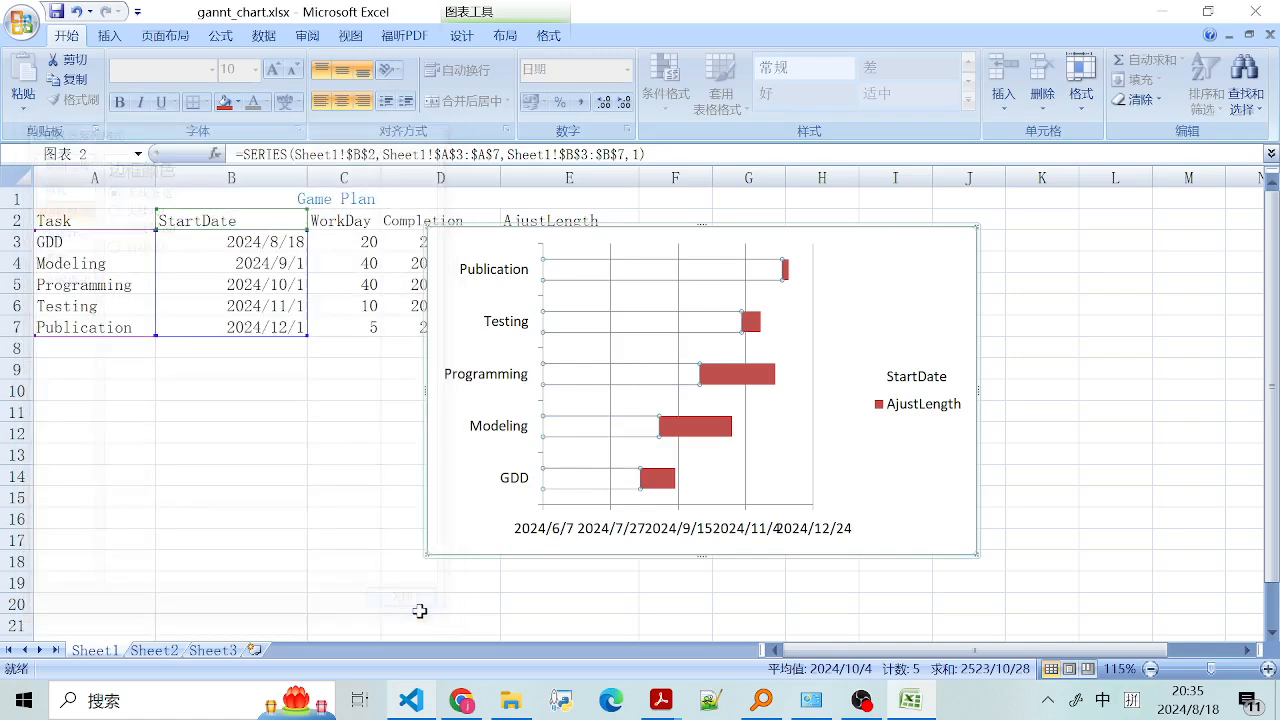
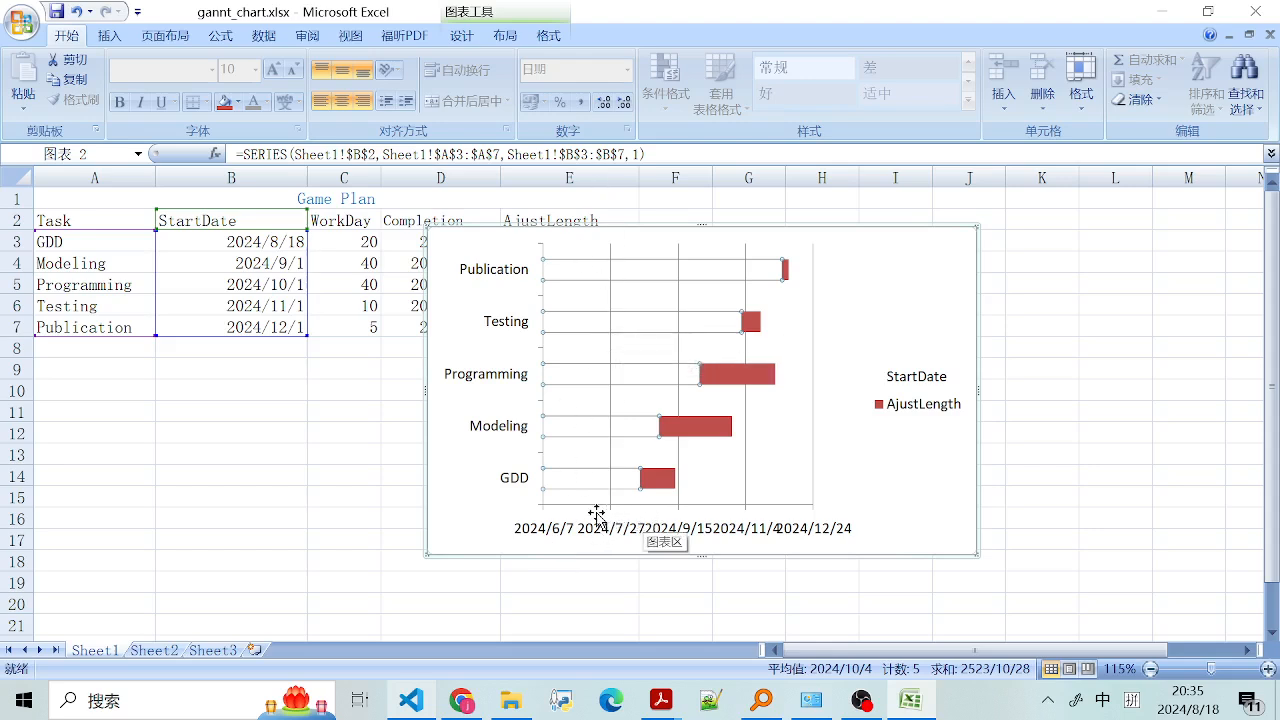
# - Change the minimum bound of the chart's horizontal date axis from automatic to fixed and close the axis formatting
pyautogui.click(640, 540)
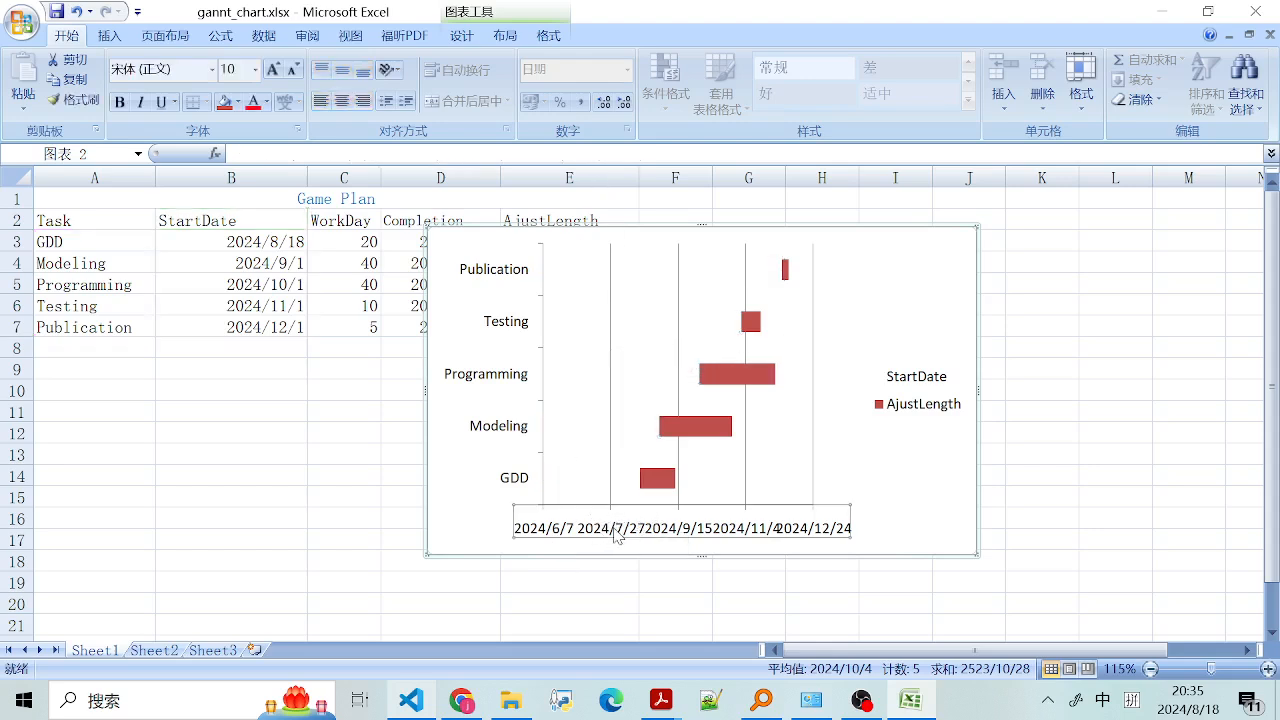
pyautogui.rightClick(666, 530)
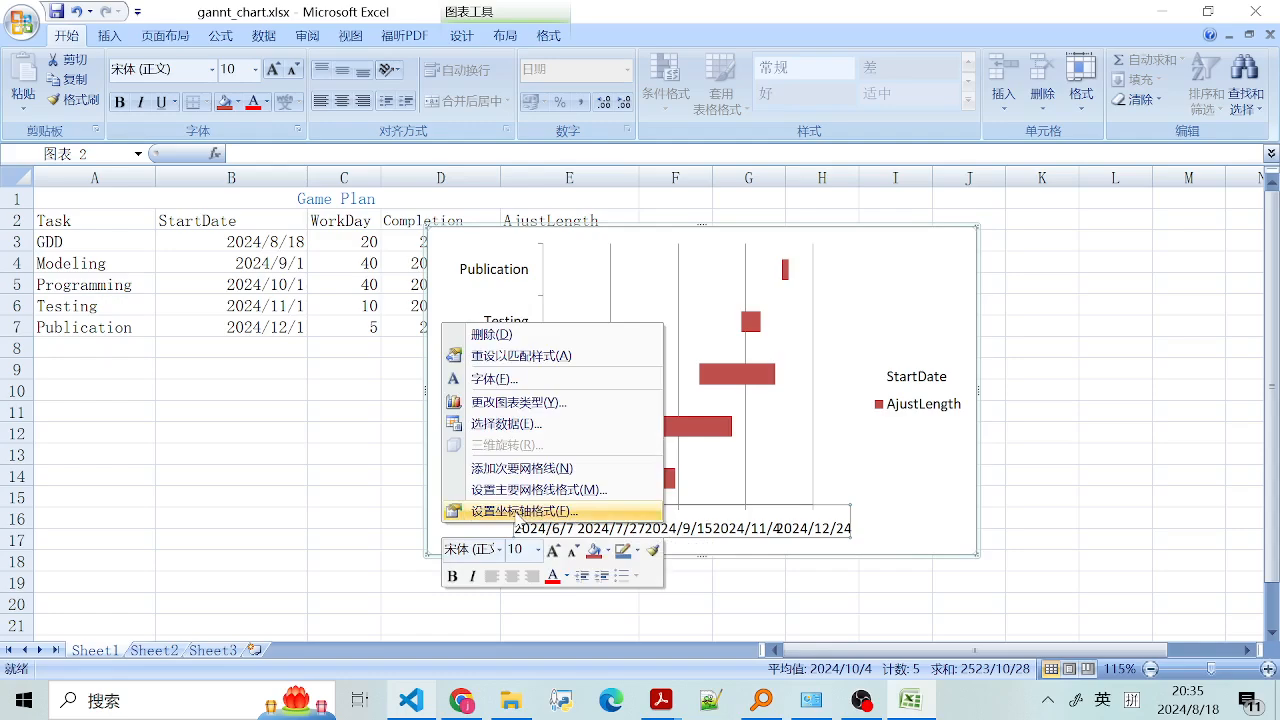
pyautogui.click(524, 511)
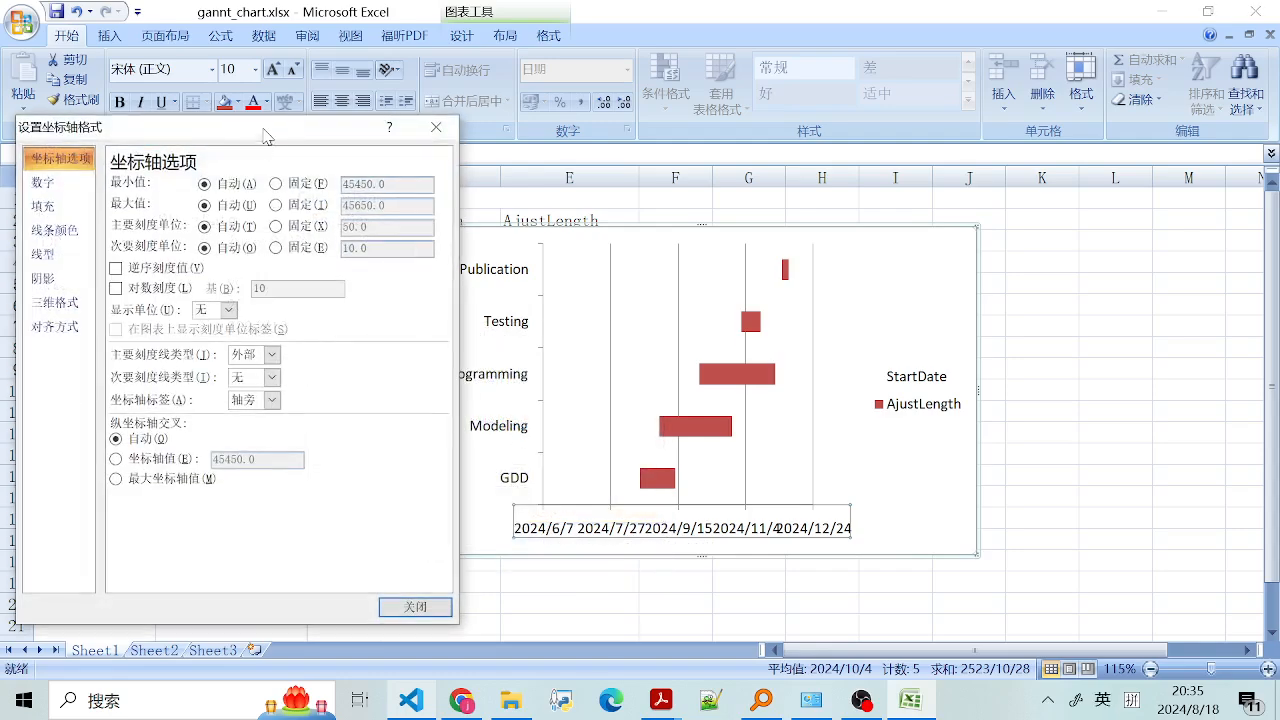
pyautogui.moveTo(265, 135); pyautogui.dragTo(275, 124)
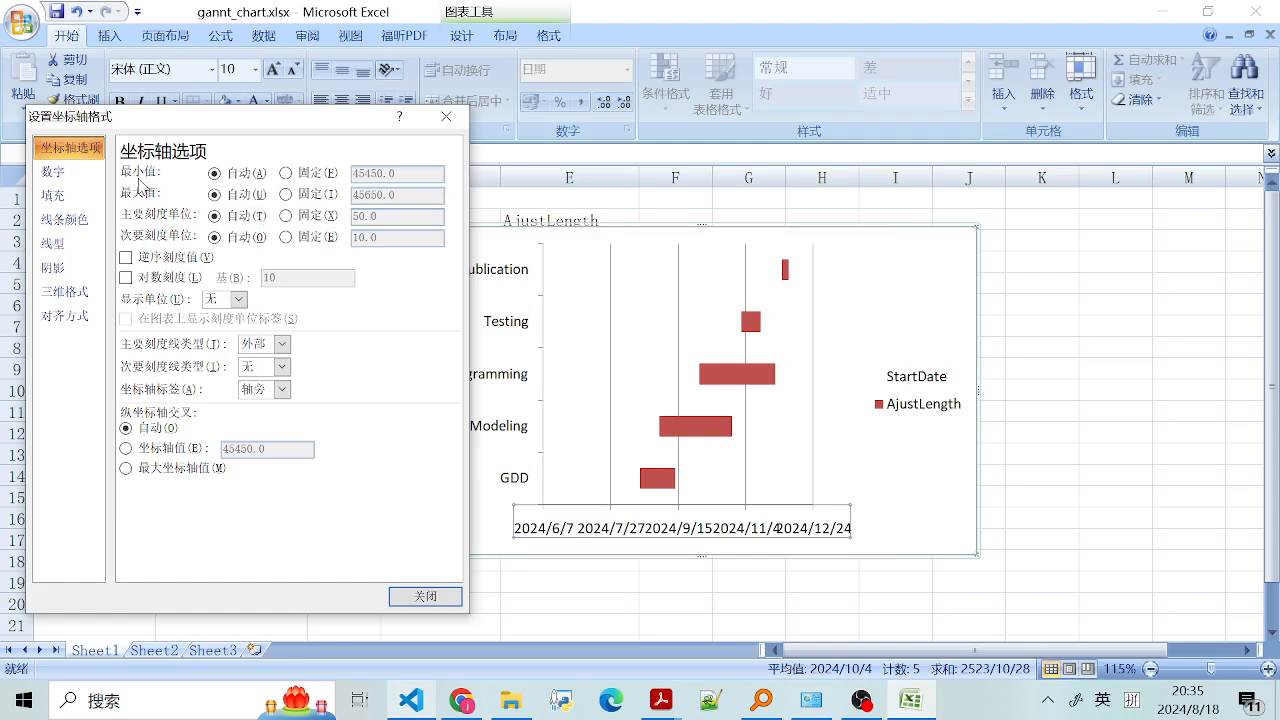
pyautogui.click(286, 174)
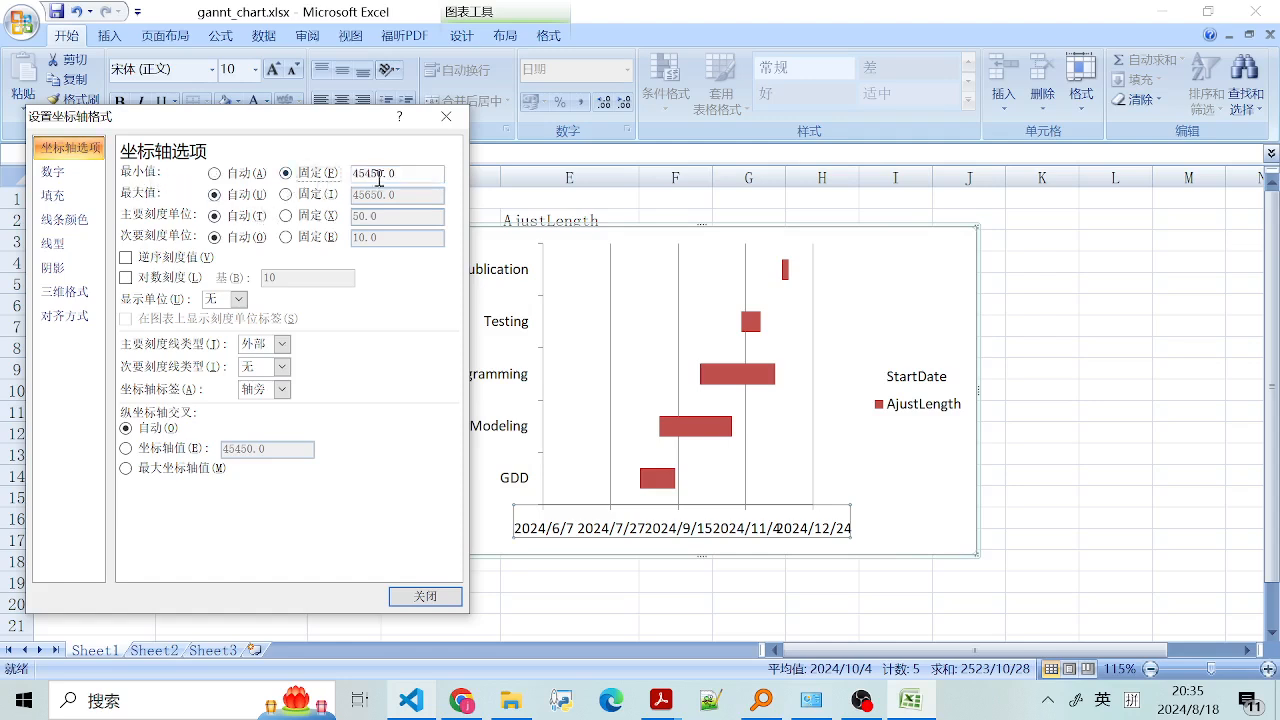
pyautogui.moveTo(314, 129); pyautogui.dragTo(352, 438)
pyautogui.click(486, 421)
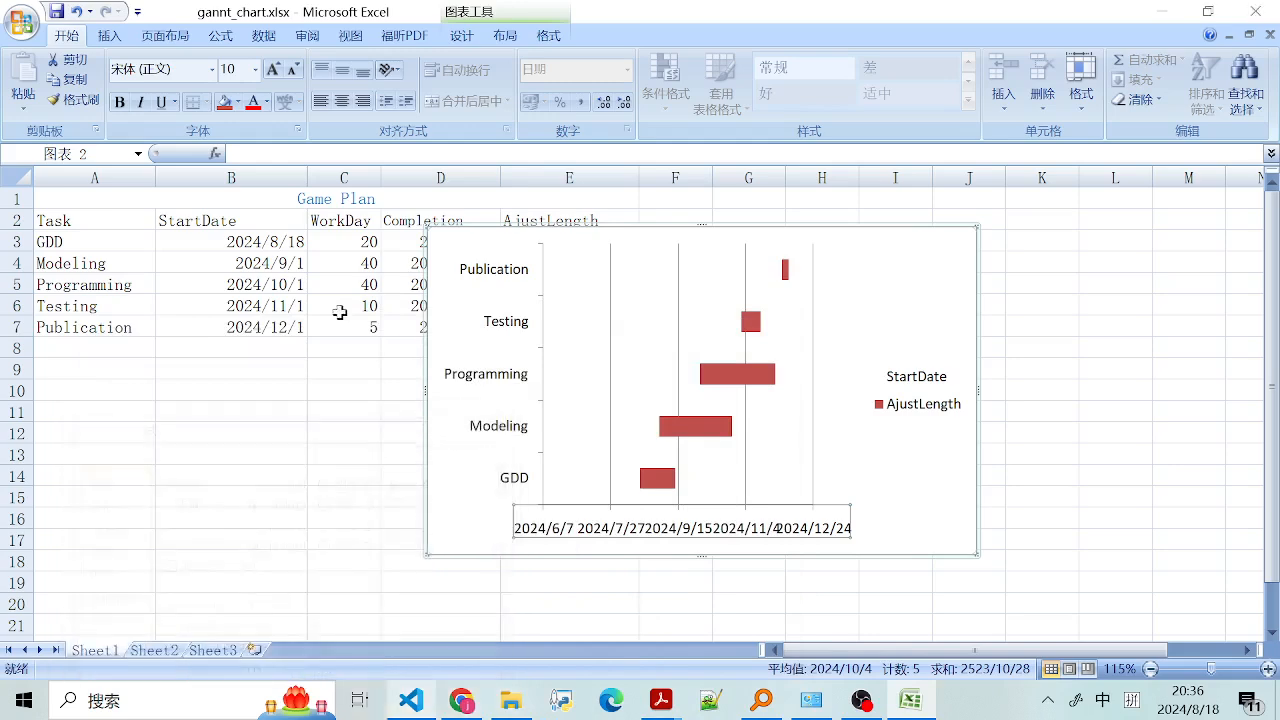
# - Preview the GDD start date in B3 in General format to read its serial number, leaving the cell format unapplied
pyautogui.click(262, 245)
pyautogui.rightClick(262, 245)
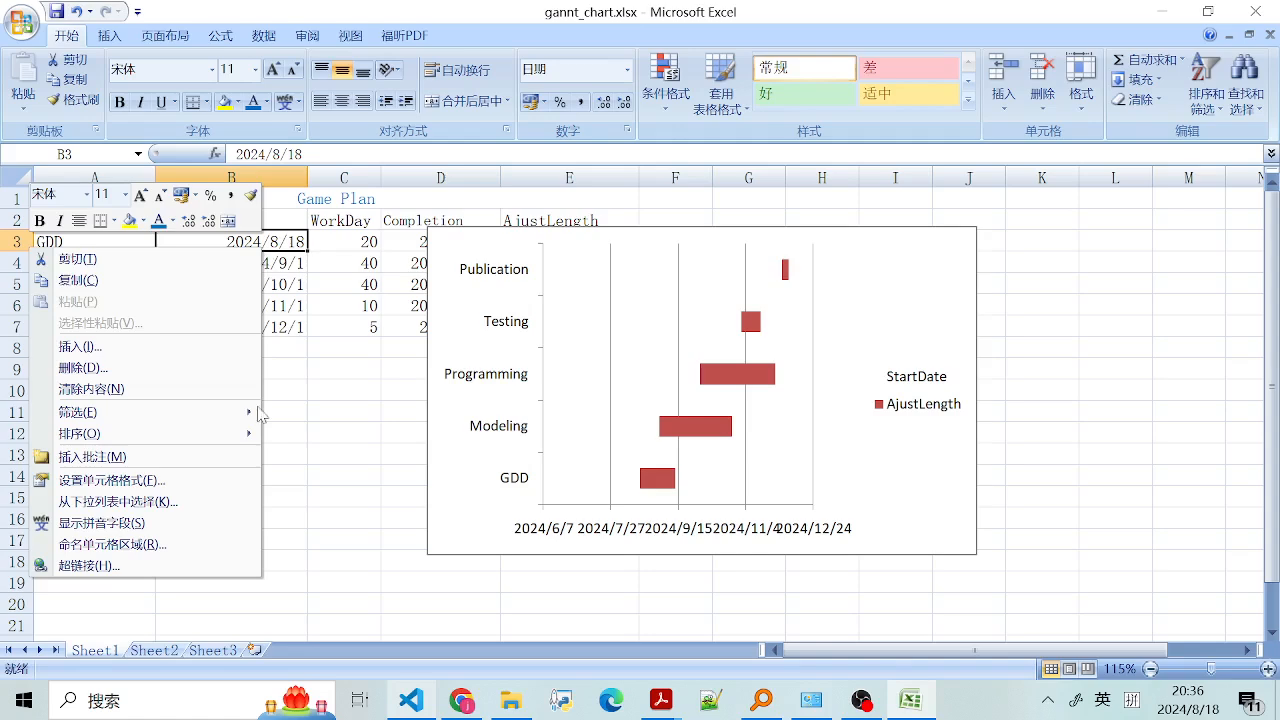
pyautogui.press('Escape')
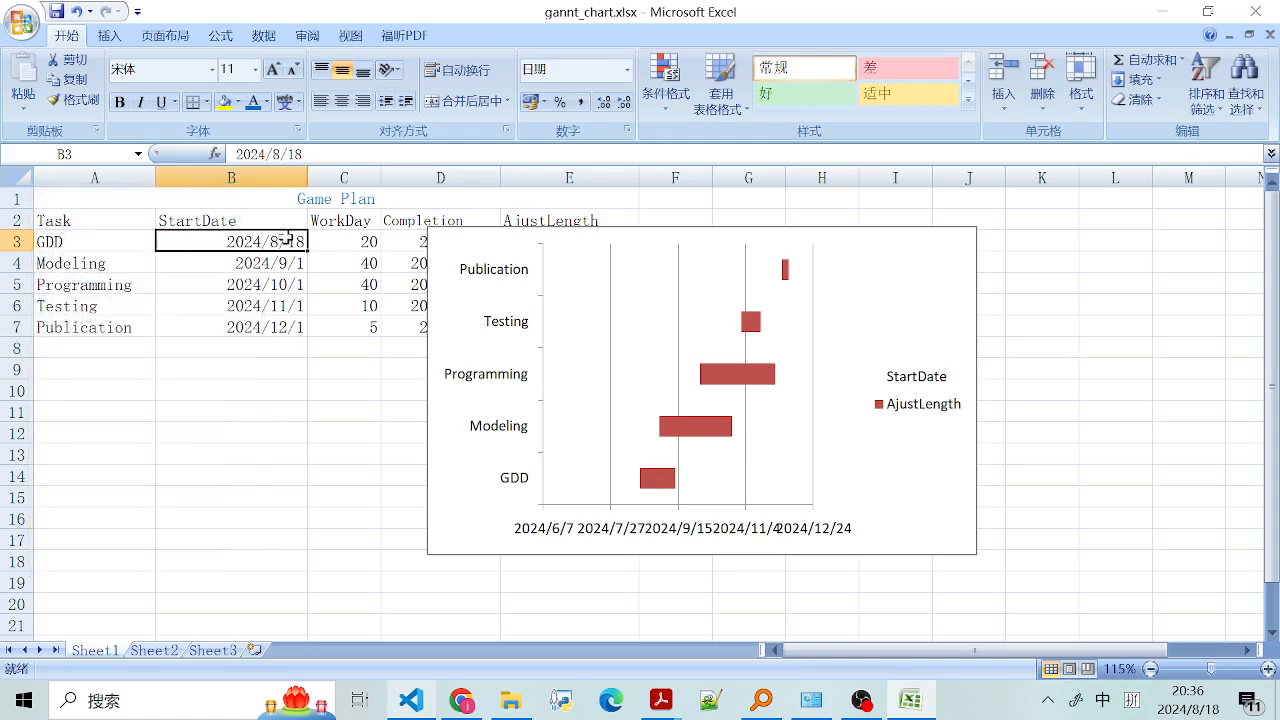
pyautogui.hotkey('ctrl', '1')
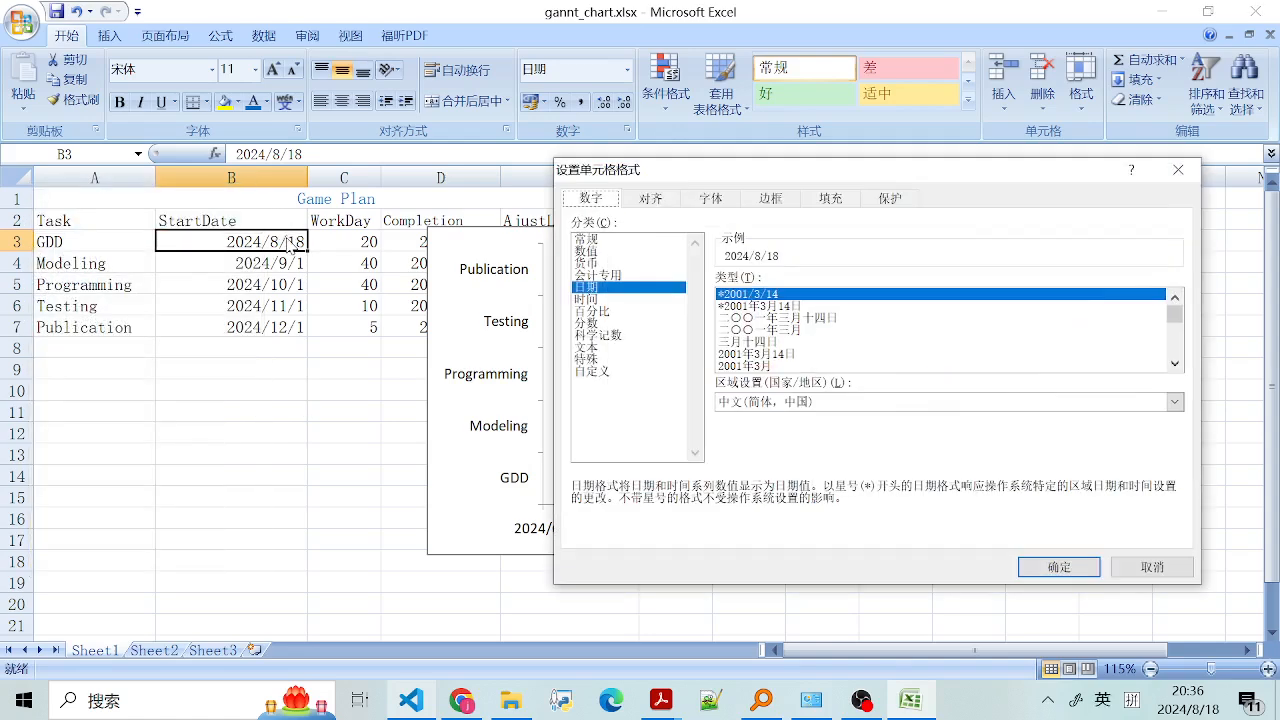
pyautogui.click(597, 240)
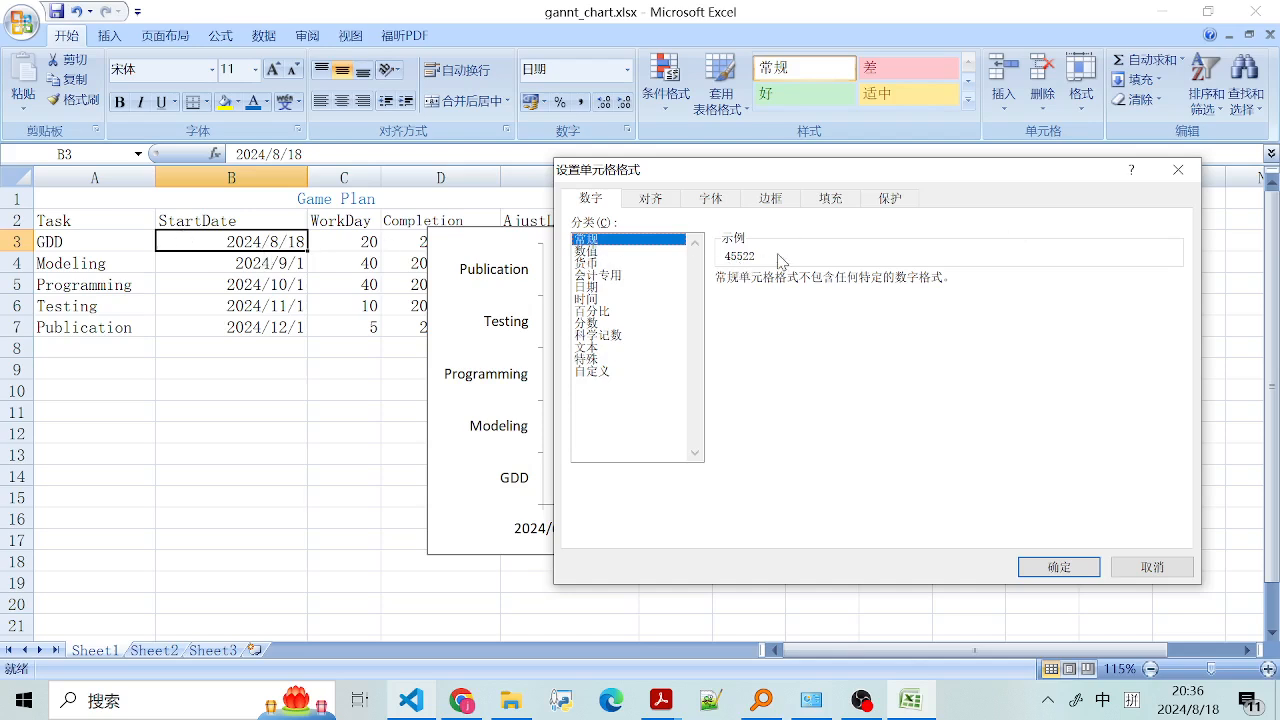
pyautogui.click(1177, 170)
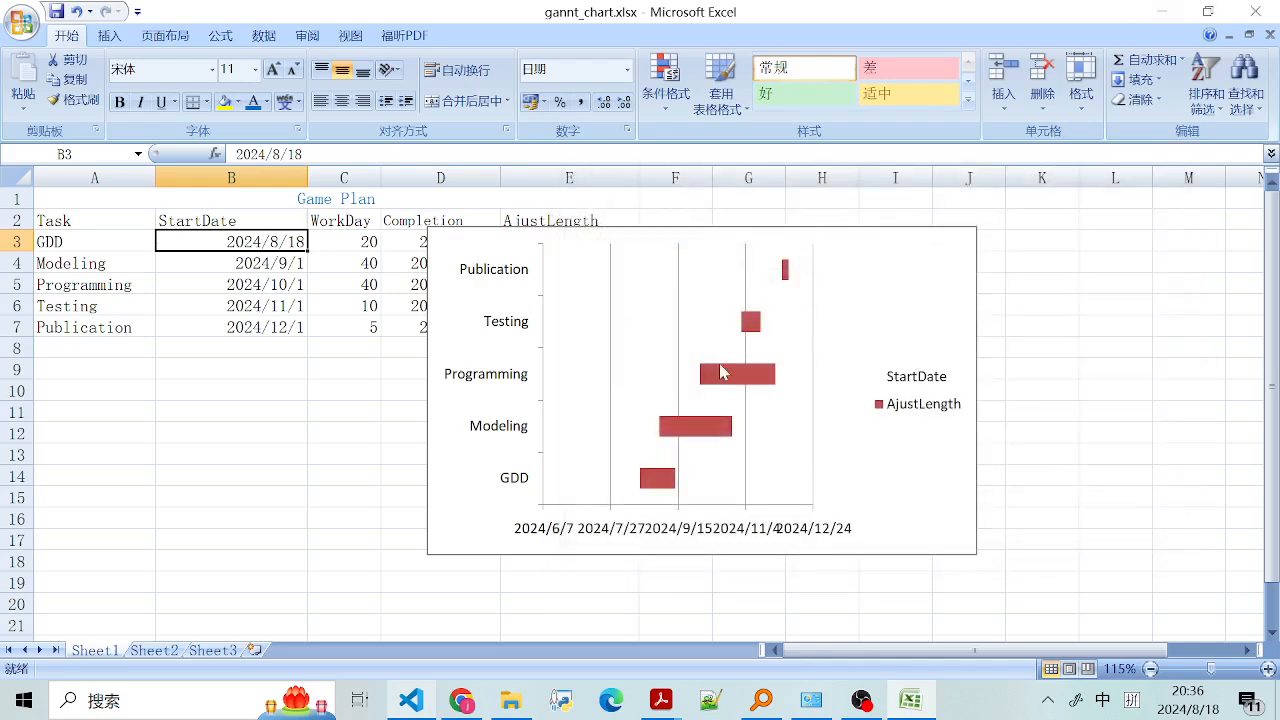
# - Set the fixed minimum of the horizontal date axis to 45522 and close the axis formatting
pyautogui.rightClick(615, 530)
pyautogui.click(466, 518)
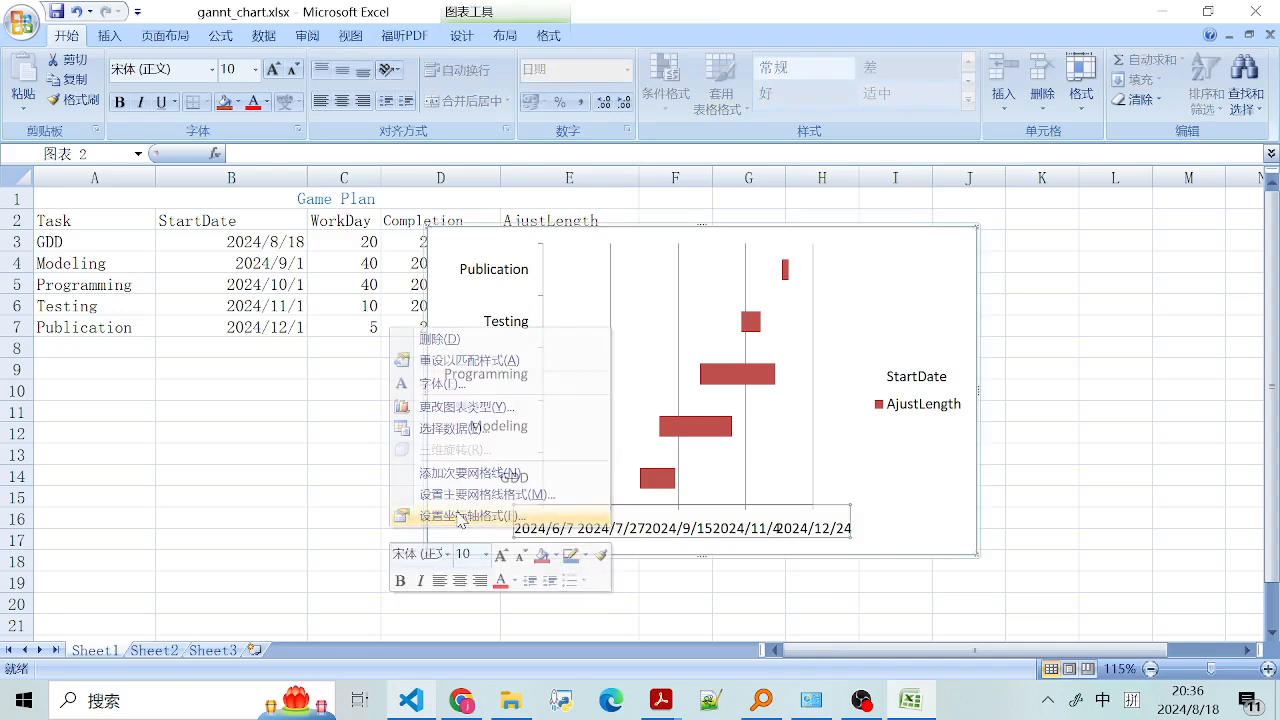
pyautogui.moveTo(297, 440); pyautogui.dragTo(286, 380)
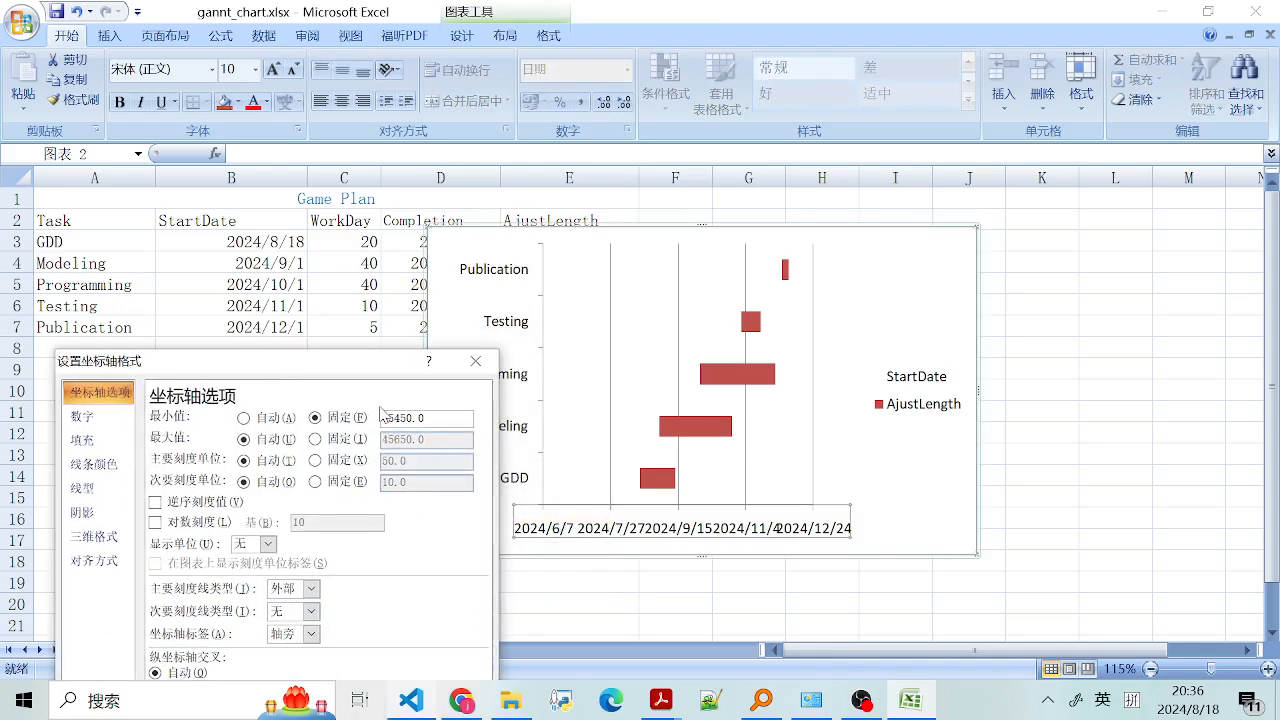
pyautogui.moveTo(412, 421); pyautogui.dragTo(395, 423)
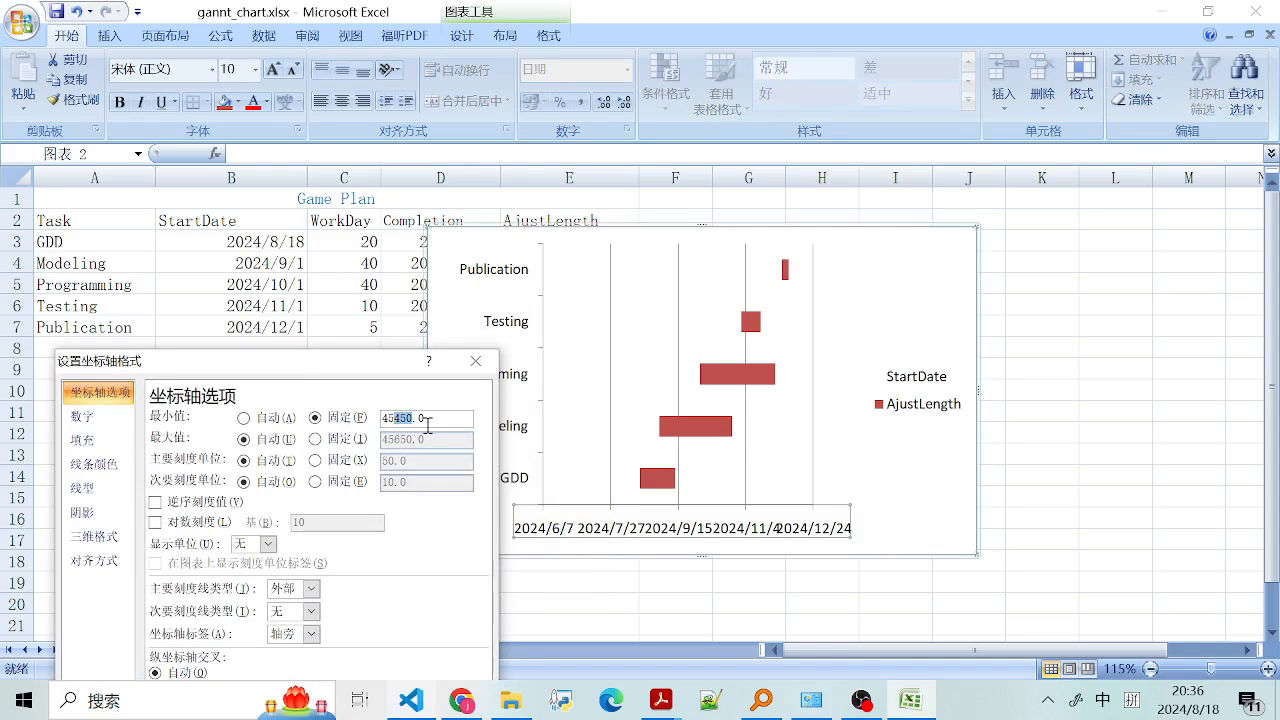
pyautogui.write('4')
pyautogui.moveTo(372, 364); pyautogui.dragTo(335, 180)
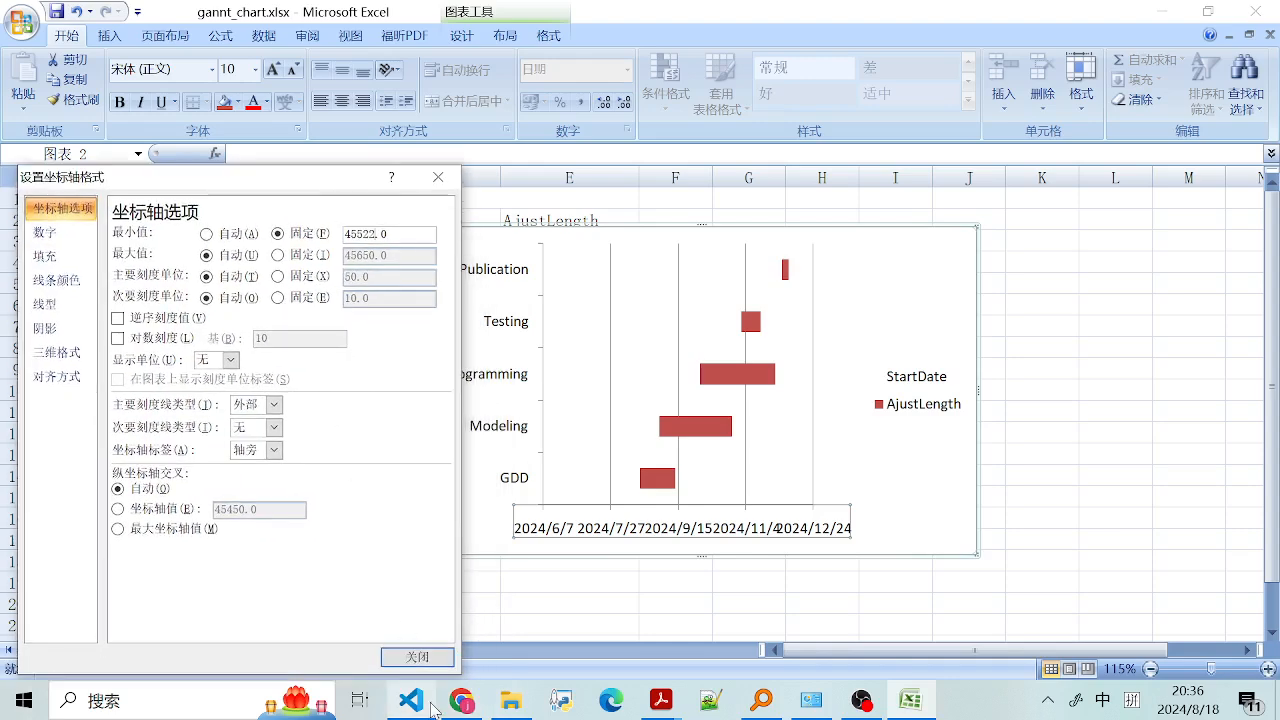
pyautogui.click(416, 656)
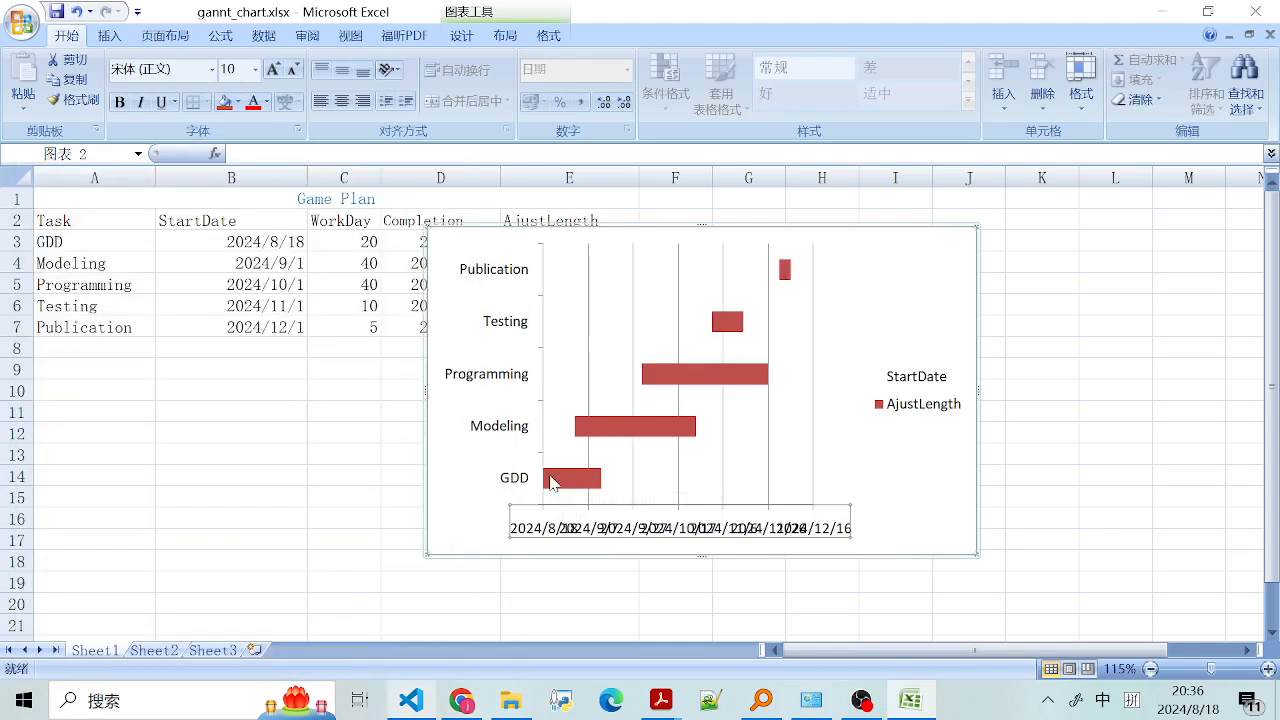
# - Reopen the date axis formatting and examine its alignment, 3-D format, number and axis option settings
pyautogui.moveTo(551, 482)
pyautogui.rightClick(614, 538)
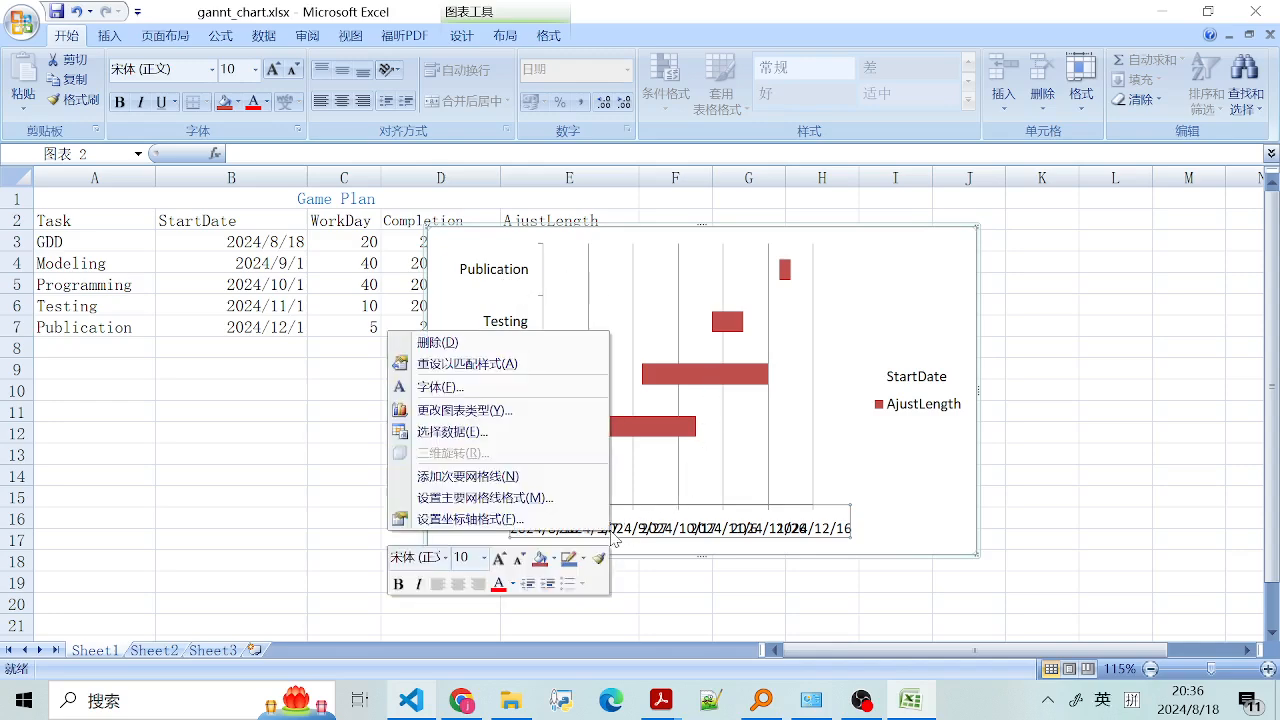
pyautogui.click(452, 520)
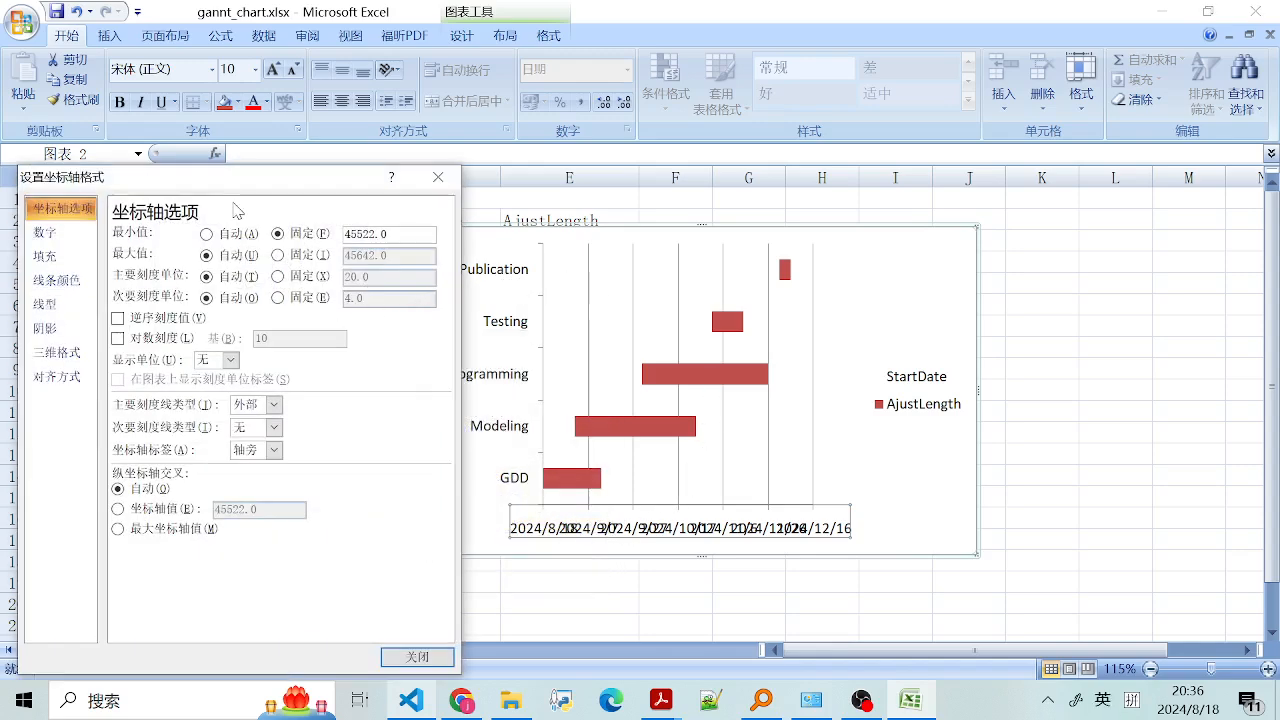
pyautogui.moveTo(236, 181); pyautogui.dragTo(284, 159)
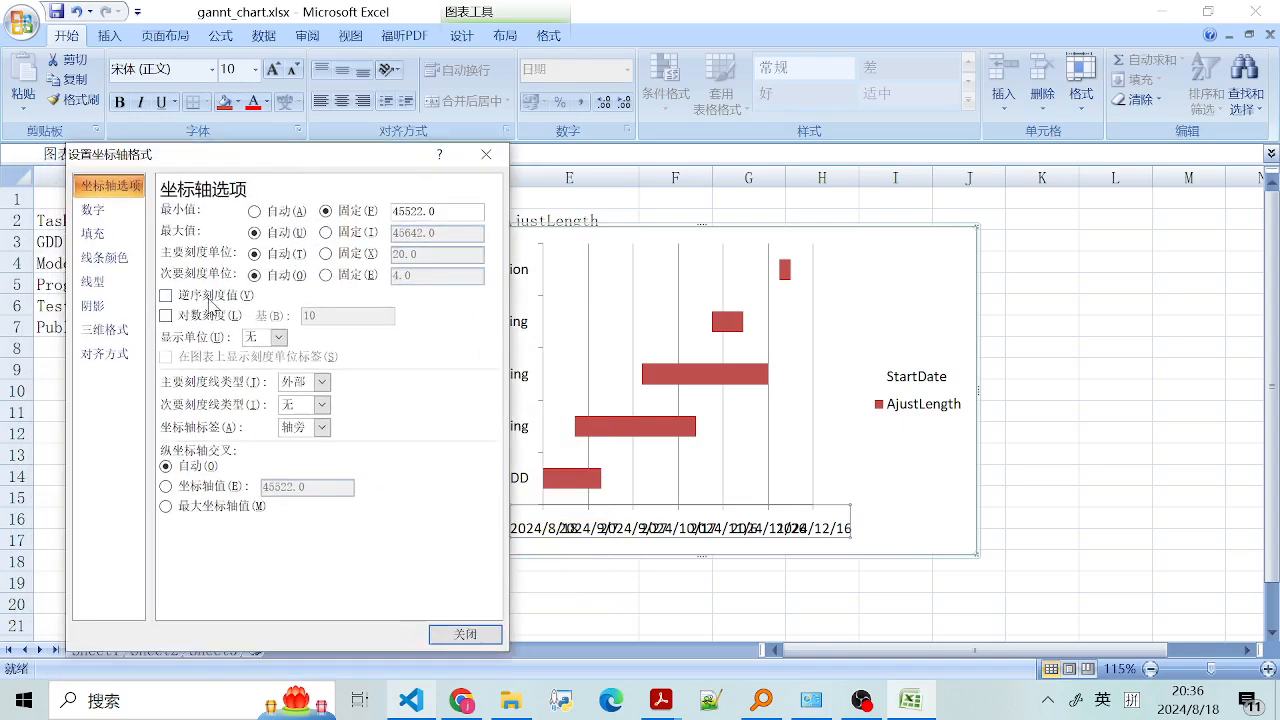
pyautogui.click(100, 358)
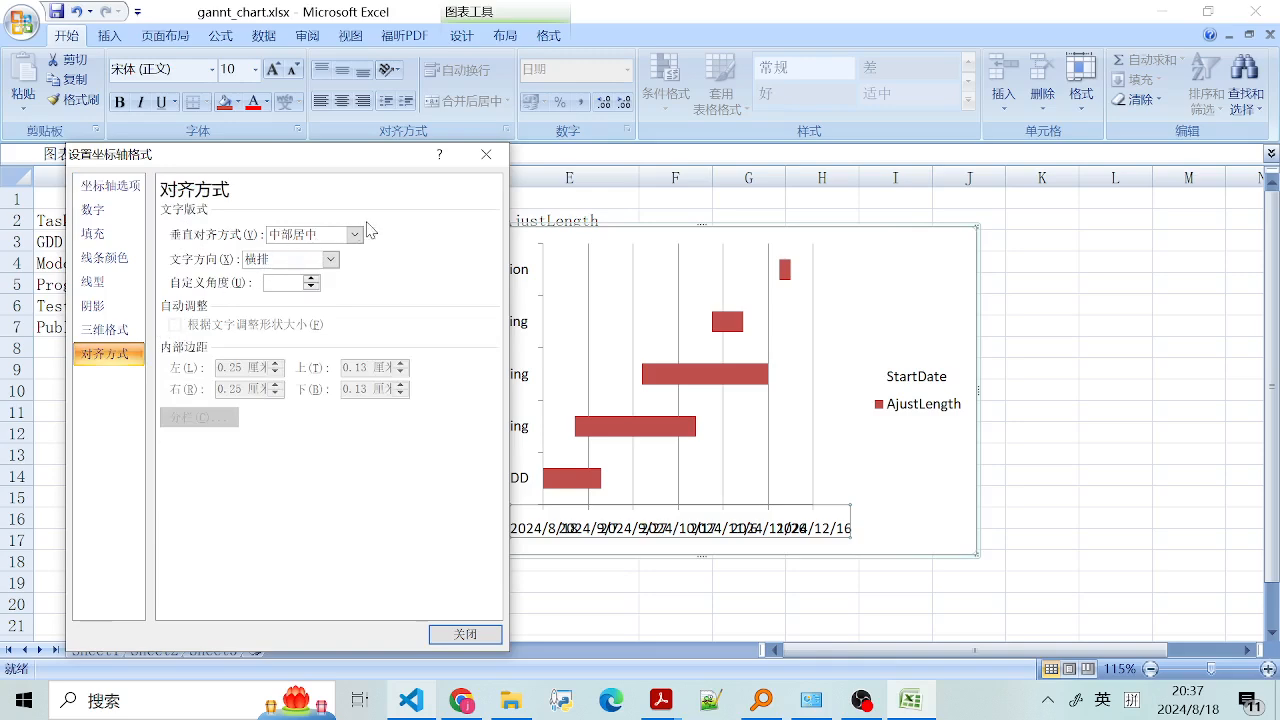
pyautogui.click(112, 330)
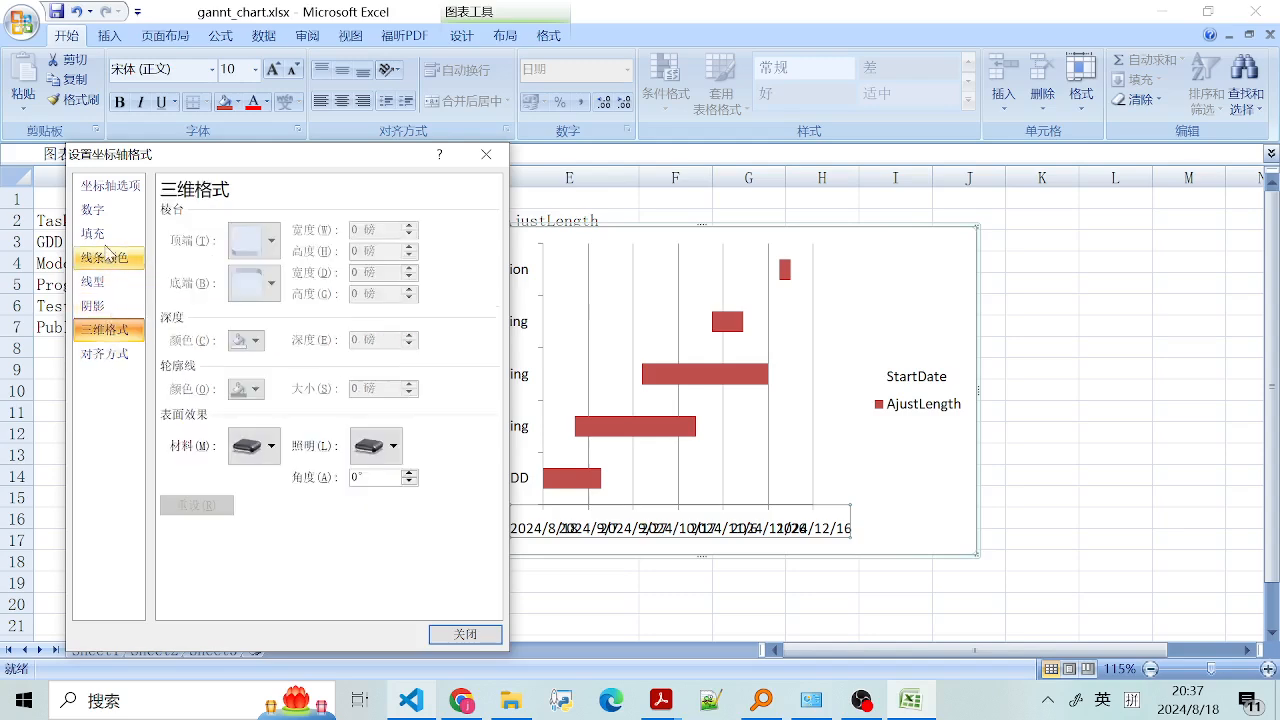
pyautogui.click(96, 210)
pyautogui.click(108, 187)
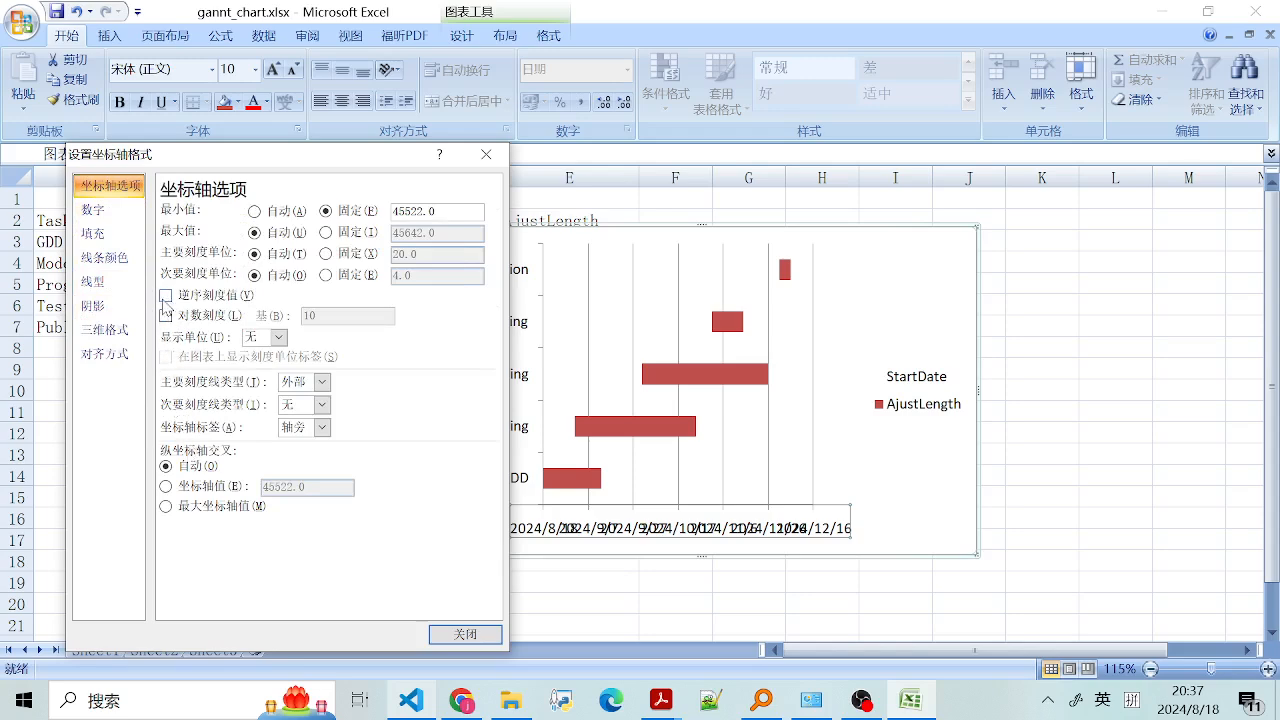
# - Try showing the date axis values in reverse order, restore the normal order and close the axis formatting
pyautogui.click(166, 296)
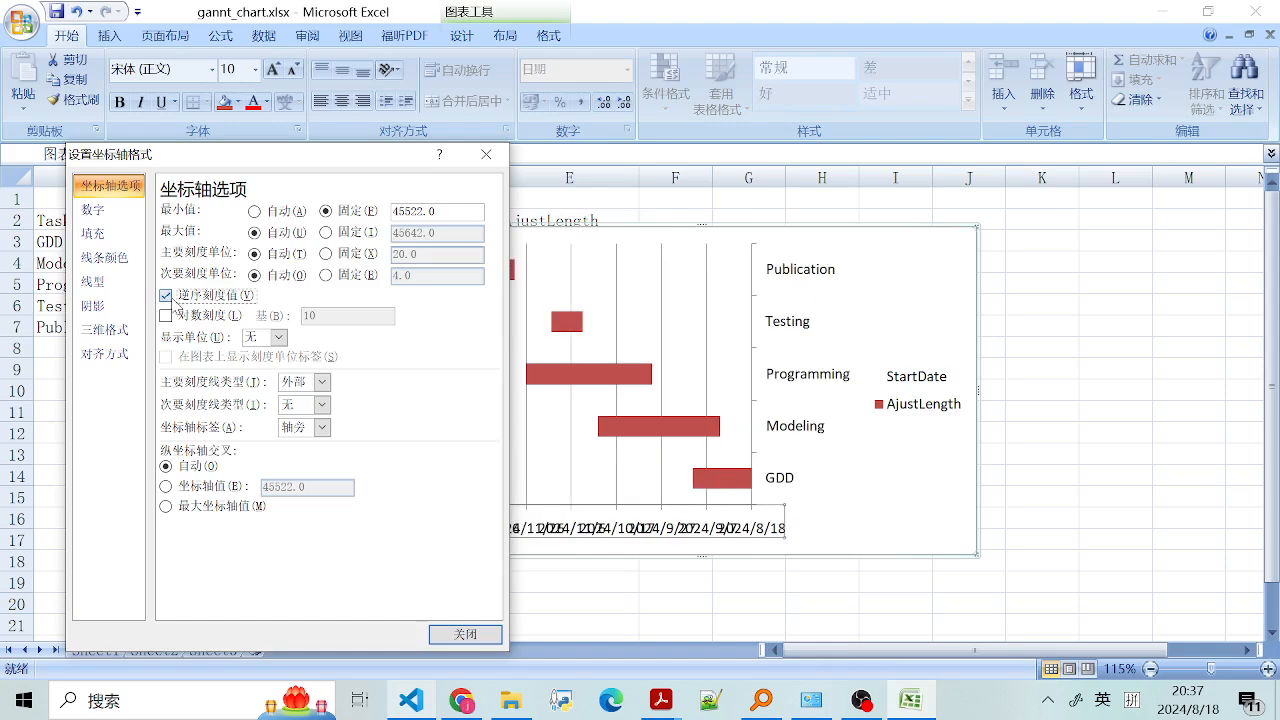
pyautogui.click(166, 296)
pyautogui.click(166, 296)
pyautogui.click(167, 297)
pyautogui.click(167, 297)
pyautogui.click(167, 297)
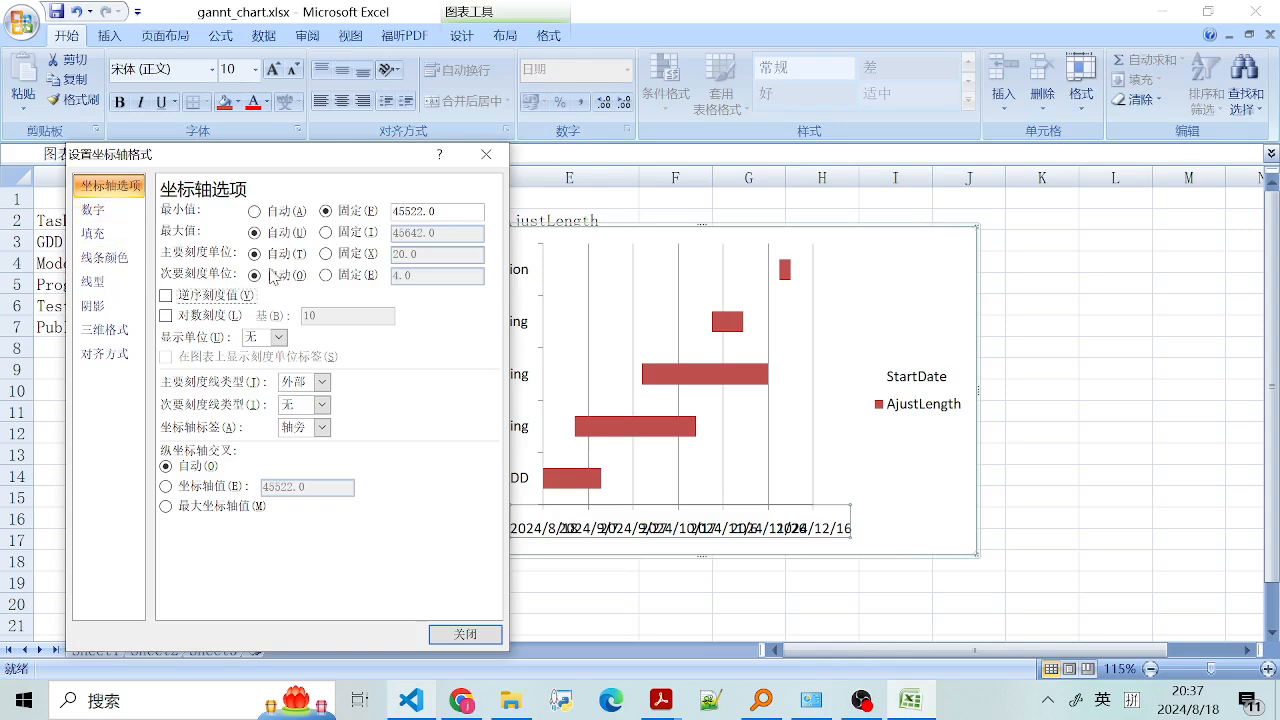
pyautogui.click(486, 154)
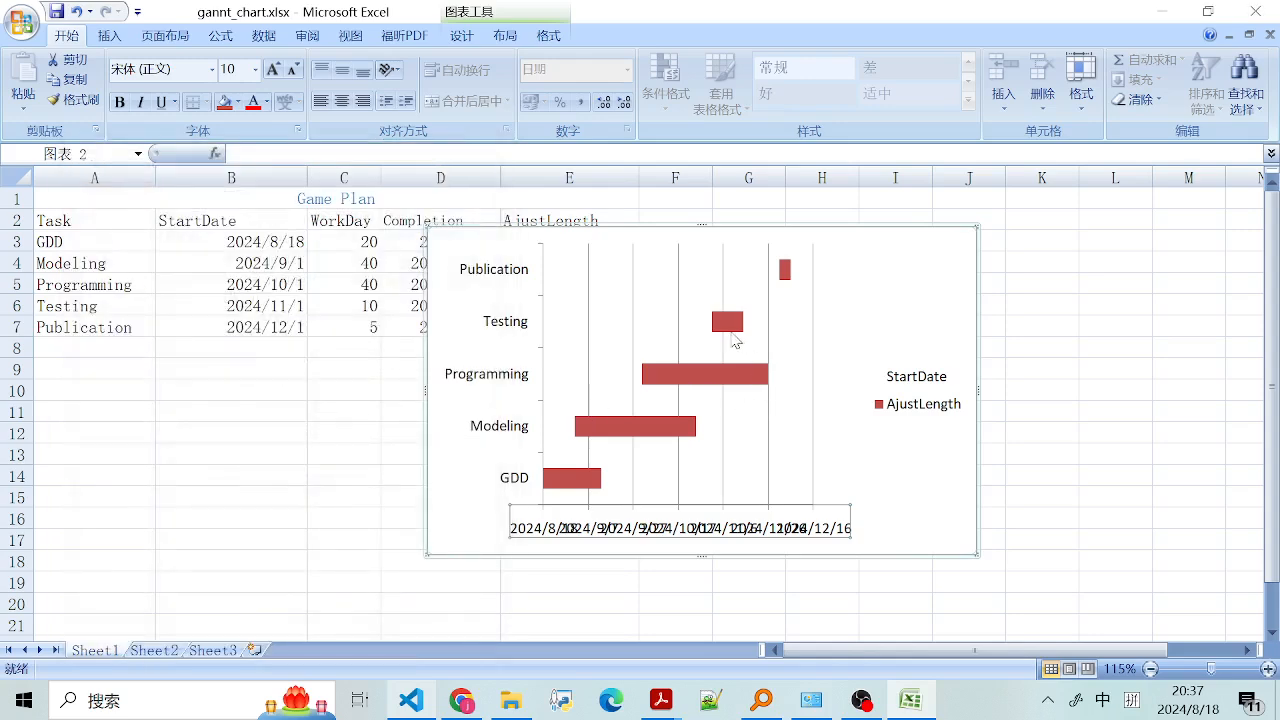
# - Check the series options of the invisible StartDate series and close them without edits
pyautogui.click(665, 331)
pyautogui.rightClick(665, 336)
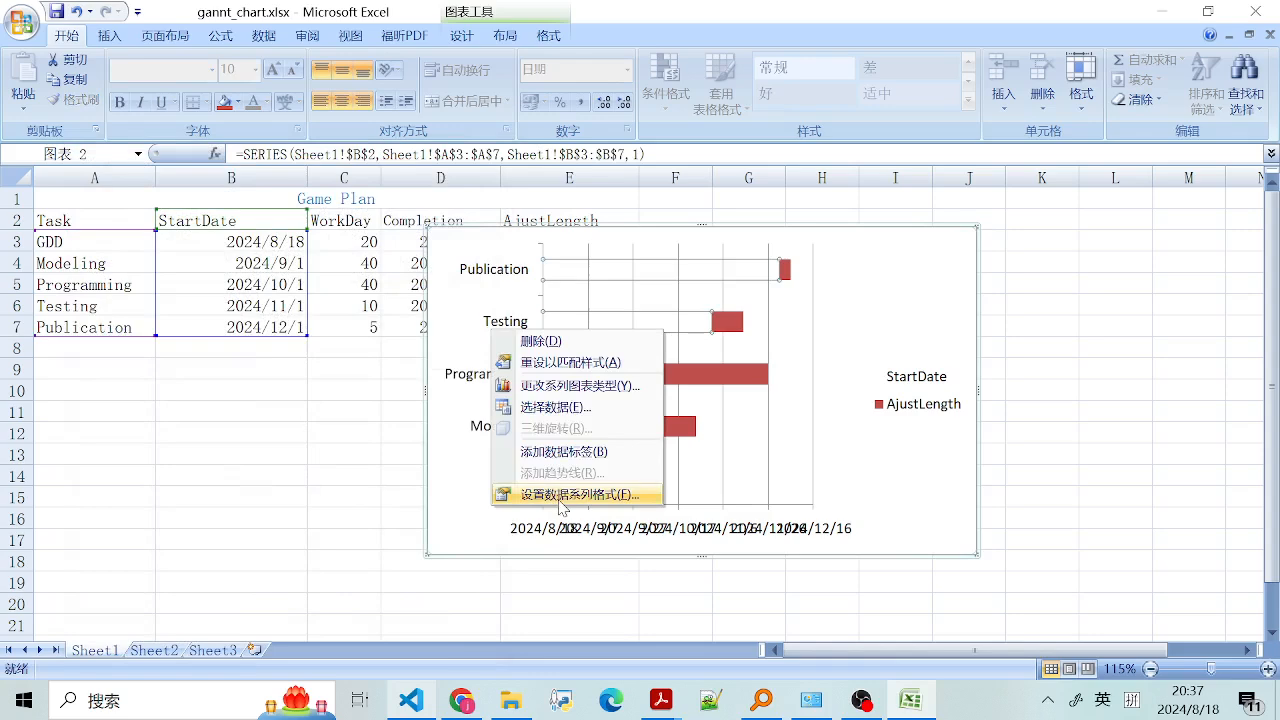
pyautogui.click(571, 491)
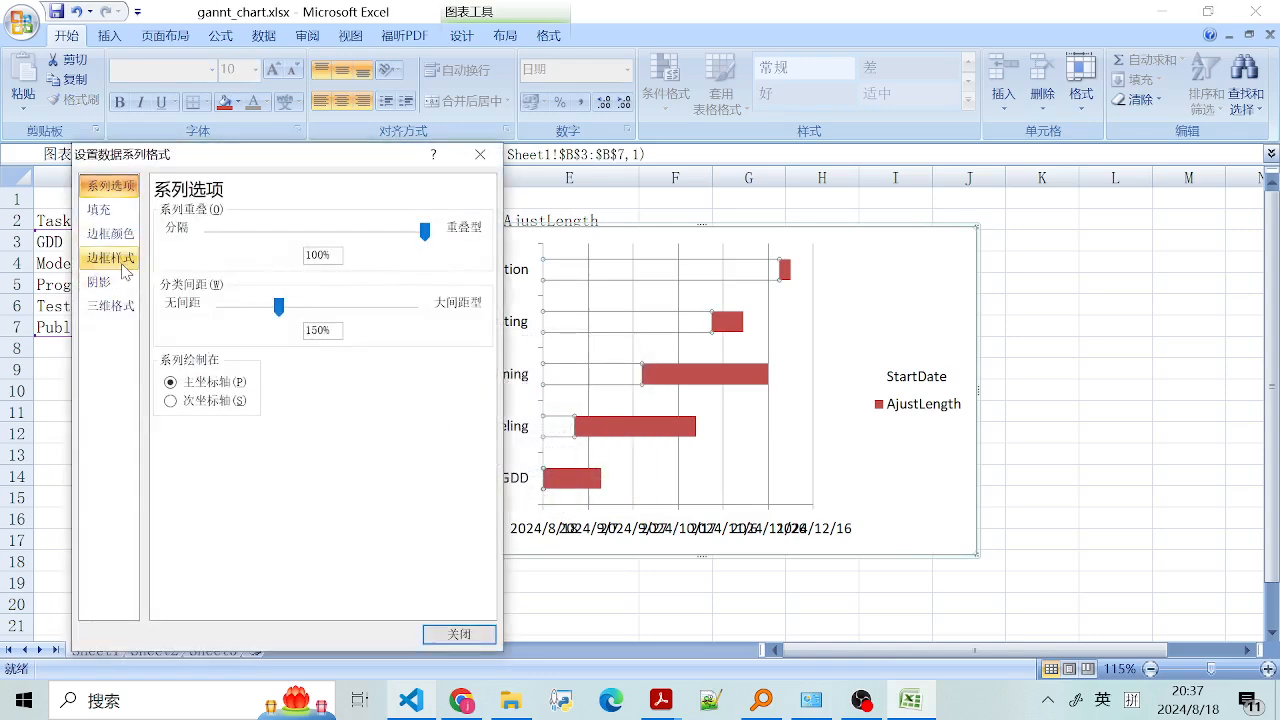
pyautogui.click(486, 156)
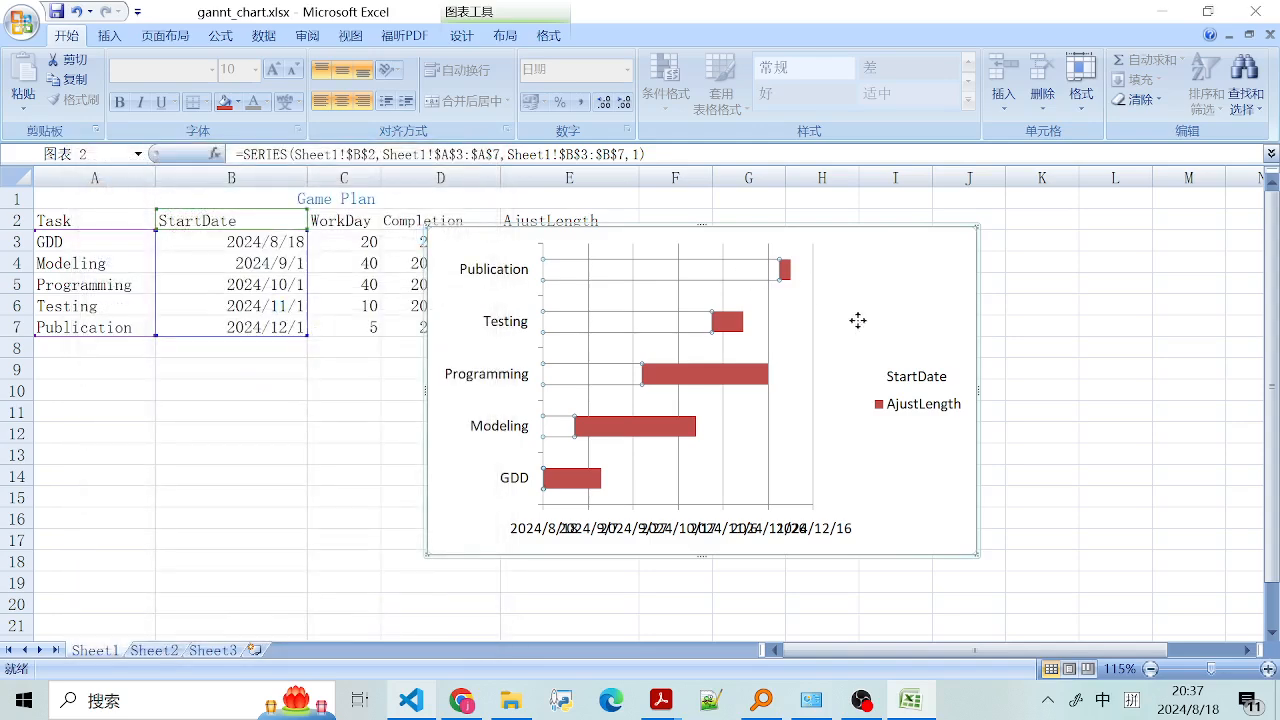
# - Examine the chart area's fill, shadow, border style and border color settings and close them without edits
pyautogui.click(857, 322)
pyautogui.rightClick(857, 322)
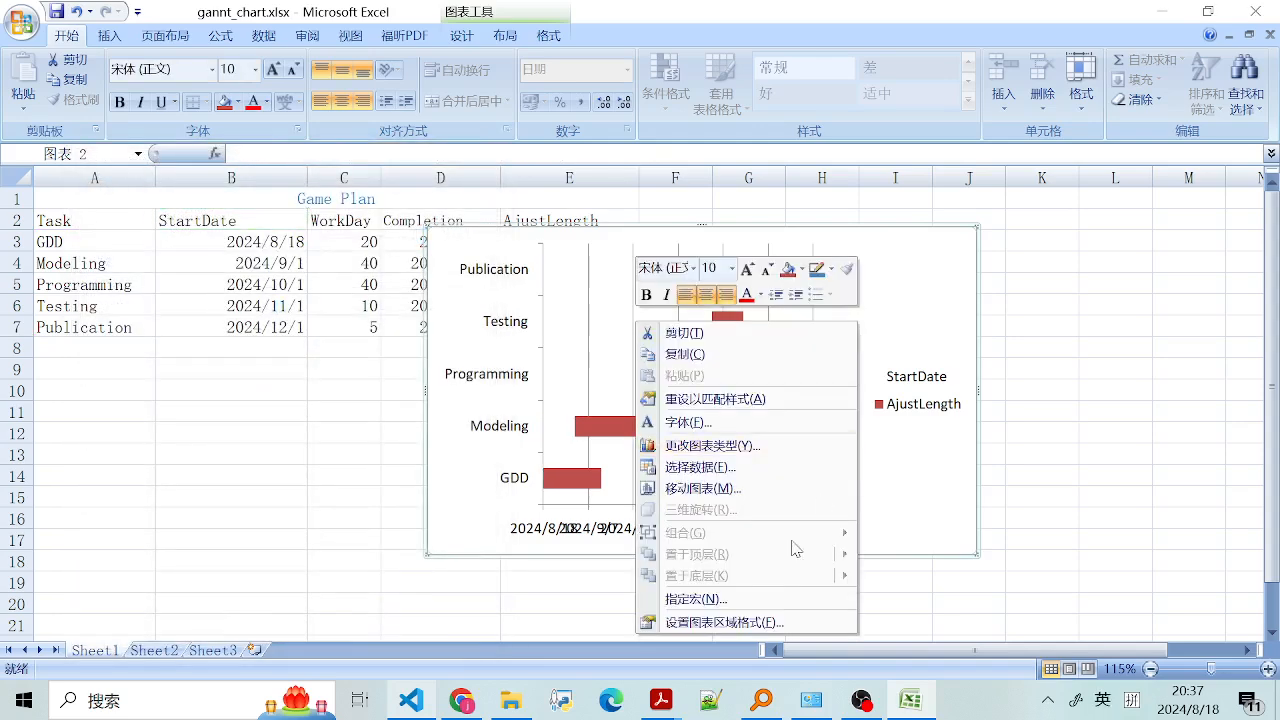
pyautogui.click(709, 623)
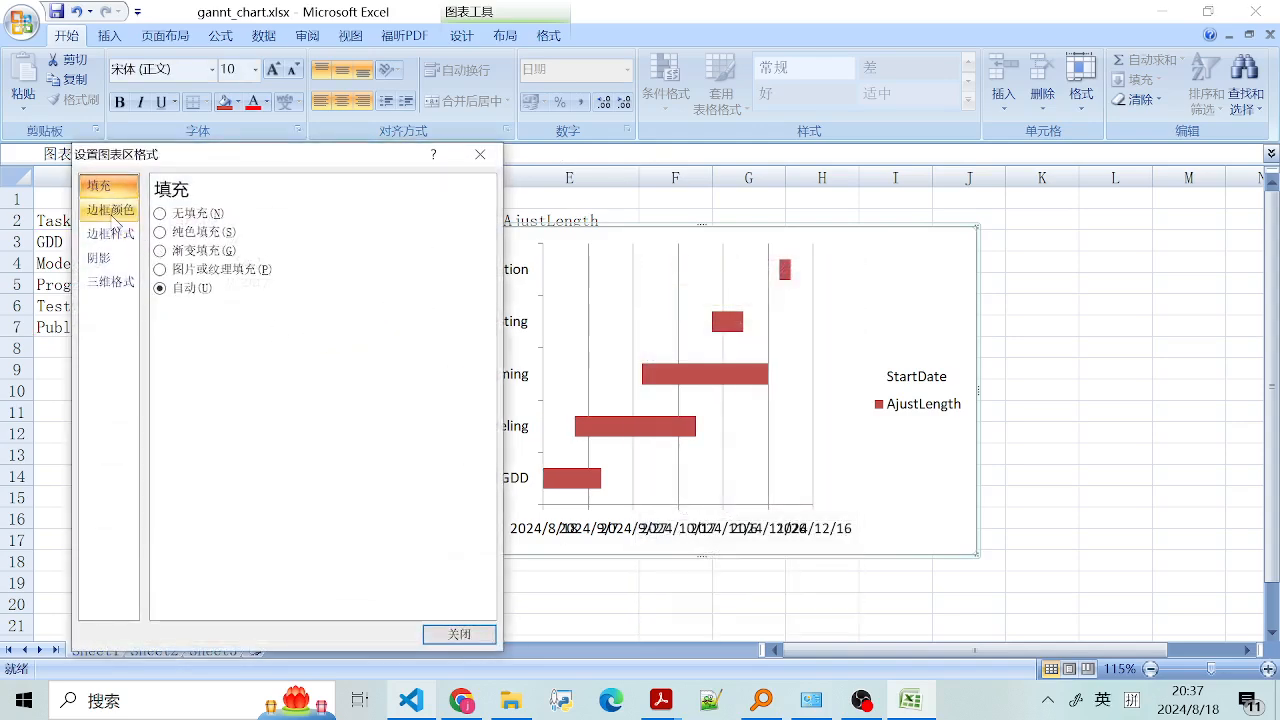
pyautogui.click(98, 257)
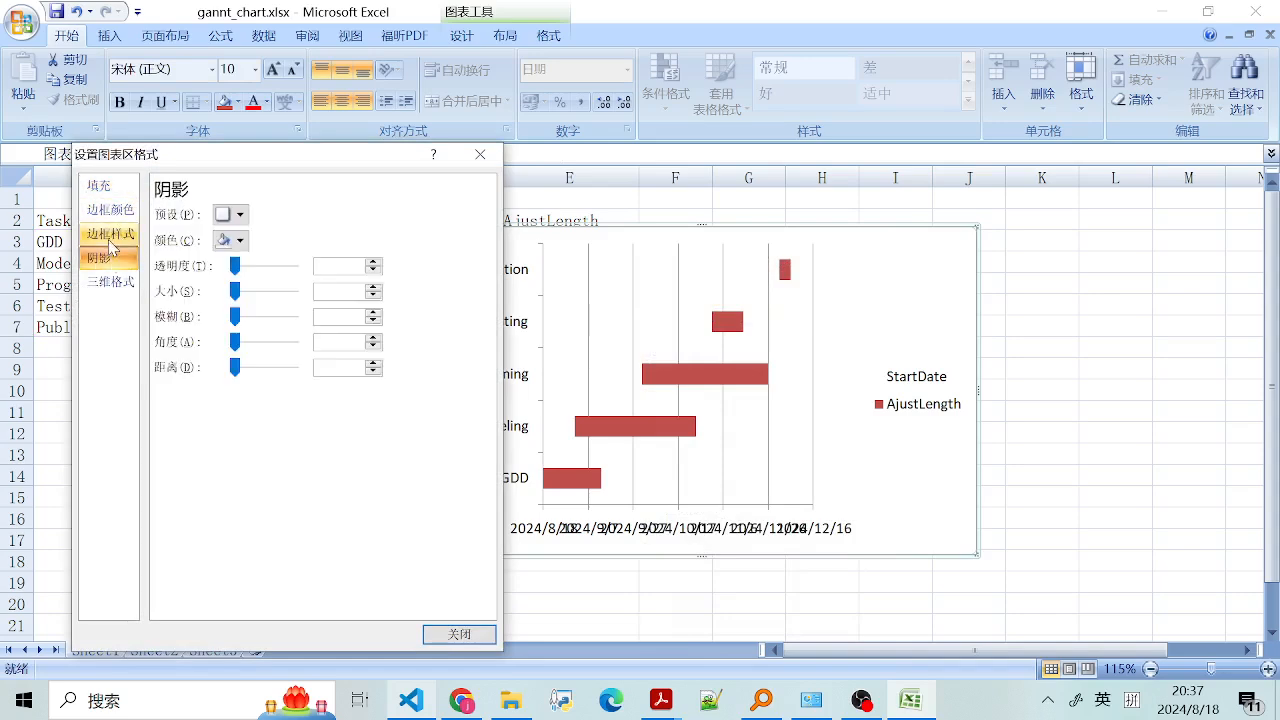
pyautogui.click(110, 233)
pyautogui.click(110, 209)
pyautogui.click(117, 232)
pyautogui.click(110, 209)
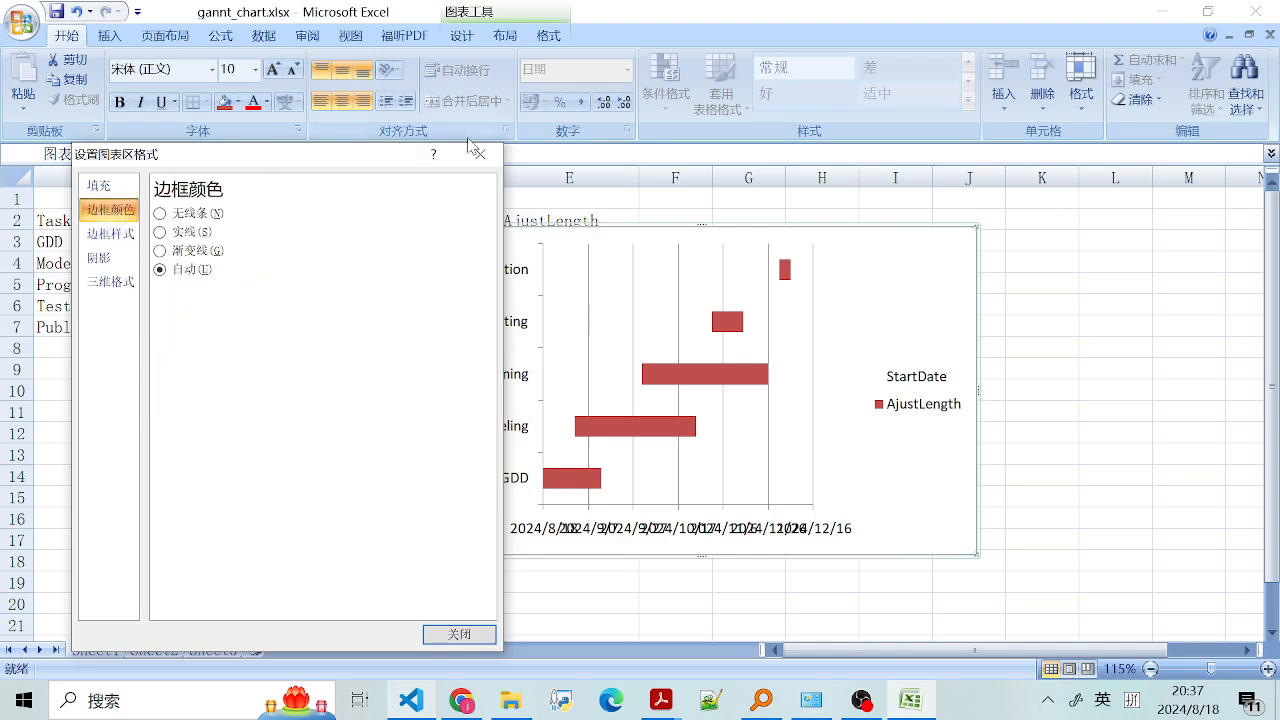
pyautogui.click(480, 154)
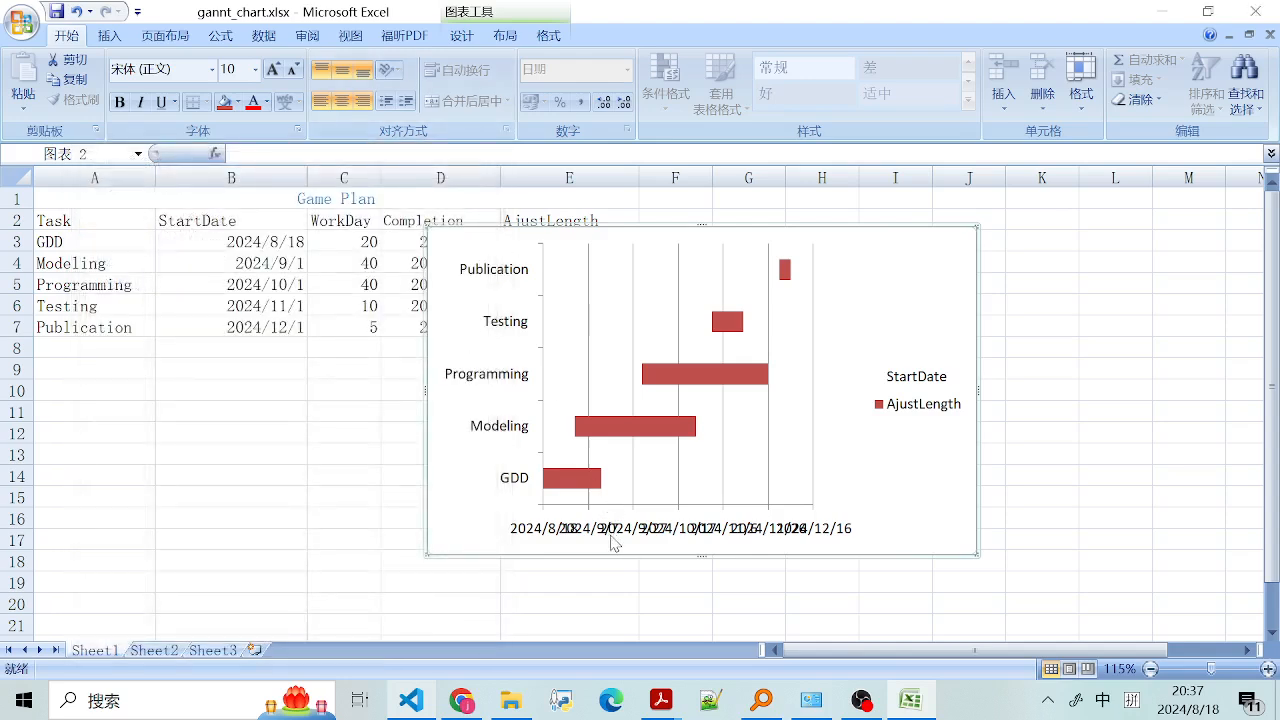
# - Try listing the task axis categories in reverse order, restore the normal order and close the axis formatting
pyautogui.rightClick(510, 436)
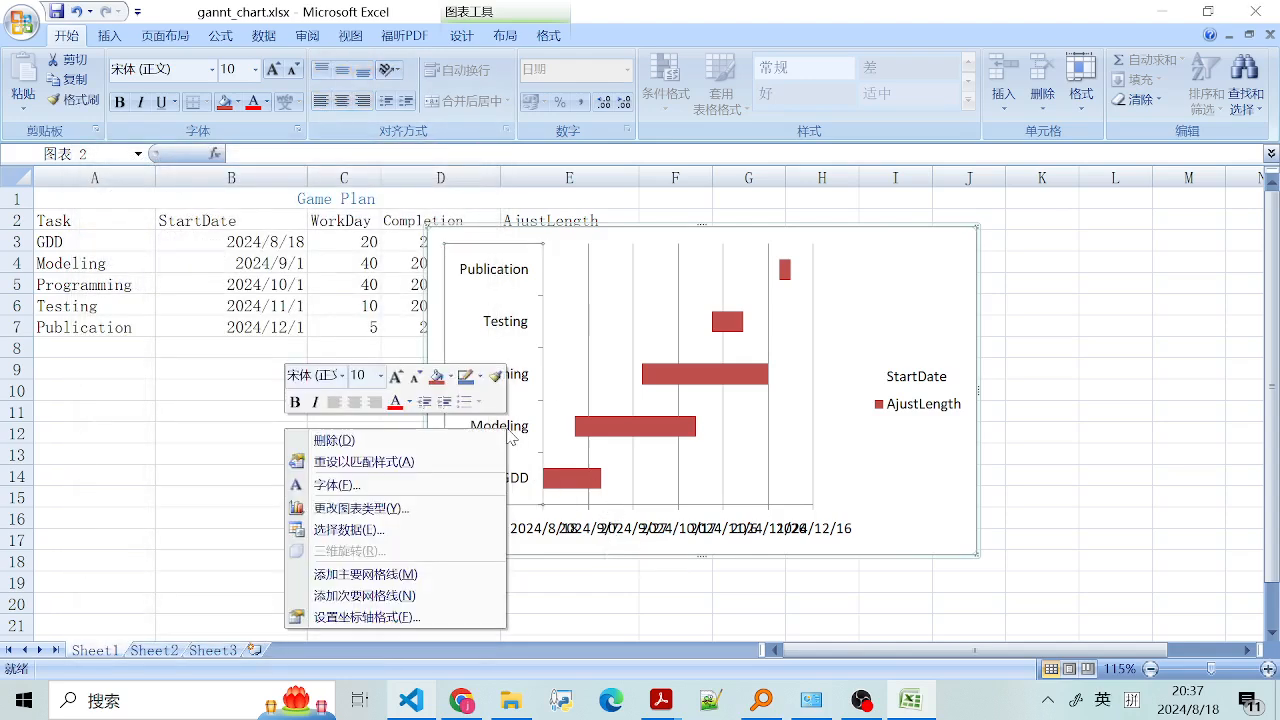
pyautogui.click(362, 617)
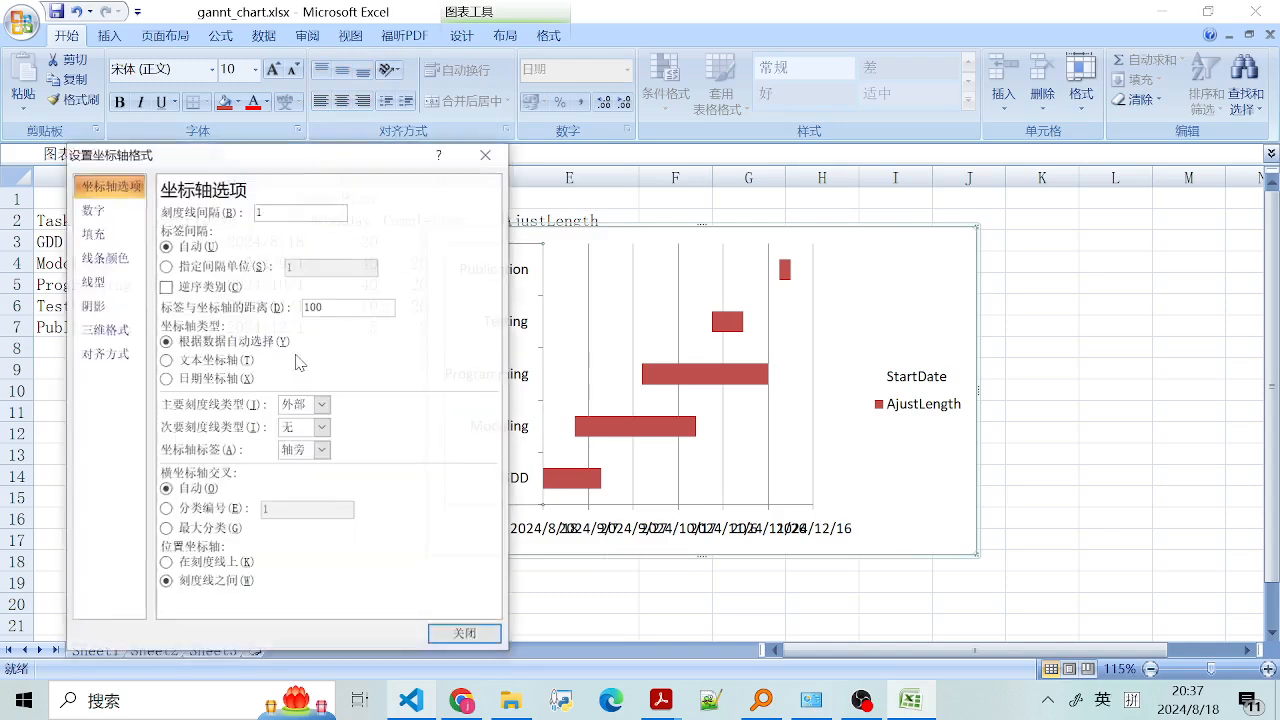
pyautogui.moveTo(255, 164); pyautogui.dragTo(205, 175)
pyautogui.click(116, 298)
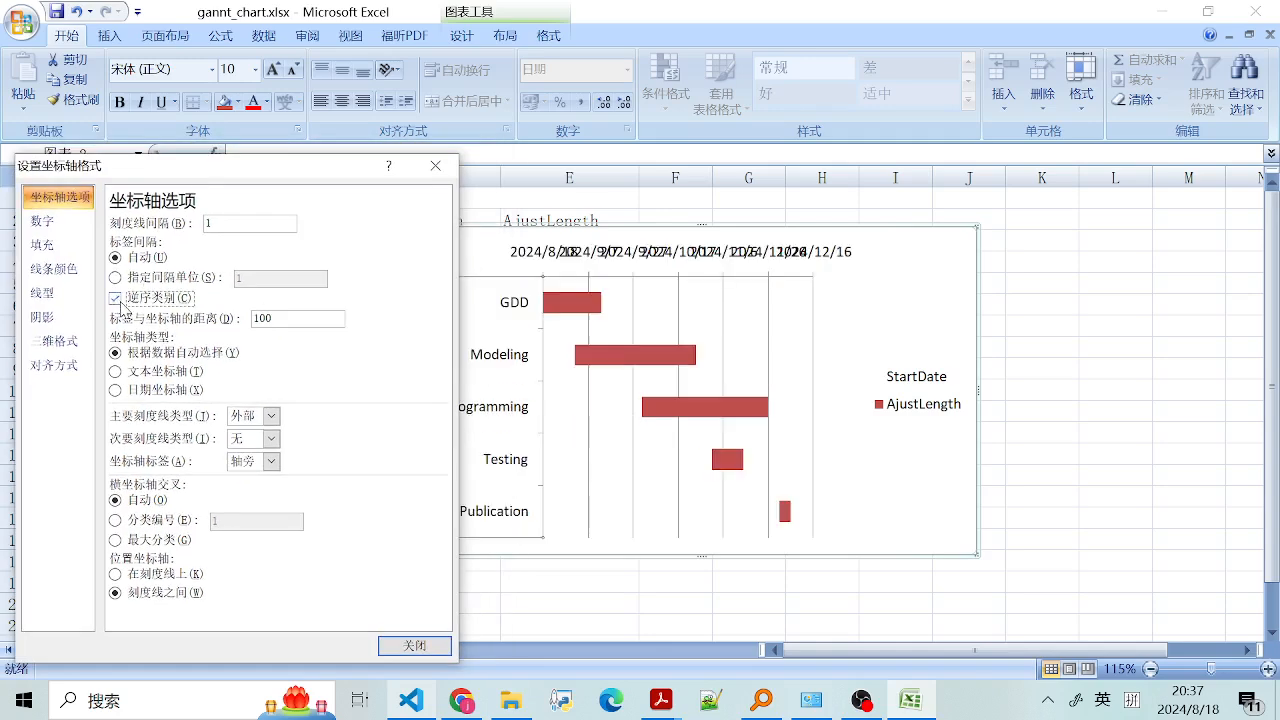
pyautogui.click(118, 300)
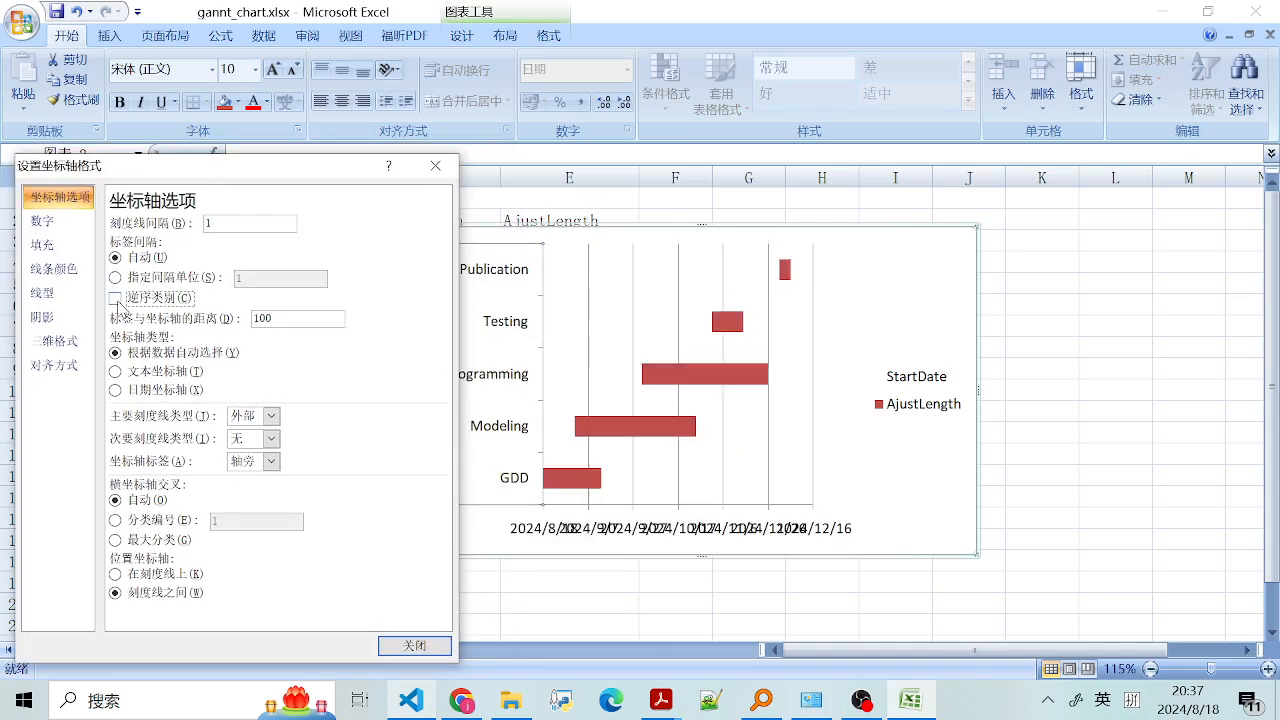
pyautogui.click(117, 299)
pyautogui.click(117, 299)
pyautogui.click(436, 167)
pyautogui.click(859, 371)
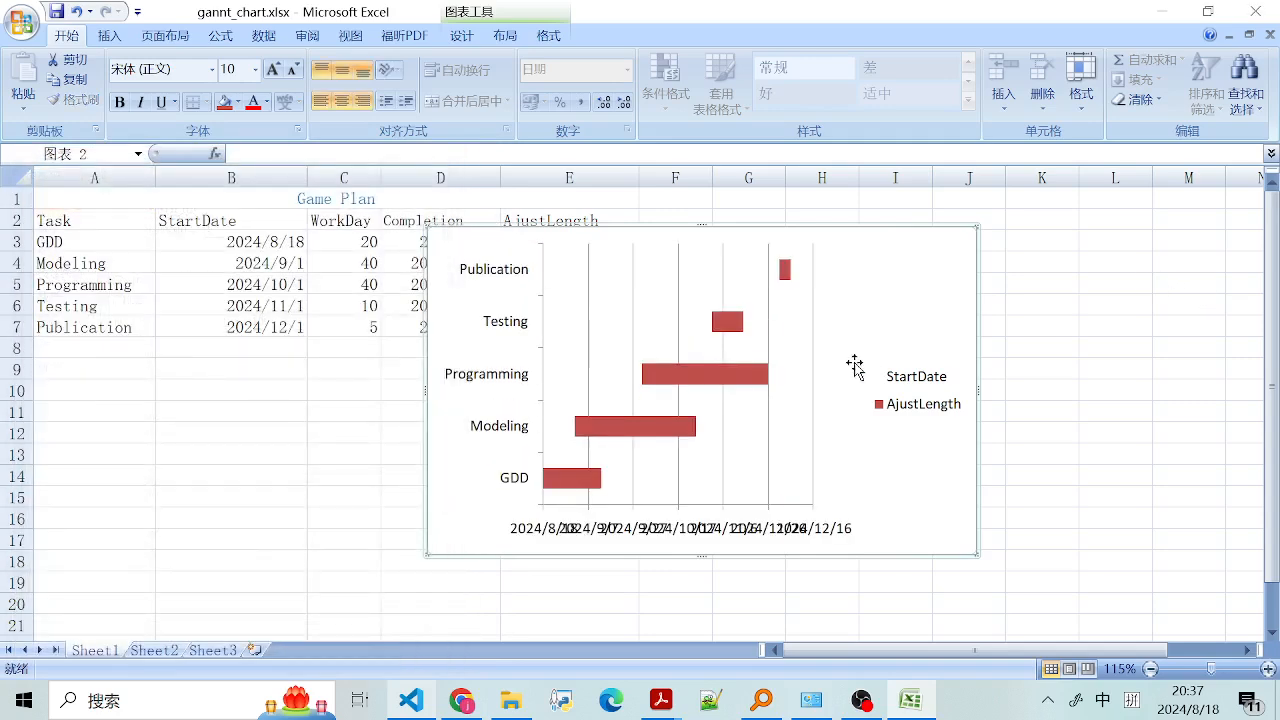
# - Show the task axis categories in reverse order so that GDD comes first and Publication last
pyautogui.click(490, 282)
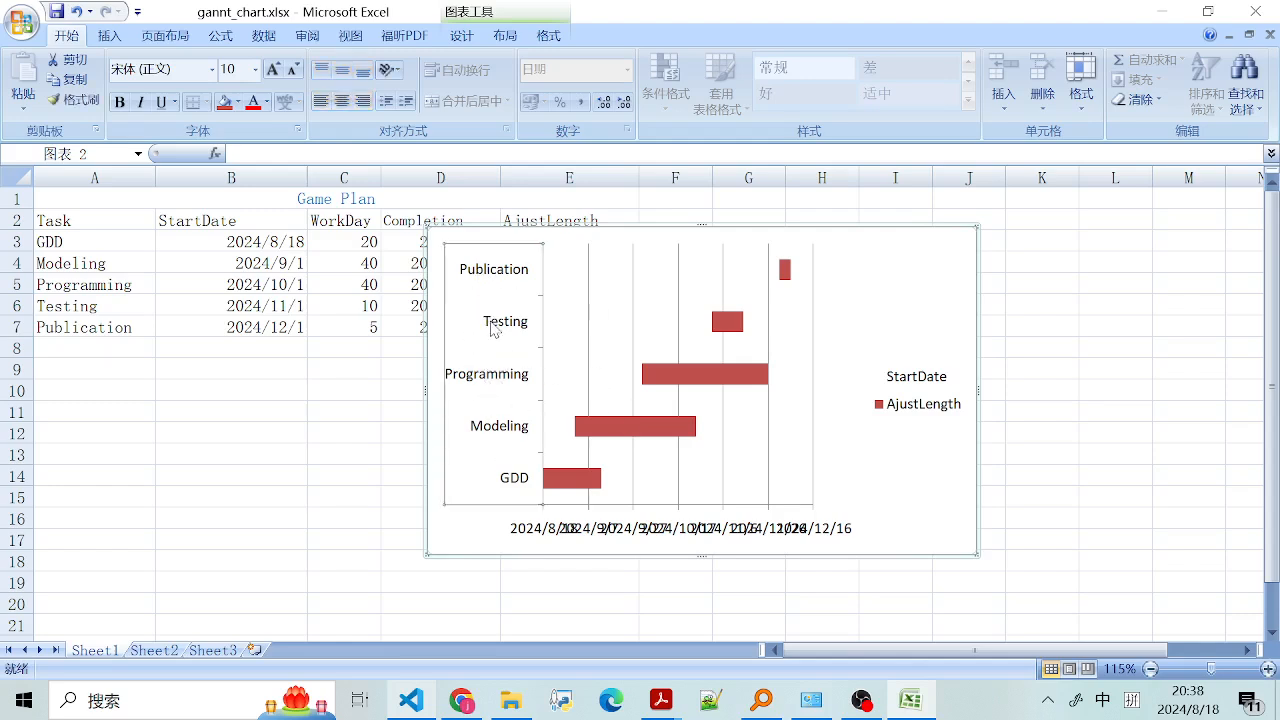
pyautogui.rightClick(491, 376)
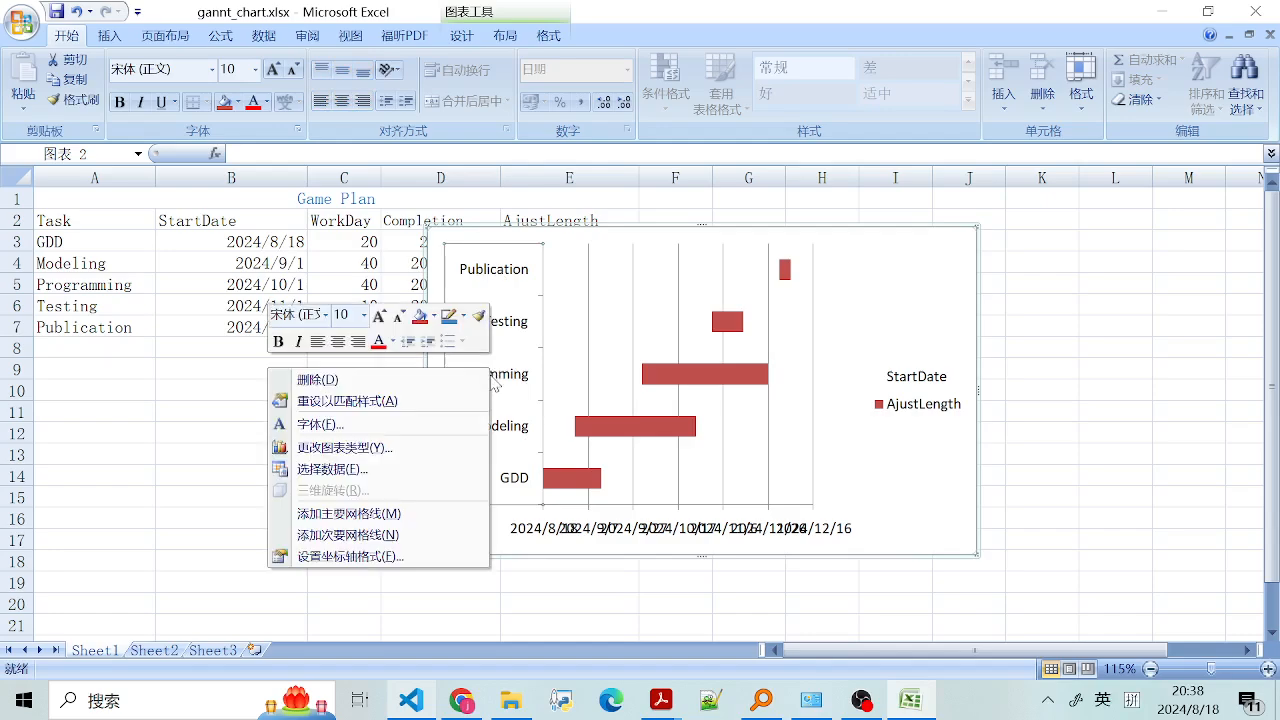
pyautogui.click(358, 567)
pyautogui.moveTo(237, 177); pyautogui.dragTo(221, 163)
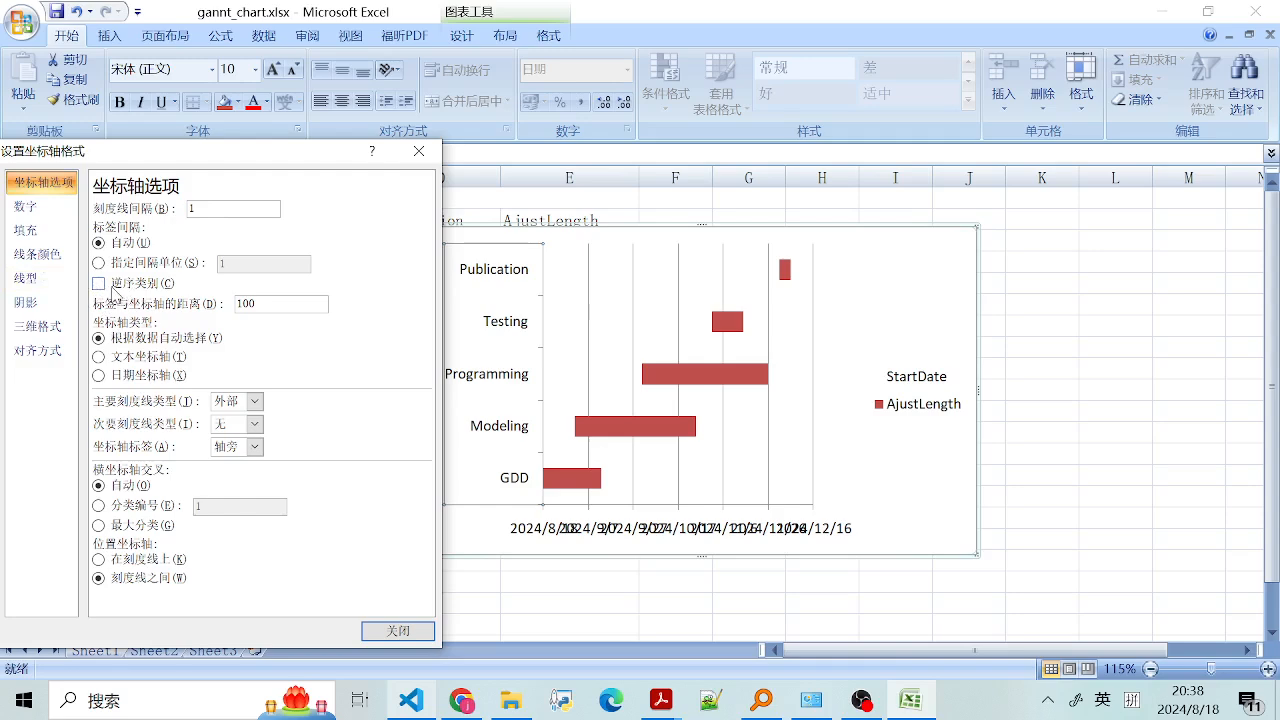
pyautogui.click(100, 284)
pyautogui.click(100, 284)
pyautogui.click(100, 284)
pyautogui.click(100, 284)
pyautogui.click(100, 284)
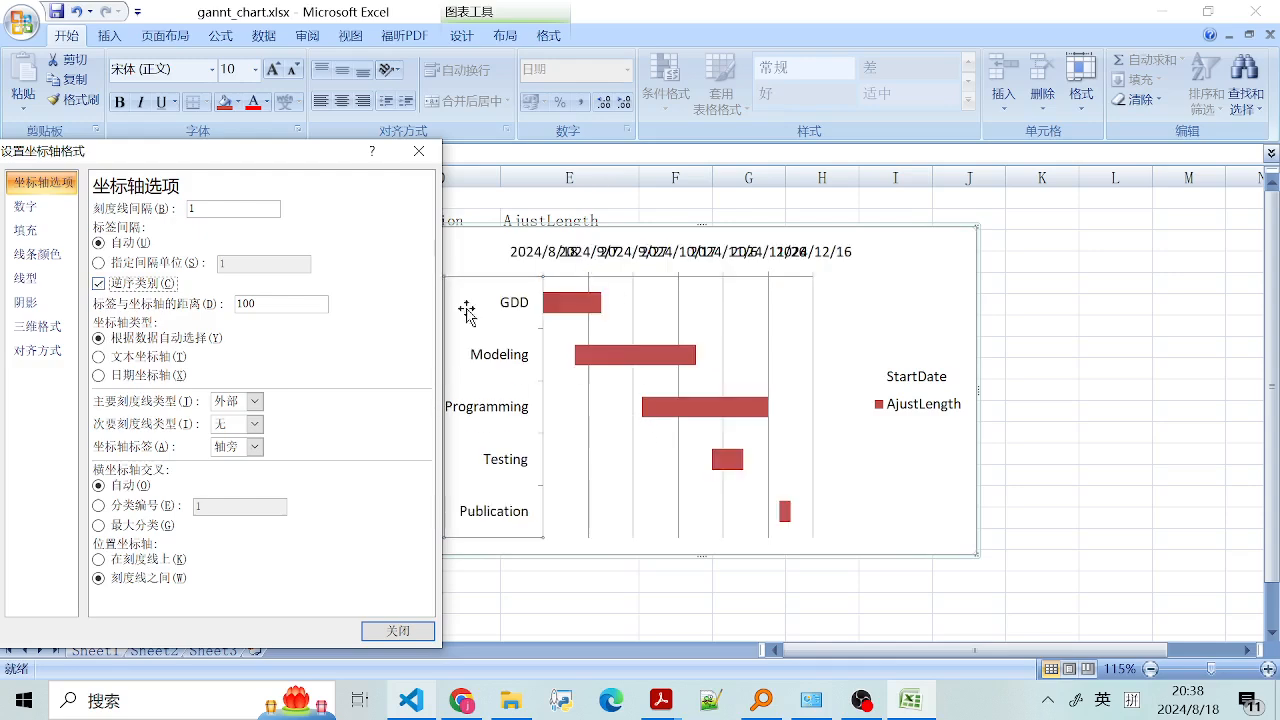
pyautogui.click(100, 284)
pyautogui.click(100, 284)
pyautogui.click(398, 631)
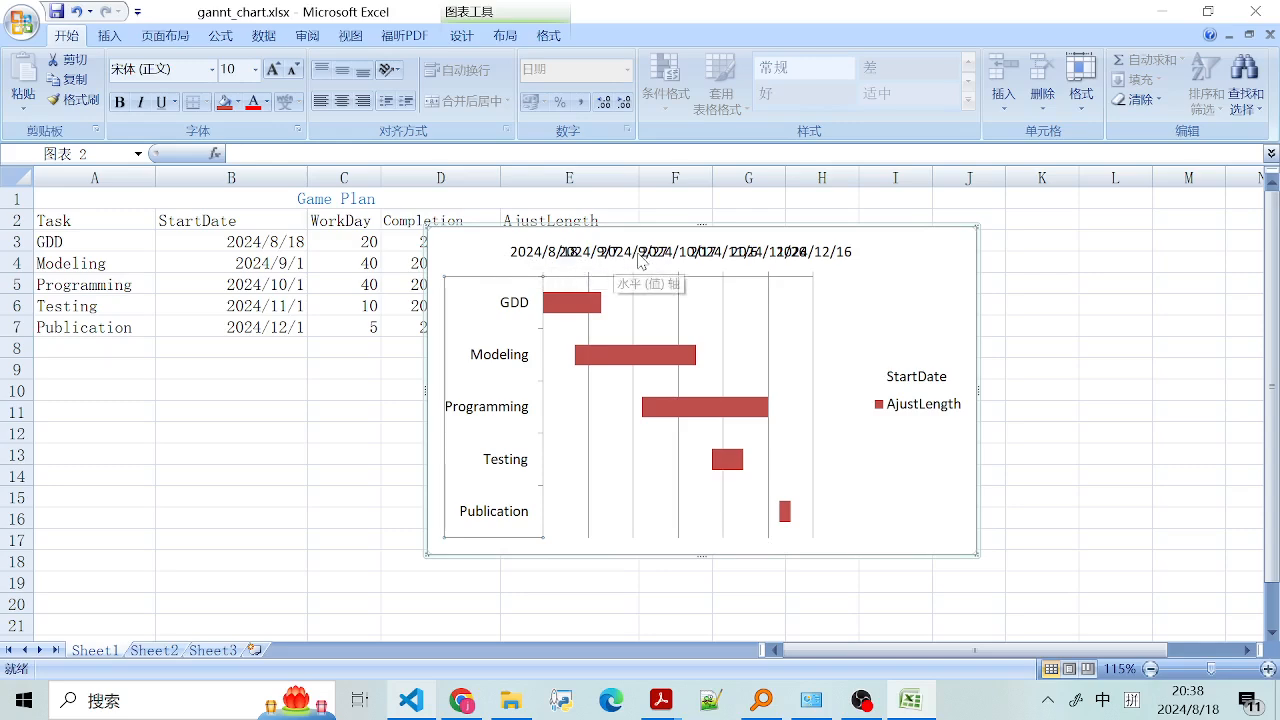
# - Check the axis options of the date axis and close them without edits
pyautogui.click(670, 260)
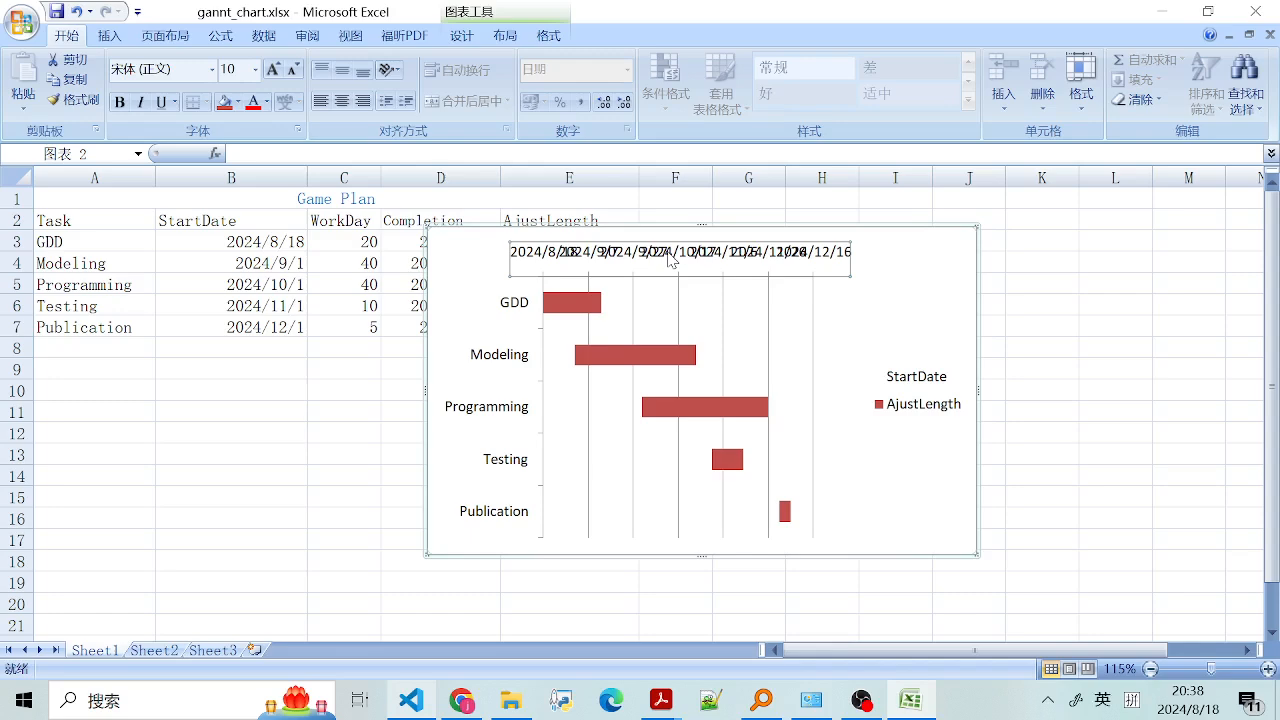
pyautogui.rightClick(670, 260)
pyautogui.click(527, 441)
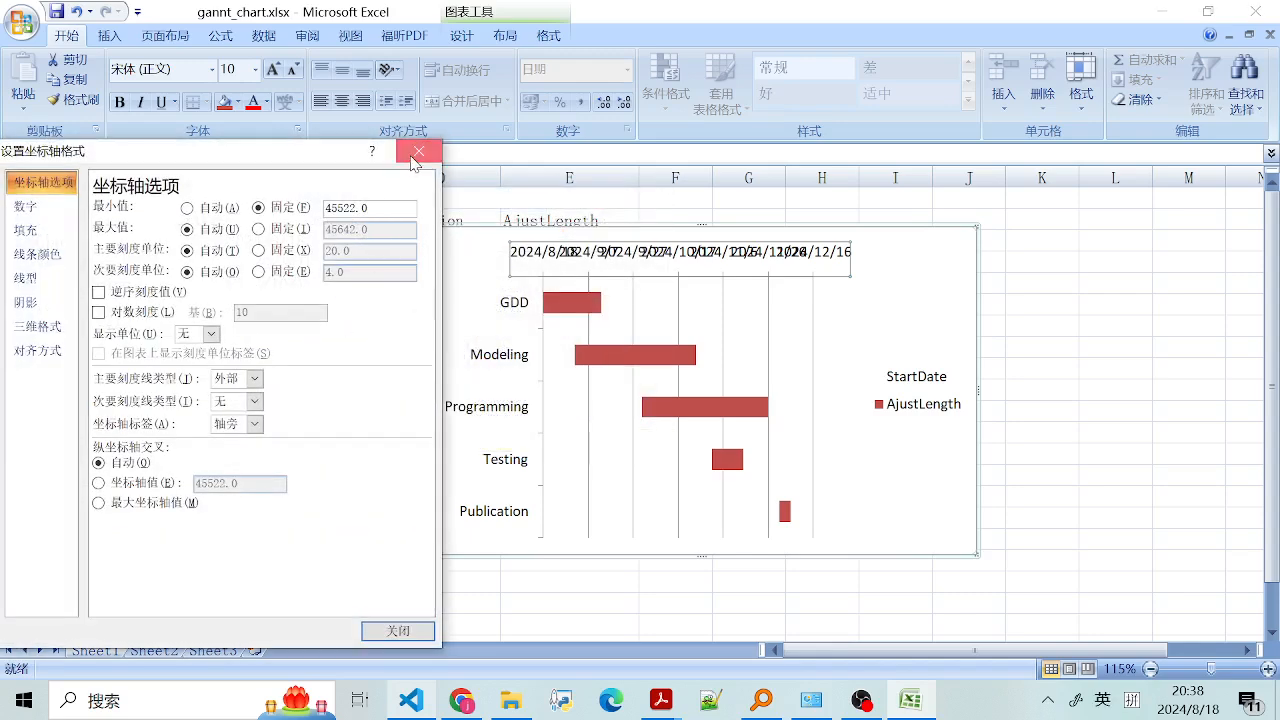
pyautogui.click(418, 152)
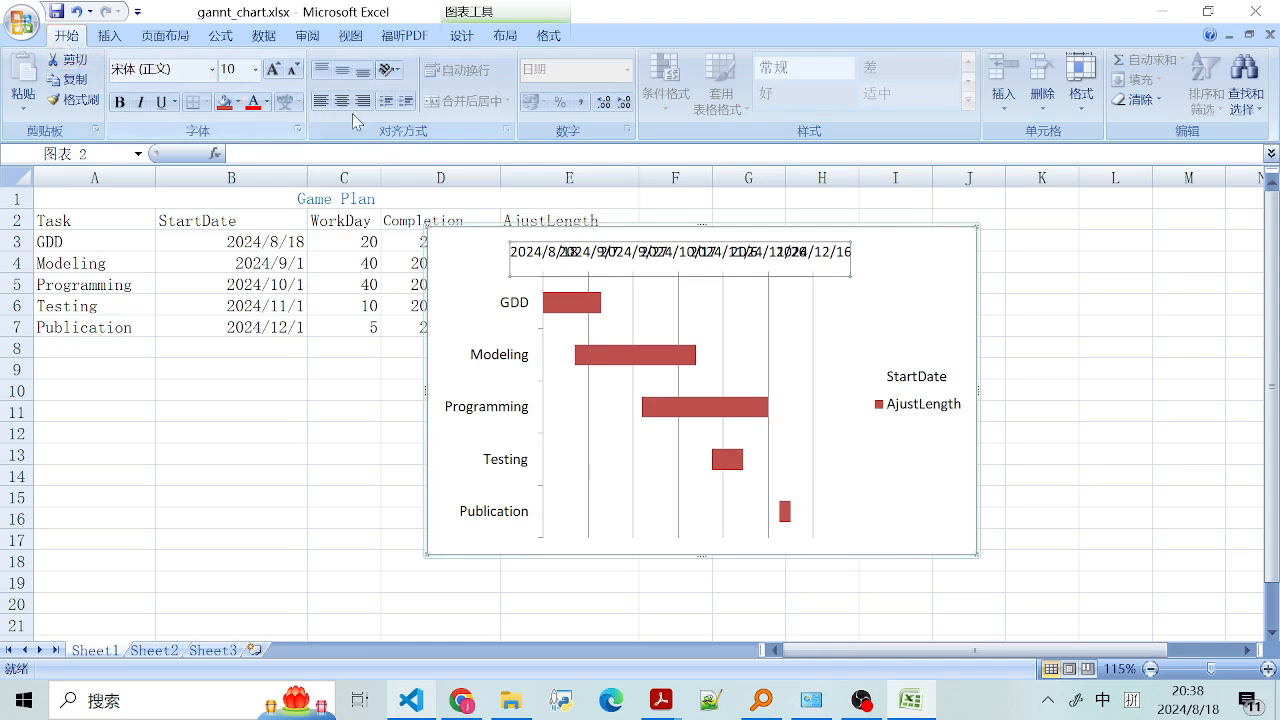
# - Angle the date axis labels counterclockwise and move the chart below the task table
pyautogui.click(394, 74)
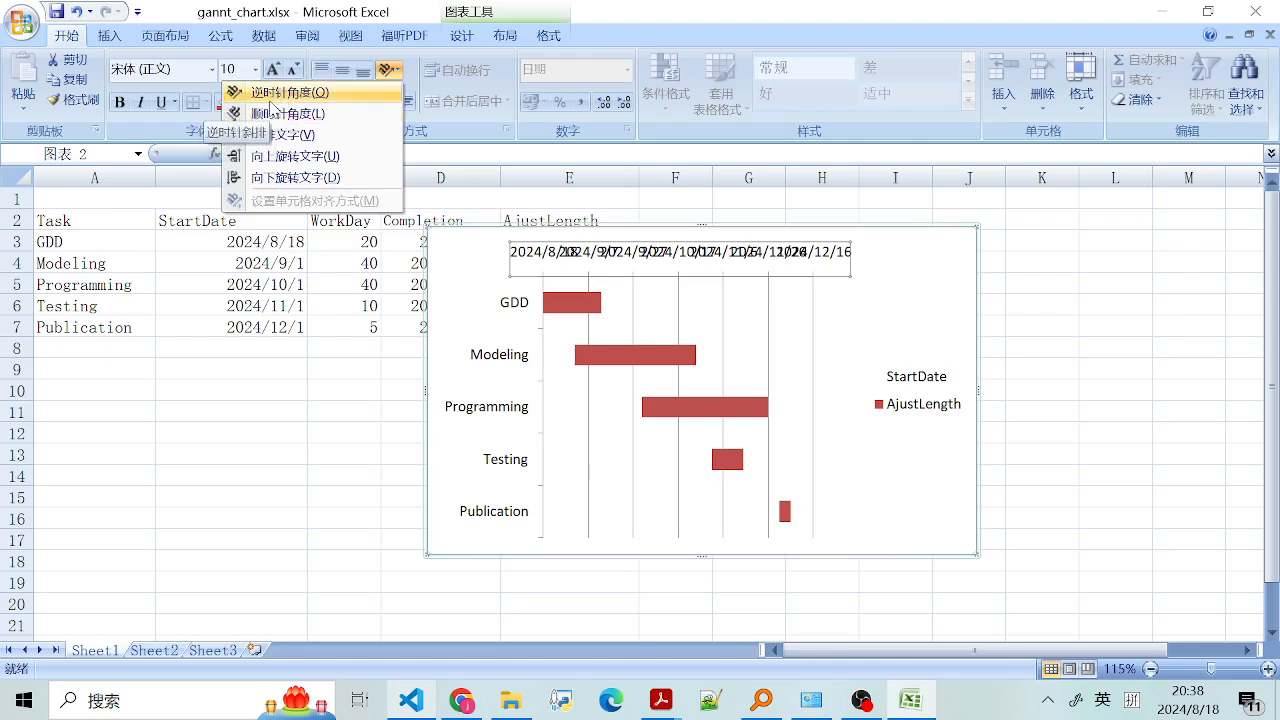
pyautogui.click(270, 96)
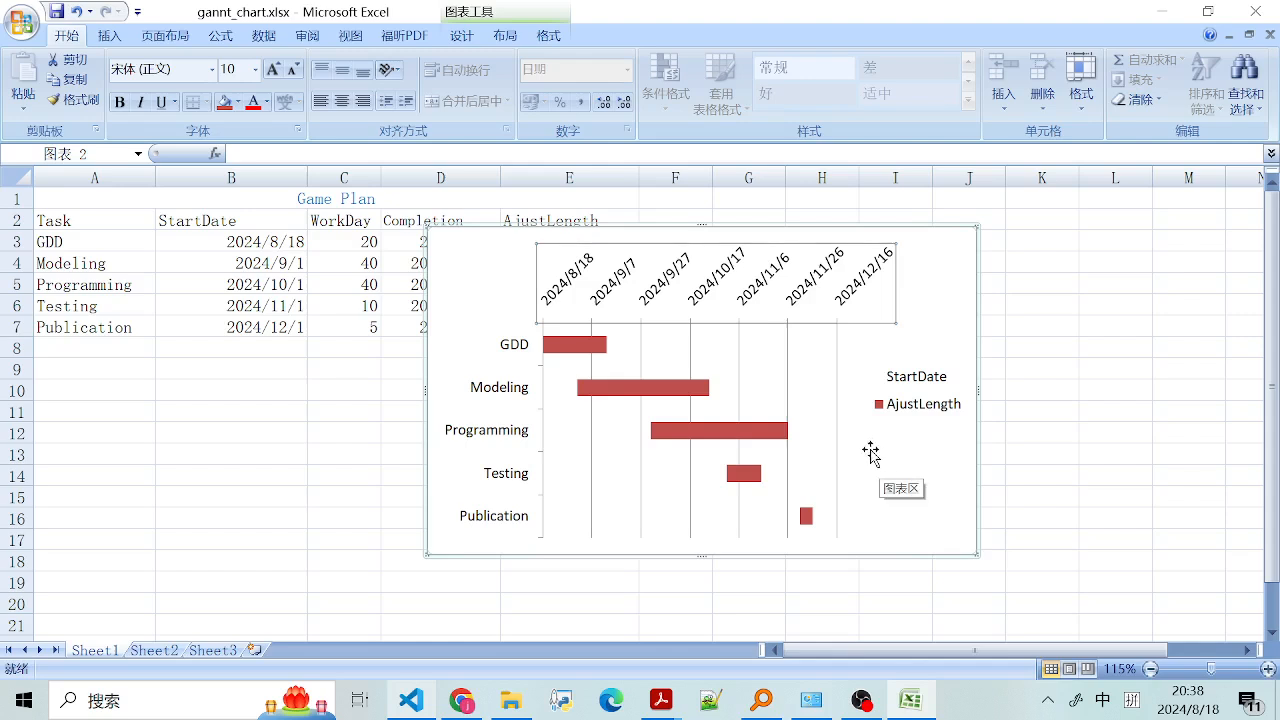
pyautogui.click(907, 440)
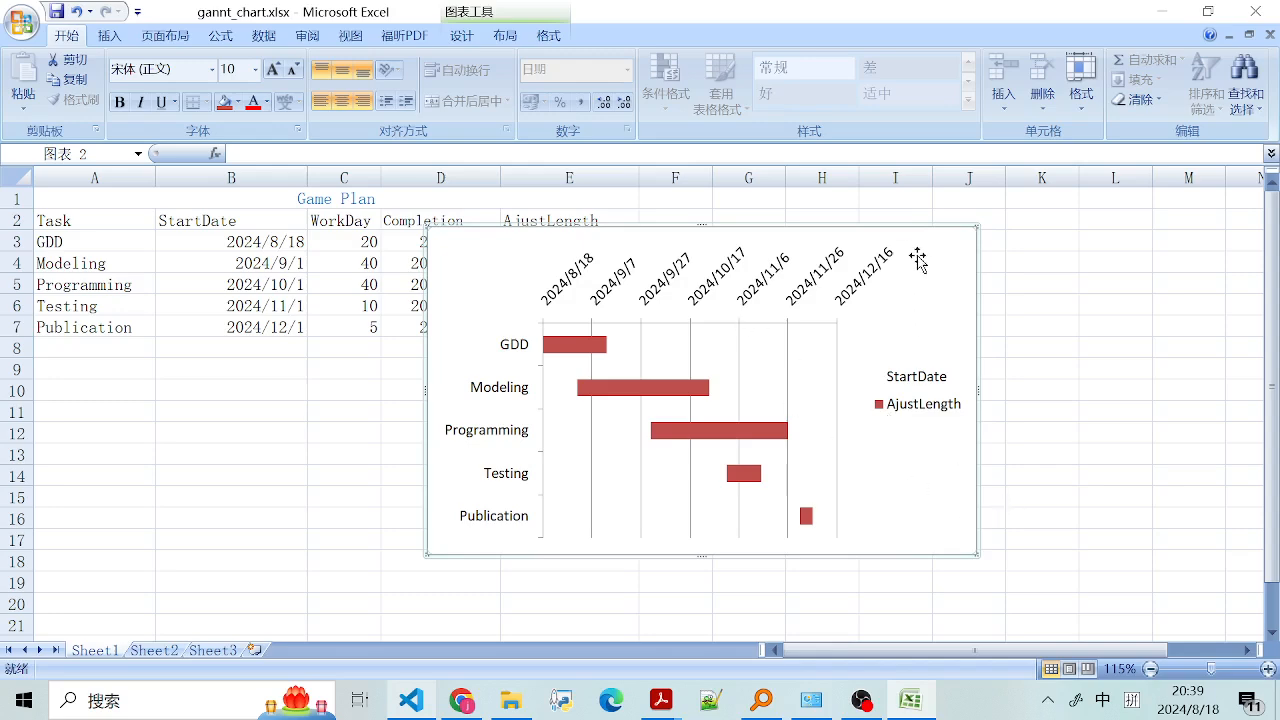
pyautogui.moveTo(920, 256); pyautogui.dragTo(619, 411)
pyautogui.scroll(-1, 752, 320)
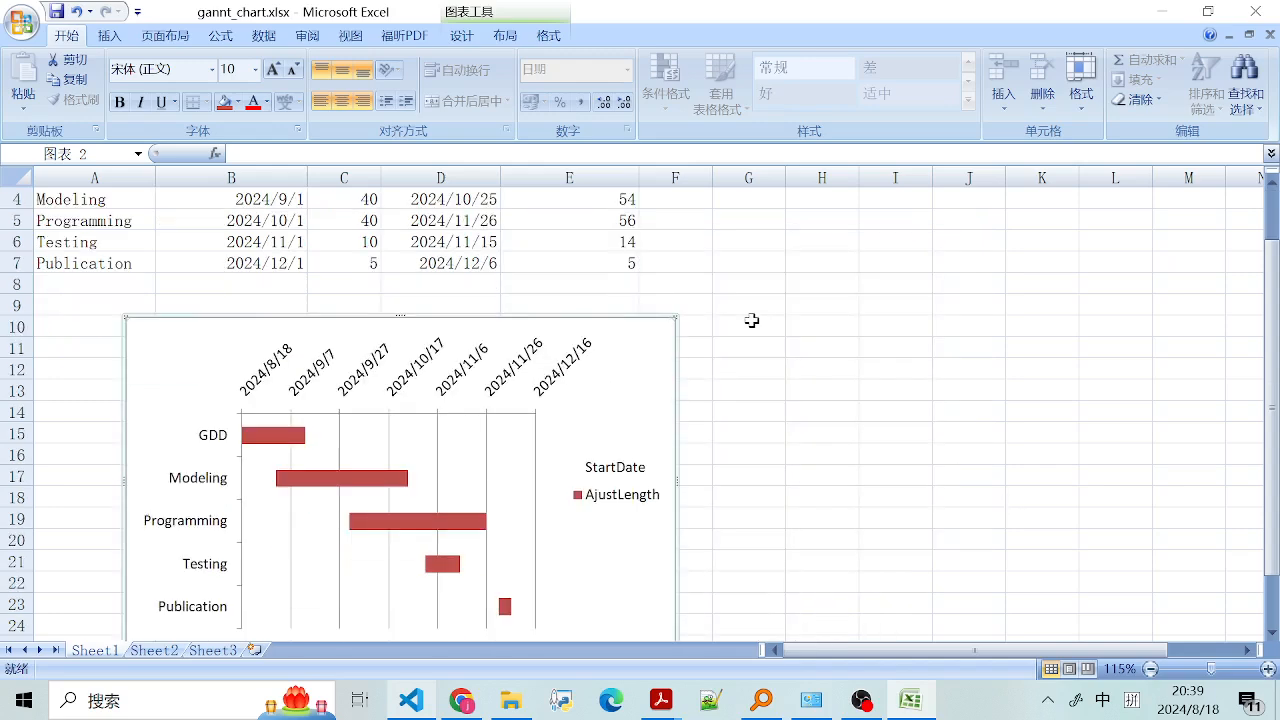
# - Set the WorkDay value of the Publication task in C7 to 20
pyautogui.click(369, 262)
pyautogui.doubleClick(369, 262)
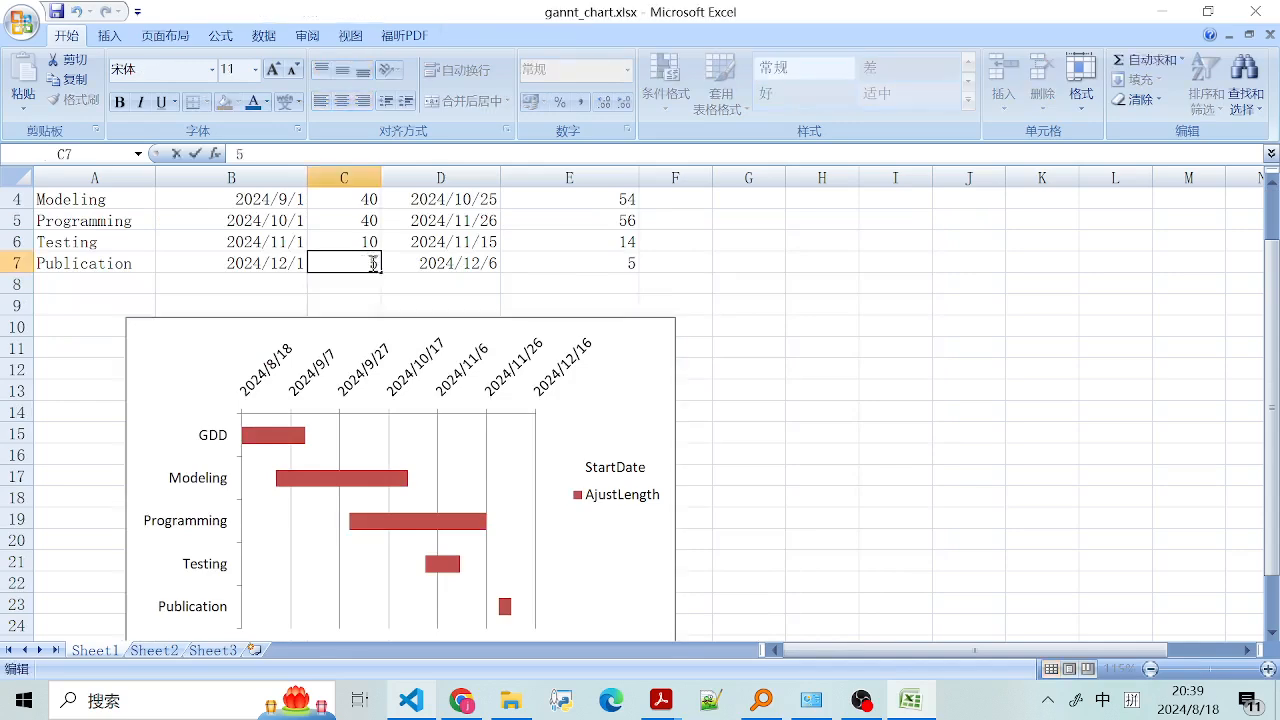
pyautogui.doubleClick(375, 262)
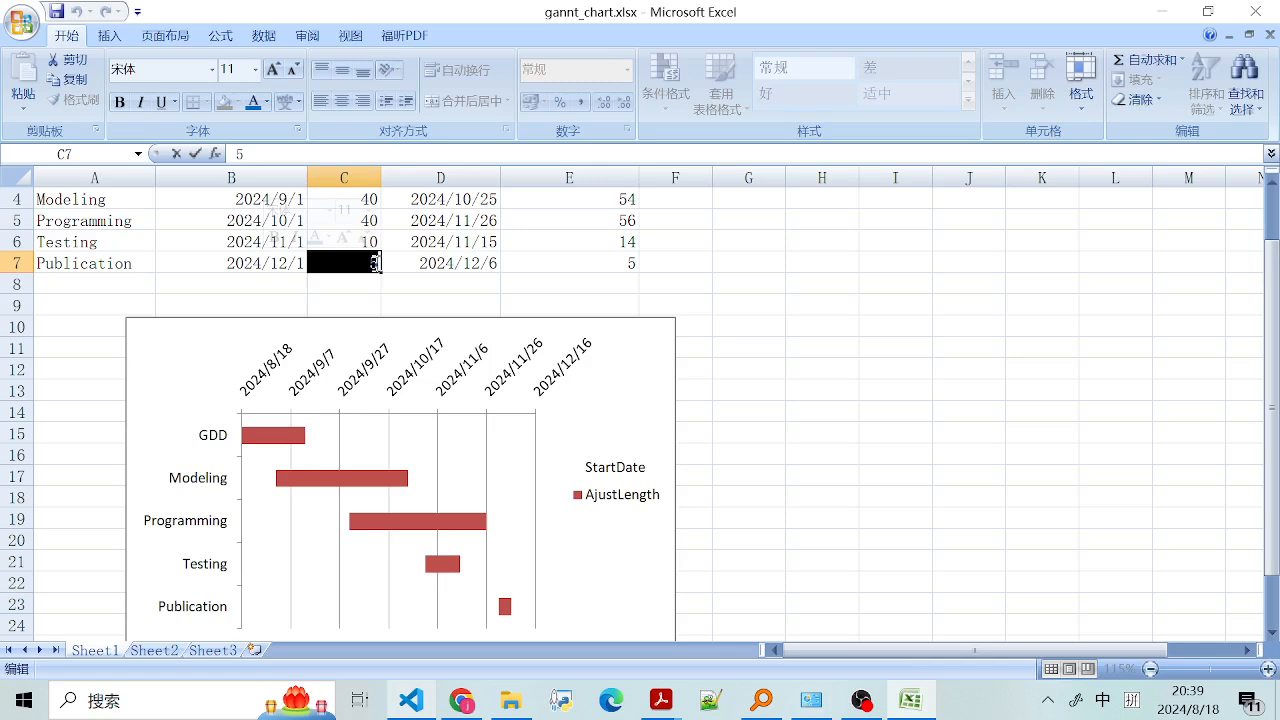
pyautogui.write('20')
pyautogui.click(848, 390)
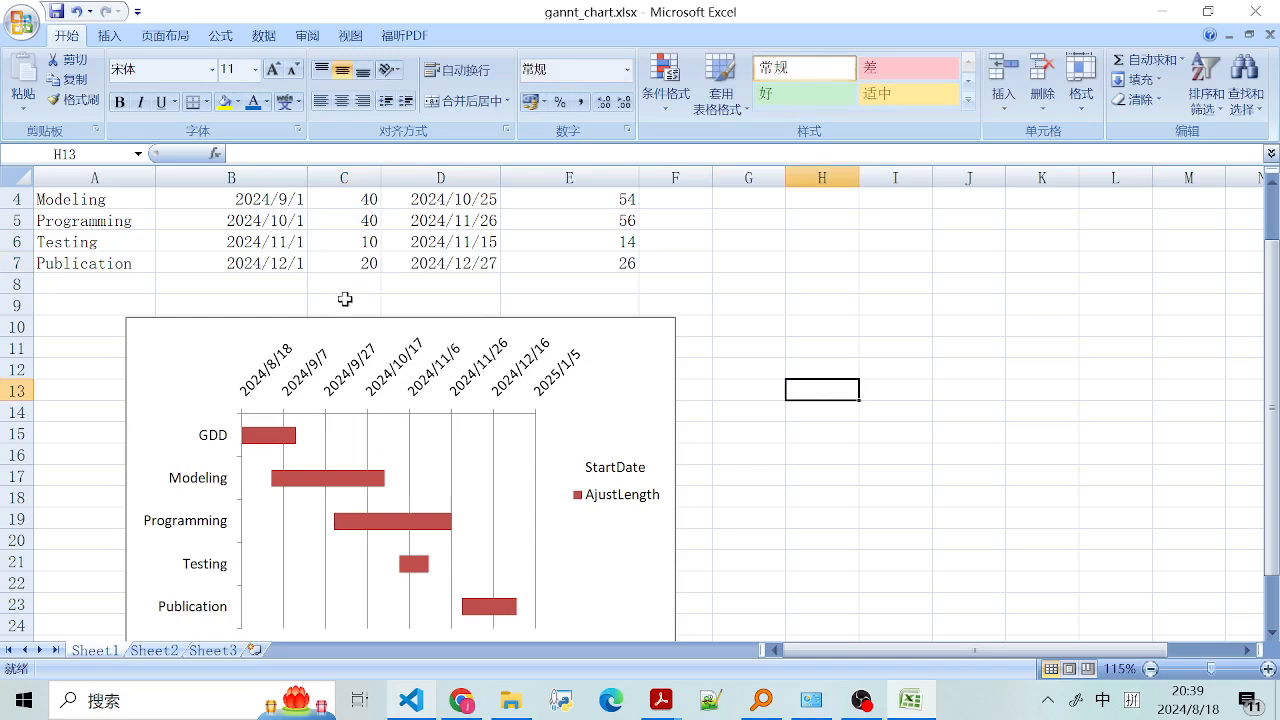
# - Return the Publication task's WorkDay value in C7 to 5
pyautogui.click(363, 260)
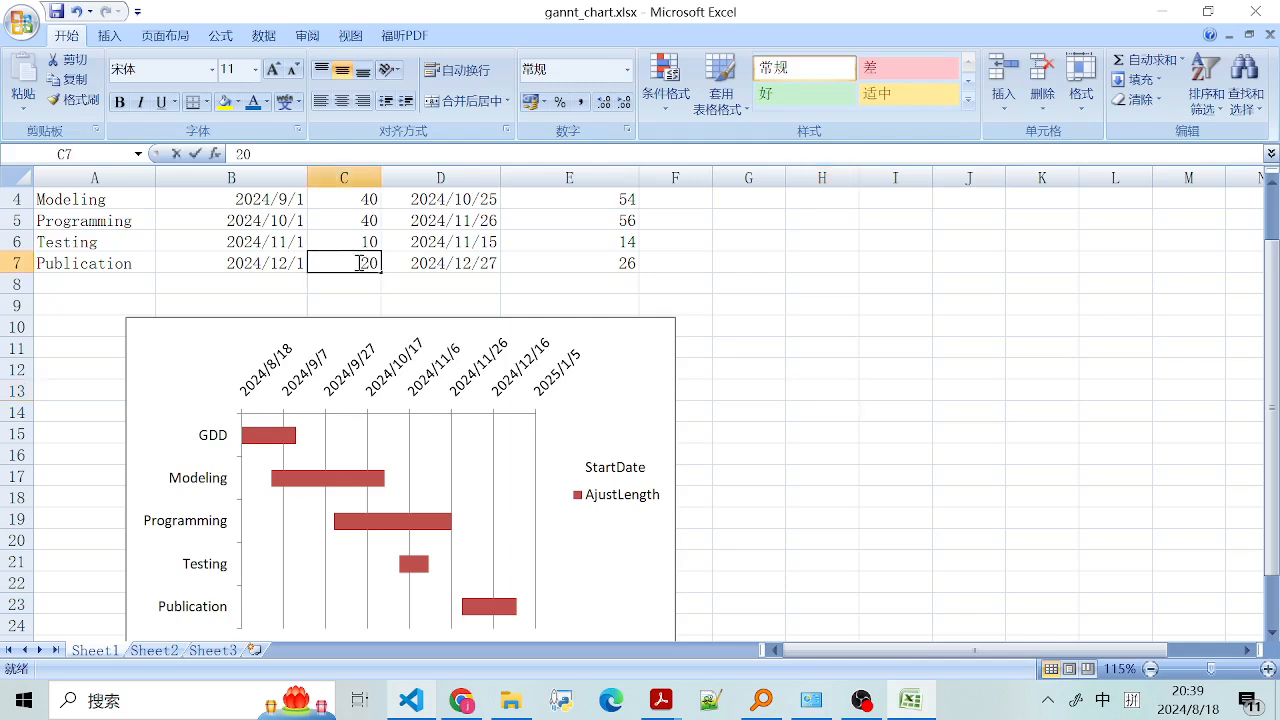
pyautogui.doubleClick(378, 264)
pyautogui.write('5')
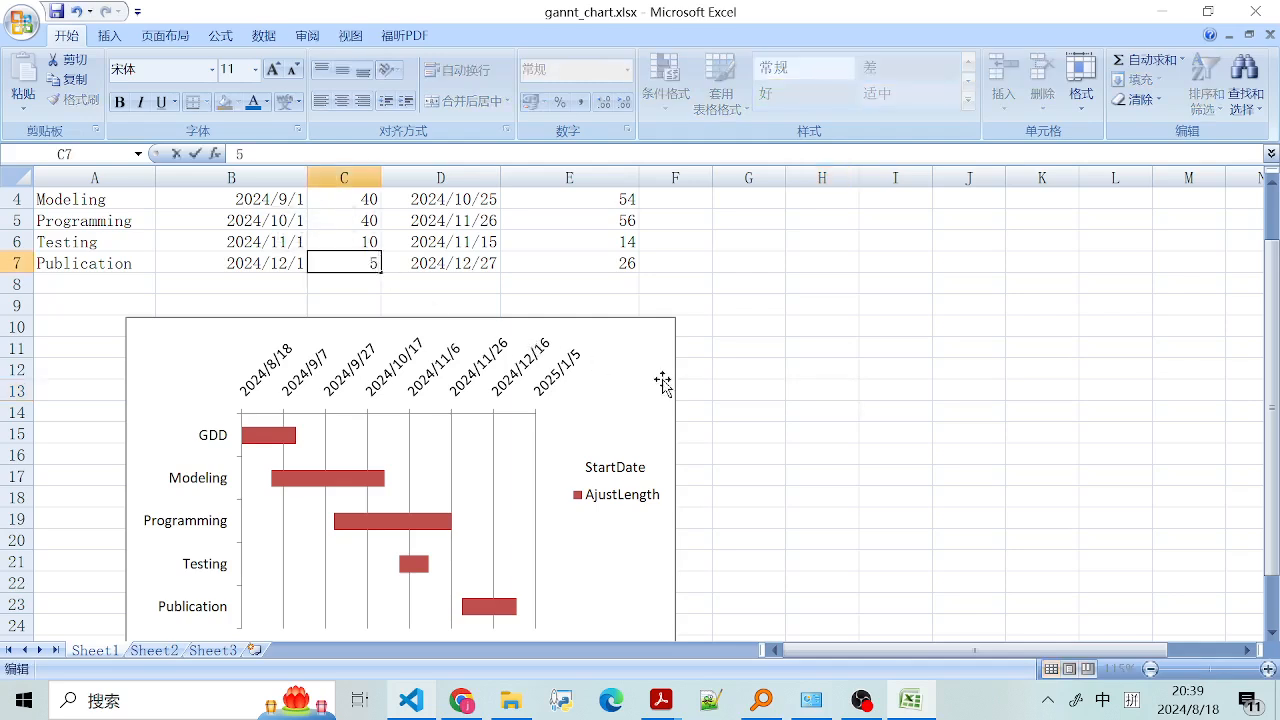
pyautogui.click(738, 388)
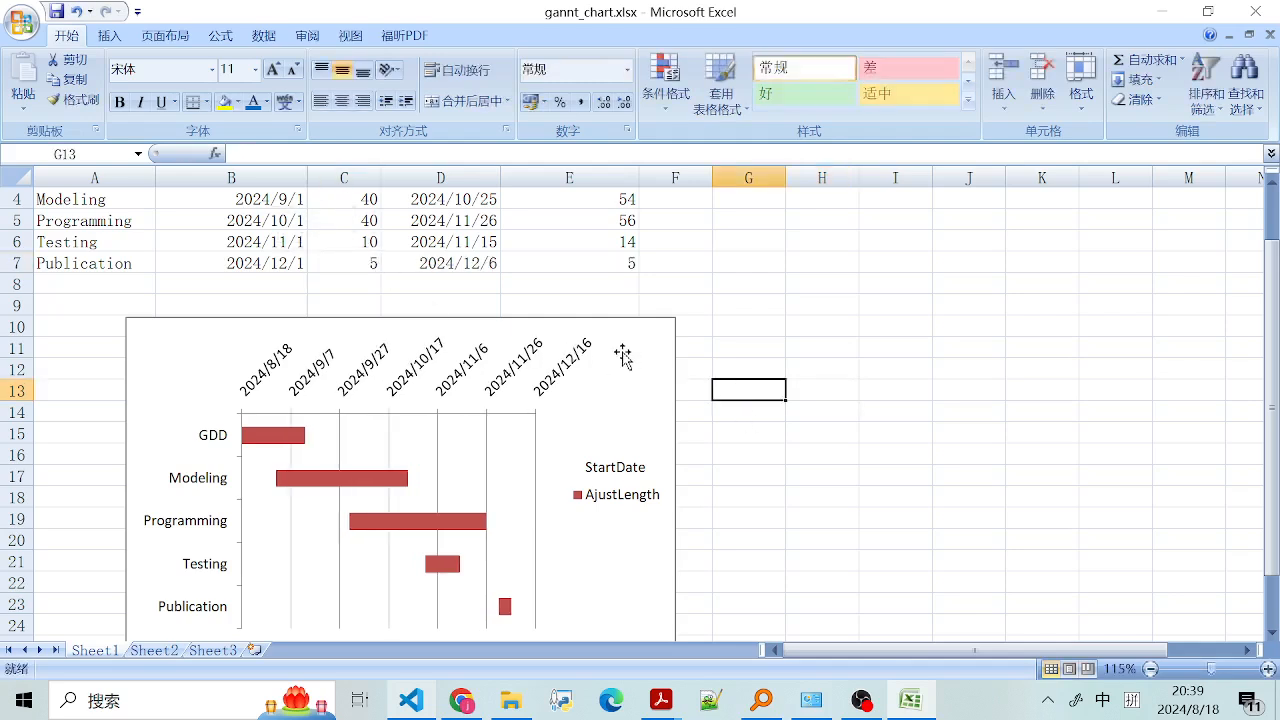
# - Move the chart beside the task table, level with row 1 and starting at column F
pyautogui.moveTo(639, 348); pyautogui.dragTo(684, 588)
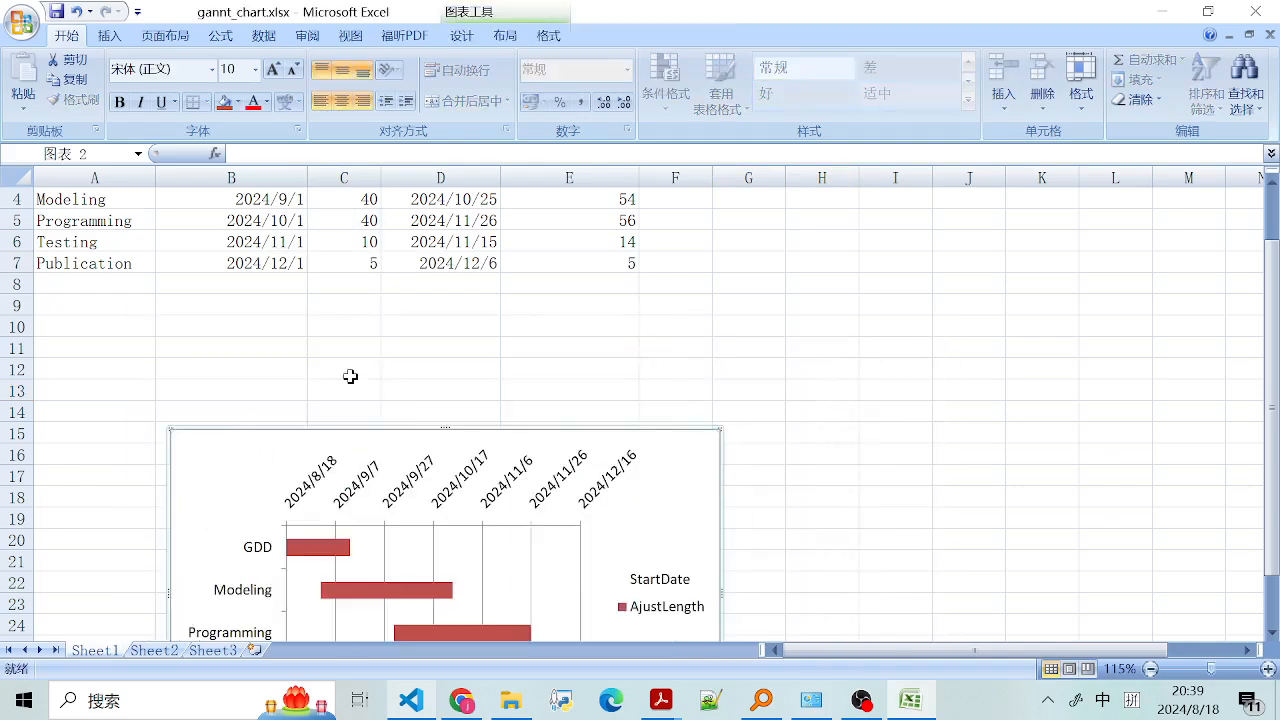
pyautogui.scroll(1, 349, 374)
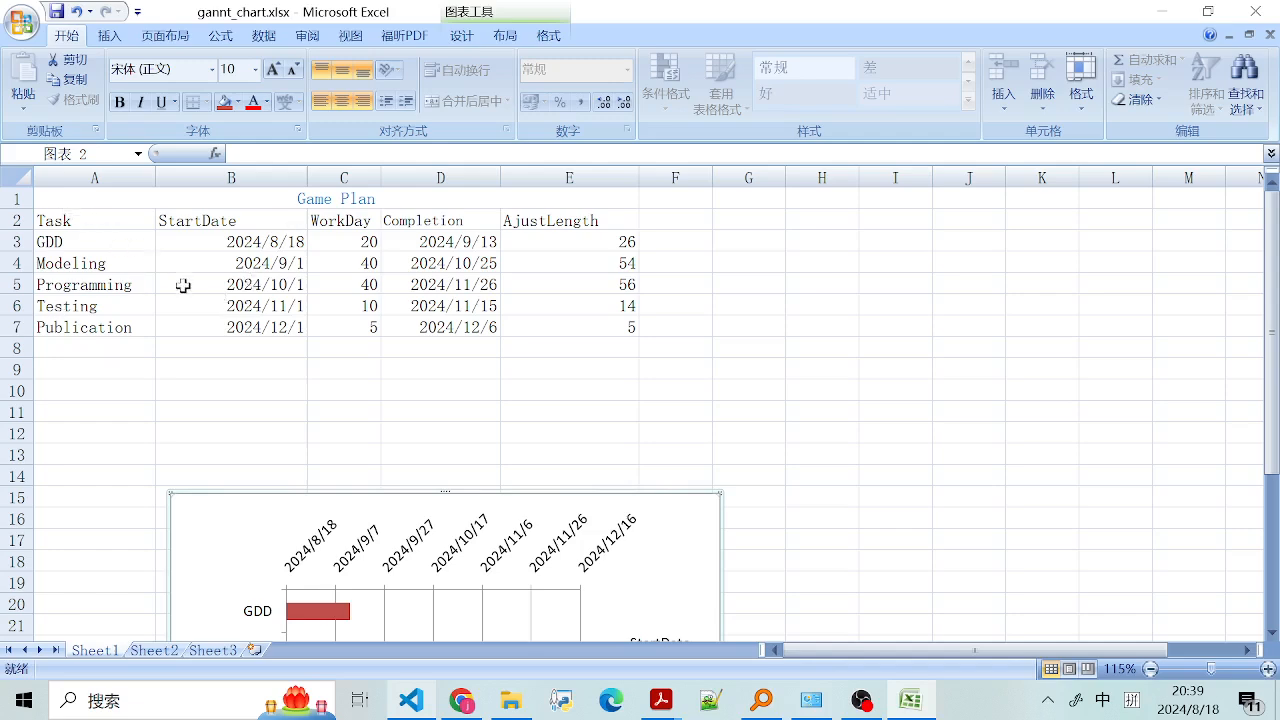
pyautogui.scroll(-4, 484, 450)
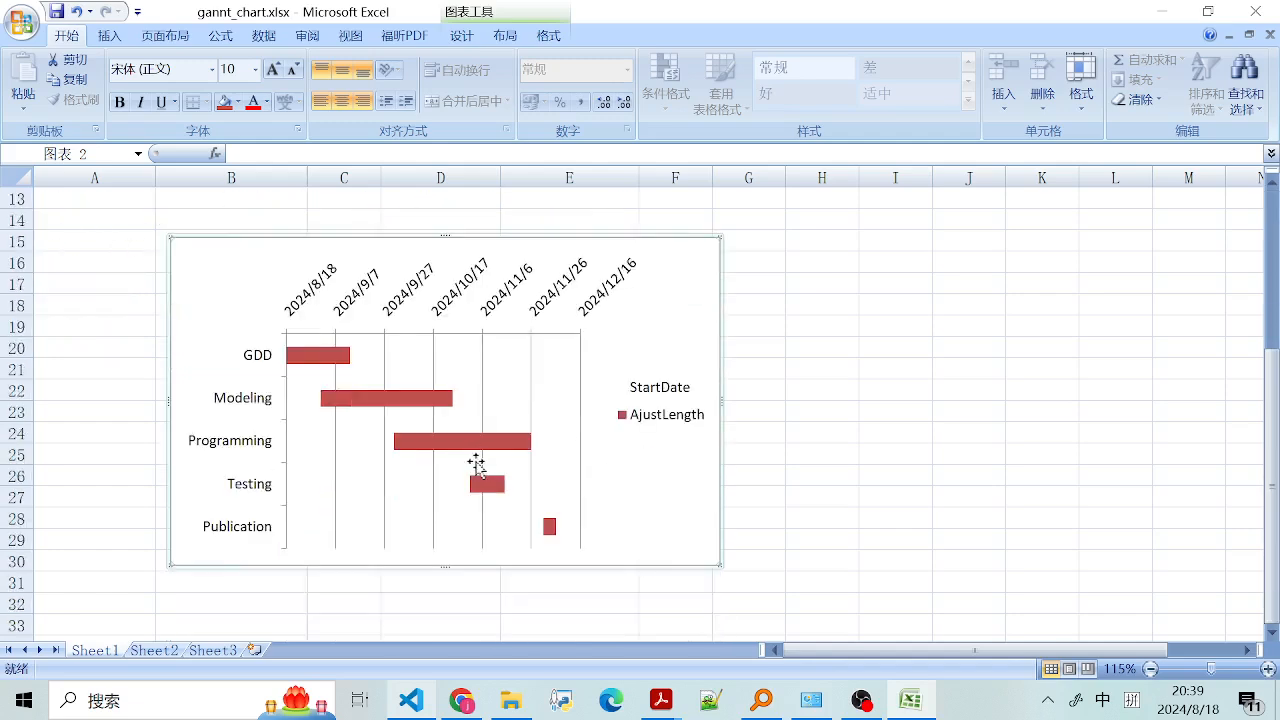
pyautogui.scroll(2, 477, 463)
pyautogui.moveTo(605, 488); pyautogui.dragTo(1088, 345)
pyautogui.scroll(2, 471, 357)
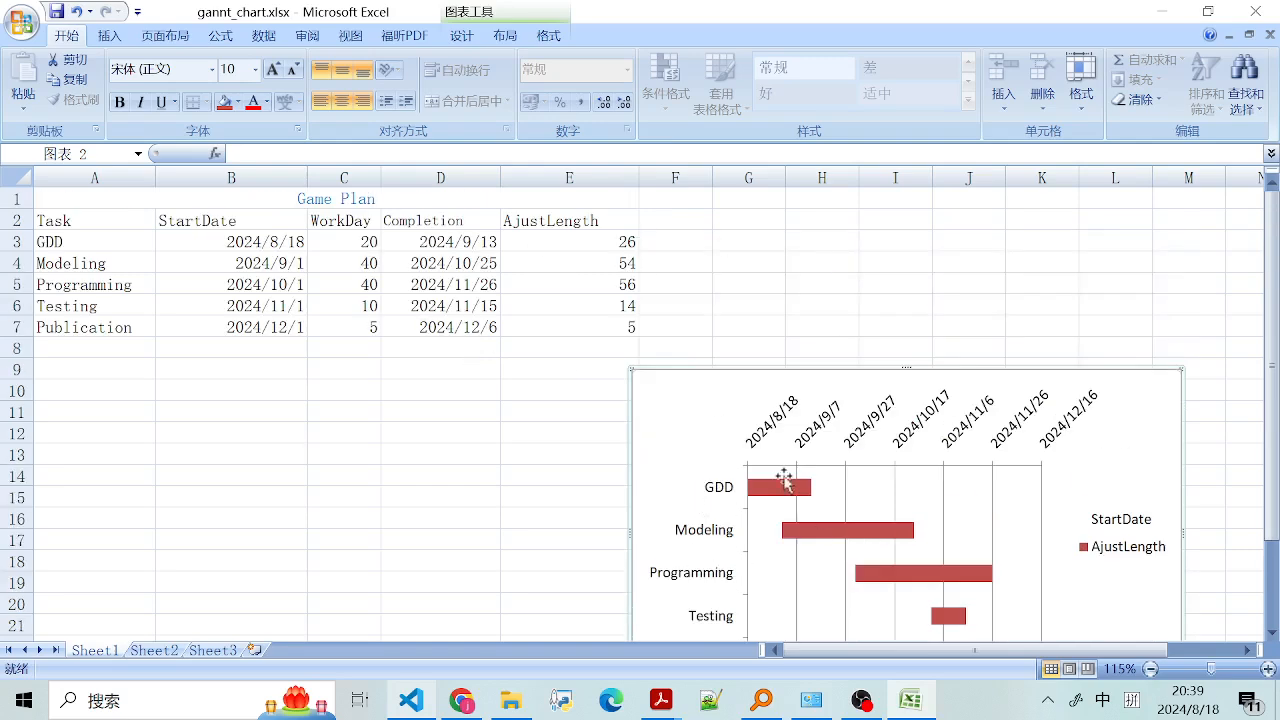
pyautogui.scroll(-1, 1080, 457)
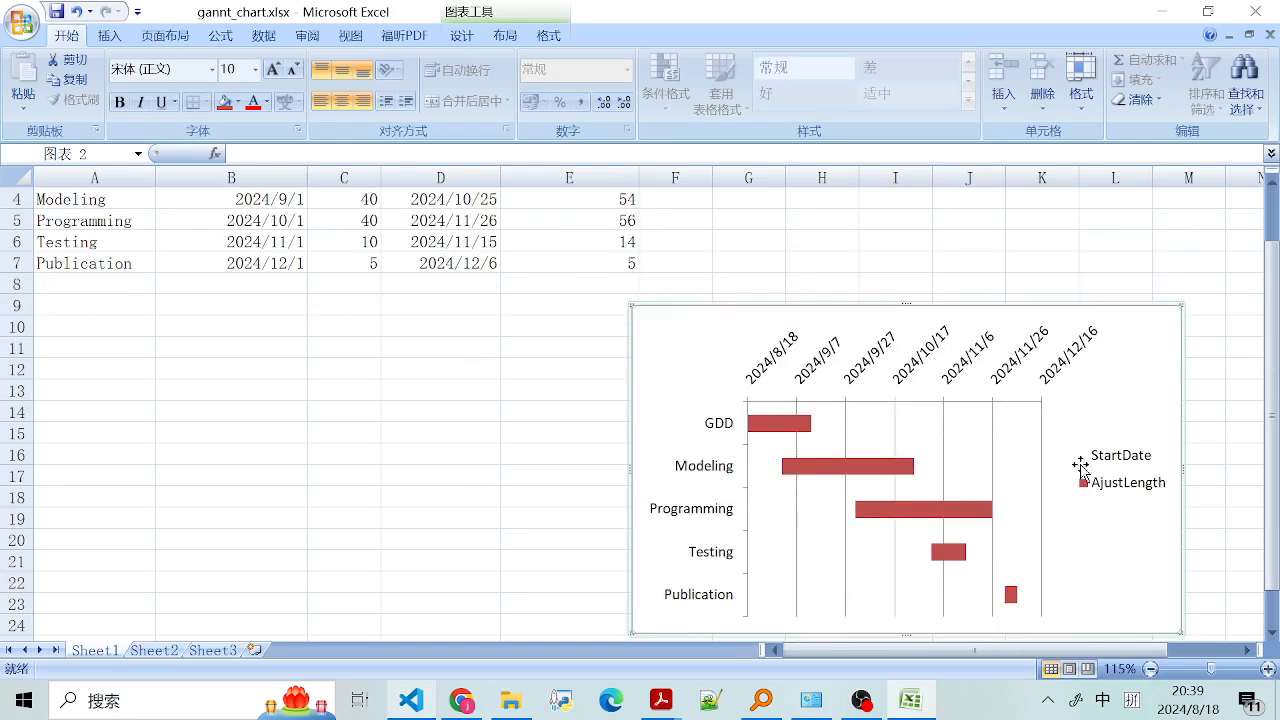
pyautogui.scroll(1, 1129, 477)
pyautogui.moveTo(1106, 450); pyautogui.dragTo(1126, 272)
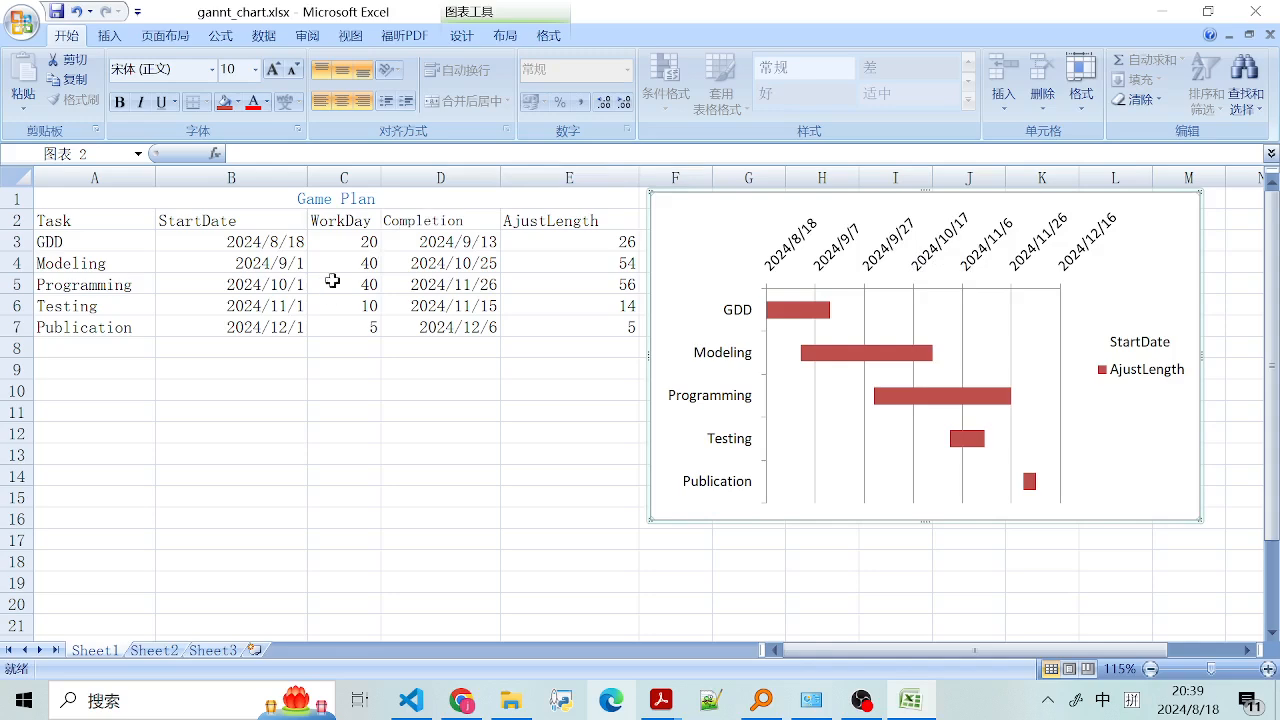
pyautogui.moveTo(730, 237); pyautogui.dragTo(734, 255)
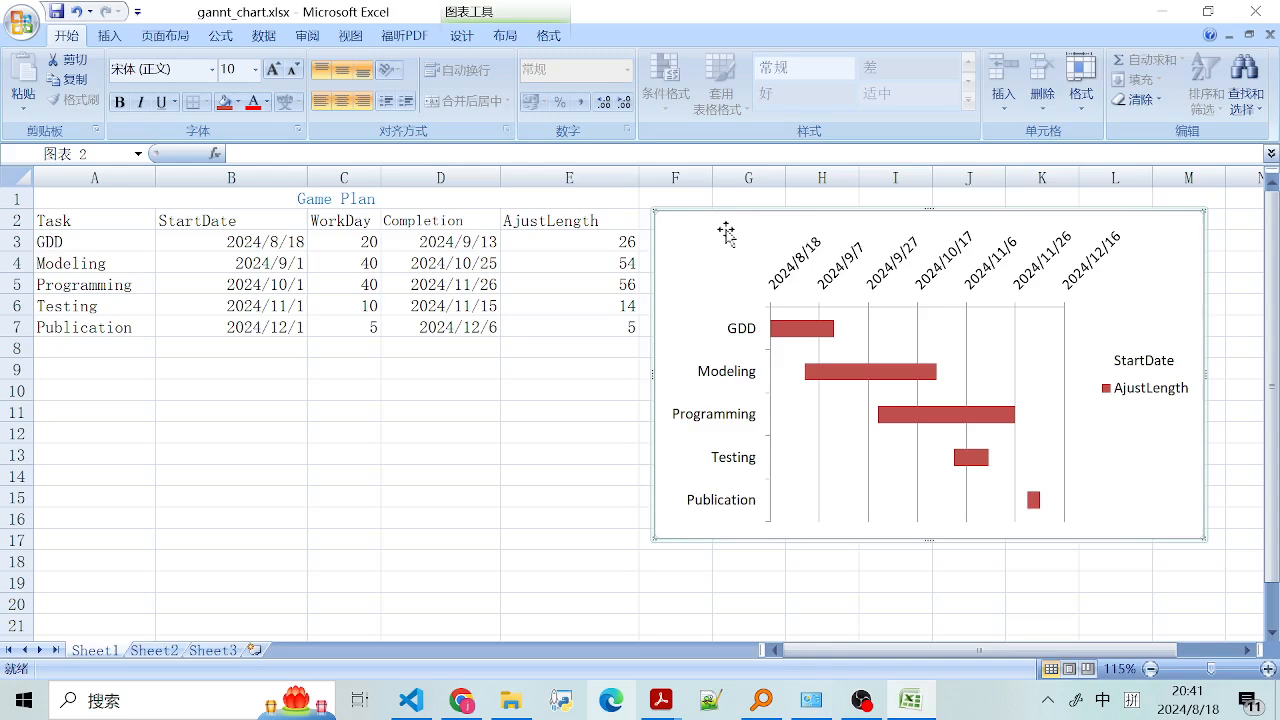
pyautogui.moveTo(726, 234); pyautogui.dragTo(618, 273)
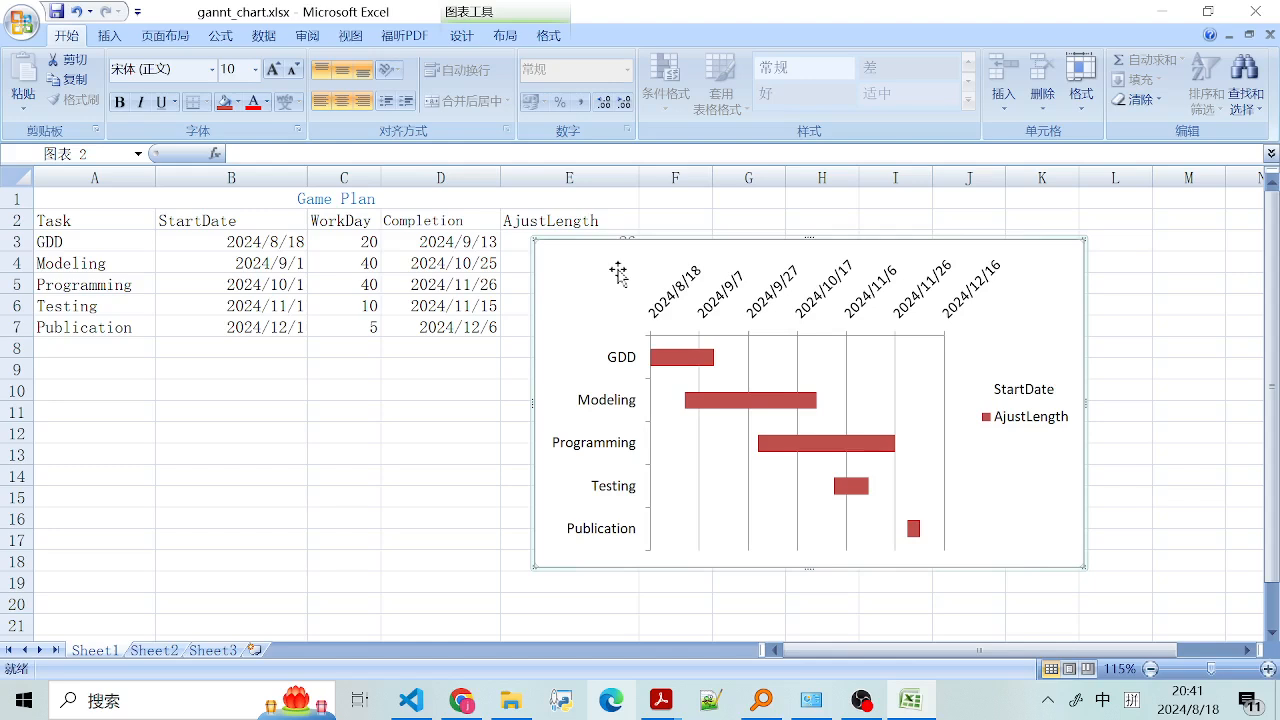
pyautogui.moveTo(643, 272); pyautogui.dragTo(619, 296)
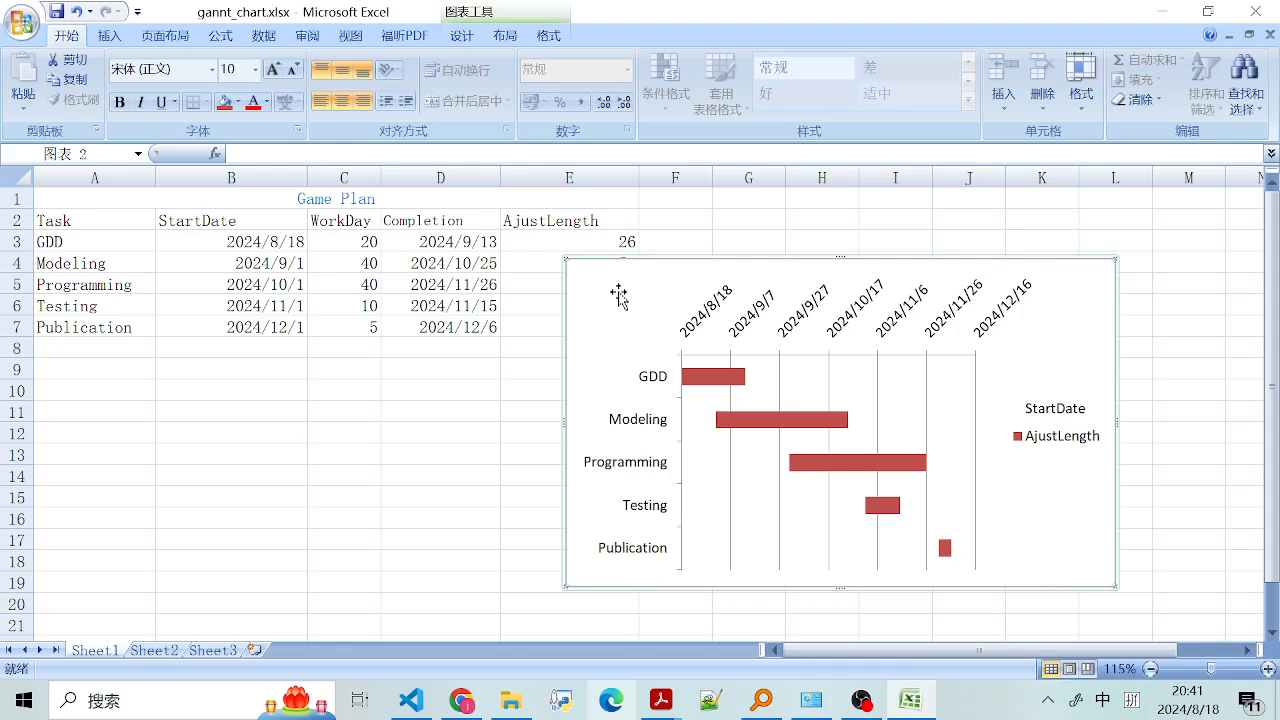
pyautogui.moveTo(658, 289)
pyautogui.mouseDown()
pyautogui.moveTo(670, 291)
pyautogui.moveTo(648, 293)
pyautogui.mouseUp()
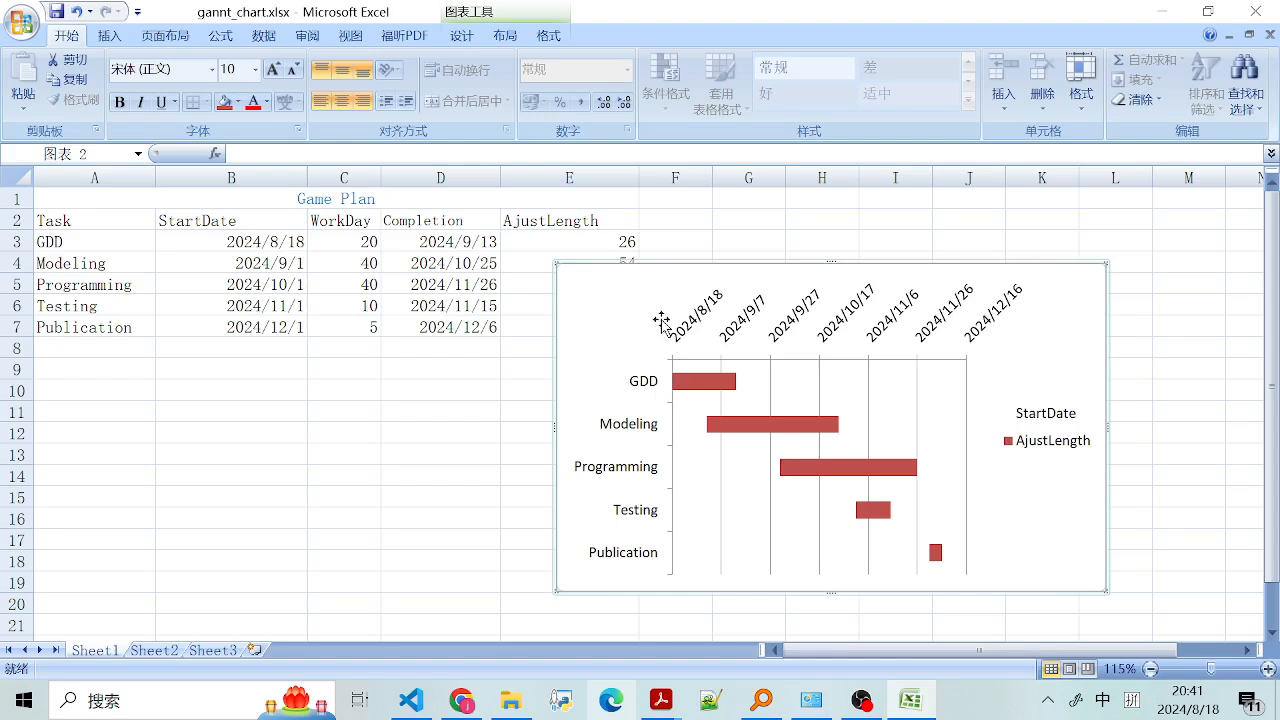
pyautogui.moveTo(661, 320); pyautogui.dragTo(667, 284)
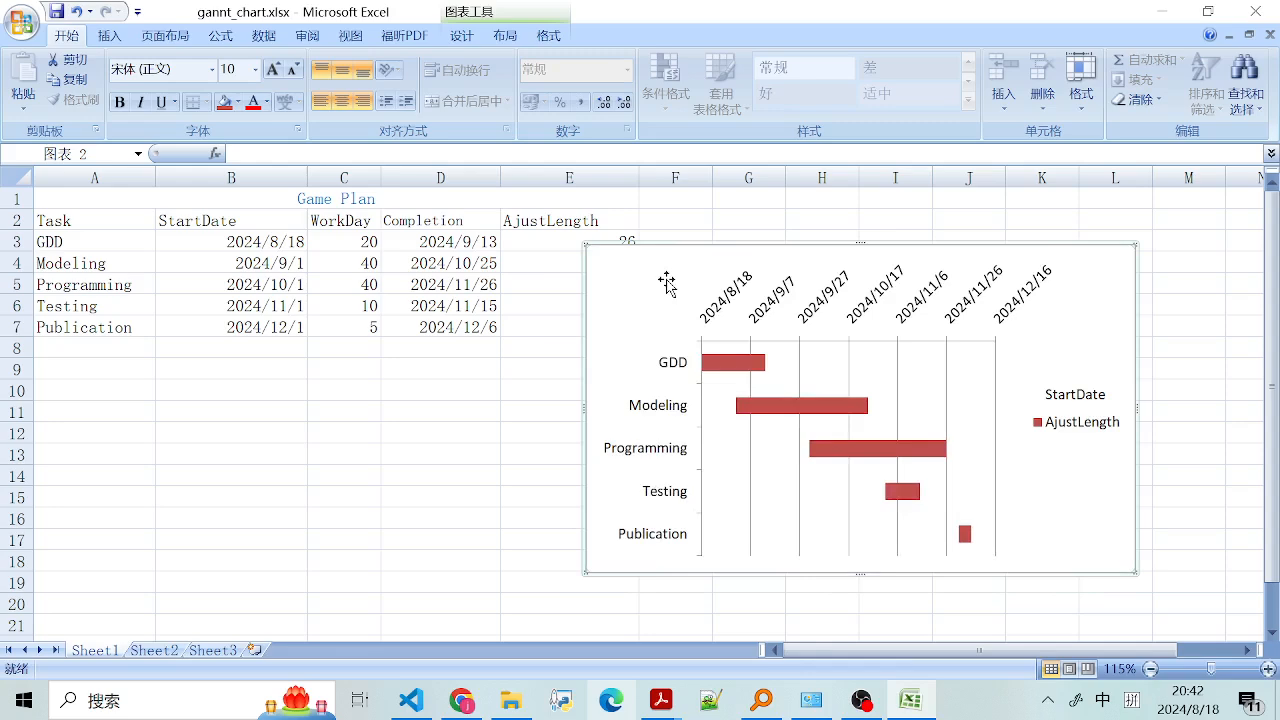
pyautogui.moveTo(667, 284); pyautogui.dragTo(630, 281)
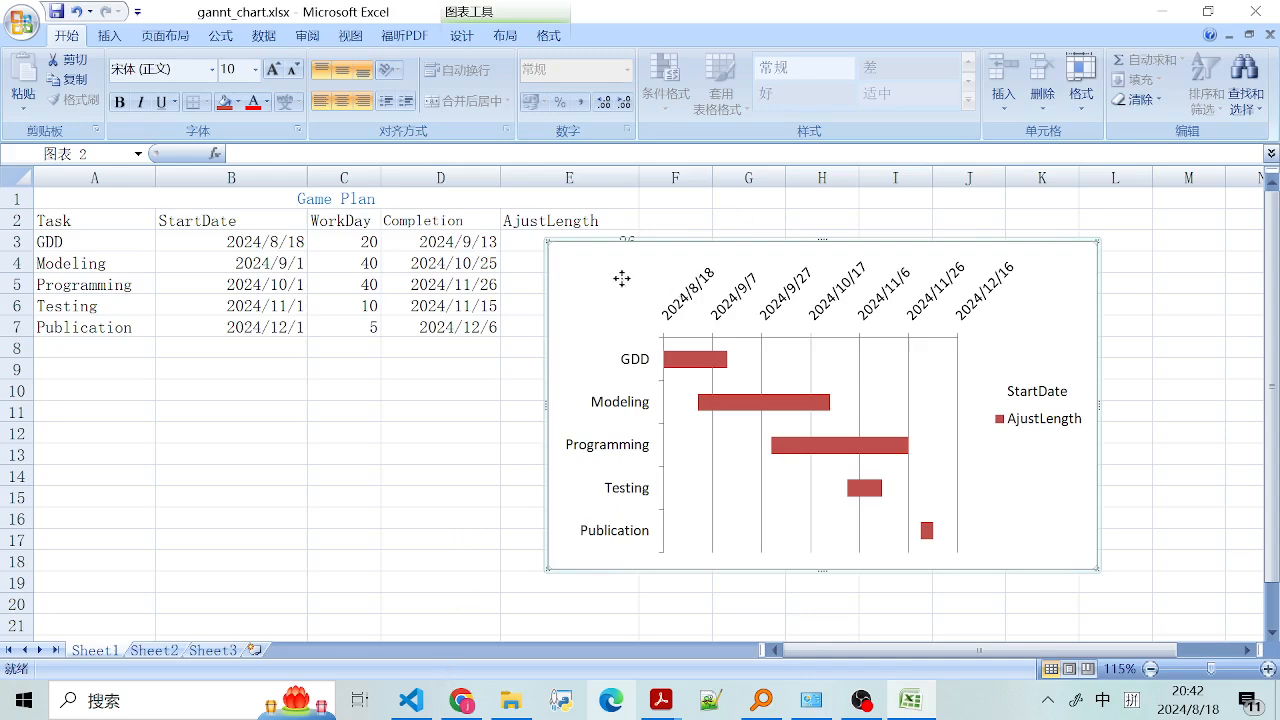
# - Switch to Visual Studio Code and examine gantt.py from its imports through the DataFrame conversion, plotting loop and x-axis date formatting
pyautogui.click(410, 700)
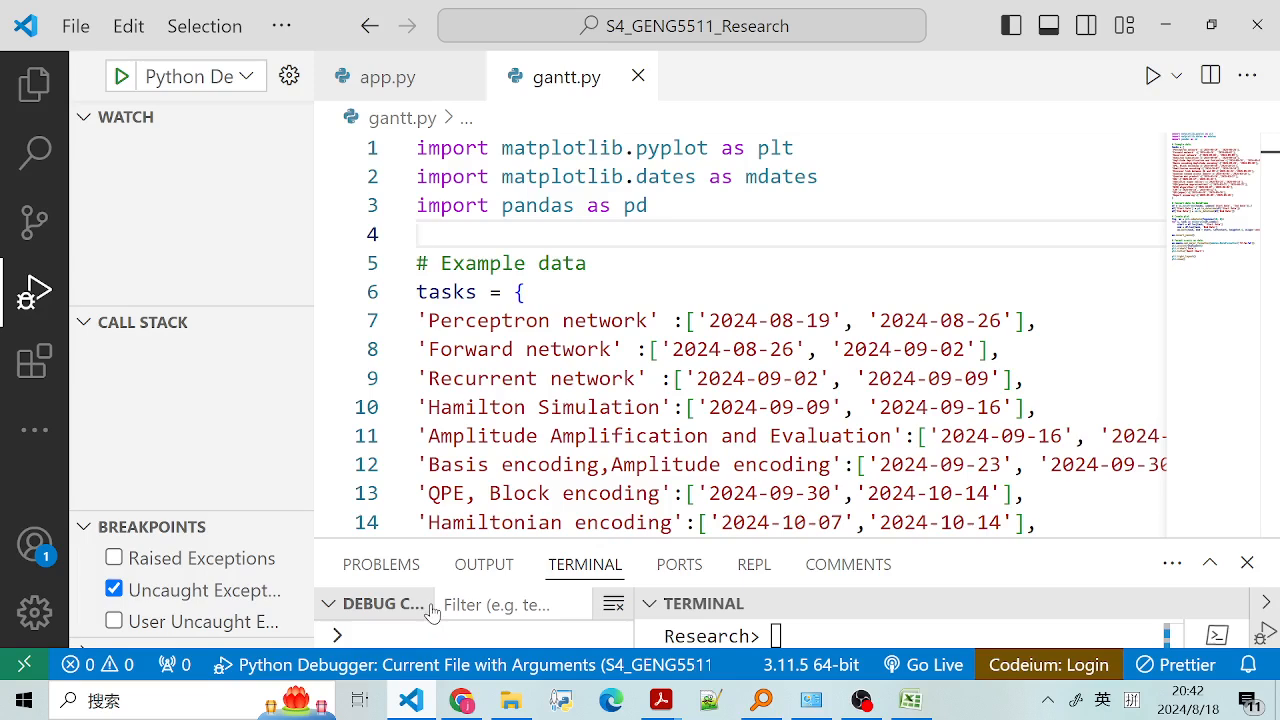
pyautogui.click(660, 205)
pyautogui.moveTo(465, 150); pyautogui.dragTo(692, 205)
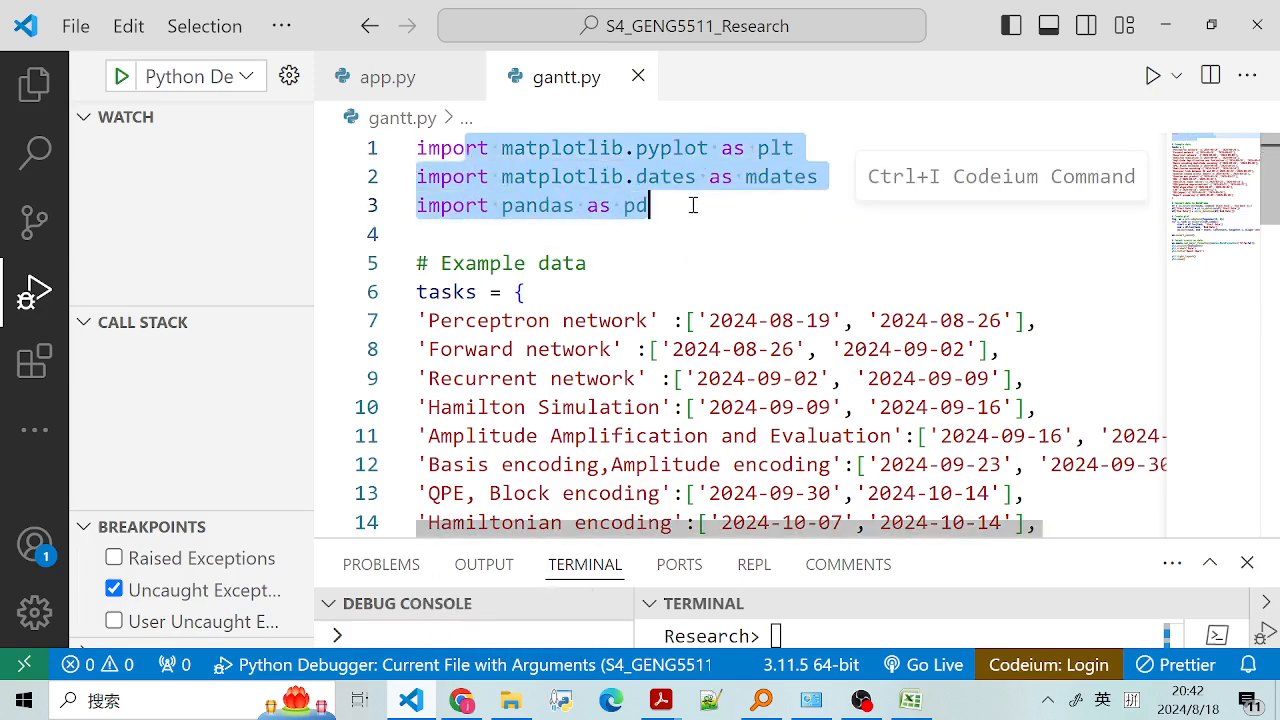
pyautogui.moveTo(500, 148); pyautogui.dragTo(674, 206)
pyautogui.scroll(-7, 592, 368)
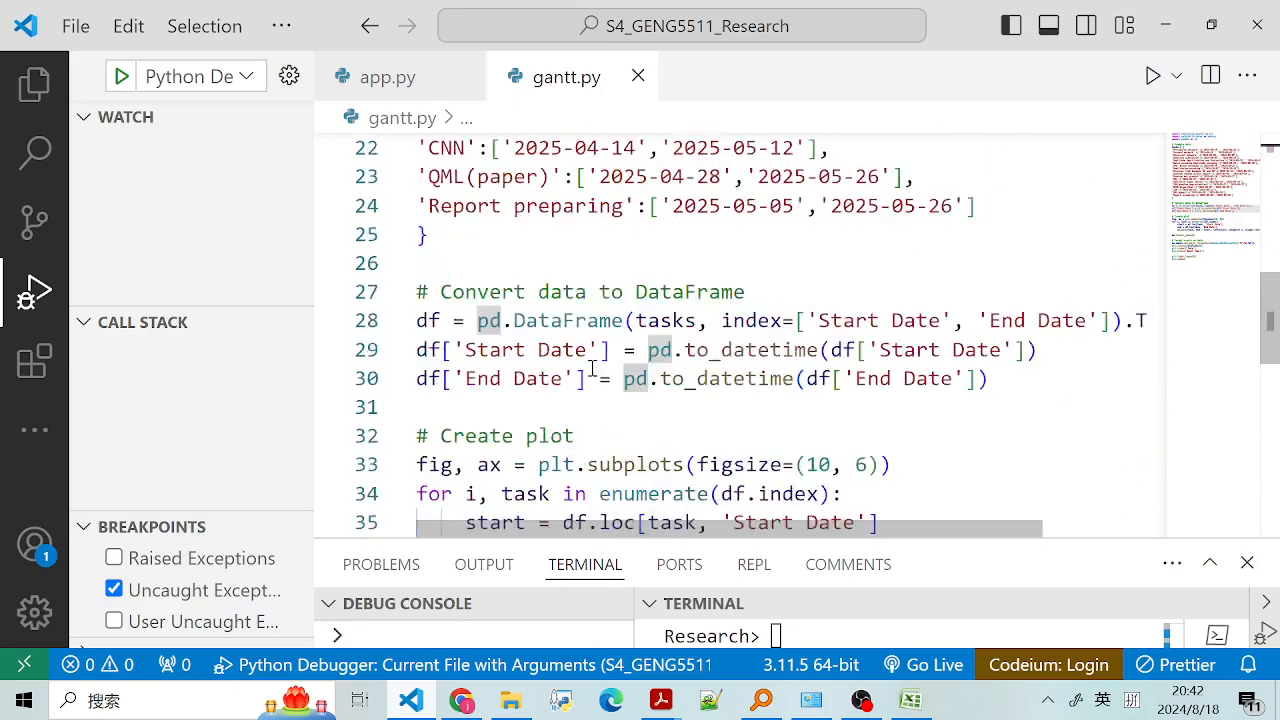
pyautogui.scroll(-3, 592, 368)
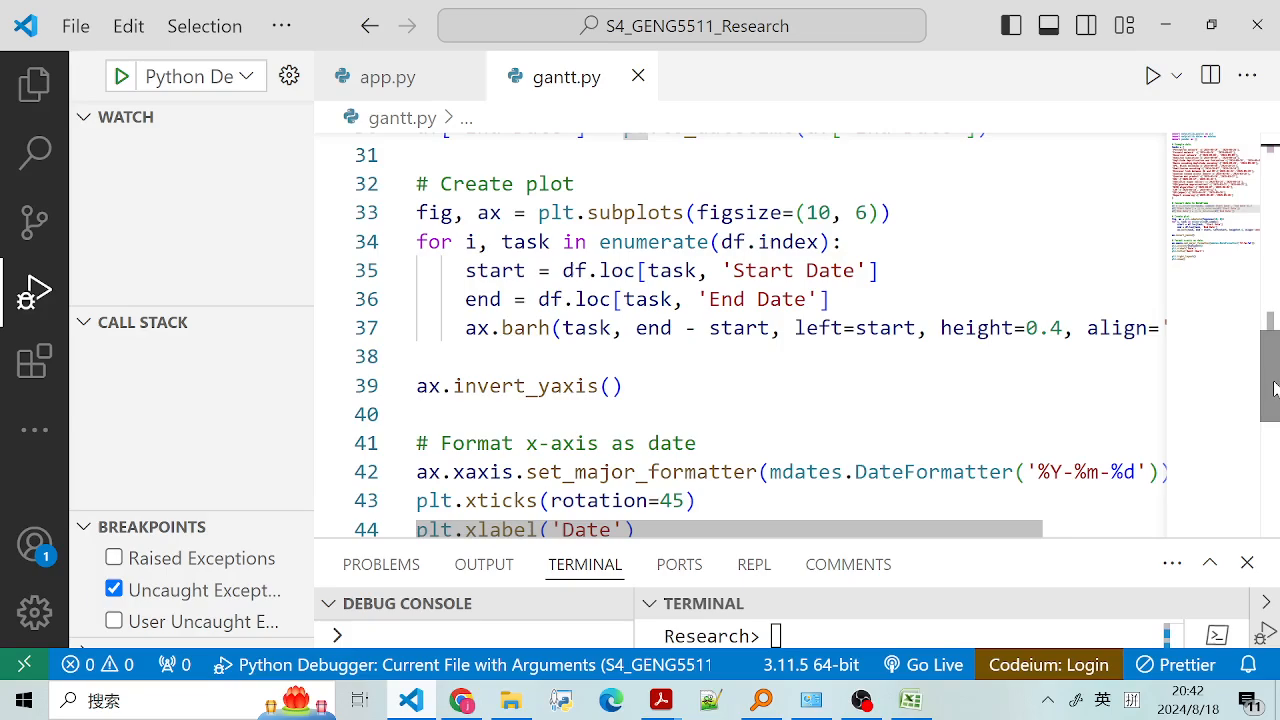
pyautogui.moveTo(1274, 388); pyautogui.dragTo(1262, 445)
pyautogui.scroll(2, 714, 360)
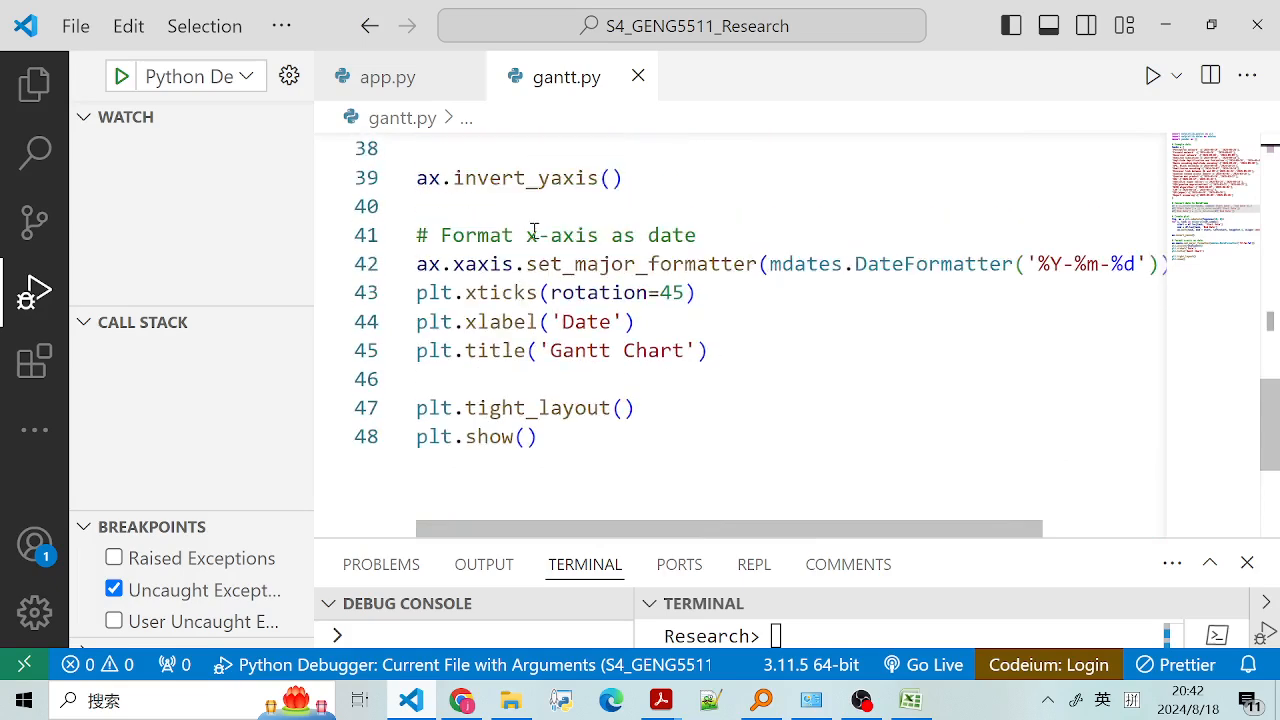
pyautogui.moveTo(533, 230); pyautogui.dragTo(704, 338)
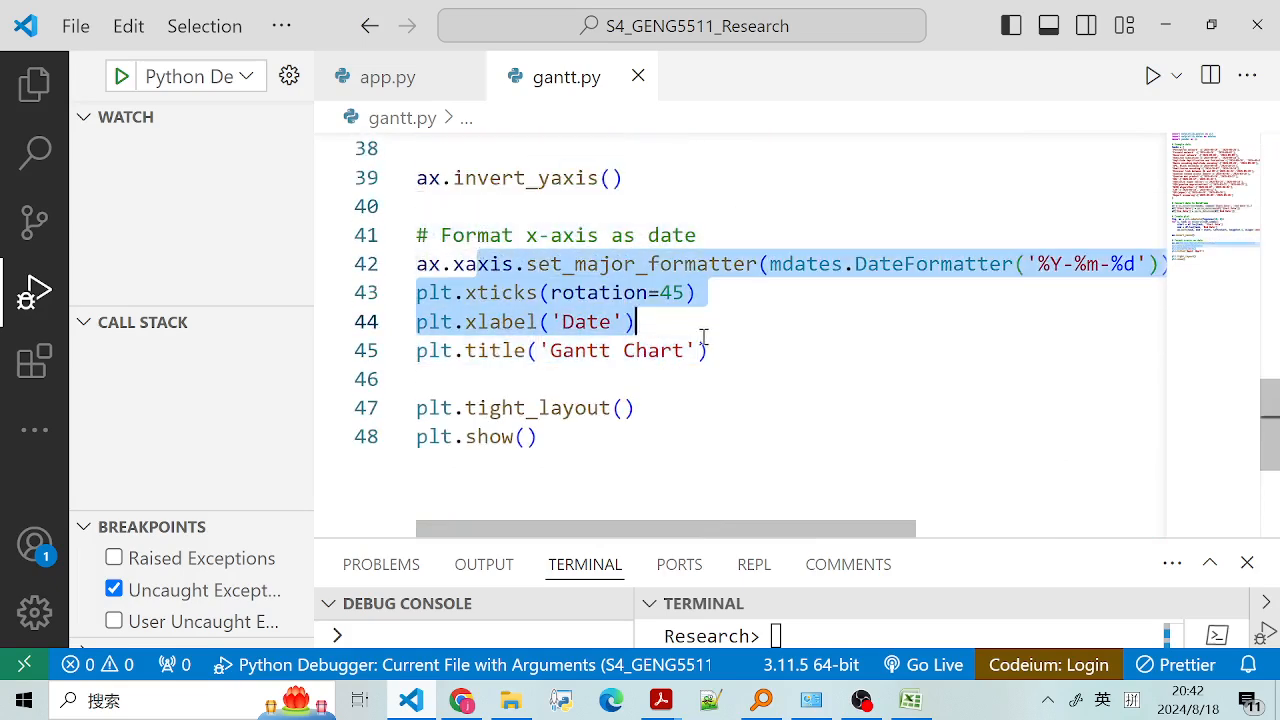
pyautogui.click(704, 338)
pyautogui.scroll(1, 1272, 430)
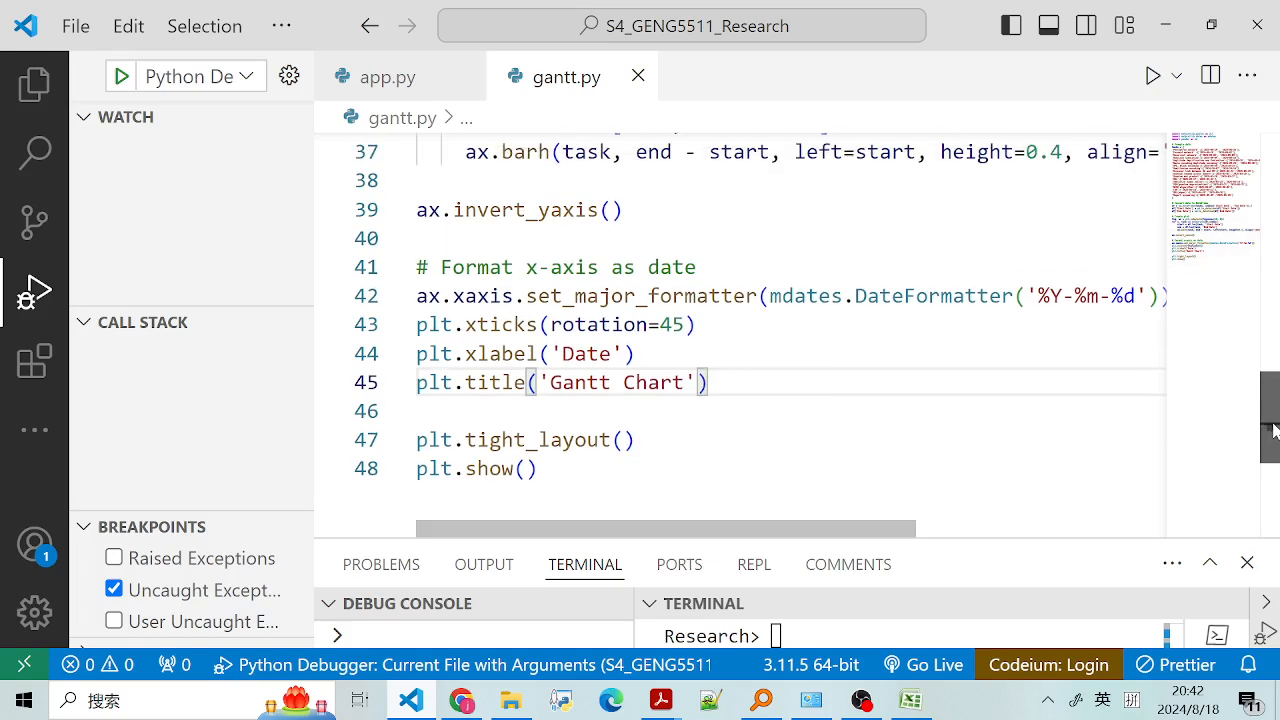
pyautogui.moveTo(1272, 430); pyautogui.dragTo(1274, 482)
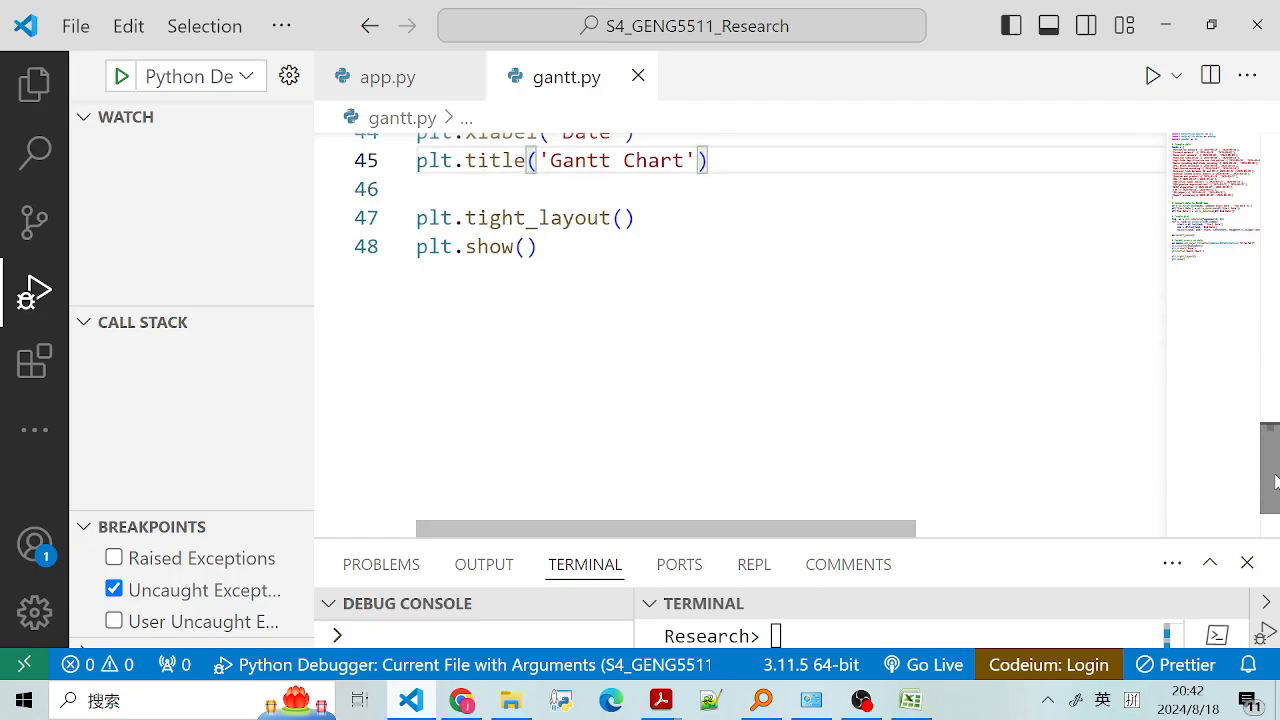
pyautogui.moveTo(1274, 482); pyautogui.dragTo(1274, 186)
# - Review the matplotlib and pandas imports in gantt.py and the loop that reads each task's start and end dates
pyautogui.moveTo(466, 148); pyautogui.dragTo(698, 195)
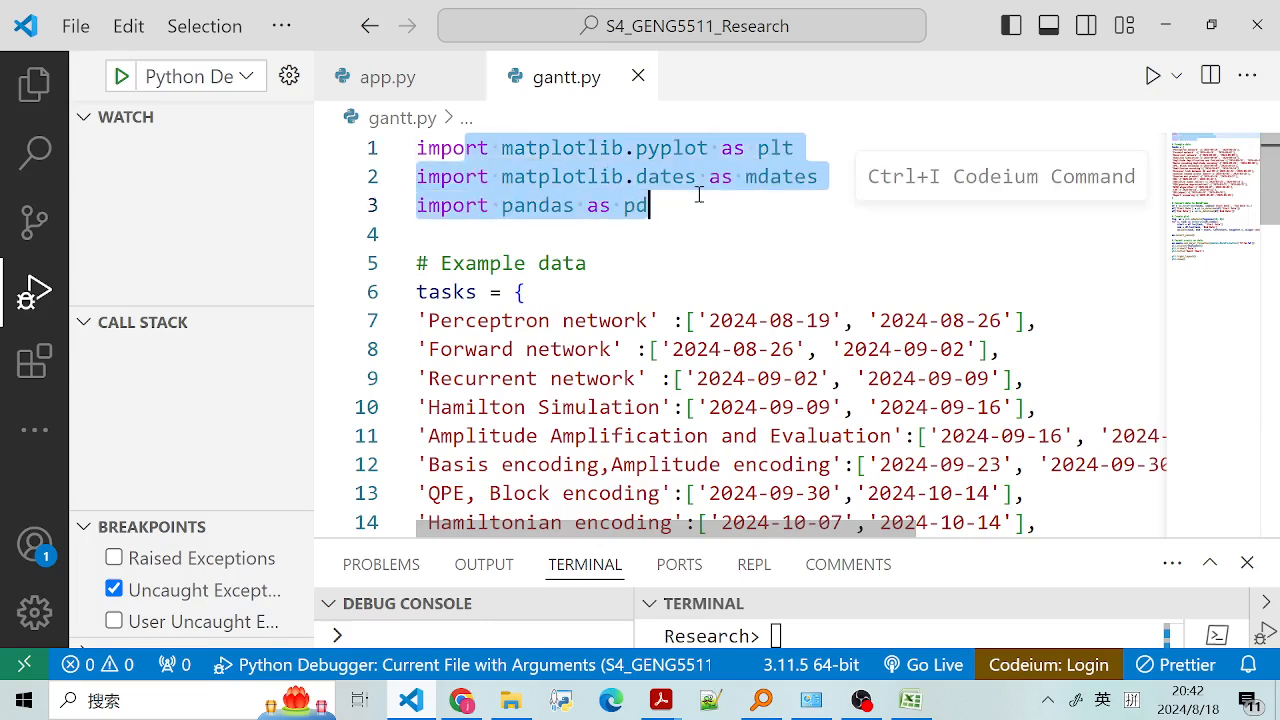
pyautogui.click(699, 196)
pyautogui.moveTo(478, 153); pyautogui.dragTo(660, 204)
pyautogui.click(452, 155)
pyautogui.click(420, 147)
pyautogui.click(656, 201)
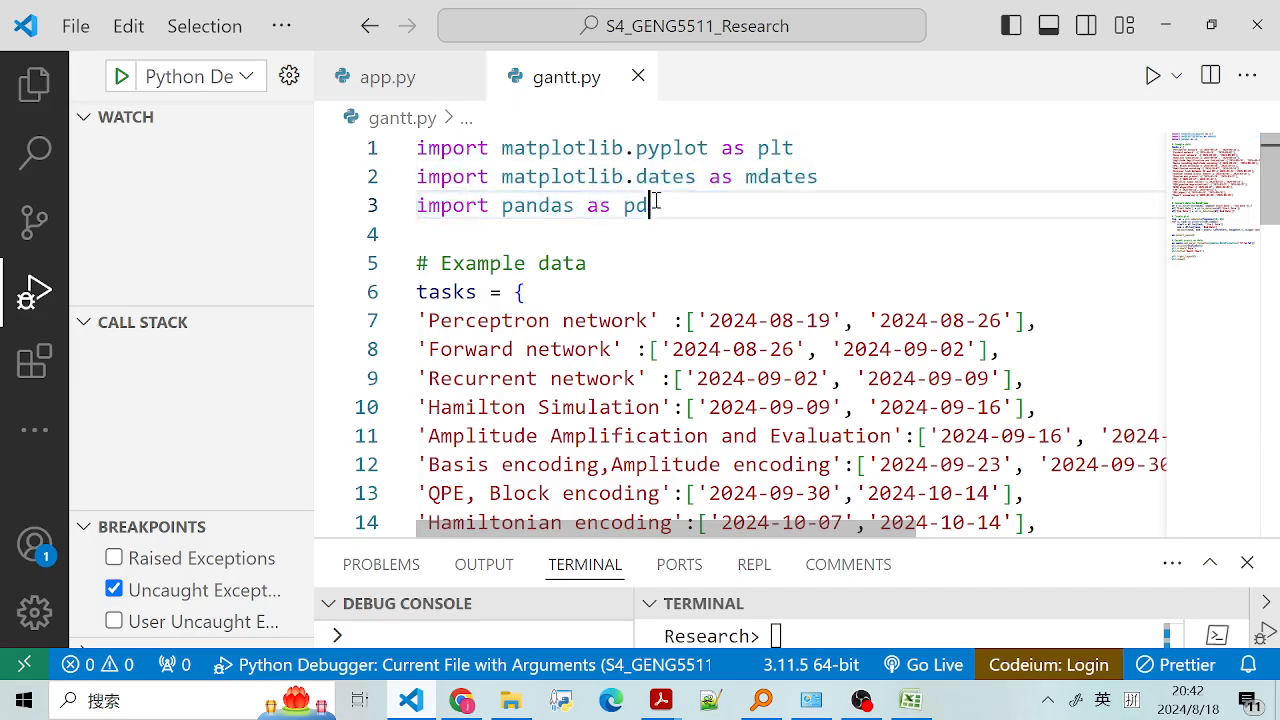
pyautogui.scroll(-8, 656, 201)
pyautogui.moveTo(588, 313); pyautogui.dragTo(827, 452)
pyautogui.click(836, 486)
pyautogui.moveTo(526, 342); pyautogui.dragTo(651, 373)
pyautogui.click(721, 397)
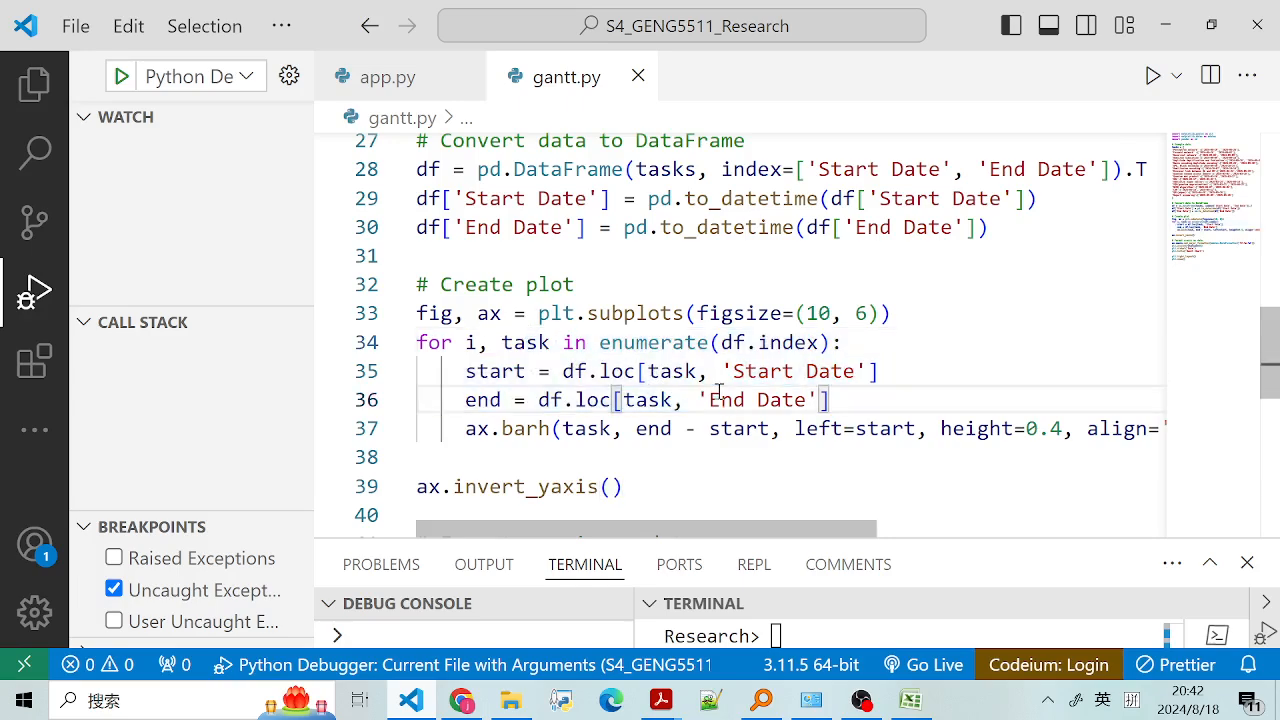
# - Examine the example data in the tasks dictionary, including each task's name and start and end dates
pyautogui.scroll(8, 666, 300)
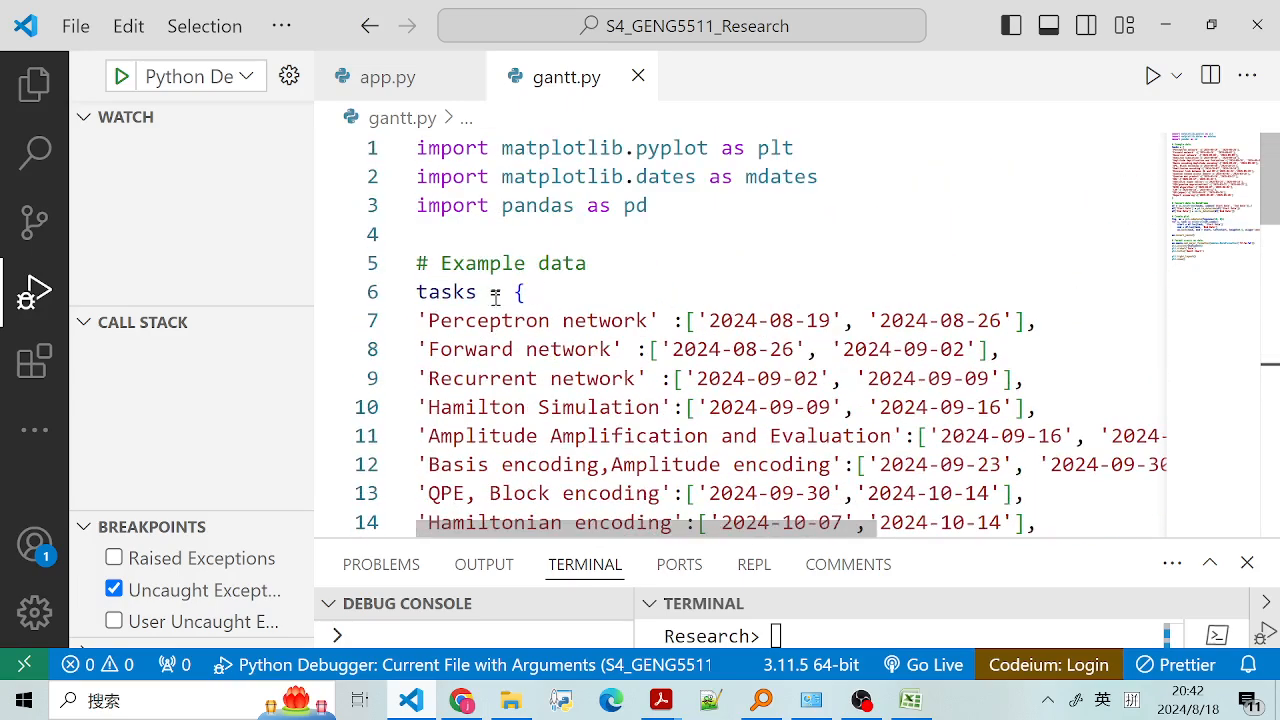
pyautogui.moveTo(443, 267); pyautogui.dragTo(1022, 387)
pyautogui.scroll(-1, 645, 322)
pyautogui.scroll(-4, 700, 363)
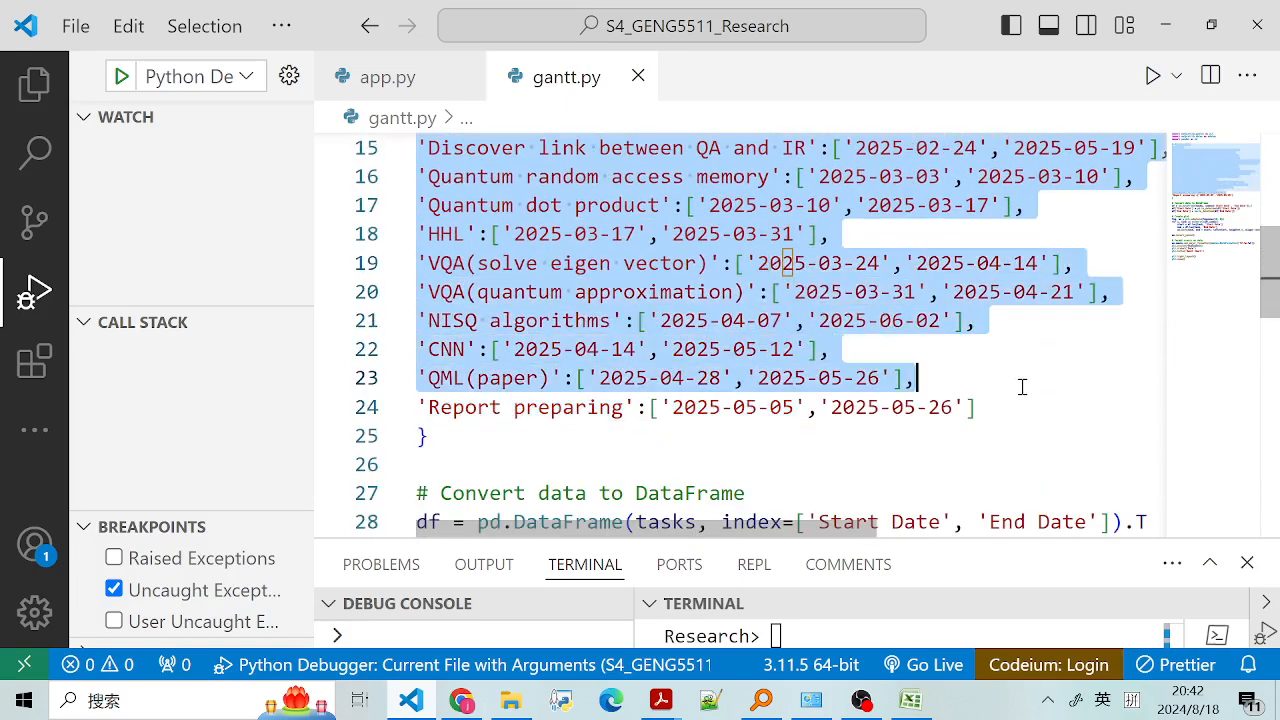
pyautogui.click(1022, 387)
pyautogui.moveTo(737, 256); pyautogui.dragTo(940, 348)
pyautogui.click(940, 348)
pyautogui.moveTo(815, 260); pyautogui.dragTo(945, 378)
pyautogui.click(945, 378)
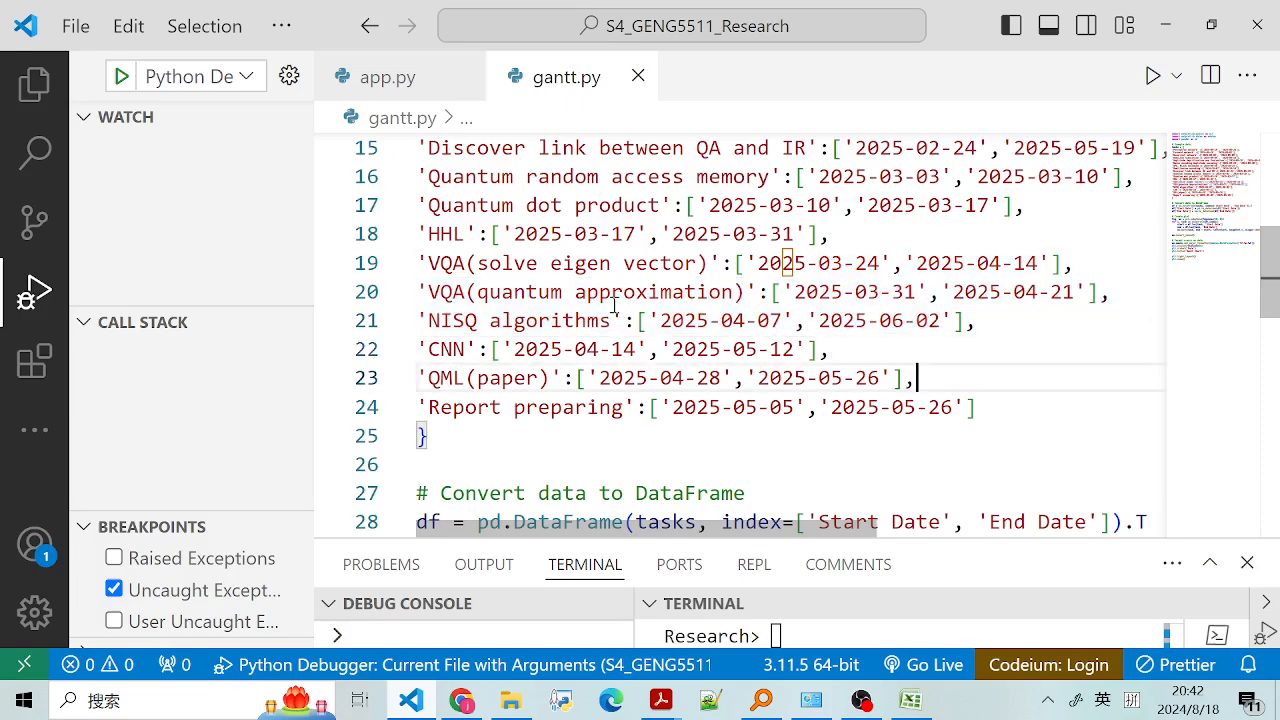
# - Examine the closing lines of gantt.py that set the date label and chart title, tighten the layout and show the plot
pyautogui.scroll(-8, 686, 386)
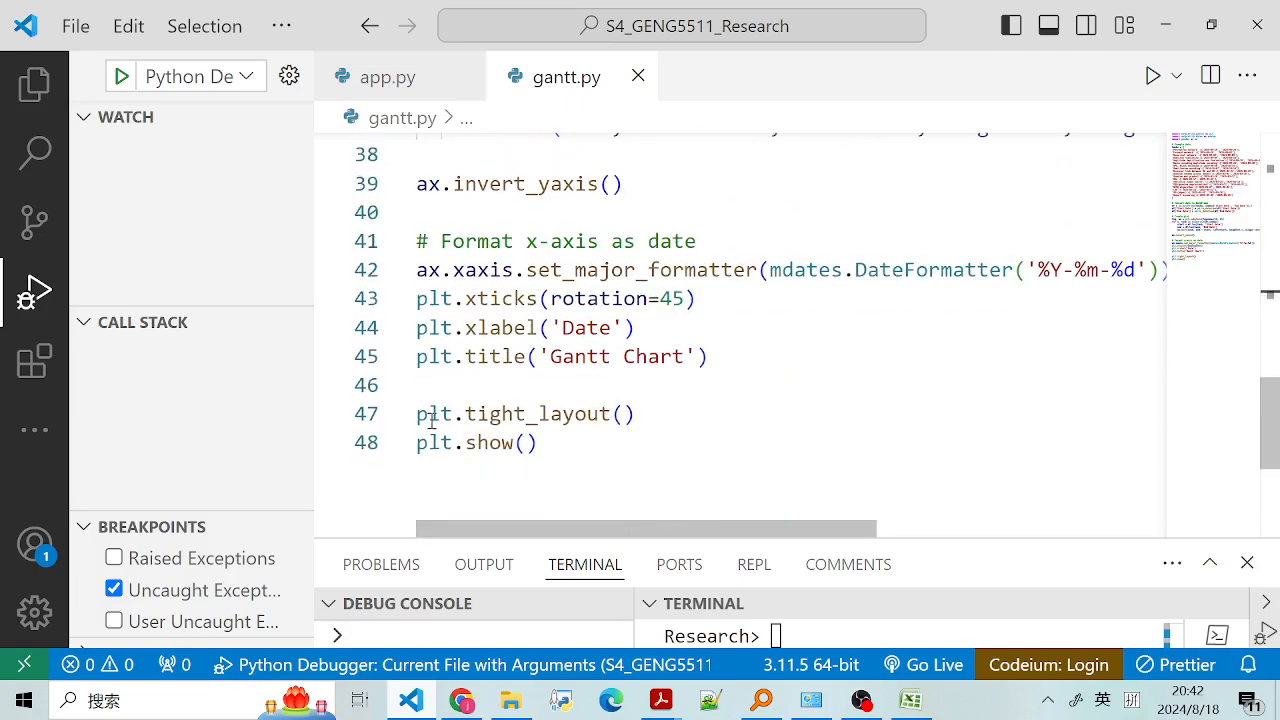
pyautogui.moveTo(452, 327); pyautogui.dragTo(600, 441)
pyautogui.click(600, 441)
pyautogui.click(491, 417)
pyautogui.click(560, 443)
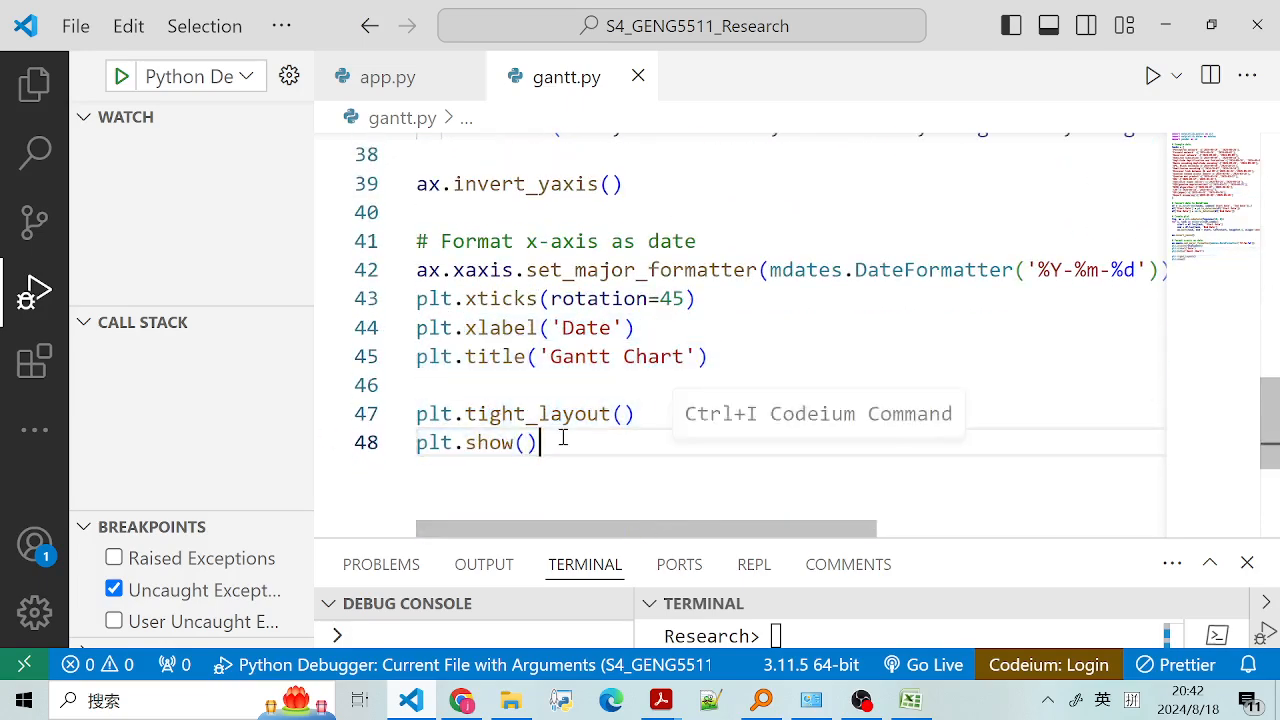
pyautogui.moveTo(563, 410); pyautogui.dragTo(757, 408)
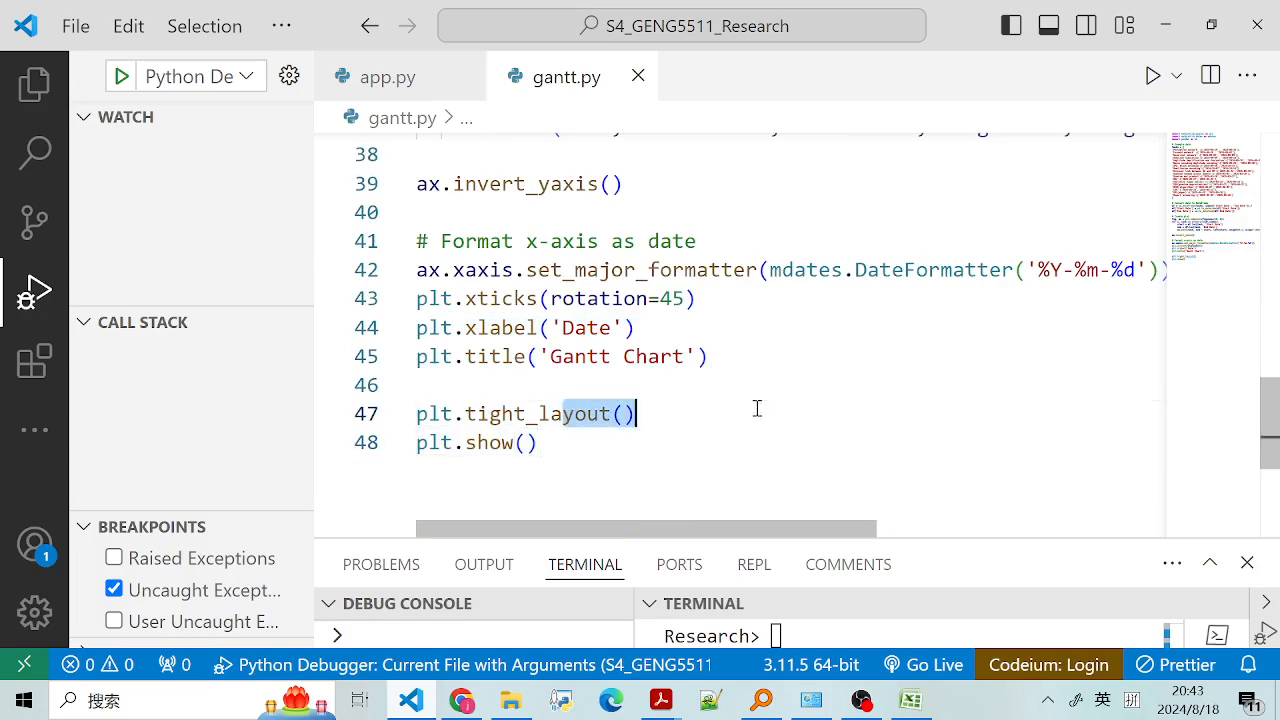
pyautogui.click(543, 442)
pyautogui.press('F5')
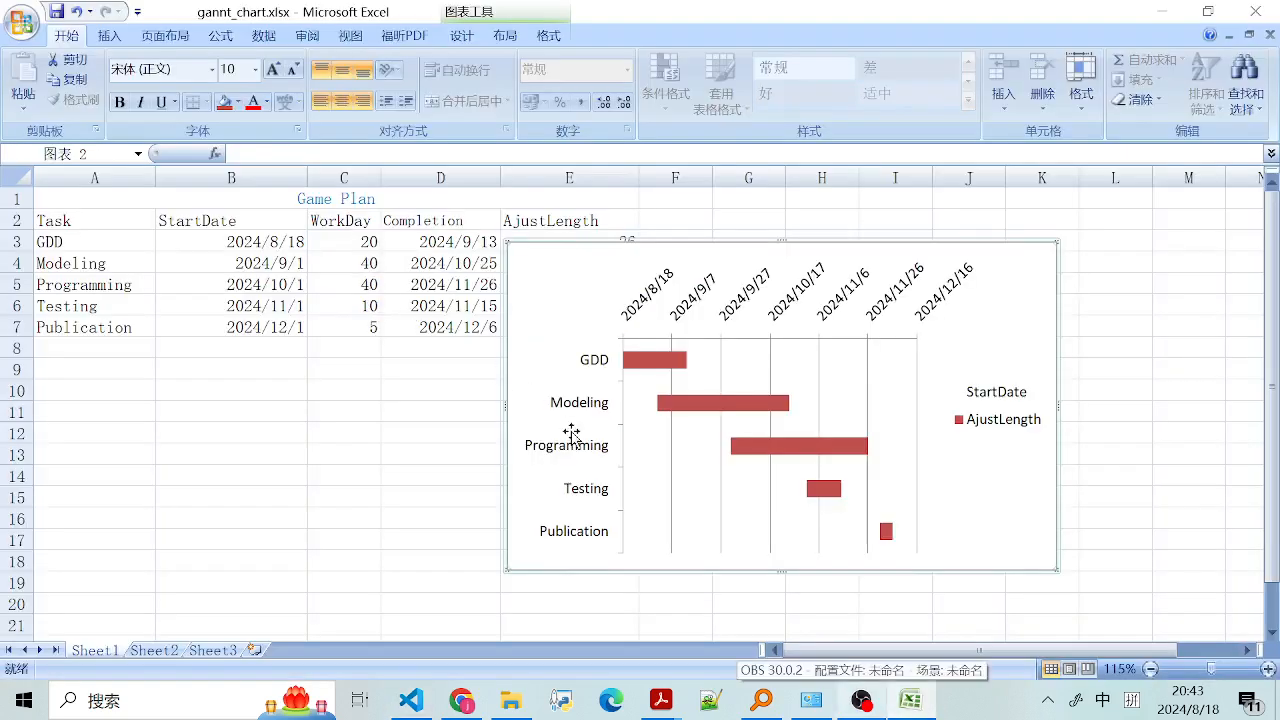
pyautogui.click(411, 700)
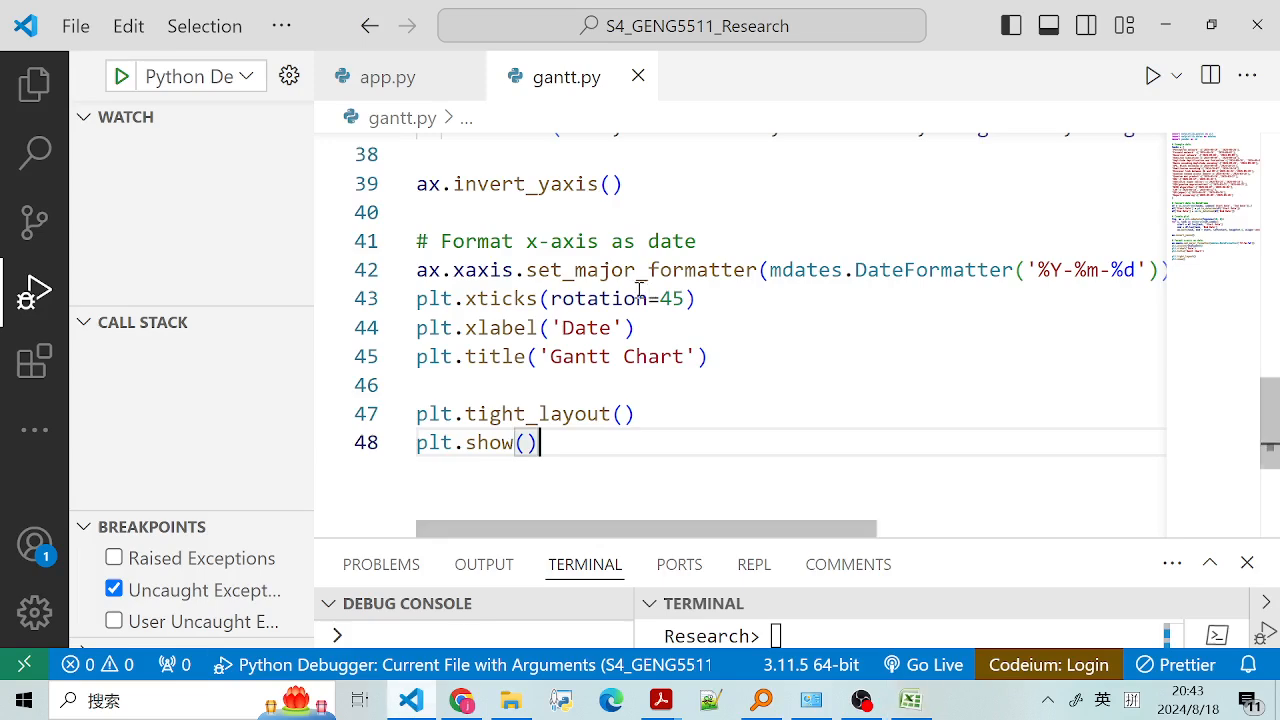
# - Return to the gannt_chart.xlsx workbook in Excel and move the Gantt chart so it starts over column D, level with row 1
pyautogui.click(1166, 25)
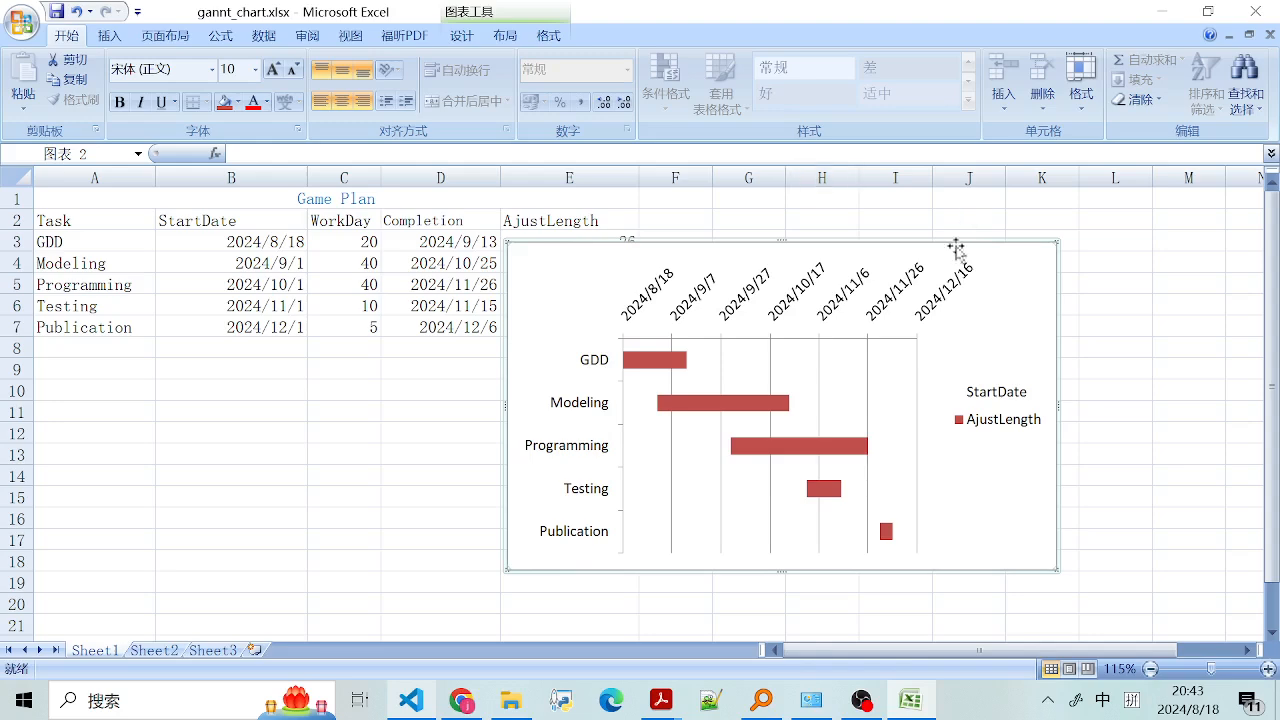
pyautogui.moveTo(998, 277); pyautogui.dragTo(886, 248)
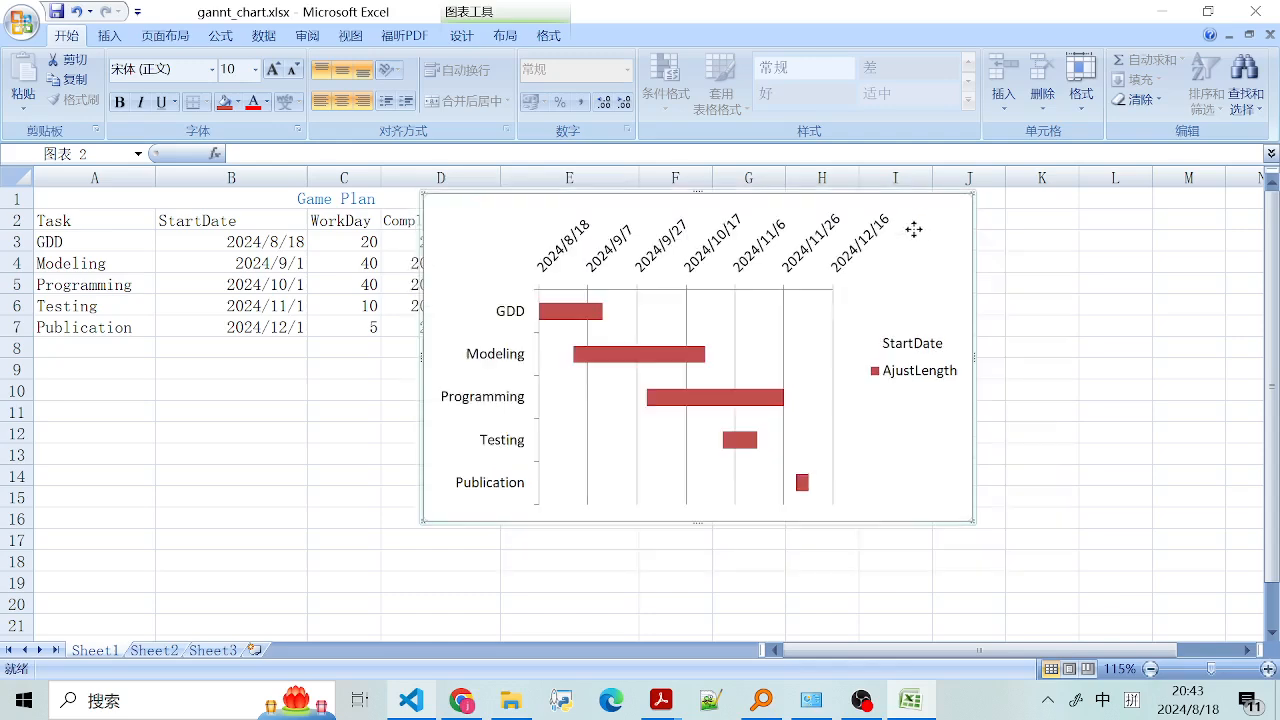